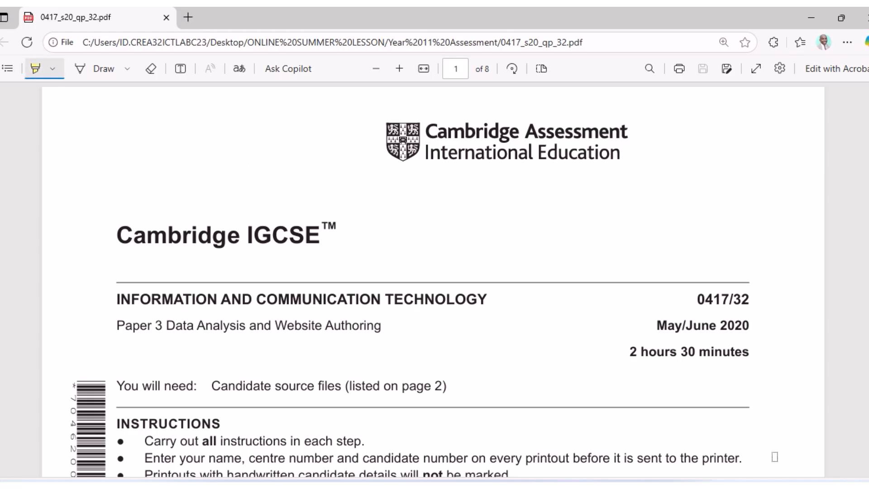
# Highlight the paper code 0417/32, the Task 3 introduction's key phrases and question 13's opening instruction.
pyautogui.moveTo(696, 299); pyautogui.dragTo(747, 300)
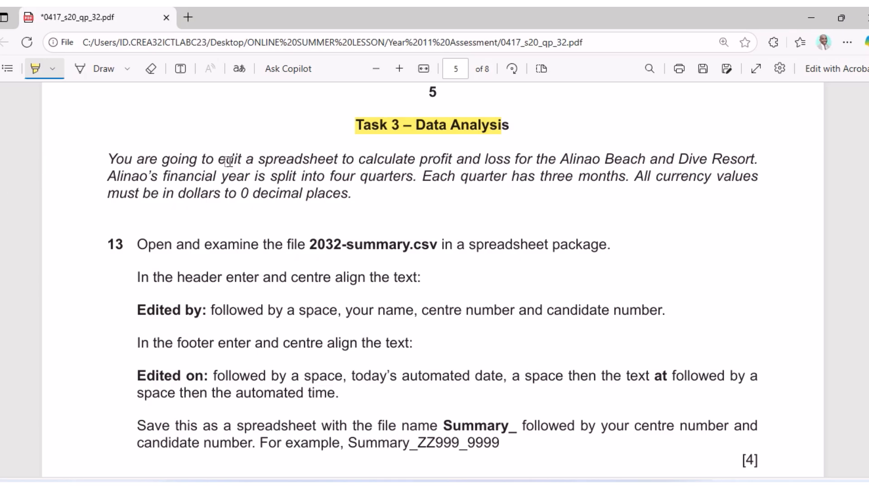
pyautogui.moveTo(226, 160); pyautogui.dragTo(334, 161)
pyautogui.moveTo(414, 159); pyautogui.dragTo(514, 160)
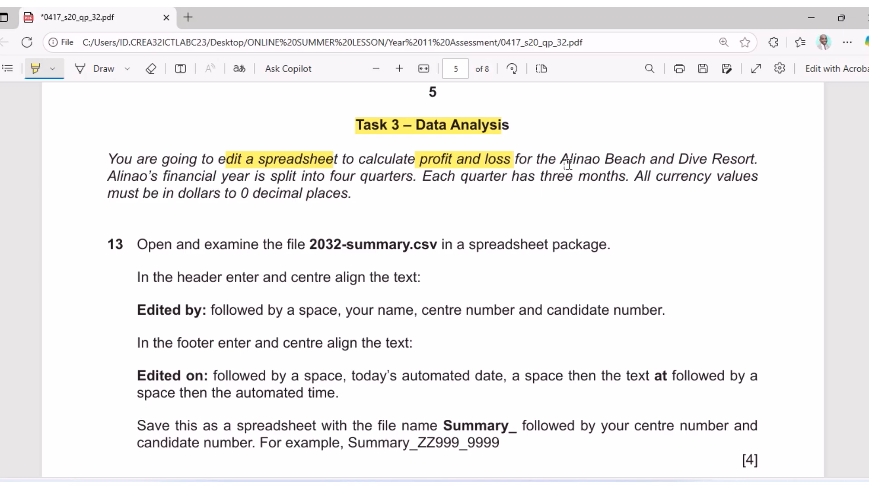
pyautogui.moveTo(572, 160); pyautogui.dragTo(741, 158)
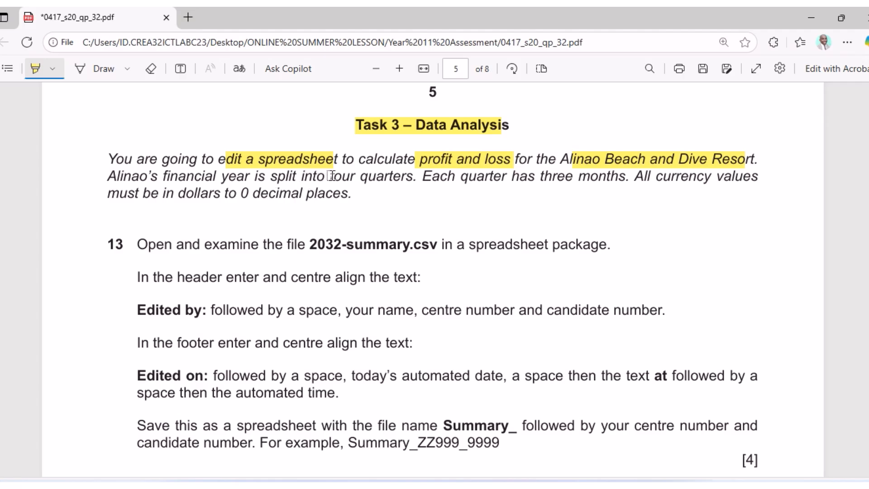
pyautogui.moveTo(331, 175); pyautogui.dragTo(410, 186)
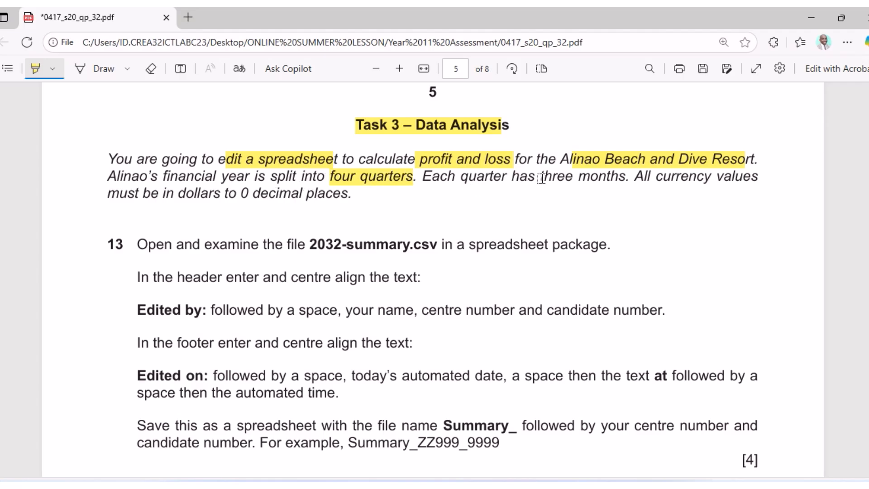
pyautogui.moveTo(545, 177); pyautogui.dragTo(627, 187)
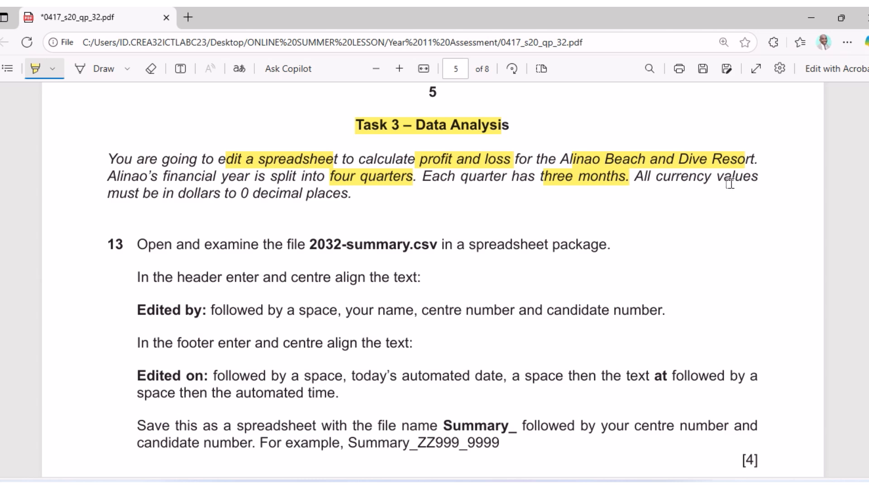
pyautogui.moveTo(177, 198); pyautogui.dragTo(363, 200)
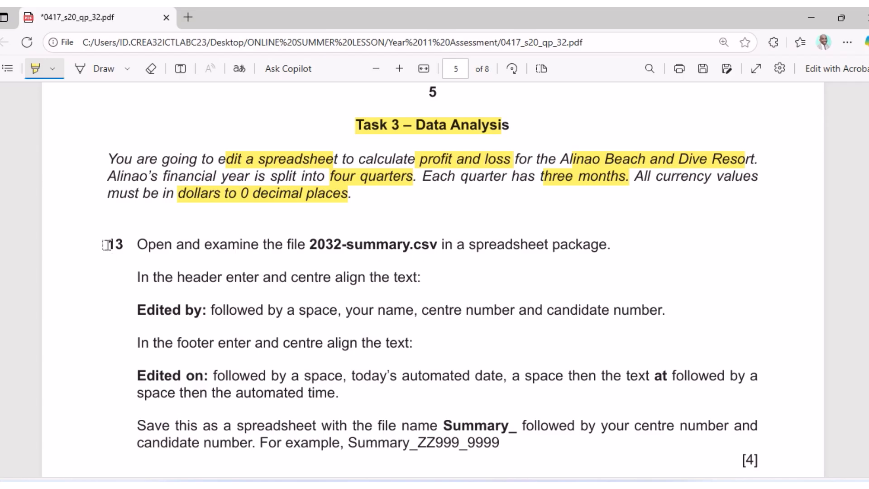
pyautogui.moveTo(140, 244); pyautogui.dragTo(430, 244)
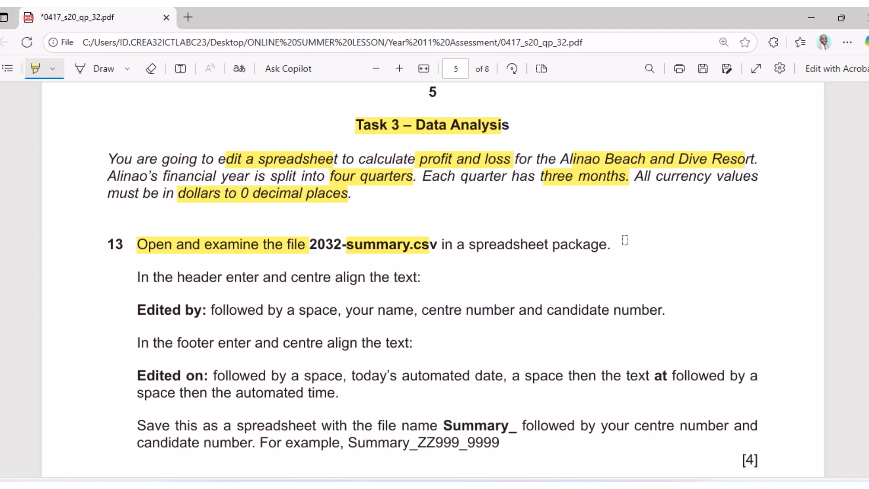
pyautogui.hotkey('alt', 'Tab')
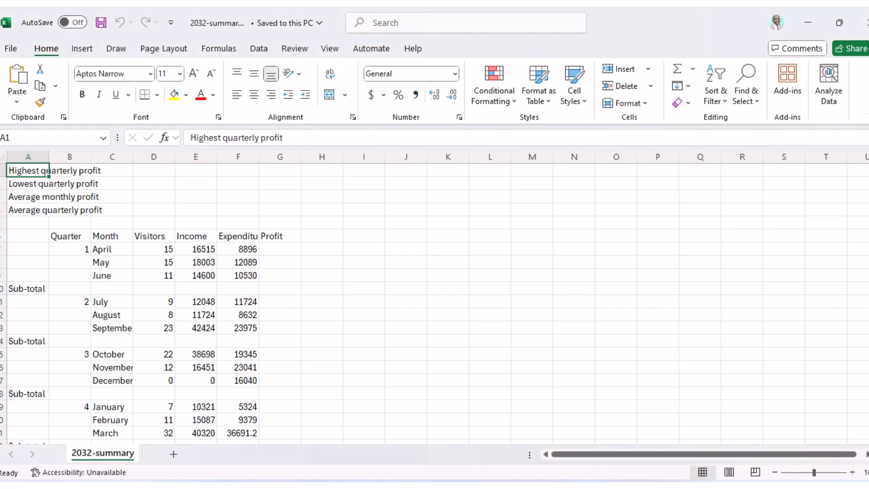
# Zoom in on the sheet and highlight question 13's header instruction in the exam paper.
pyautogui.click(852, 472)
pyautogui.click(853, 472)
pyautogui.click(852, 472)
pyautogui.click(852, 472)
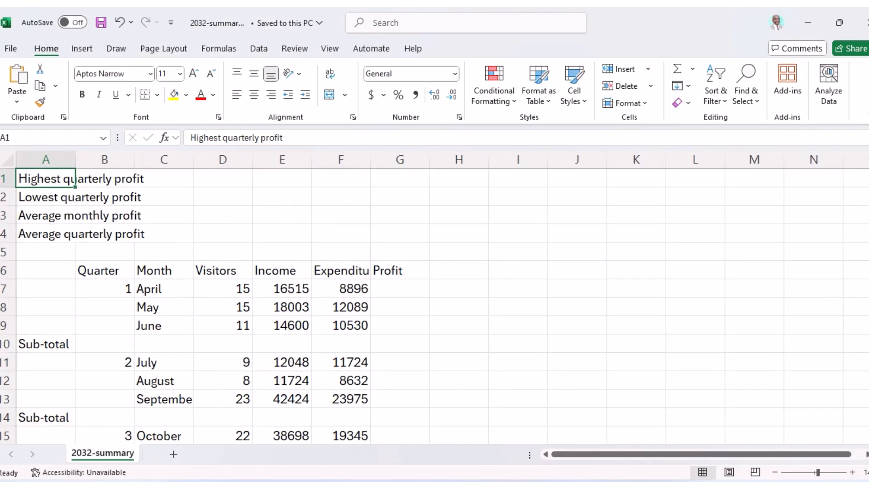
pyautogui.hotkey('alt', 'Tab')
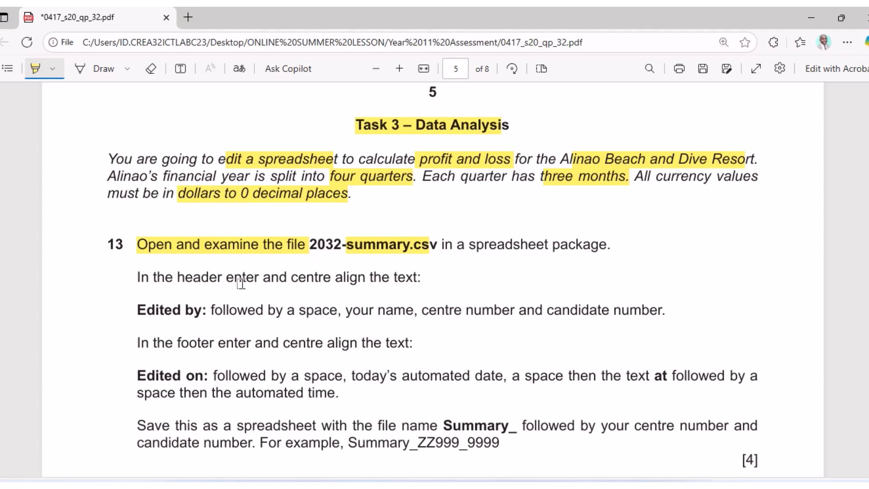
pyautogui.moveTo(153, 275)
pyautogui.mouseDown()
pyautogui.moveTo(294, 274)
pyautogui.moveTo(415, 286)
pyautogui.mouseUp()
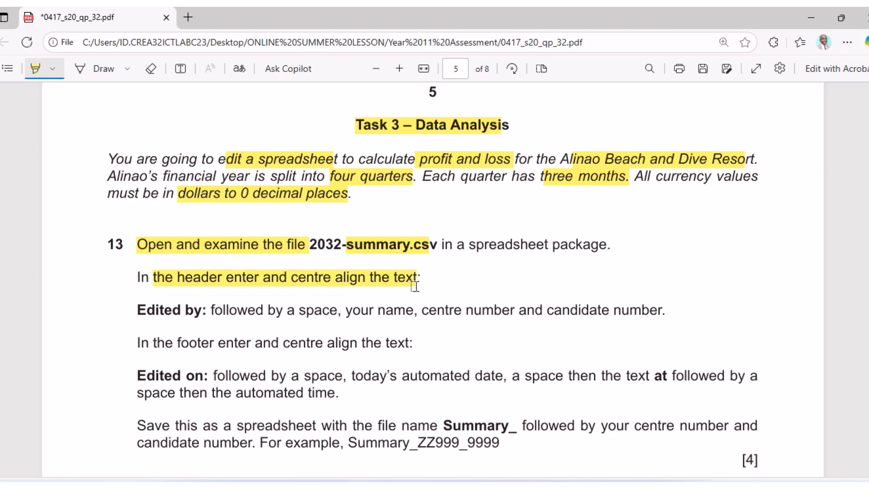
pyautogui.hotkey('alt', 'Tab')
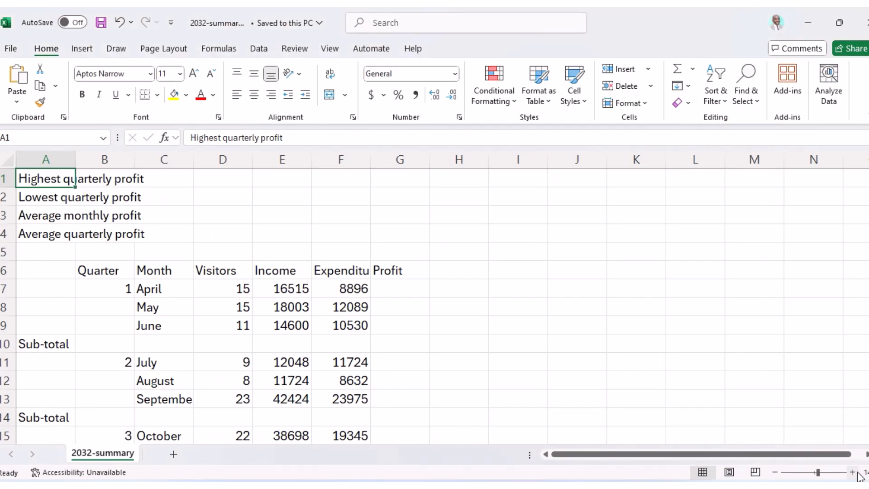
# Autofit column A and inspect cells B1, B3, B4 and the first Sub-total cell A10.
pyautogui.scroll(2, 268, 304)
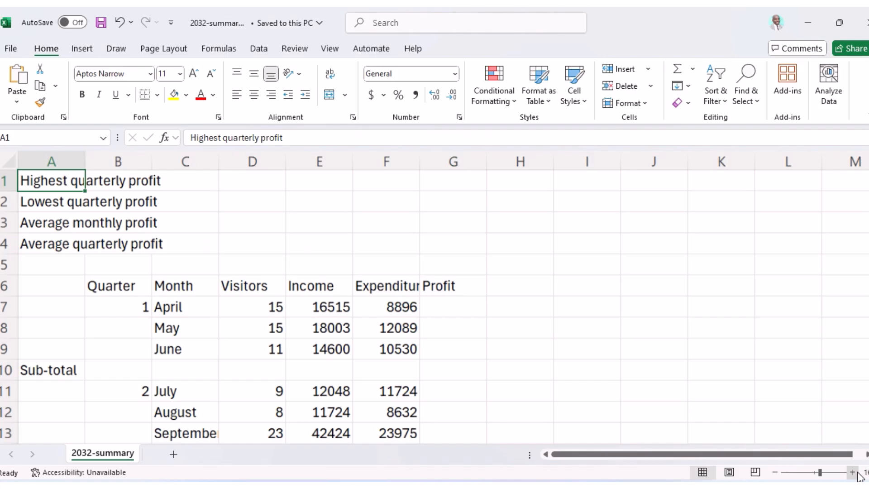
pyautogui.doubleClick(86, 162)
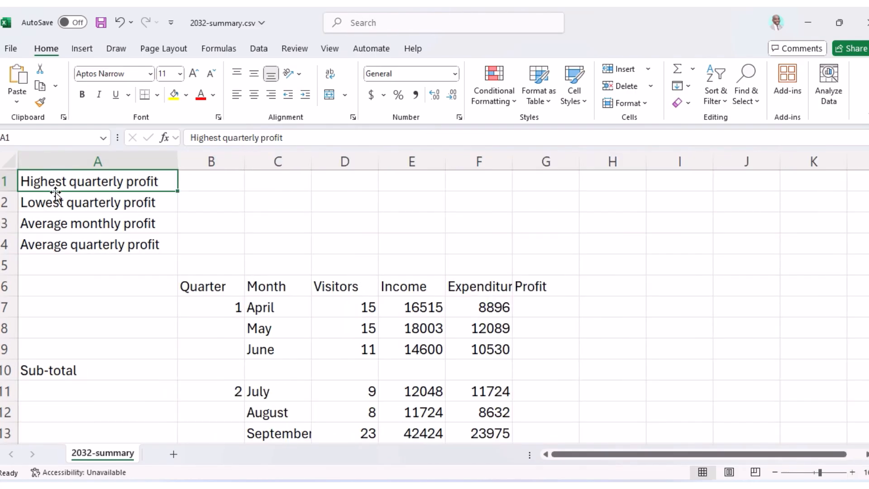
pyautogui.click(232, 178)
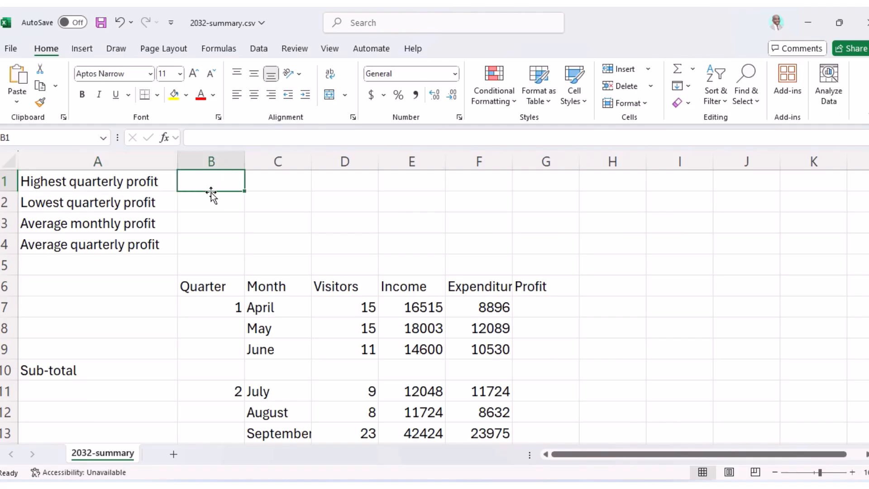
pyautogui.click(203, 226)
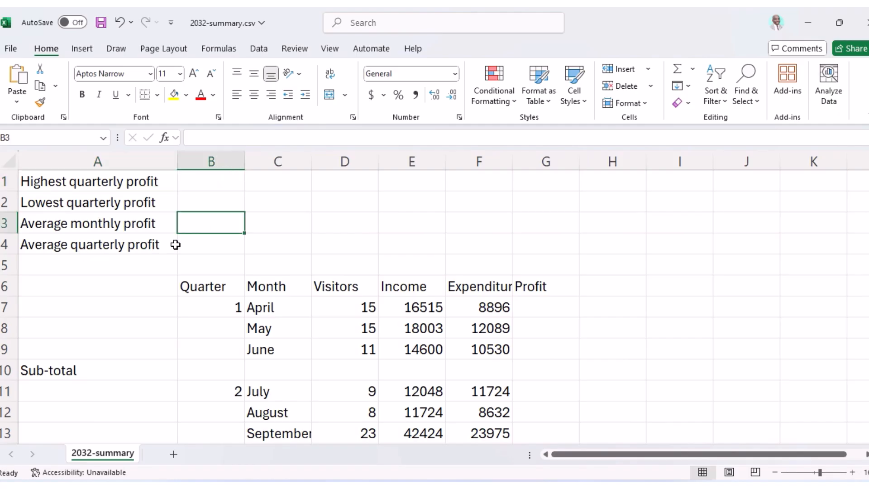
pyautogui.click(197, 244)
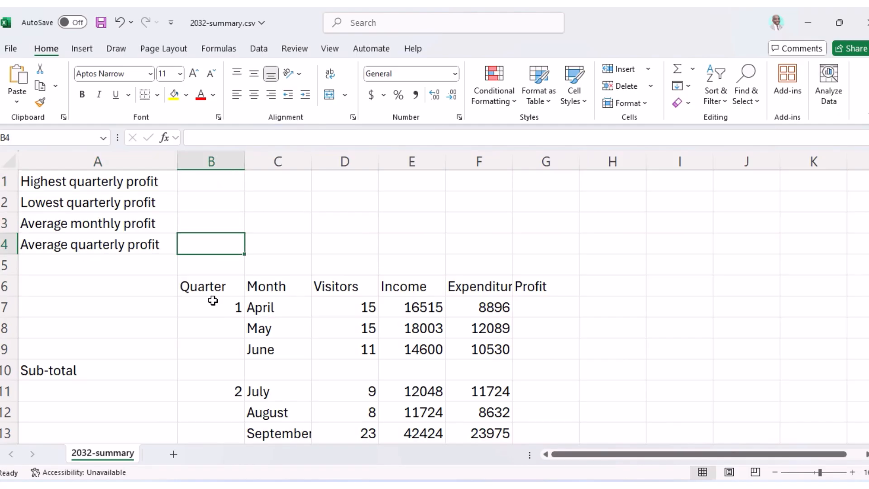
pyautogui.click(21, 373)
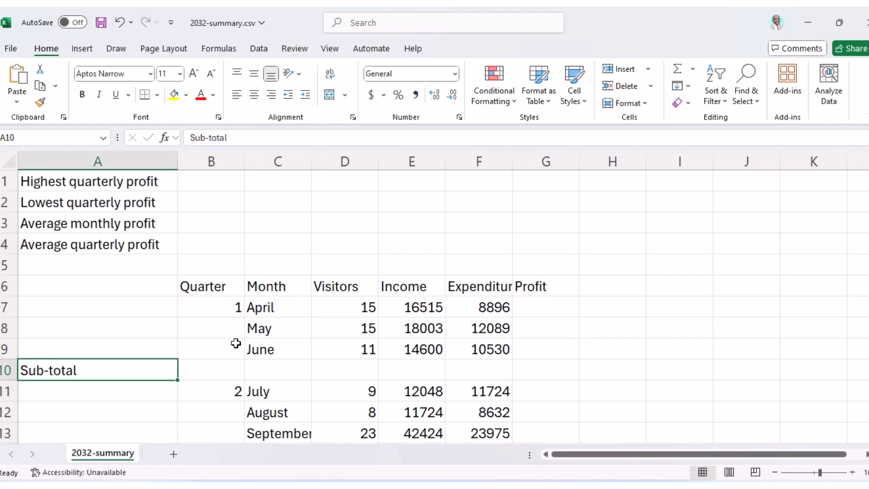
# Autofit column F so the full Expenditure heading is visible.
pyautogui.scroll(-2, 235, 343)
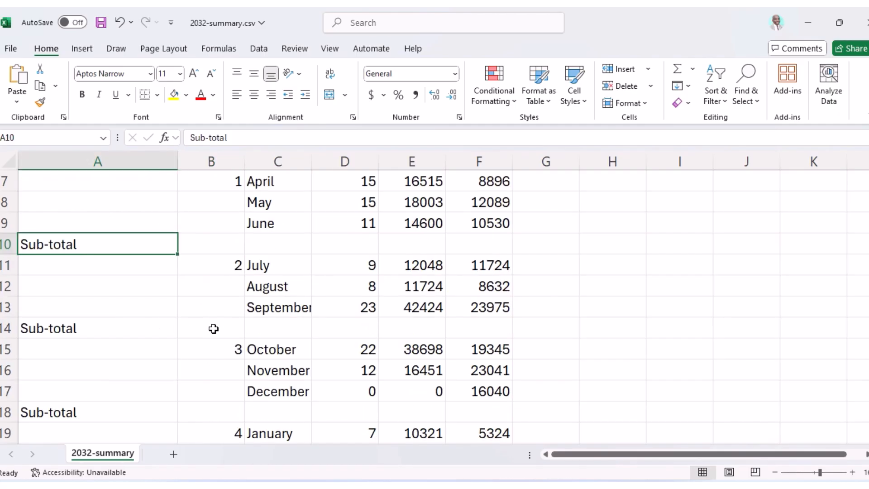
pyautogui.scroll(-2, 186, 403)
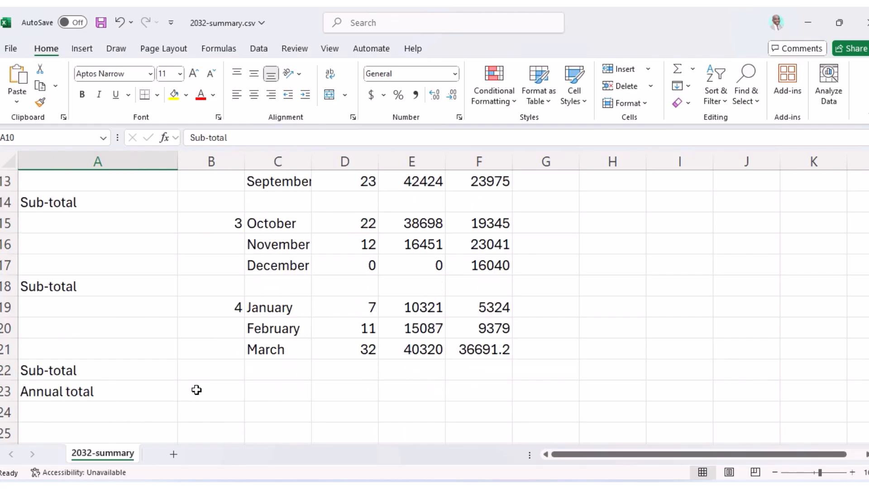
pyautogui.scroll(4, 245, 365)
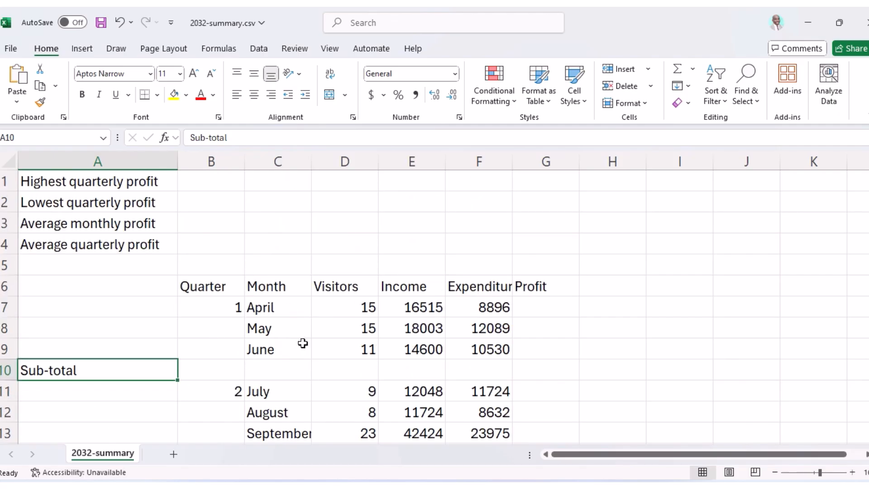
pyautogui.doubleClick(513, 161)
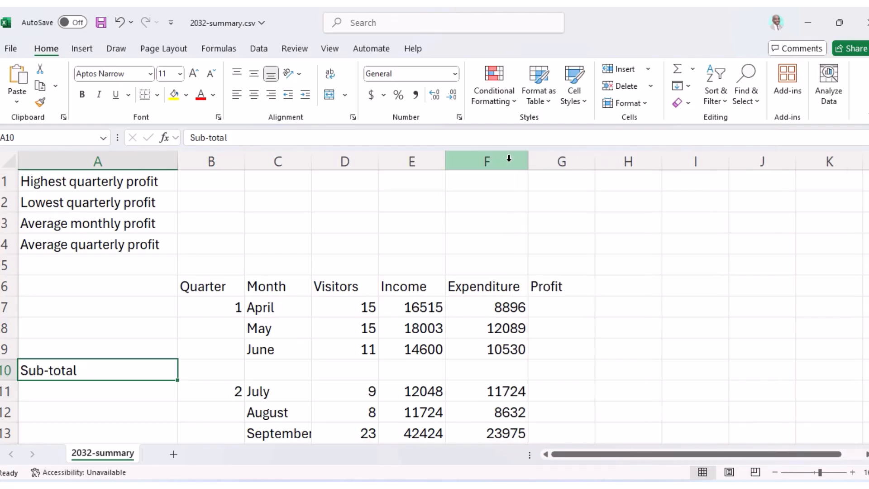
pyautogui.click(81, 49)
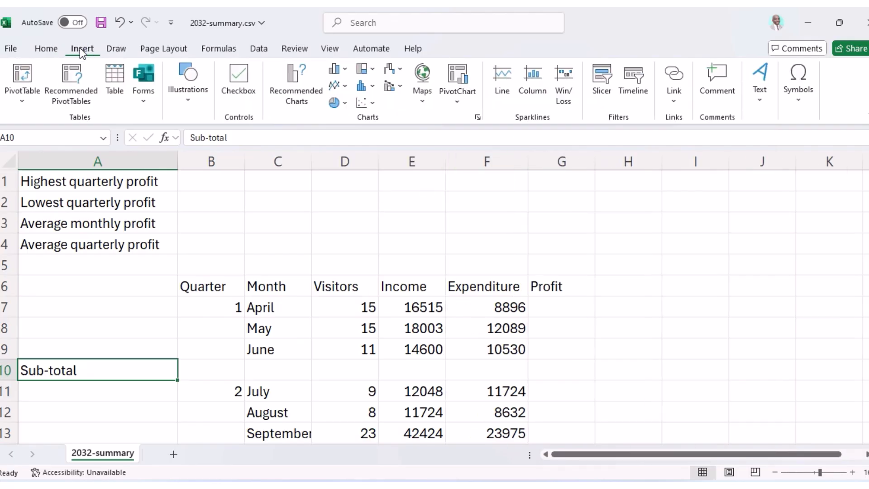
# Start editing the page header and highlight 'Edited by:' in question 13.
pyautogui.click(772, 107)
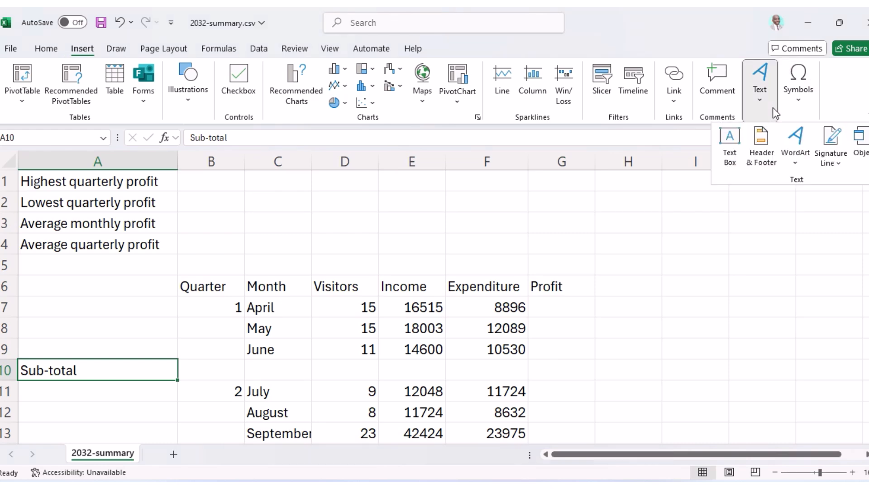
pyautogui.click(763, 144)
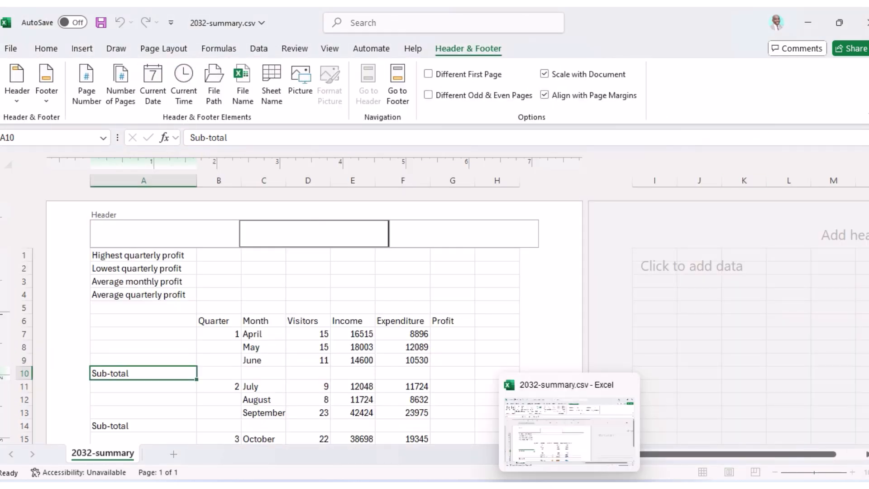
pyautogui.click(539, 486)
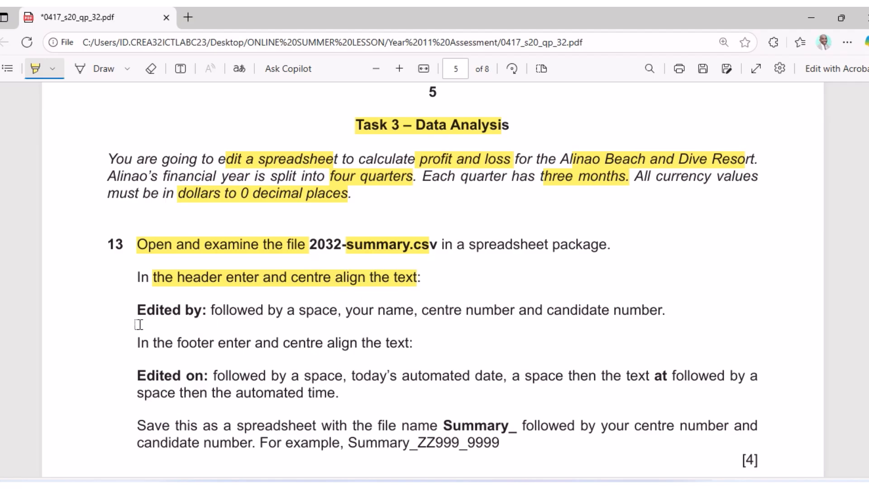
pyautogui.moveTo(137, 312); pyautogui.dragTo(211, 312)
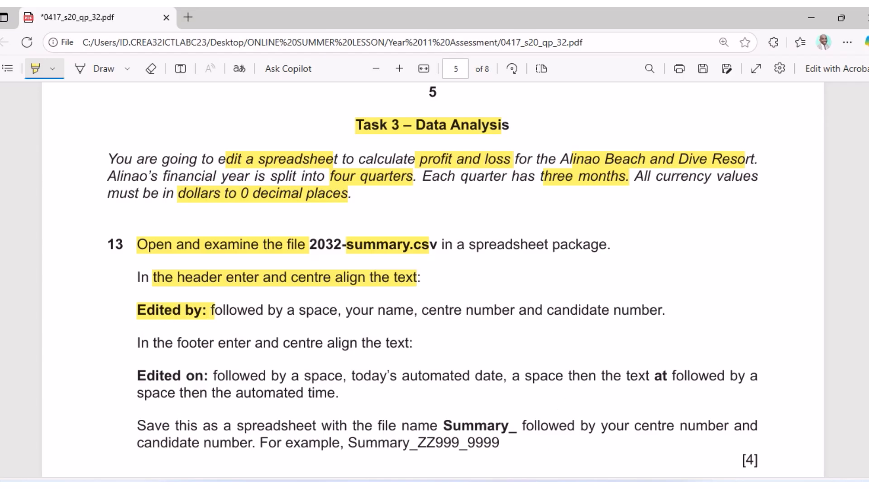
pyautogui.click(516, 486)
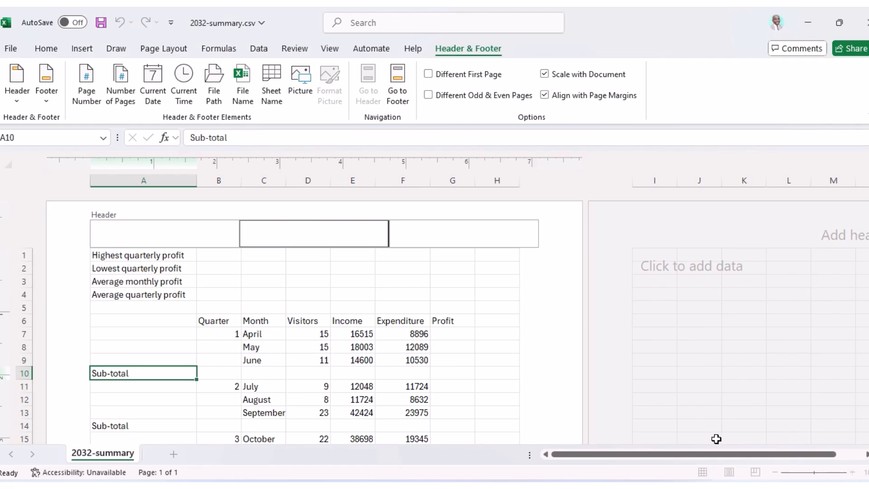
# Type 'Edited by:' plus the candidate's name, centre number and candidate number in the centre header.
pyautogui.write('eDI')
pyautogui.press('BackSpace')
pyautogui.press('BackSpace')
pyautogui.write('Edited by: GAbrie')
pyautogui.press('BackSpace')
pyautogui.press('BackSpace')
pyautogui.press('BackSpace')
pyautogui.press('BackSpace')
pyautogui.press('BackSpace')
pyautogui.write('abriel, CN, 001')
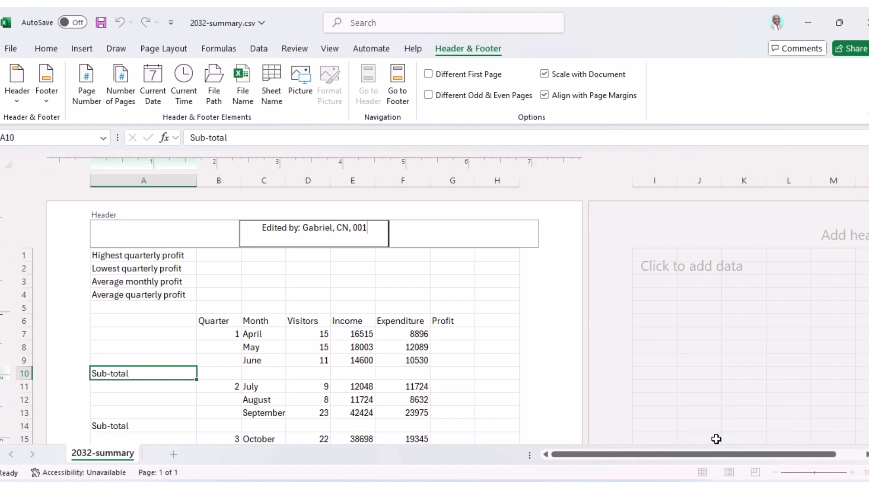
pyautogui.hotkey('alt', 'Tab')
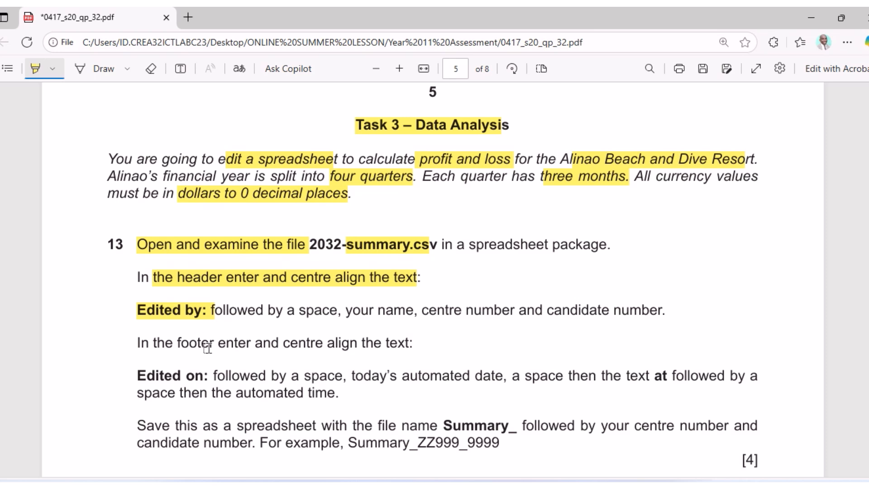
# Highlight question 13's footer requirements: Edited on, a space, at, and the automated date and time.
pyautogui.moveTo(209, 346); pyautogui.dragTo(414, 347)
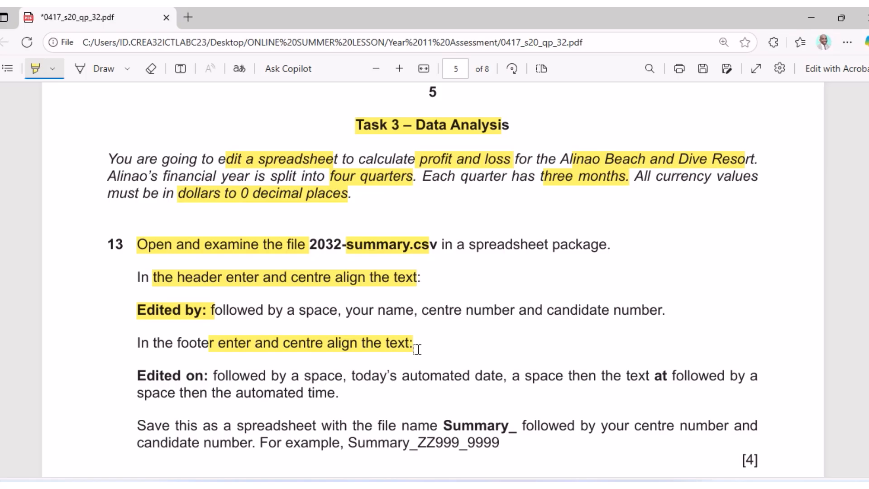
pyautogui.moveTo(137, 377); pyautogui.dragTo(206, 379)
pyautogui.moveTo(287, 378); pyautogui.dragTo(563, 379)
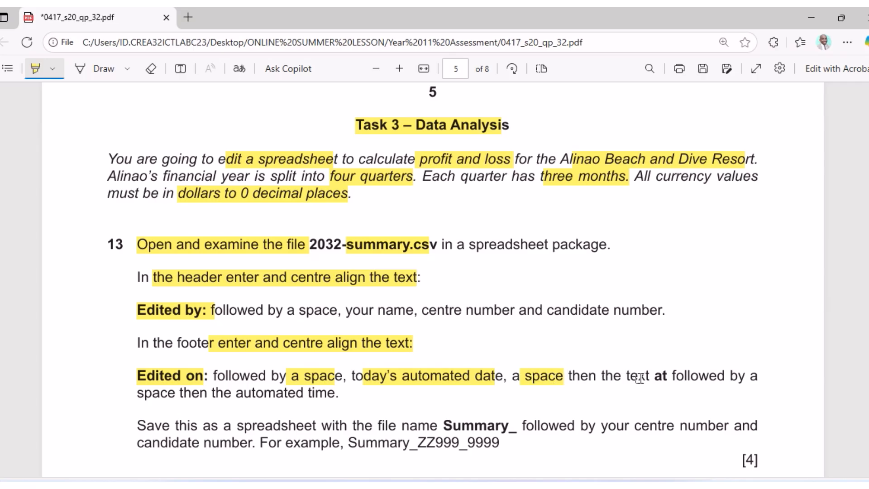
pyautogui.moveTo(655, 378); pyautogui.dragTo(682, 379)
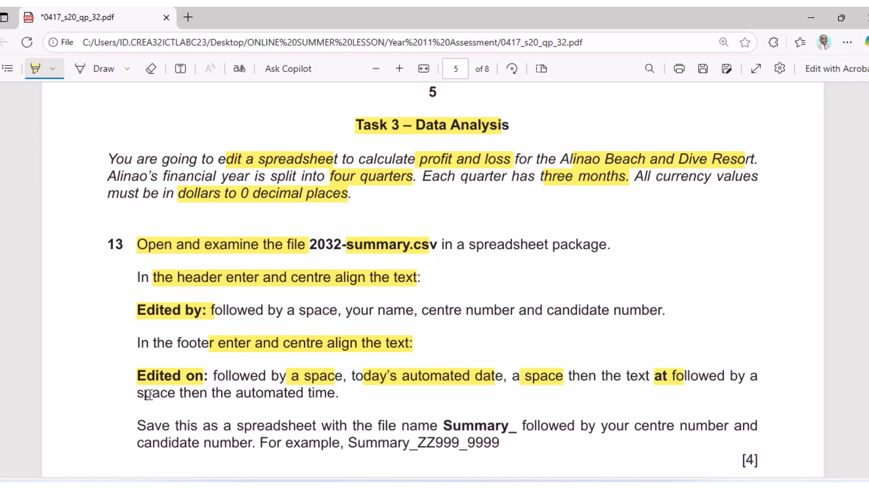
pyautogui.moveTo(143, 393); pyautogui.dragTo(338, 394)
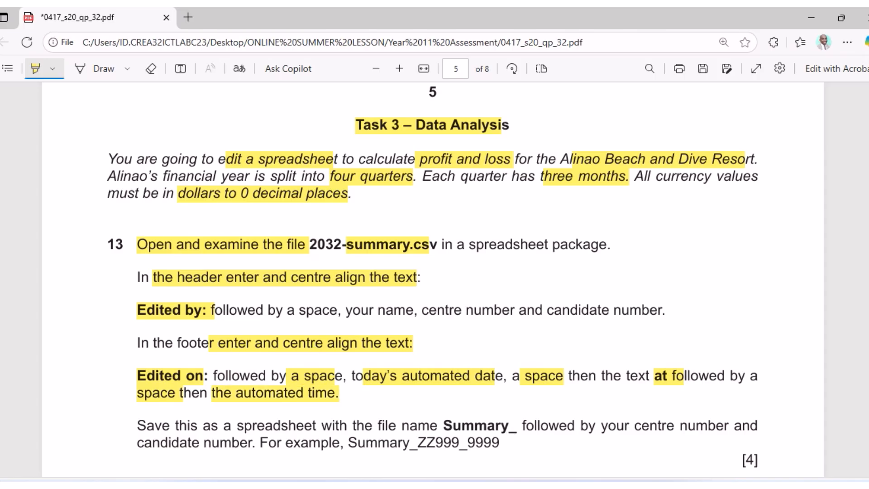
pyautogui.click(551, 470)
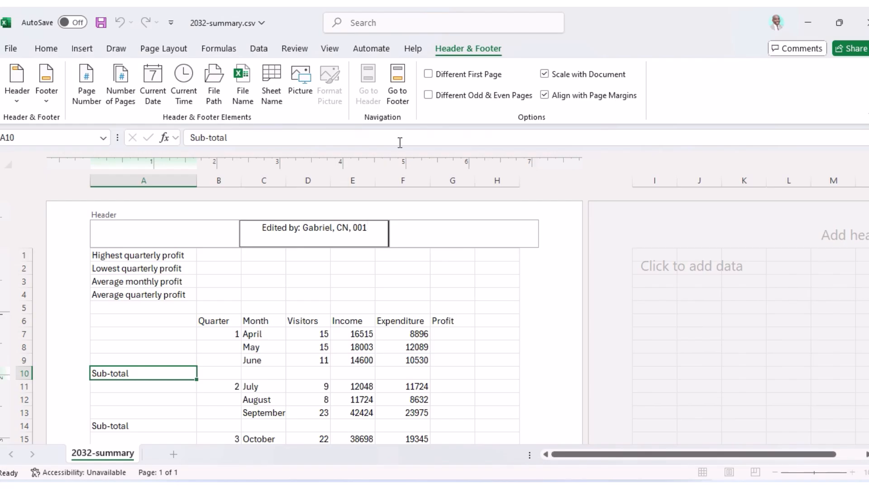
# Go to the page footer and type 'Edited on:' in its centre box.
pyautogui.click(407, 85)
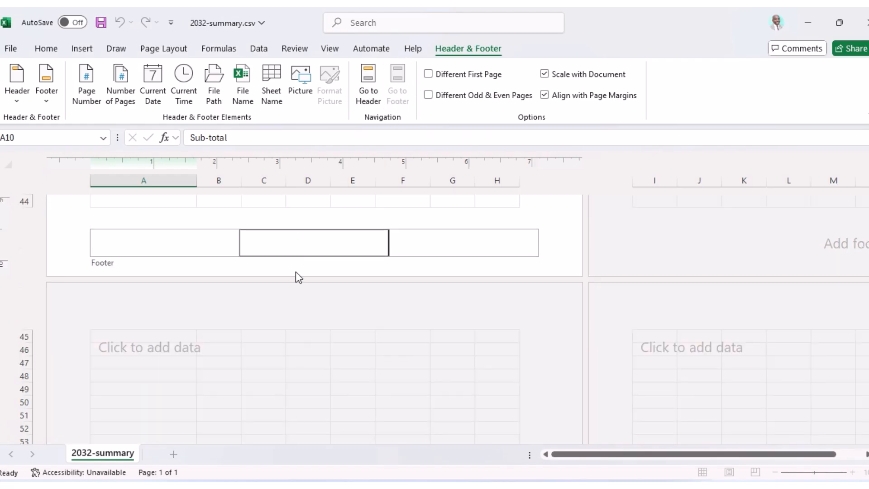
pyautogui.hotkey('alt', 'Tab')
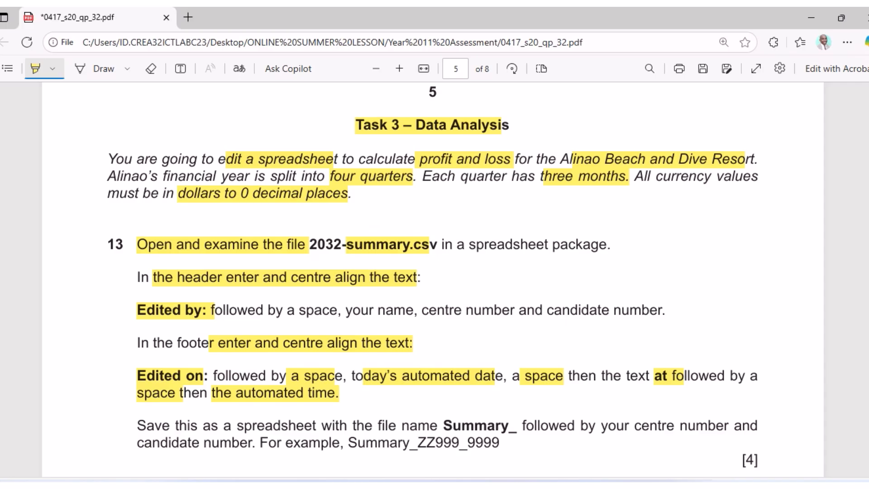
pyautogui.hotkey('alt', 'Tab')
pyautogui.write('Edited')
pyautogui.write('n:')
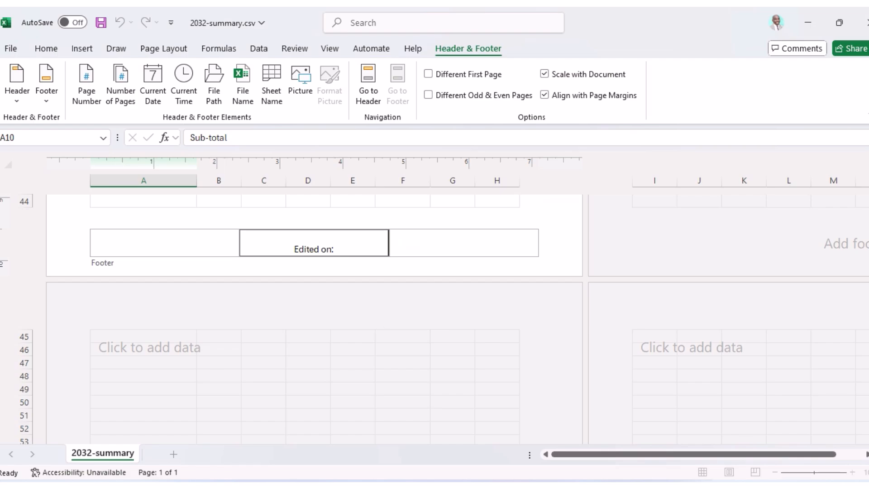
pyautogui.hotkey('alt', 'Tab')
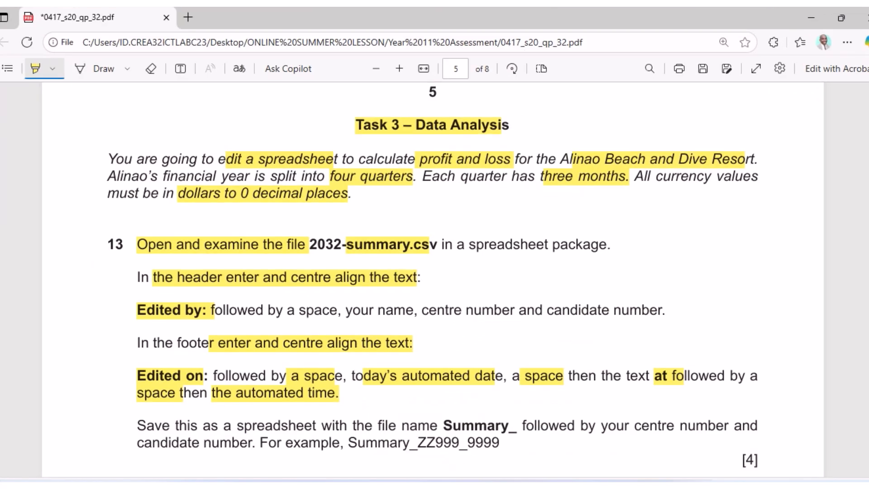
pyautogui.hotkey('alt', 'Tab')
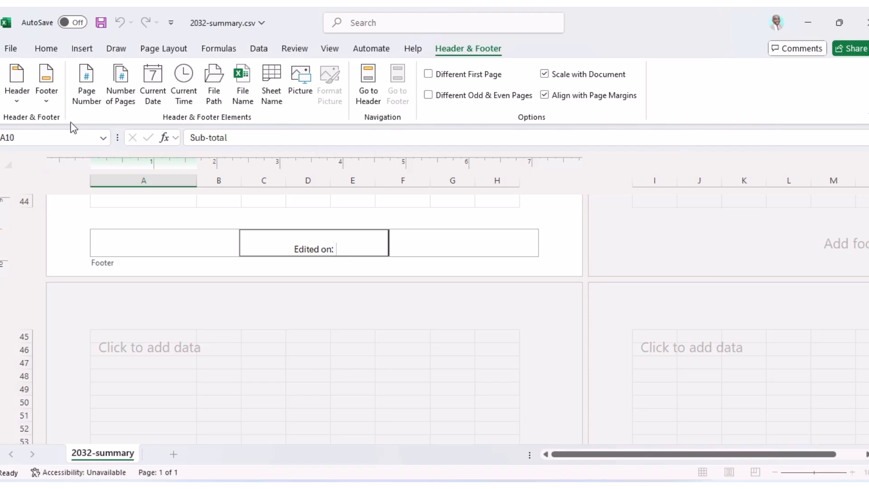
# Add the automatic current date, ' at ', and the automatic current time to the footer.
pyautogui.click(153, 79)
pyautogui.write('at')
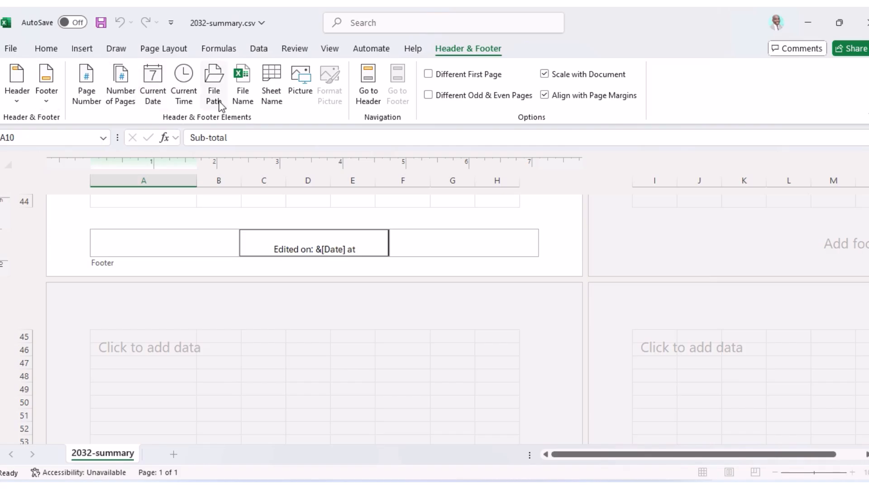
pyautogui.click(194, 84)
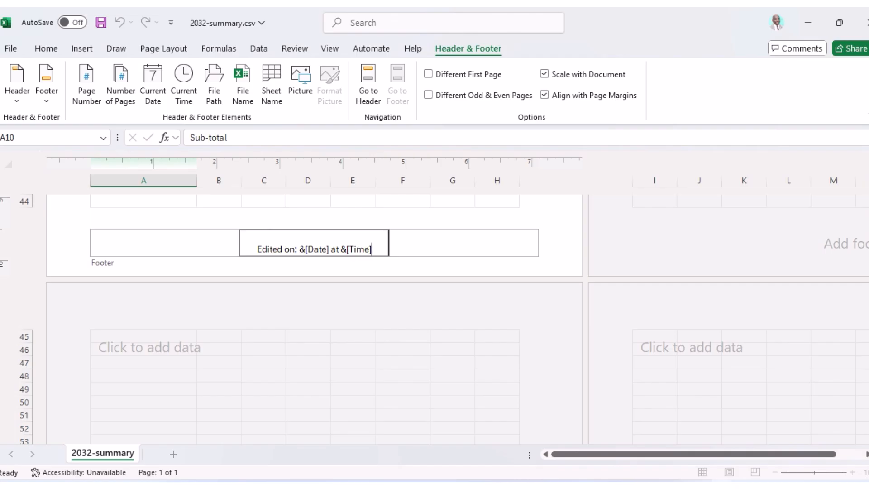
pyautogui.hotkey('alt', 'Tab')
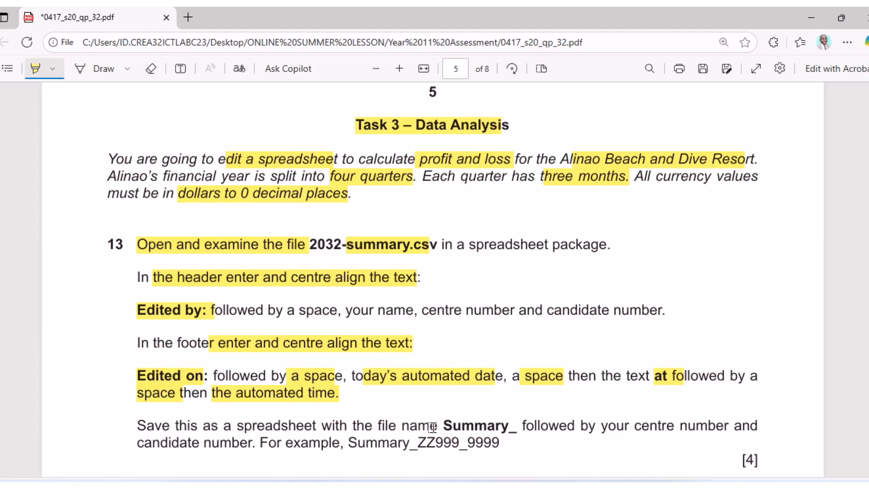
# Highlight 'Summary_' in the save instruction and exit footer editing to show 'Edited on: 8/22/2025 at 6:10 AM'.
pyautogui.moveTo(441, 427); pyautogui.dragTo(521, 430)
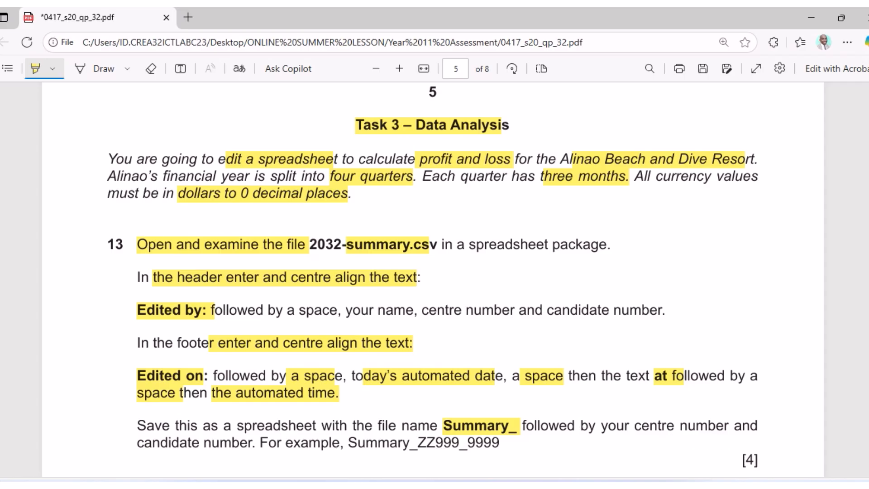
pyautogui.hotkey('alt', 'Tab')
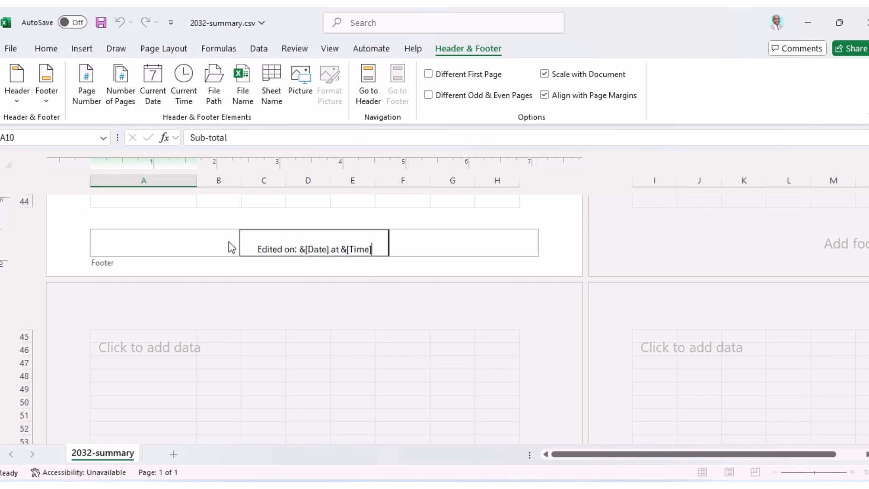
pyautogui.click(279, 360)
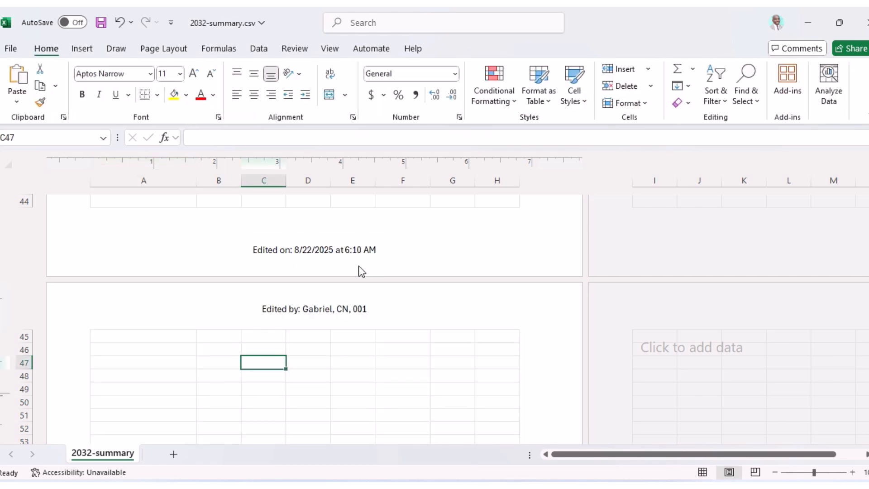
# Start Save As and choose the Desktop as the save location.
pyautogui.click(11, 51)
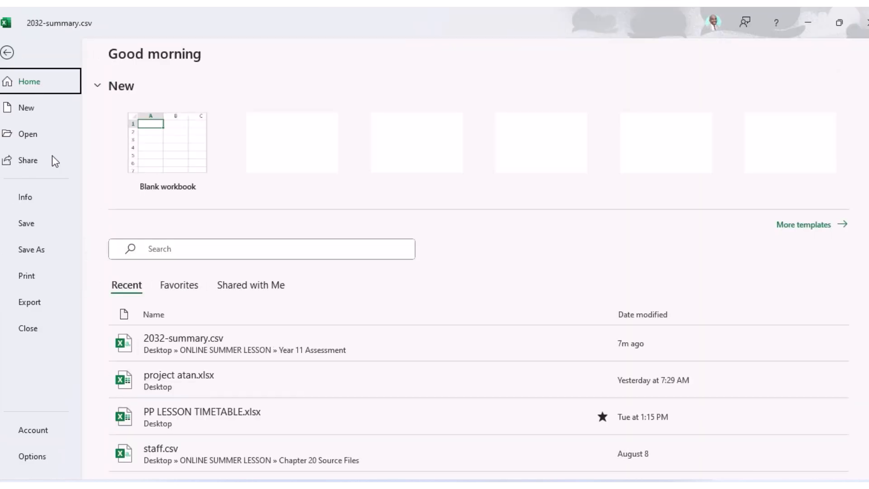
pyautogui.click(36, 249)
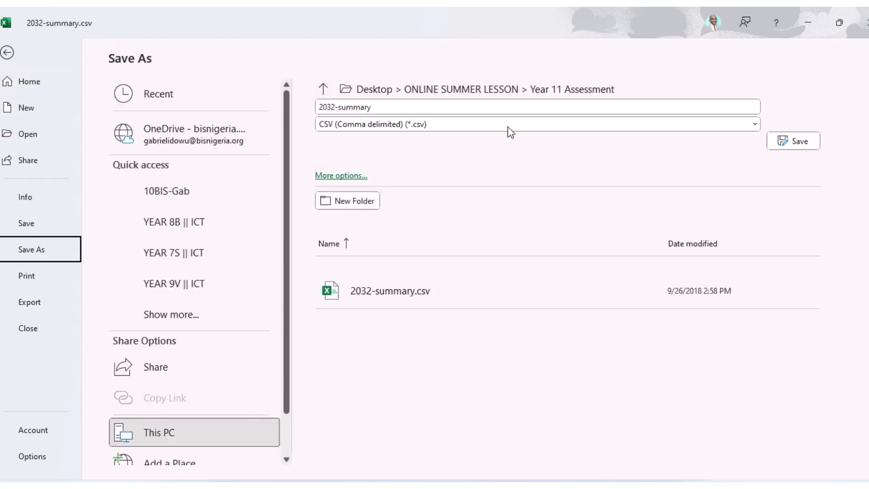
pyautogui.scroll(-1, 201, 432)
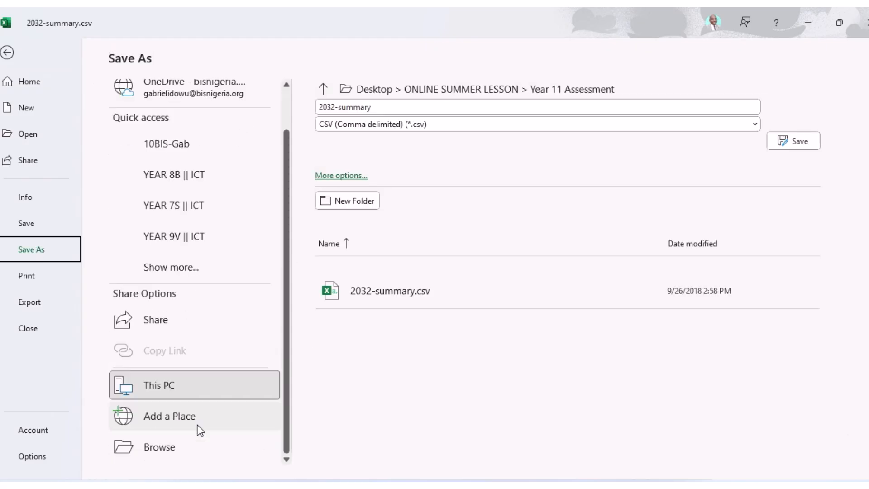
pyautogui.click(158, 448)
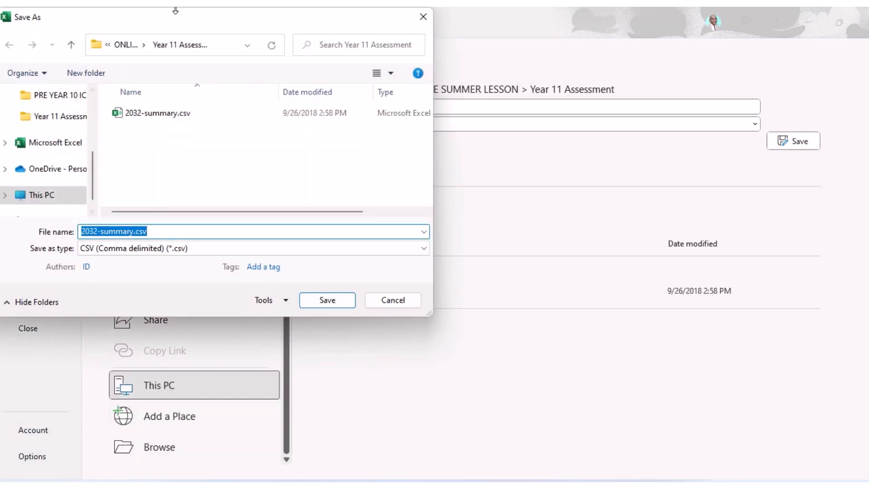
pyautogui.scroll(3, 58, 136)
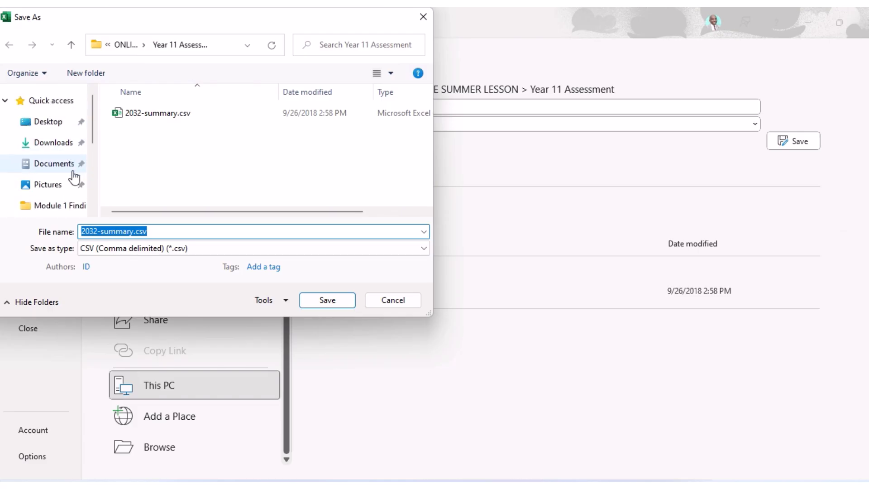
pyautogui.click(46, 123)
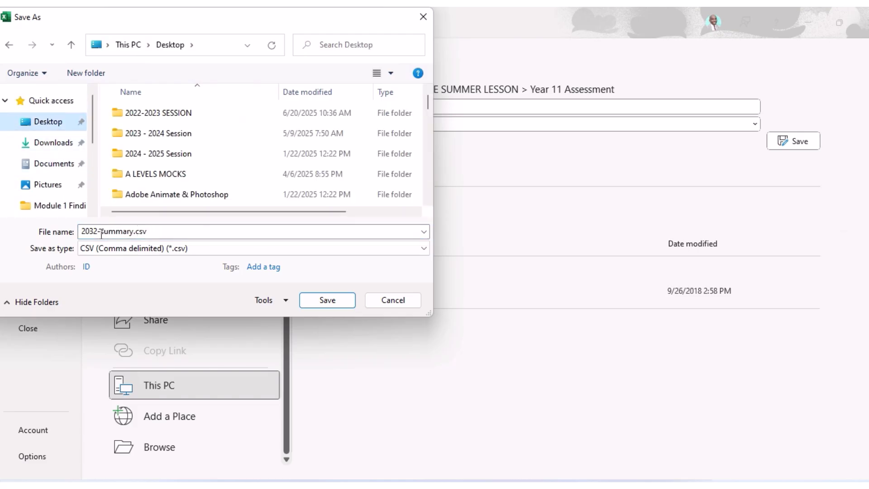
# Name the file Summary_CN_001 and save it as an Excel Workbook (*.xlsx).
pyautogui.click(101, 234)
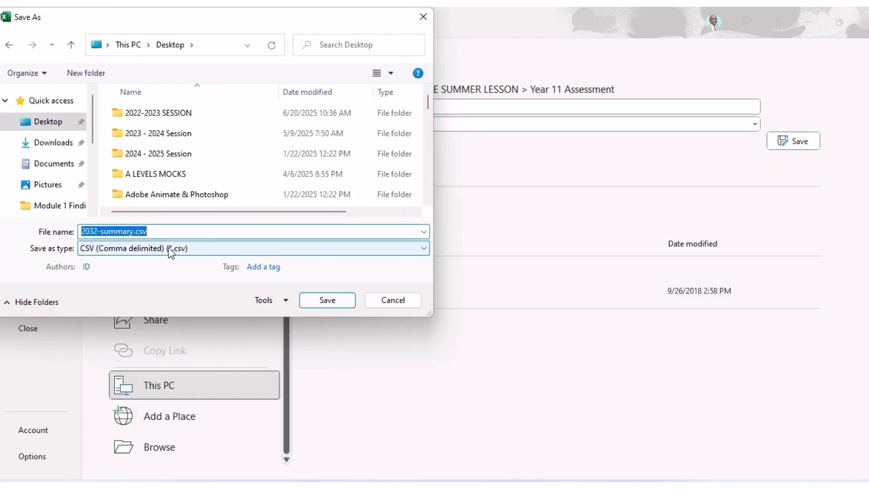
pyautogui.write('Summe')
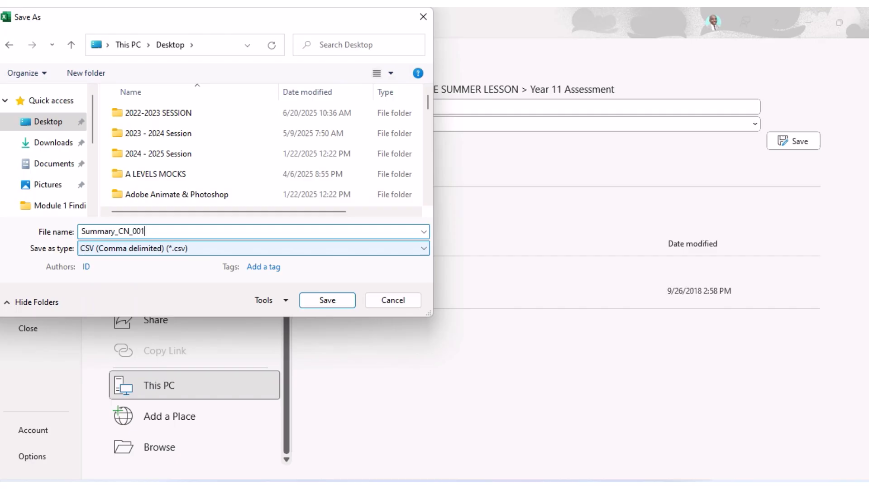
pyautogui.click(540, 486)
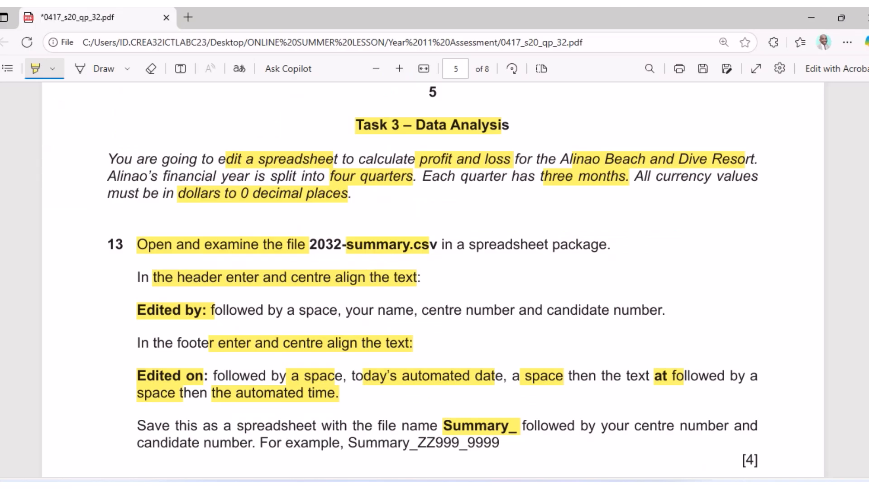
pyautogui.hotkey('alt', 'Tab')
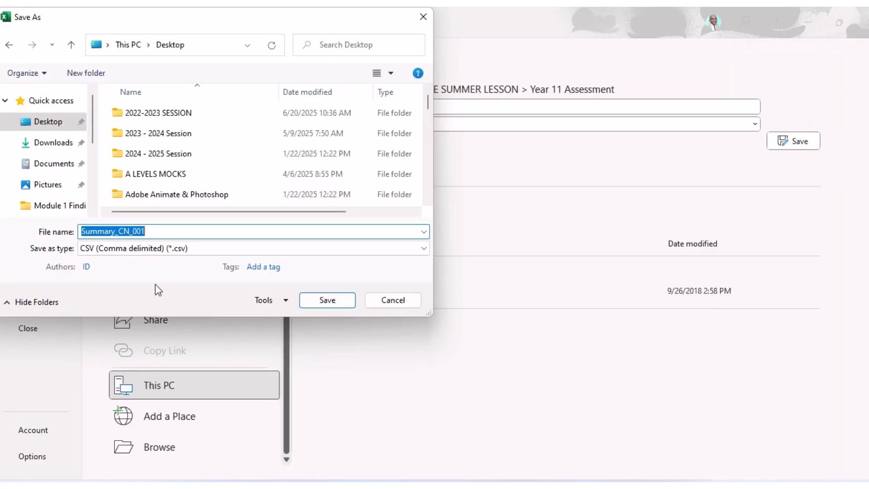
pyautogui.click(159, 249)
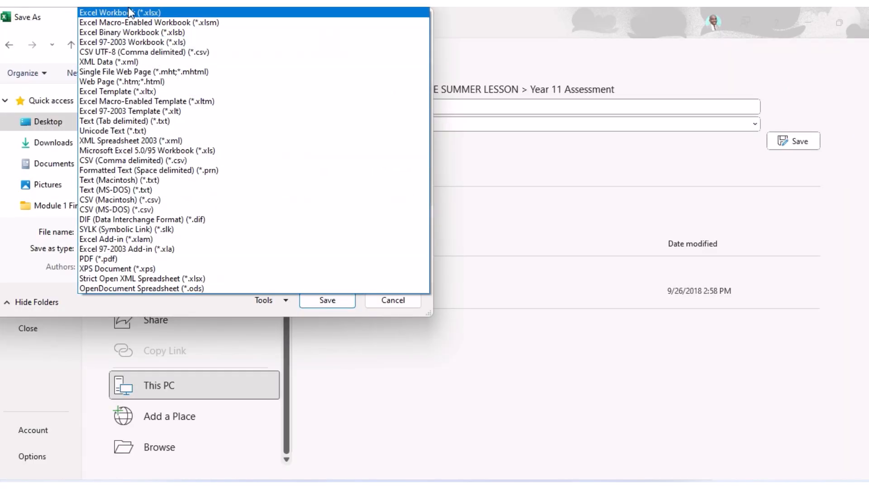
pyautogui.click(167, 12)
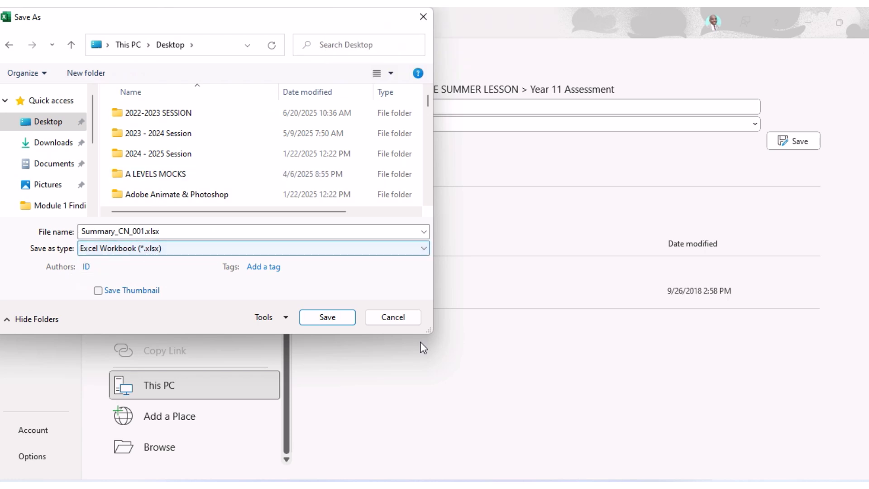
pyautogui.click(328, 318)
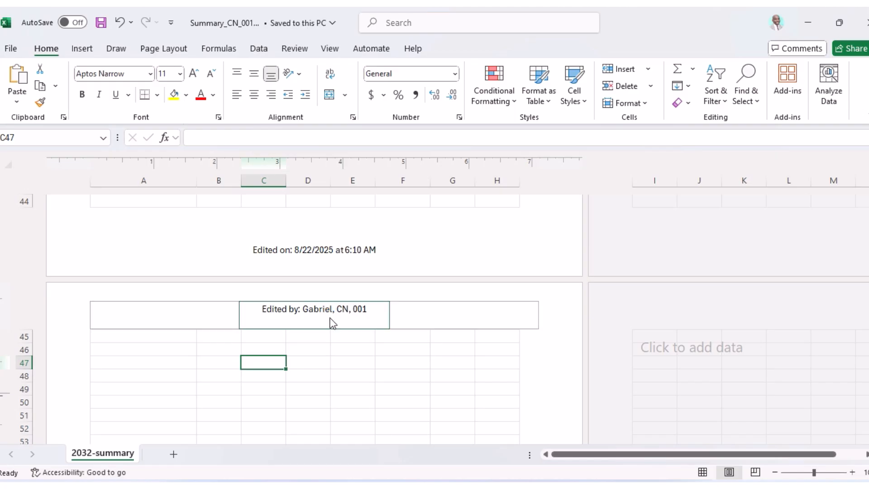
# Return the sheet to Normal view and highlight the [4] mark beside the save instruction.
pyautogui.click(702, 473)
pyautogui.click(566, 389)
pyautogui.scroll(15, 566, 371)
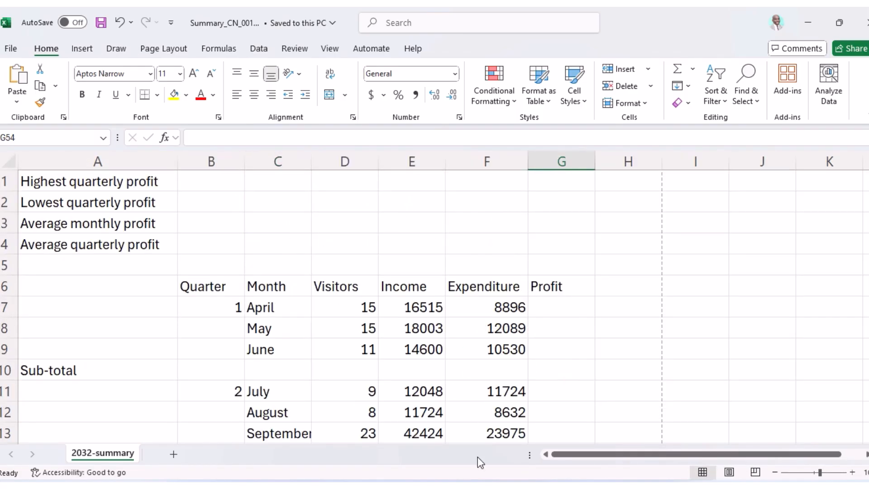
pyautogui.click(542, 486)
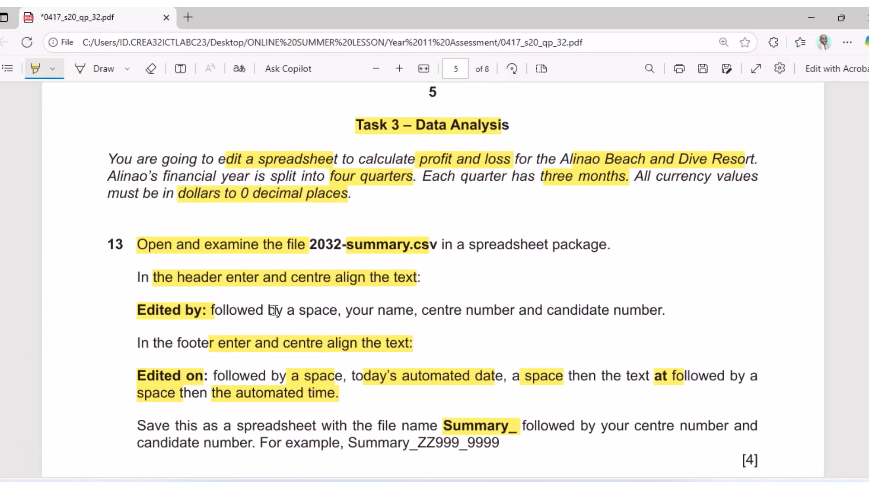
pyautogui.scroll(-5, 275, 310)
pyautogui.moveTo(737, 202); pyautogui.dragTo(775, 200)
# Highlight the row 1 requirements: '1 to', orange text, size 24 and black background.
pyautogui.scroll(-2, 425, 258)
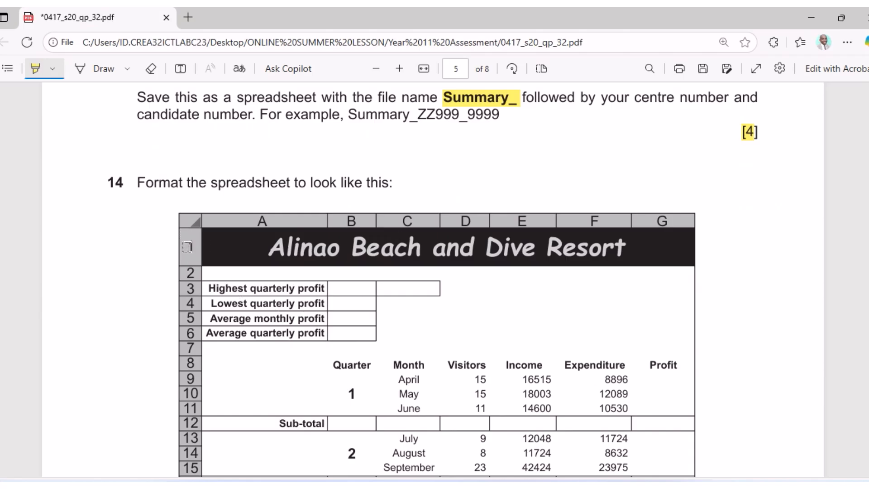
pyautogui.scroll(-7, 213, 252)
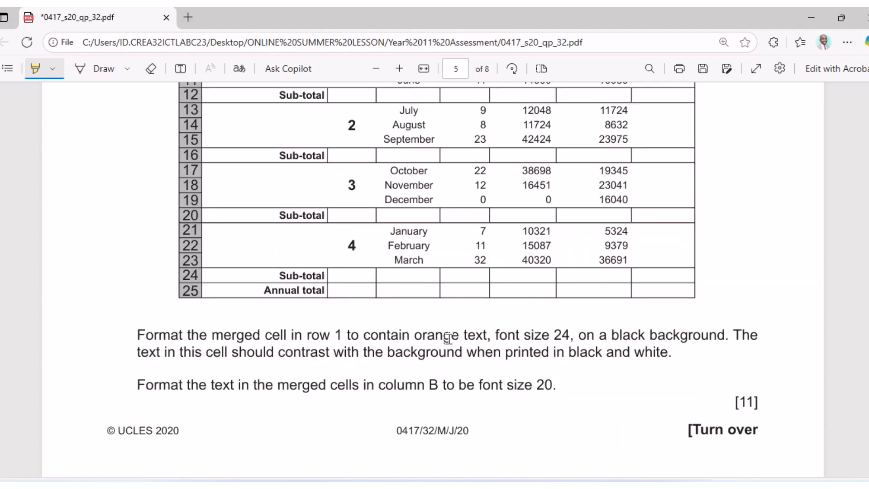
pyautogui.moveTo(413, 336); pyautogui.dragTo(724, 335)
pyautogui.moveTo(331, 335); pyautogui.dragTo(360, 336)
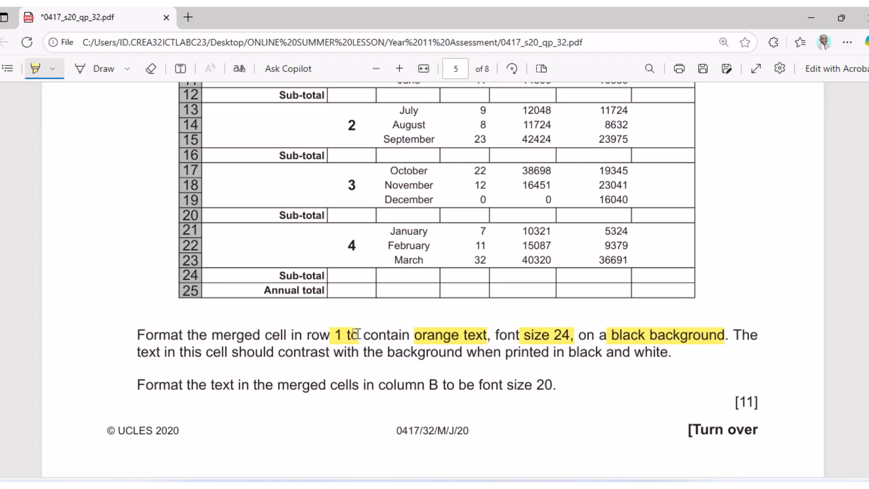
pyautogui.click(569, 487)
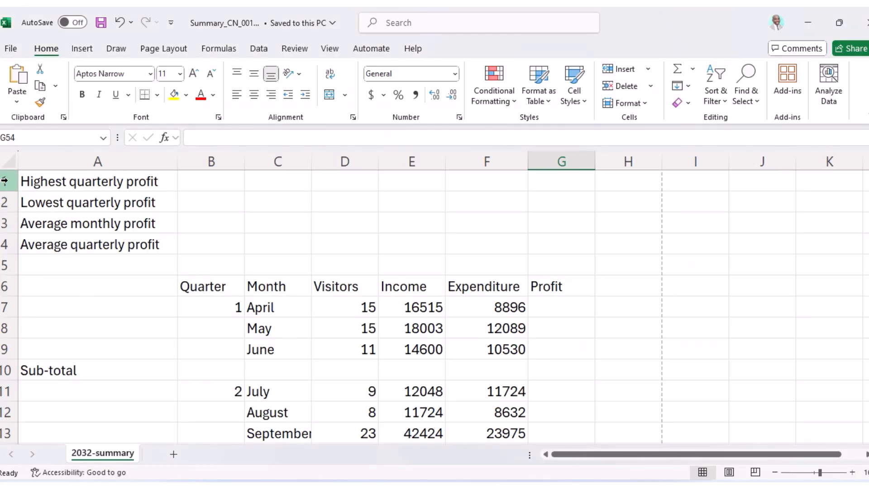
# Make row 1 taller and select the title cell A1, checking the exam model.
pyautogui.moveTo(10, 191); pyautogui.dragTo(11, 219)
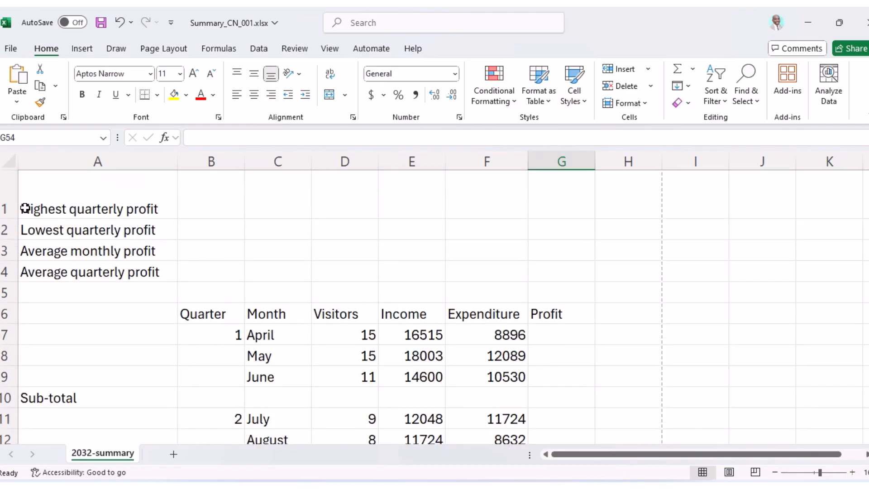
pyautogui.click(38, 206)
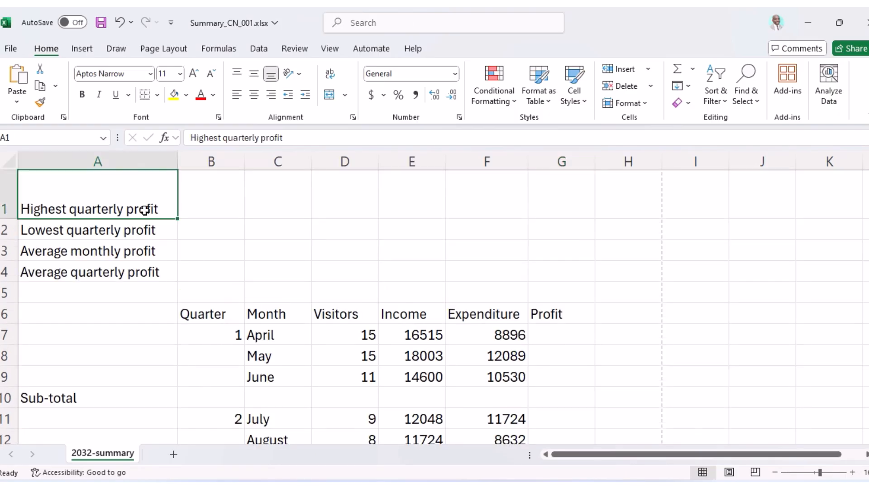
pyautogui.hotkey('alt', 'Tab')
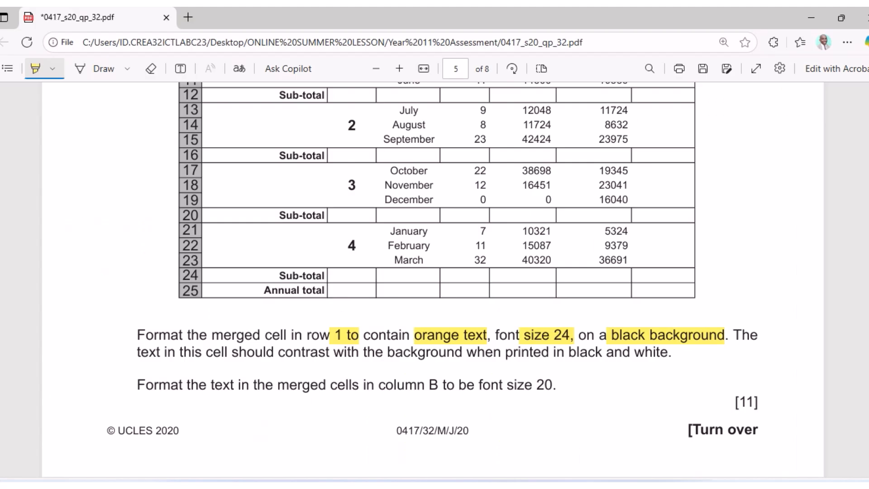
pyautogui.scroll(5, 421, 263)
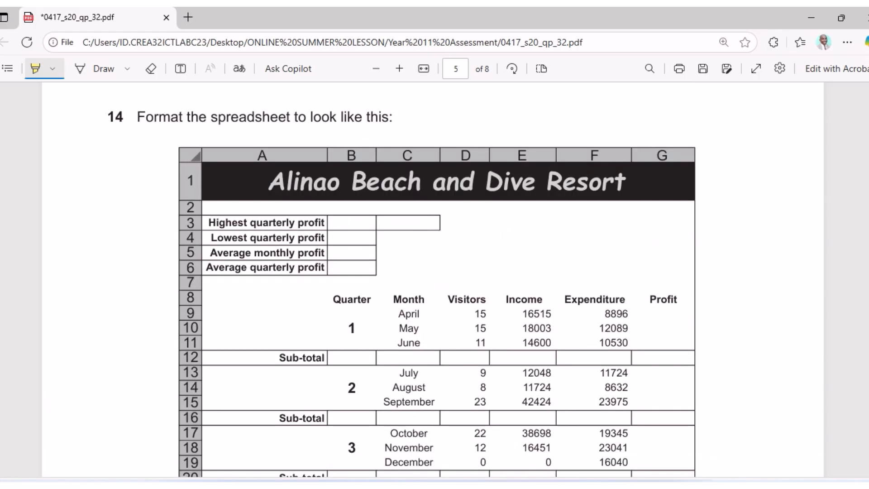
pyautogui.hotkey('alt', 'Tab')
# Merge and centre A1:G1 so 'Highest quarterly profit' is centred across the columns.
pyautogui.moveTo(159, 194); pyautogui.dragTo(592, 186)
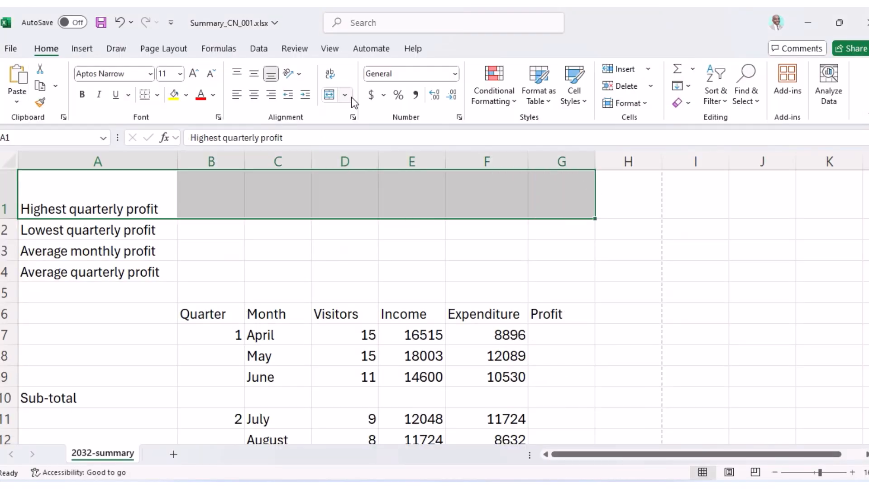
pyautogui.click(329, 95)
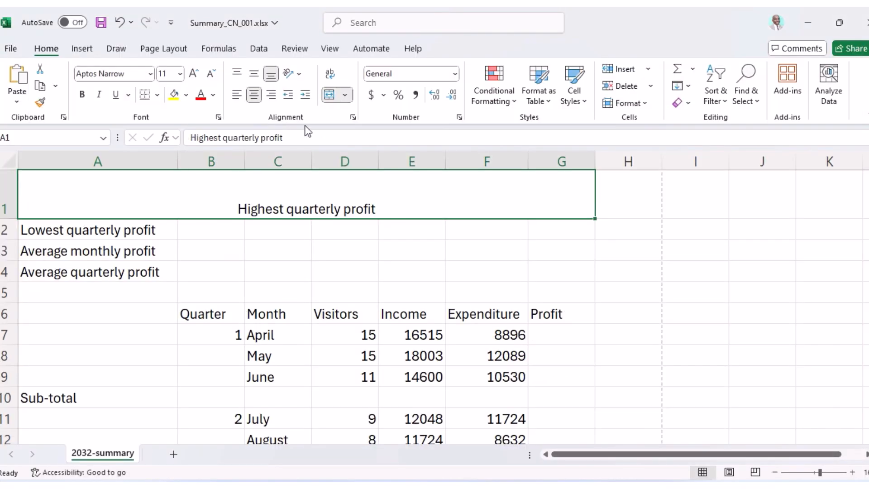
pyautogui.hotkey('alt', 'Tab')
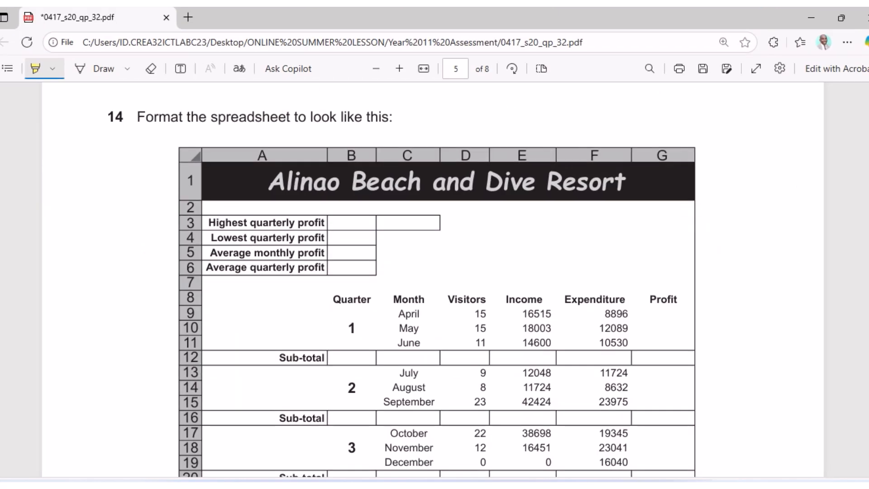
pyautogui.hotkey('alt', 'Tab')
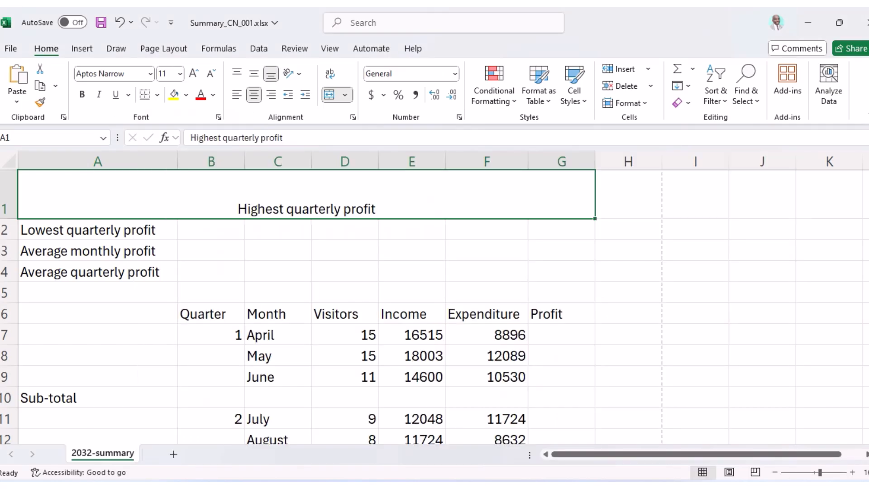
# Format the merged title as 24-point orange text on a black fill.
pyautogui.click(180, 74)
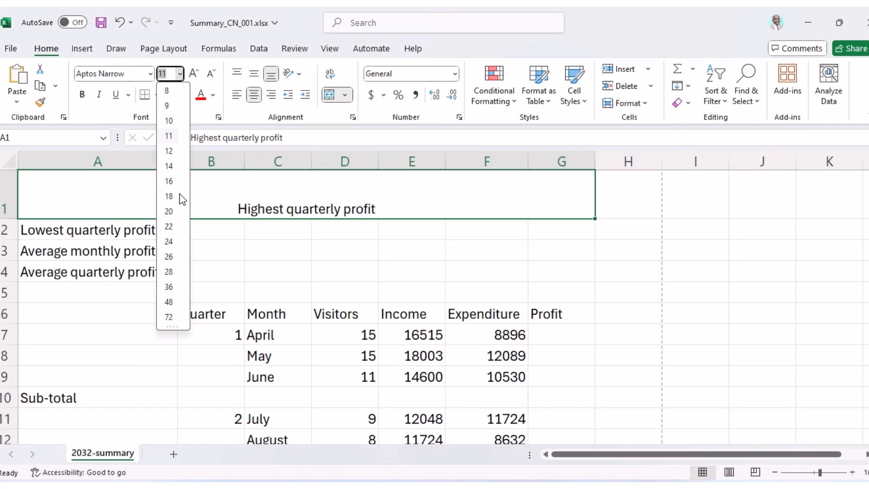
pyautogui.click(175, 239)
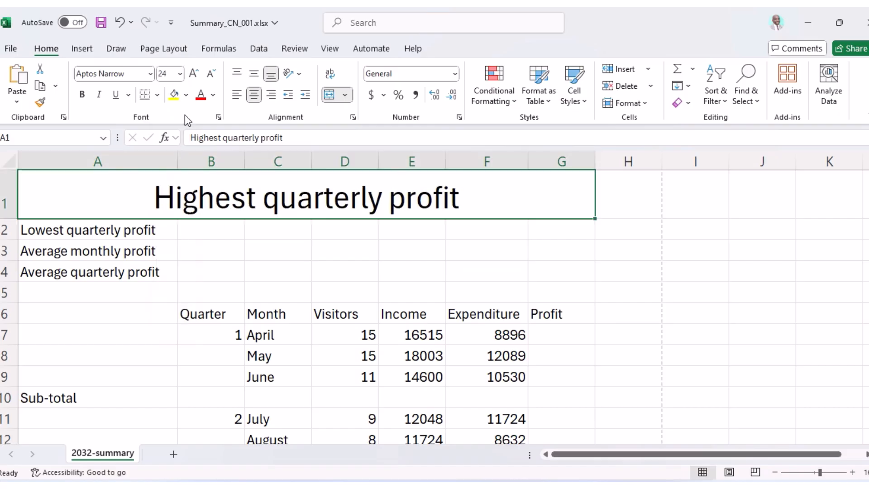
pyautogui.click(212, 94)
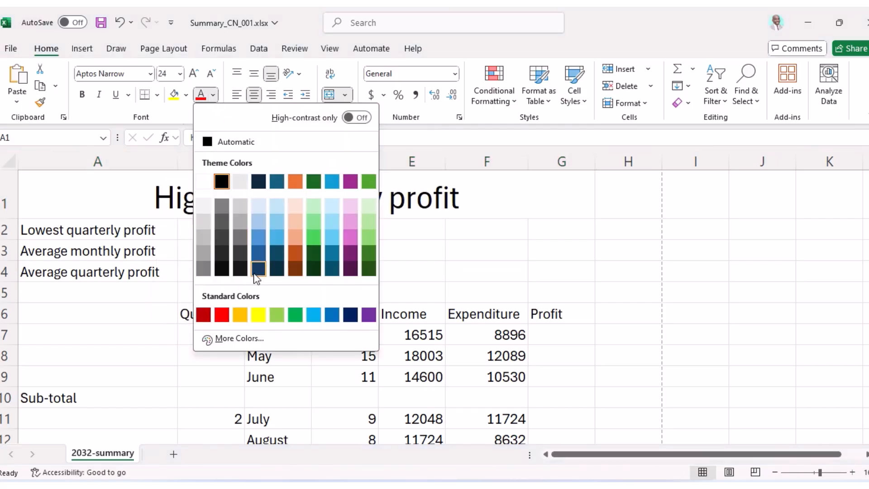
pyautogui.click(237, 314)
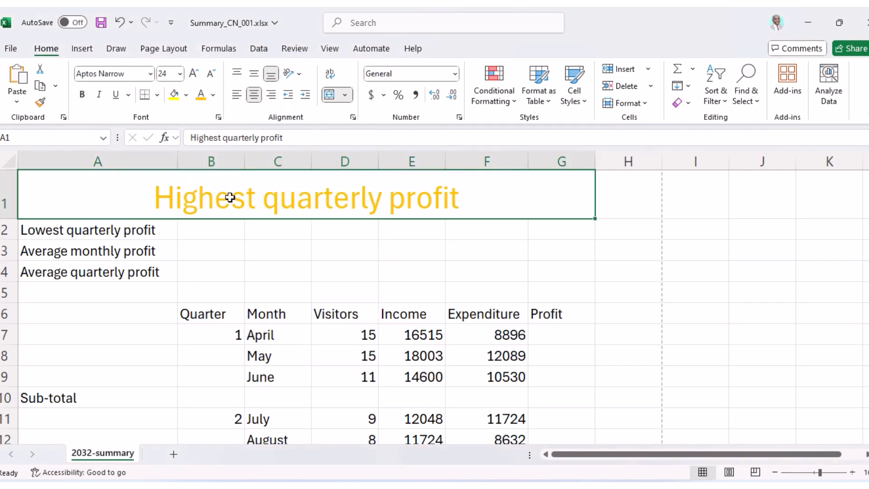
pyautogui.click(185, 95)
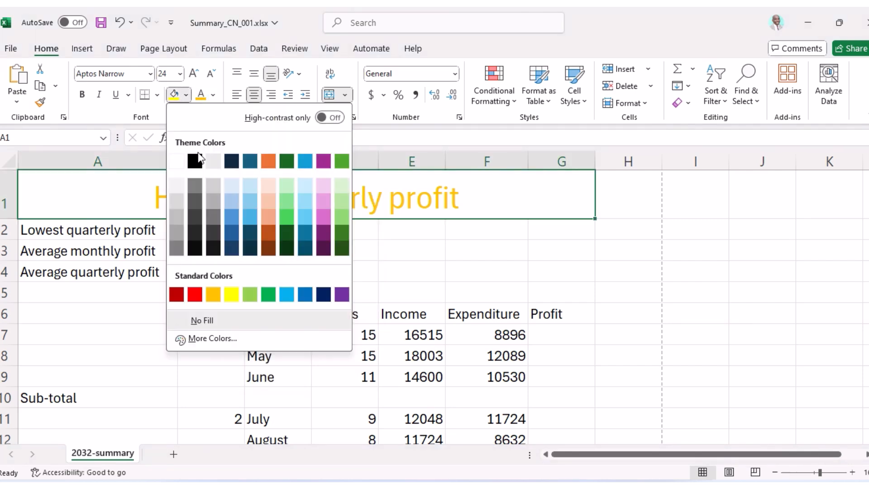
pyautogui.click(198, 164)
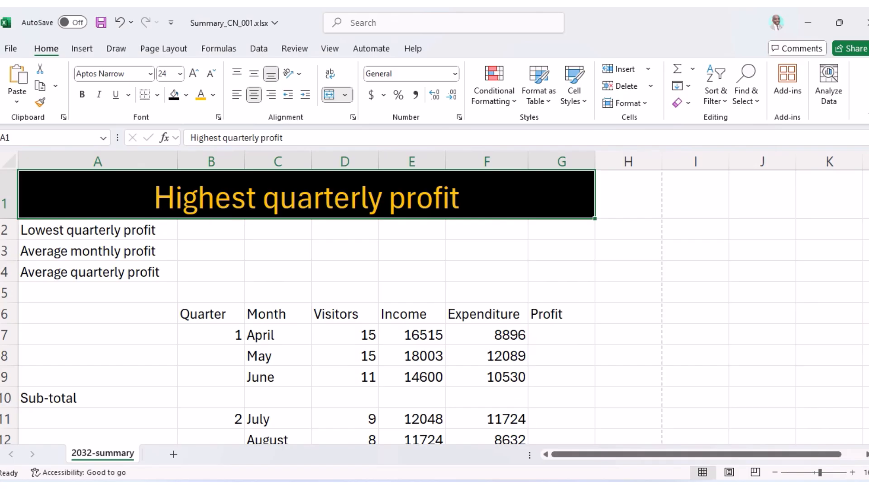
pyautogui.hotkey('alt', 'Tab')
pyautogui.scroll(-5, 512, 428)
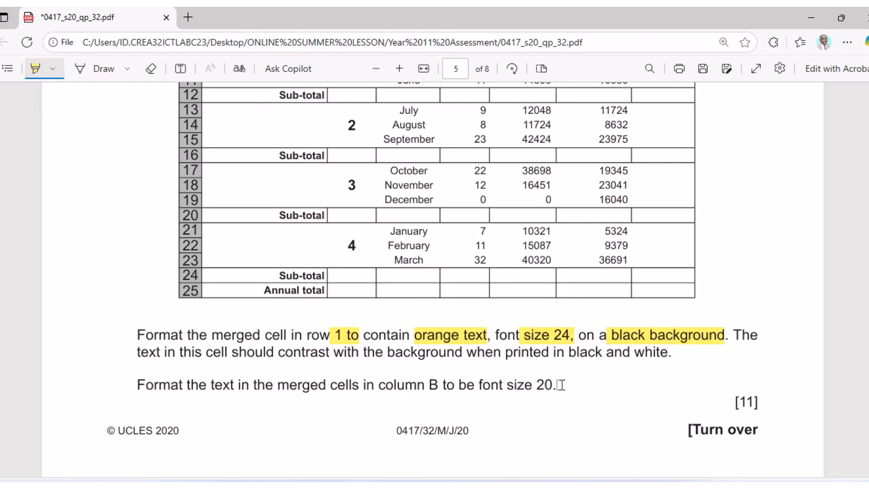
# Review the PDF's model table and column B font size 20 note, then select B7:B9 in Excel.
pyautogui.scroll(5, 560, 384)
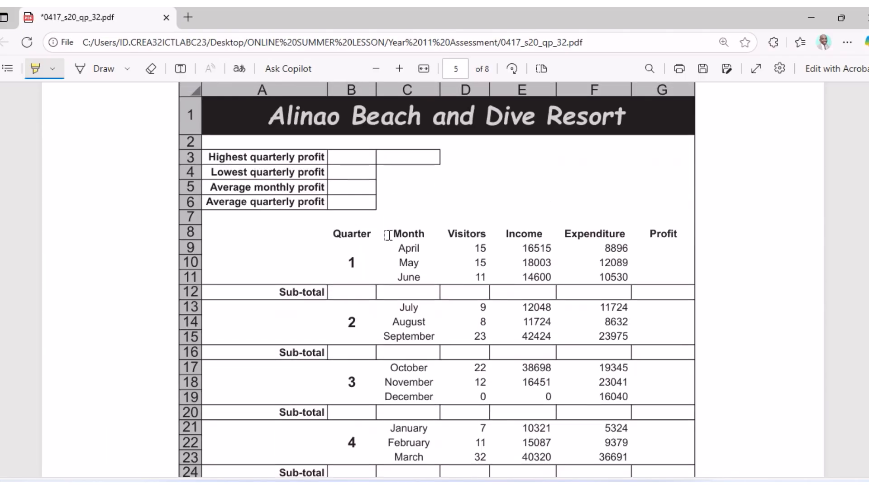
pyautogui.scroll(2, 358, 219)
pyautogui.scroll(-4, 357, 220)
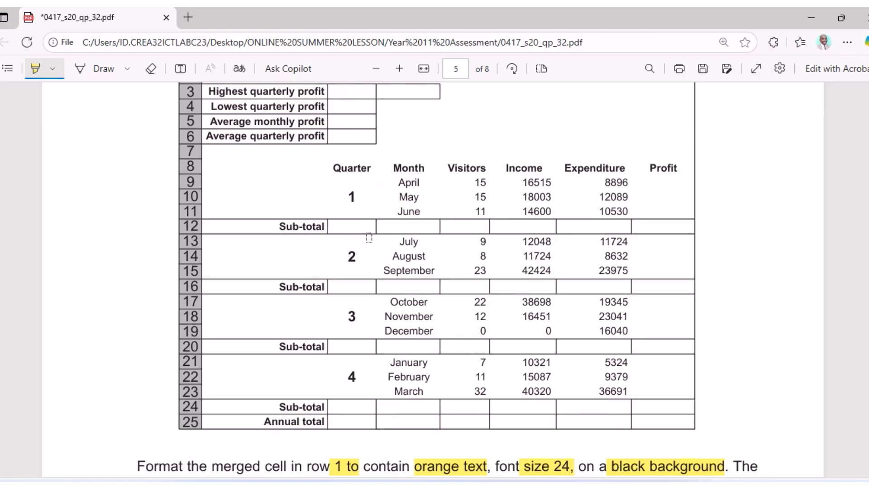
pyautogui.scroll(2, 369, 238)
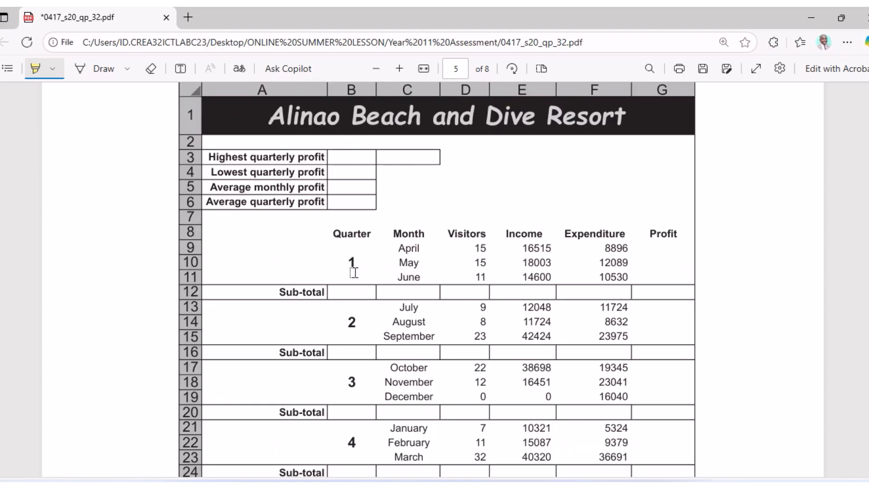
pyautogui.scroll(-2, 351, 394)
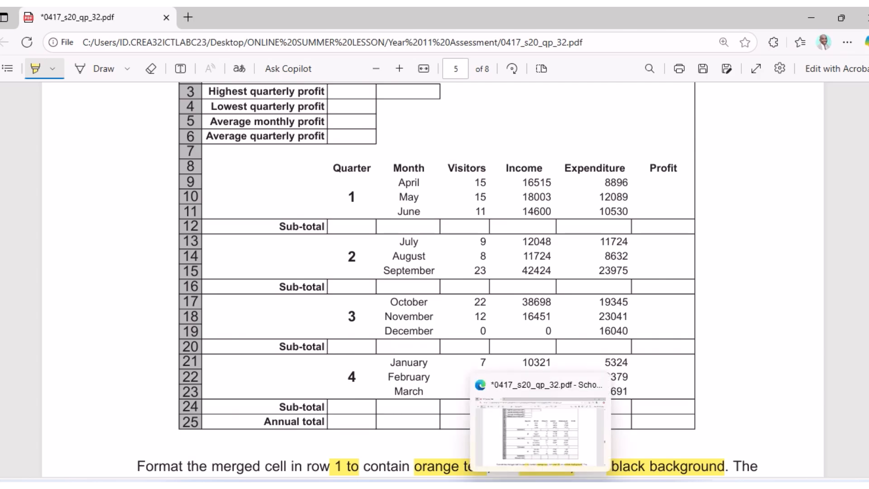
pyautogui.click(561, 485)
pyautogui.moveTo(214, 335); pyautogui.dragTo(220, 377)
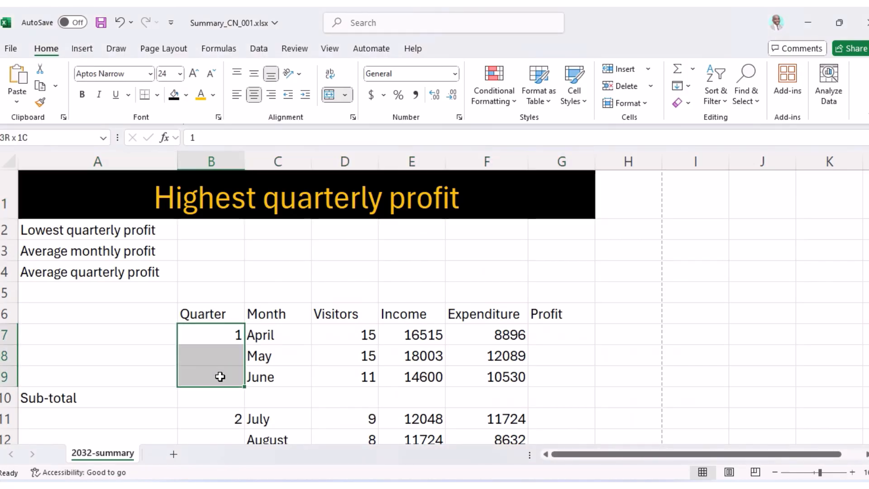
# Merge B7:B9 into one cell, centre it vertically, and set quarter 1 to font size 20.
pyautogui.click(330, 94)
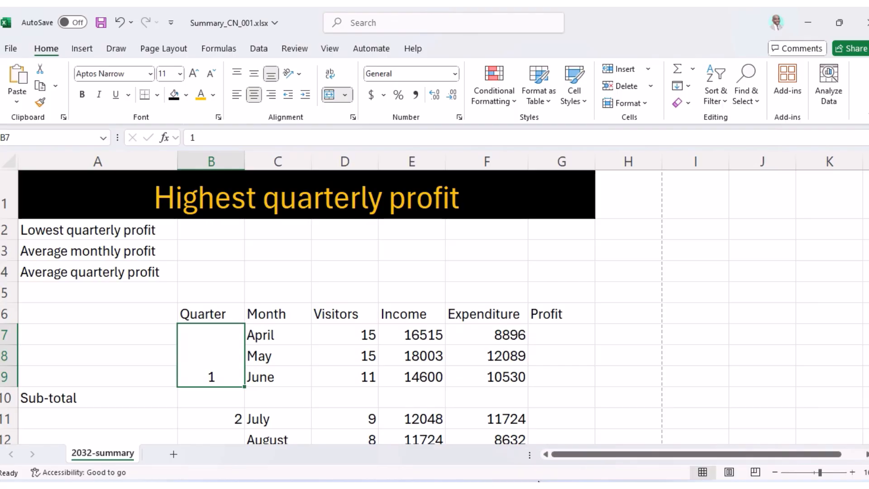
pyautogui.moveTo(540, 486)
pyautogui.click(540, 430)
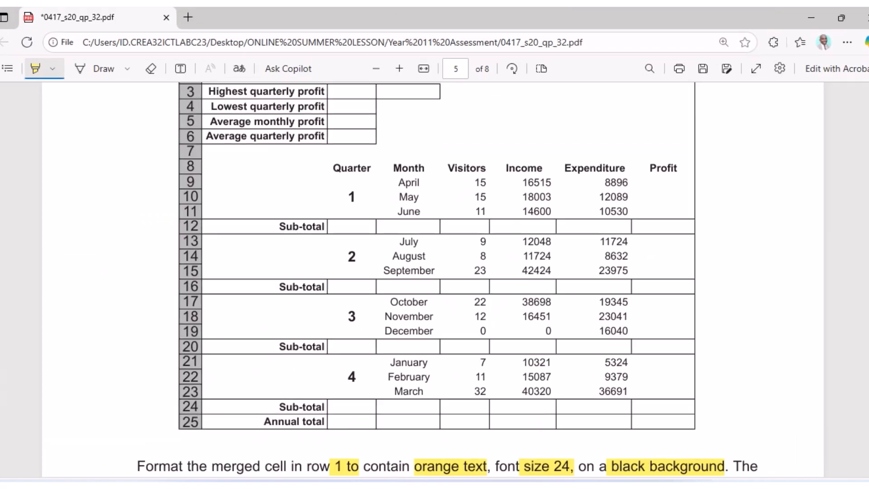
pyautogui.click(540, 486)
pyautogui.click(257, 77)
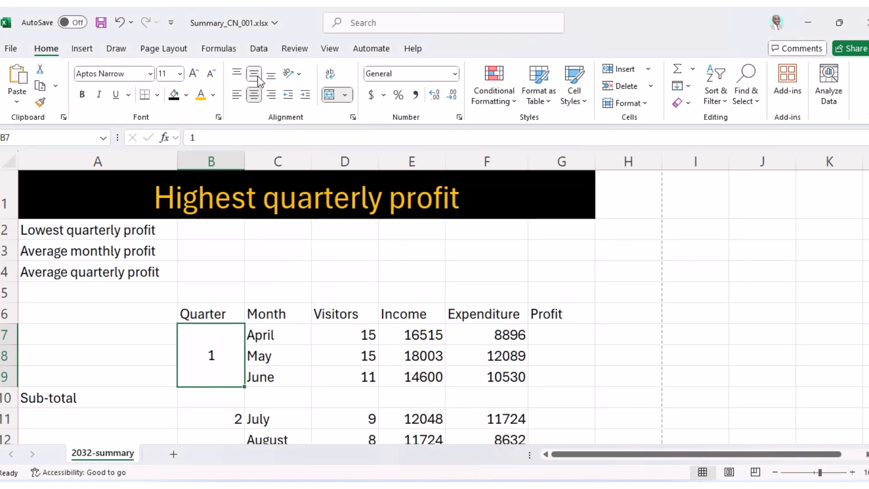
pyautogui.click(181, 74)
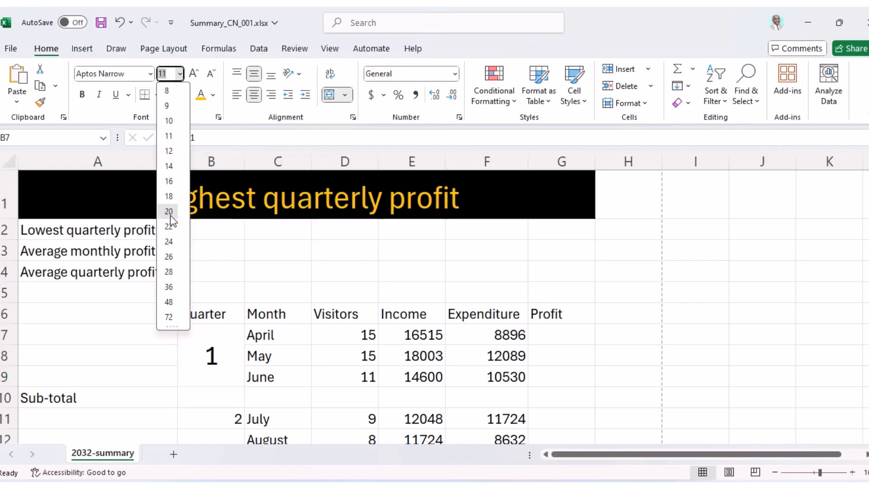
pyautogui.click(170, 202)
# Copy the quarter formatting with Format Painter to B11:B13, B15:B17 and B19:B21.
pyautogui.scroll(-1, 211, 317)
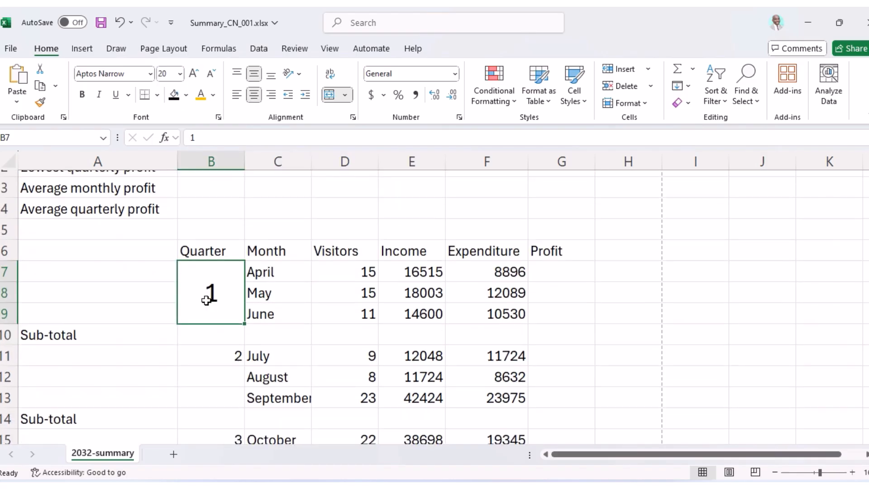
pyautogui.click(40, 103)
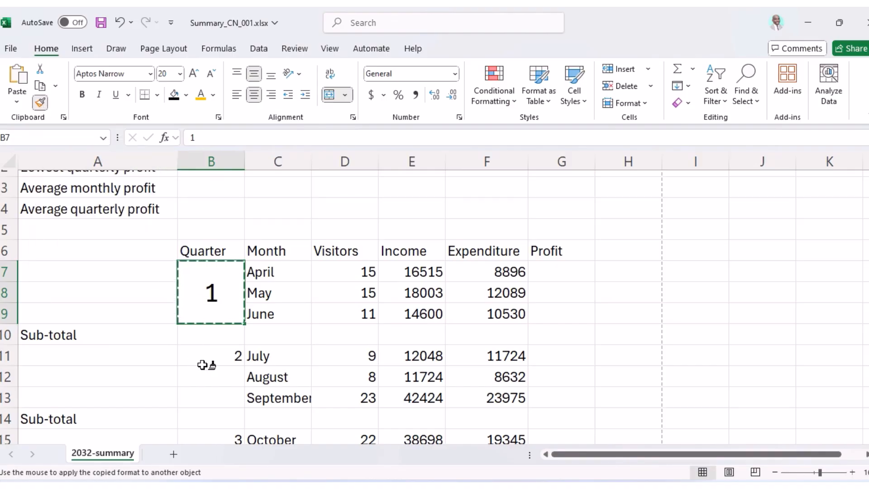
pyautogui.moveTo(195, 356); pyautogui.dragTo(207, 397)
pyautogui.scroll(-4, 211, 340)
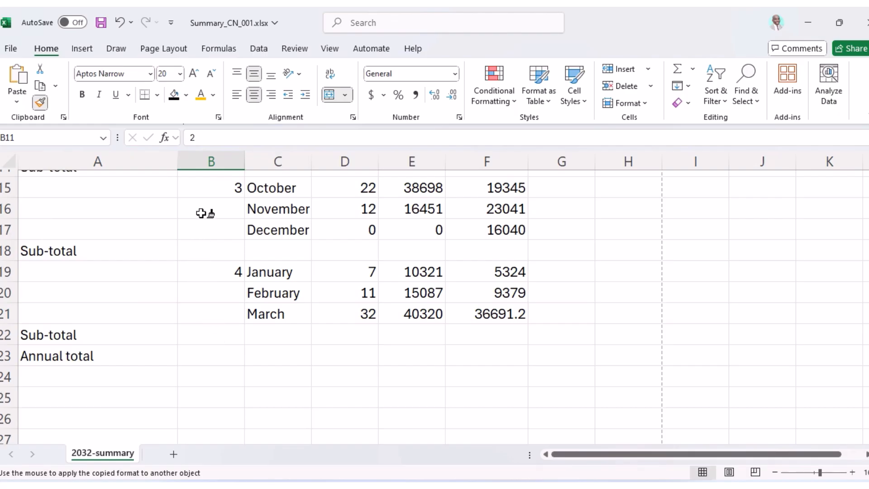
pyautogui.moveTo(201, 188); pyautogui.dragTo(216, 233)
pyautogui.moveTo(209, 273); pyautogui.dragTo(217, 311)
pyautogui.scroll(3, 228, 284)
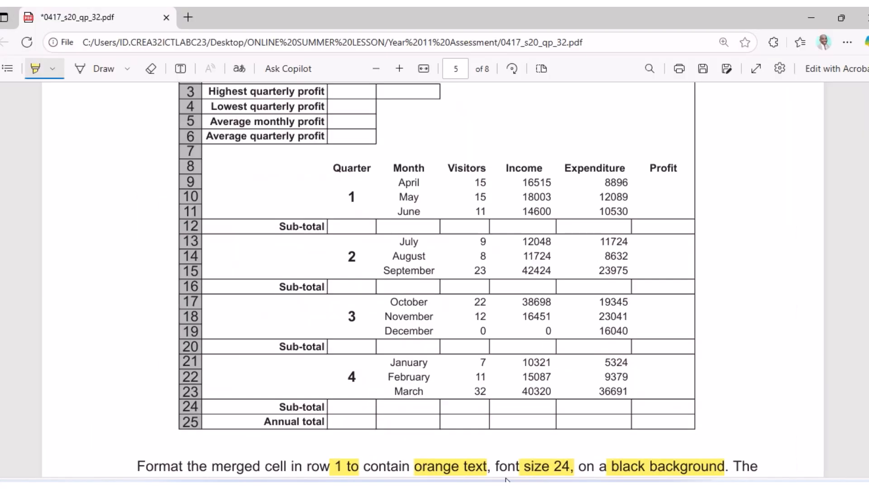
pyautogui.scroll(-3, 433, 376)
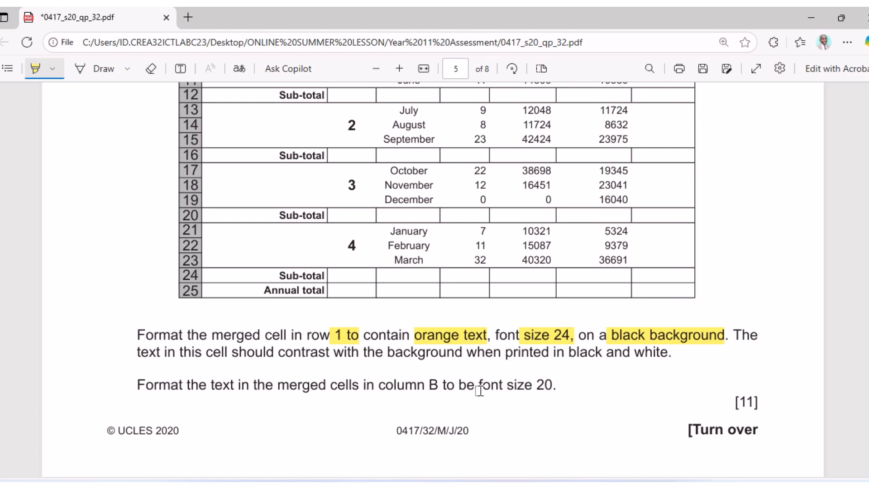
# Highlight 'B to be font size 20' in the exam paper, then return to the workbook.
pyautogui.moveTo(428, 387); pyautogui.dragTo(552, 387)
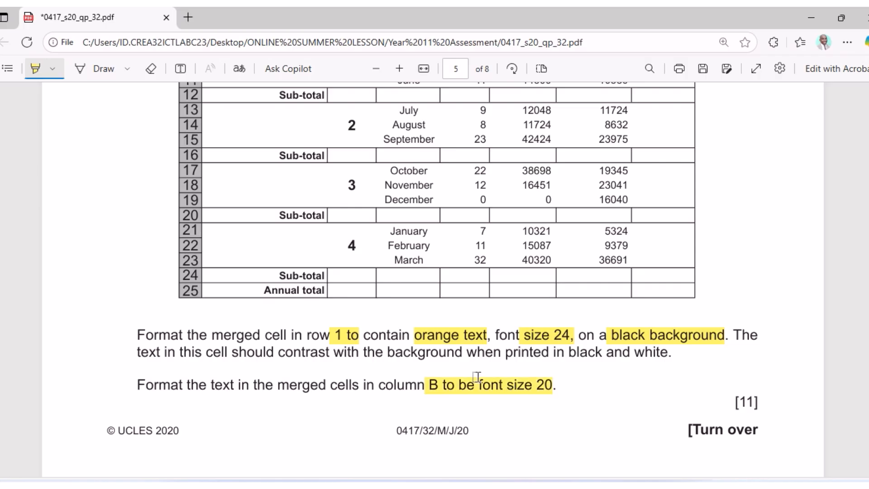
pyautogui.scroll(3, 470, 374)
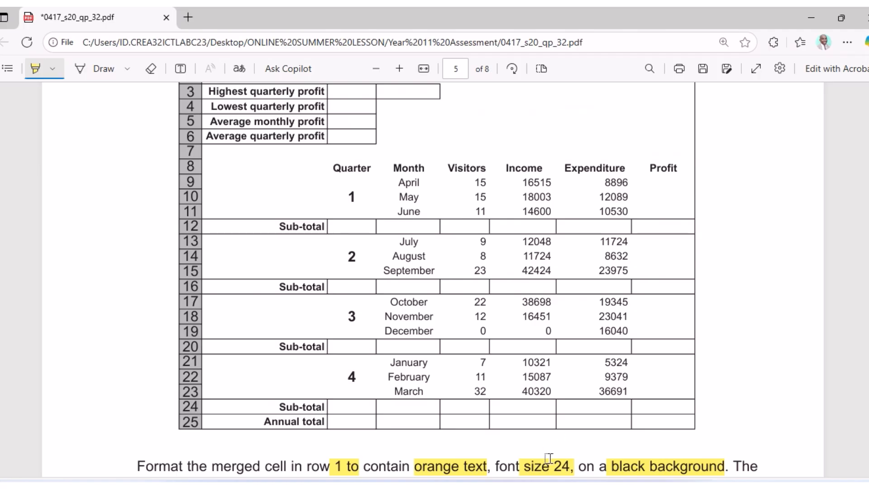
pyautogui.moveTo(541, 486)
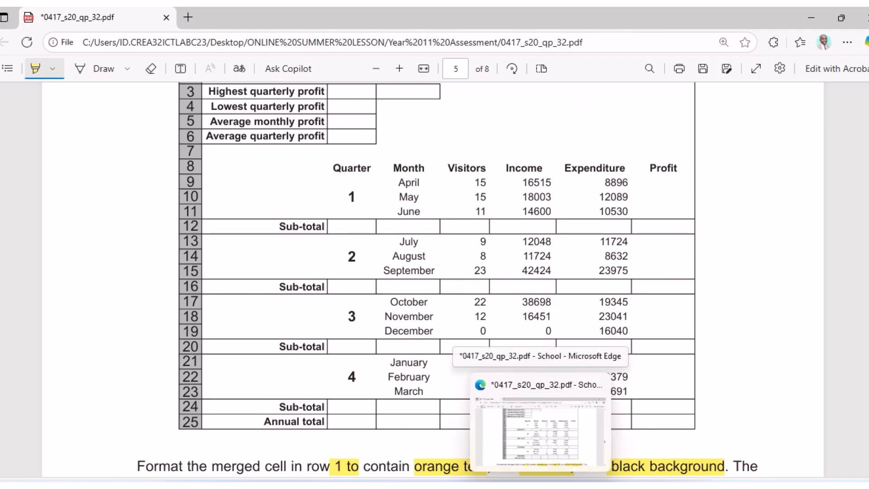
pyautogui.click(540, 486)
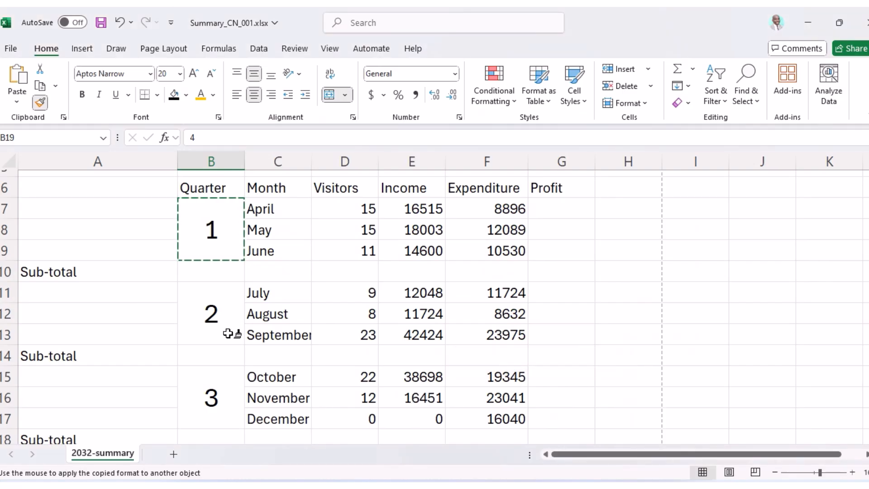
# Turn off Format Painter and give Sub-total row A10:G10 All Borders.
pyautogui.click(42, 101)
pyautogui.scroll(3, 173, 337)
pyautogui.moveTo(70, 304); pyautogui.dragTo(570, 304)
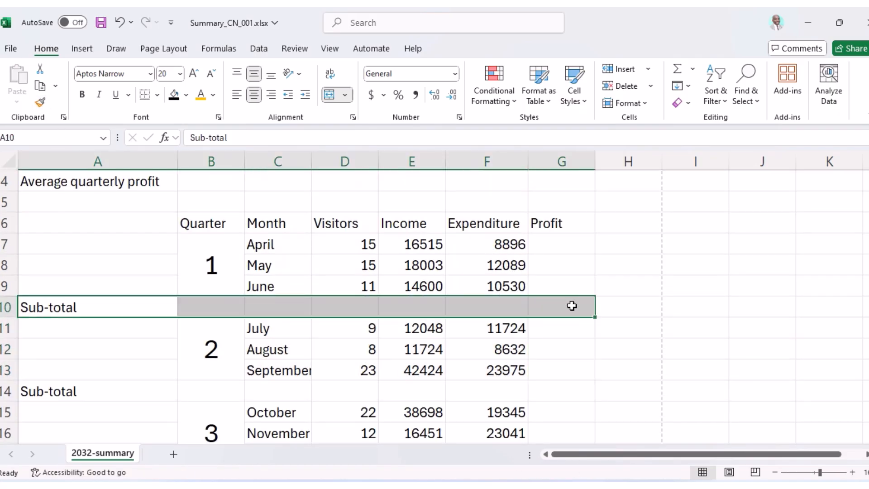
pyautogui.click(157, 93)
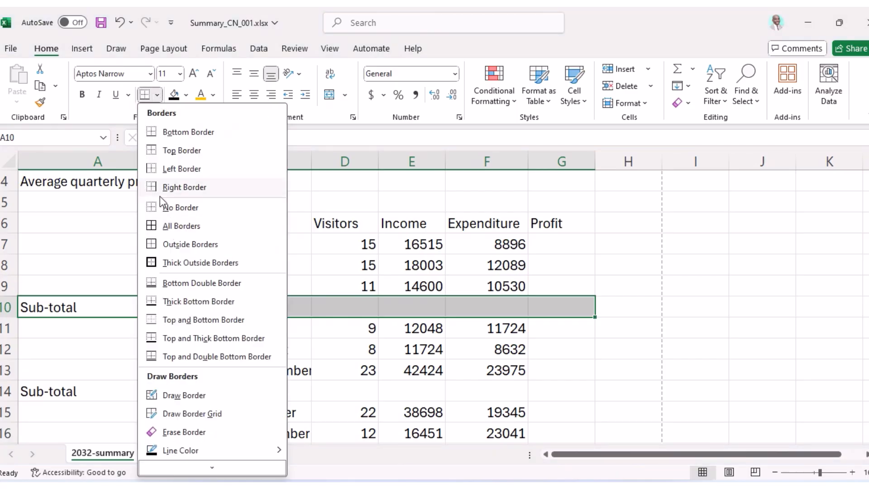
pyautogui.click(172, 226)
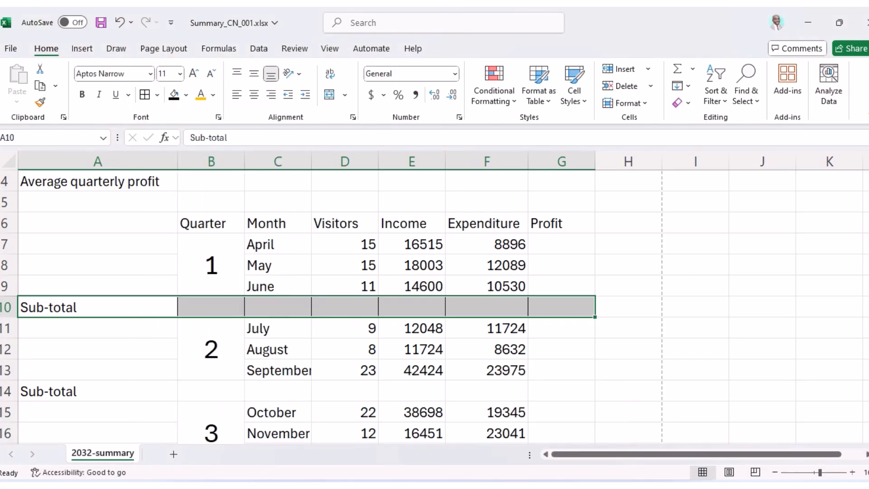
pyautogui.hotkey('alt', 'Tab')
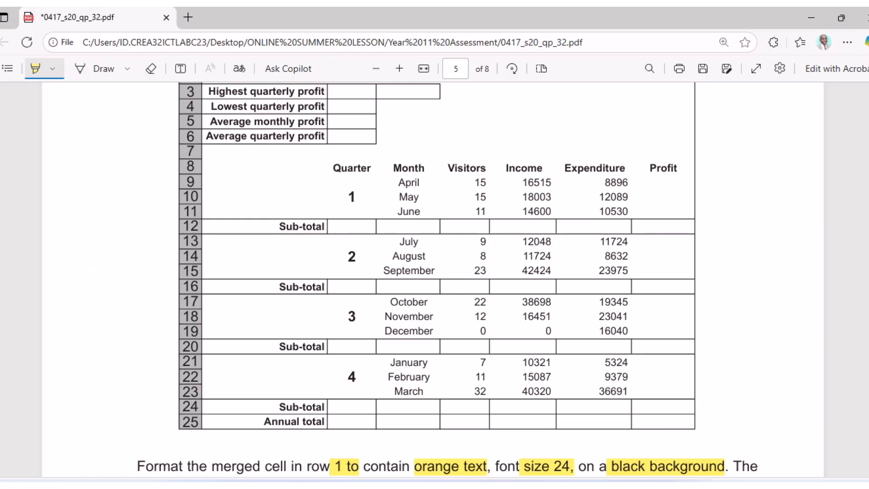
# Look at the Alinao Beach and Dive Resort title row in the PDF, then scroll Excel to row 1.
pyautogui.scroll(2, 357, 145)
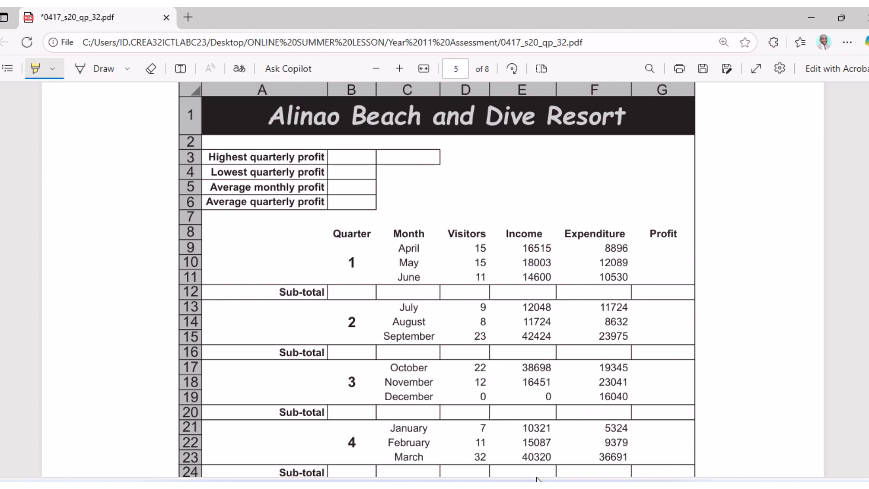
pyautogui.click(505, 486)
pyautogui.scroll(1, 107, 251)
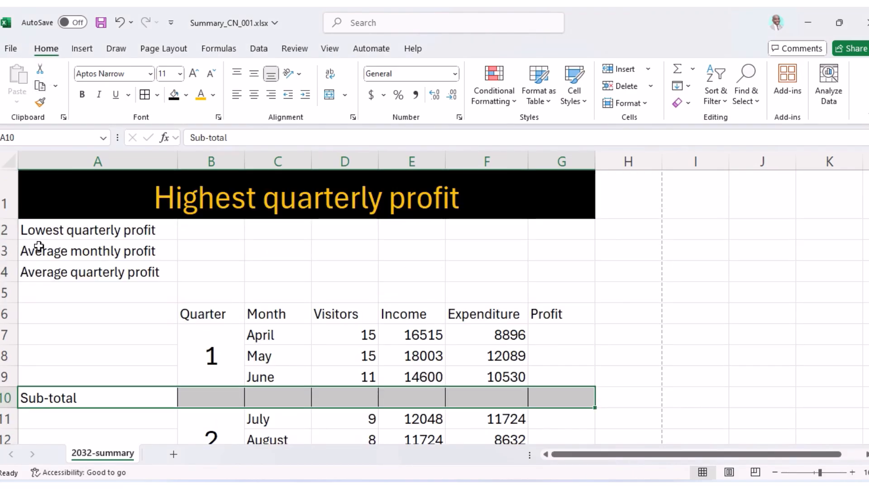
# Insert a short blank row 2 under the title with No Fill and Automatic font colour.
pyautogui.hotkey('alt', 'Tab')
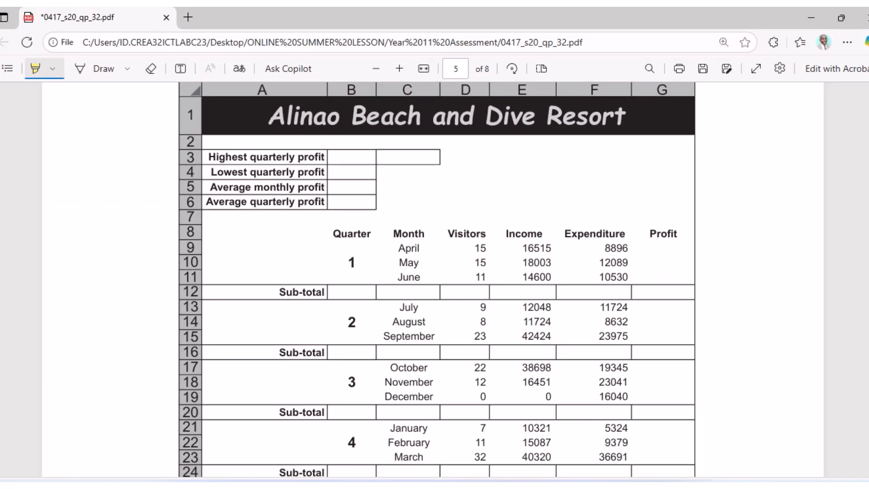
pyautogui.hotkey('alt', 'Tab')
pyautogui.click(8, 229)
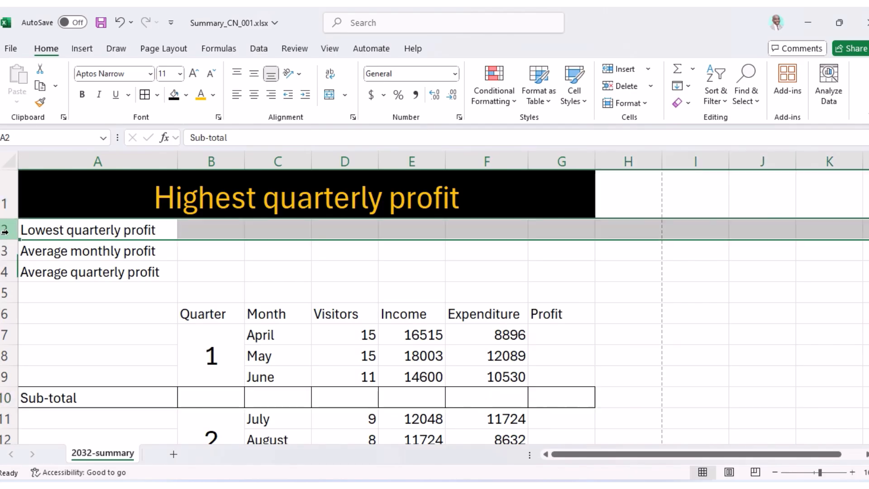
pyautogui.rightClick(10, 227)
pyautogui.click(56, 352)
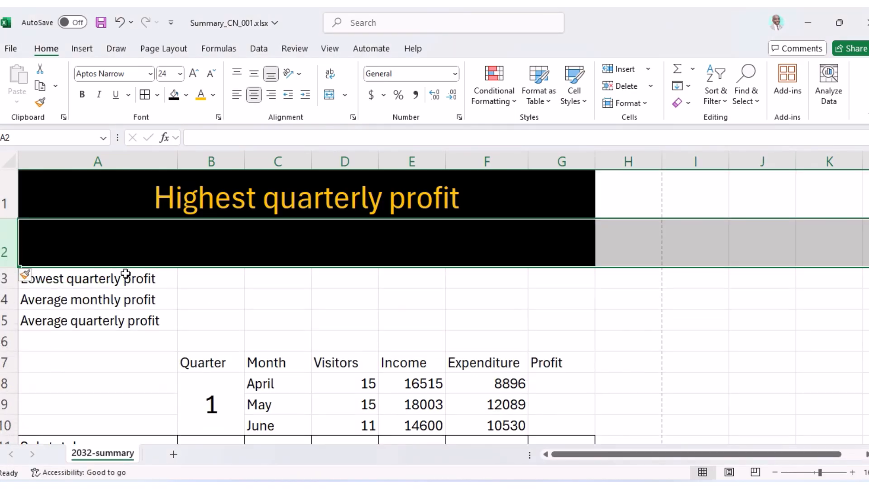
pyautogui.click(186, 95)
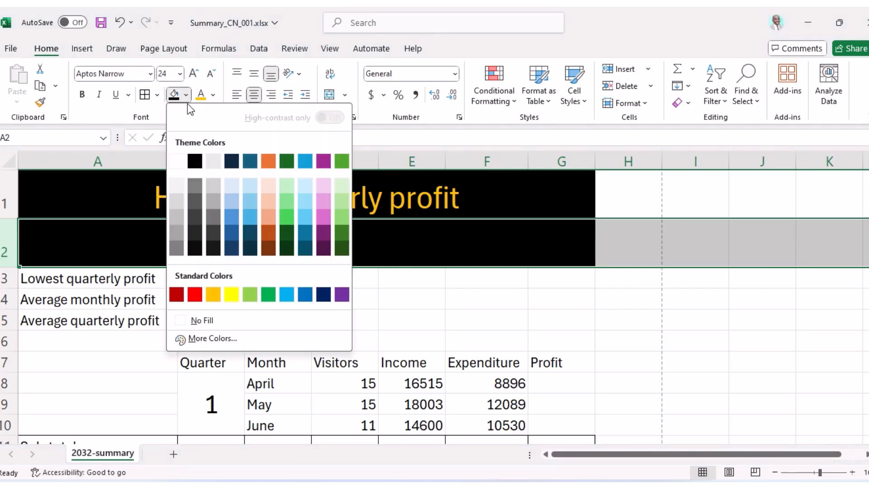
pyautogui.click(198, 322)
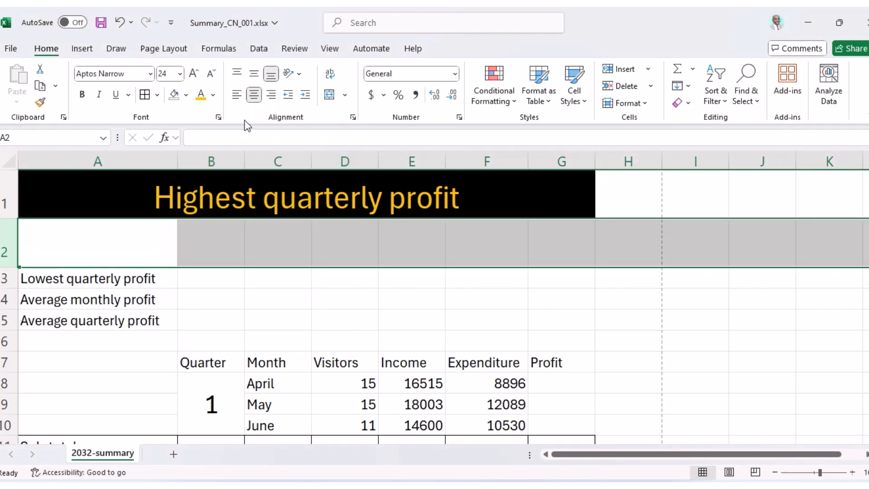
pyautogui.click(213, 95)
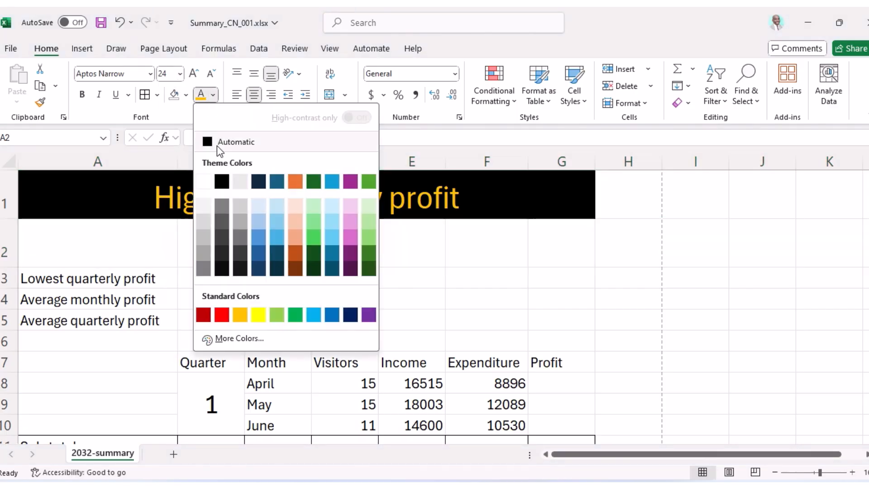
pyautogui.click(216, 145)
pyautogui.moveTo(9, 267); pyautogui.dragTo(18, 238)
pyautogui.click(222, 297)
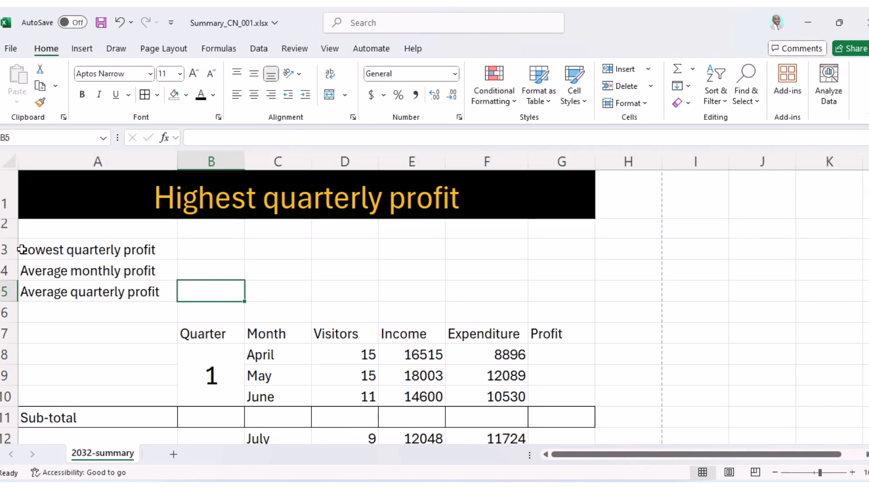
# Apply All Borders to the profit cells A3:B5 and to B3:C3.
pyautogui.click(52, 249)
pyautogui.moveTo(51, 248); pyautogui.dragTo(202, 294)
pyautogui.click(145, 94)
pyautogui.moveTo(232, 249); pyautogui.dragTo(262, 249)
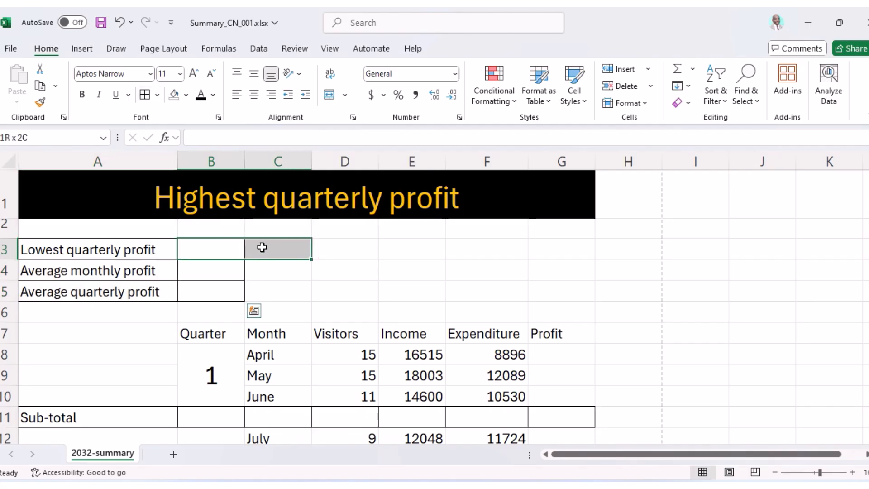
pyautogui.click(148, 99)
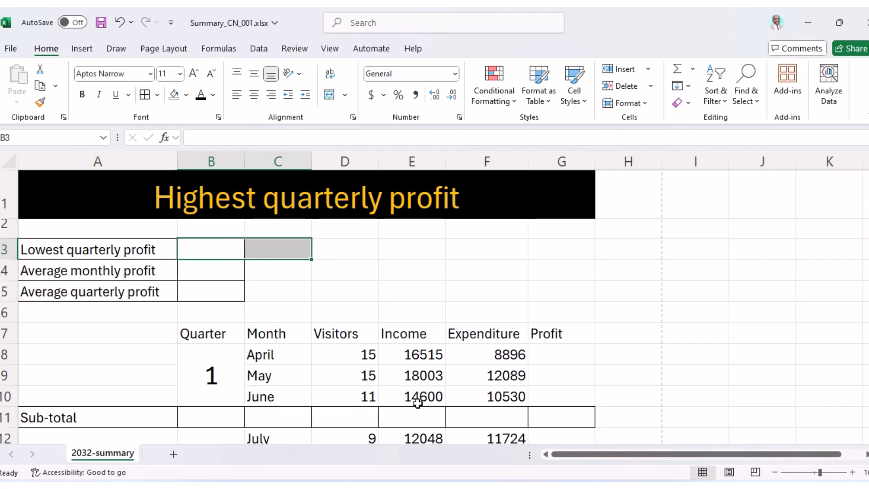
pyautogui.click(399, 314)
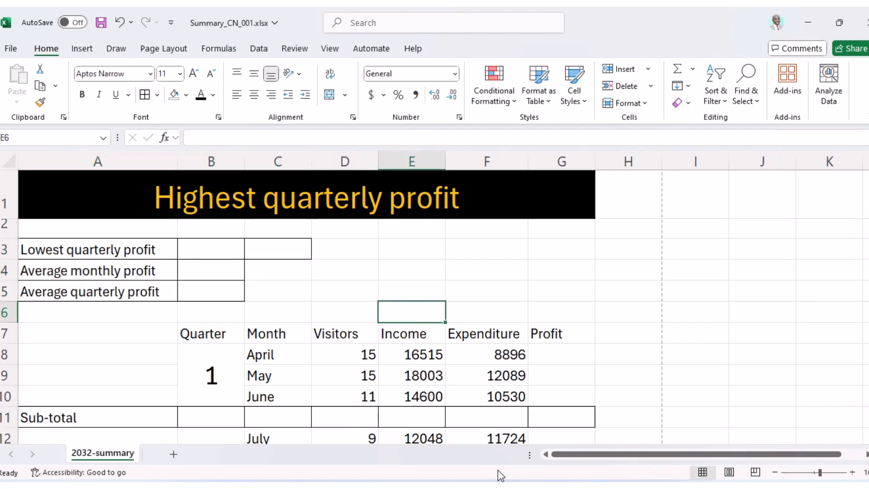
pyautogui.hotkey('alt', 'Tab')
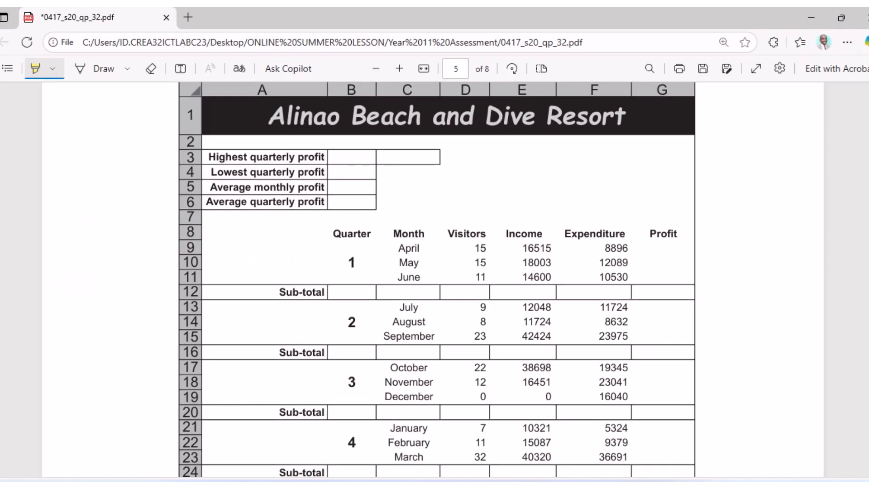
# Make the profit labels in column A bold and right-aligned.
pyautogui.hotkey('alt', 'Tab')
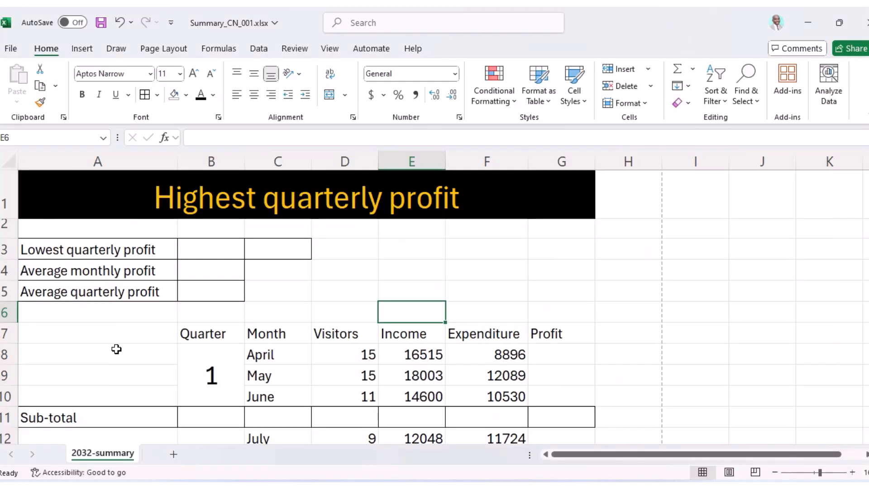
pyautogui.moveTo(95, 251); pyautogui.dragTo(126, 288)
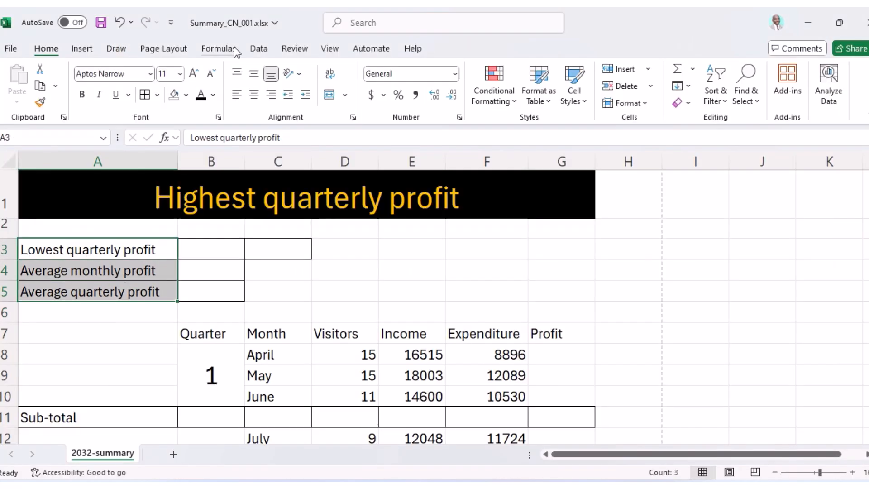
pyautogui.click(271, 95)
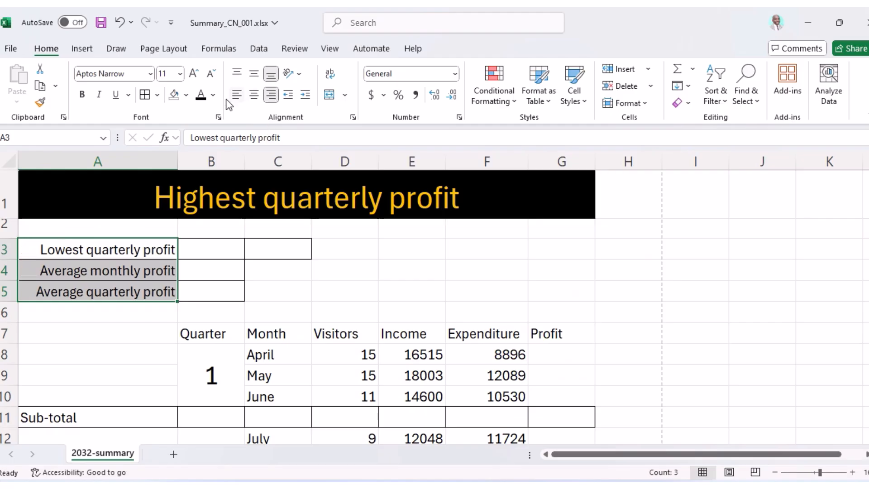
pyautogui.click(82, 94)
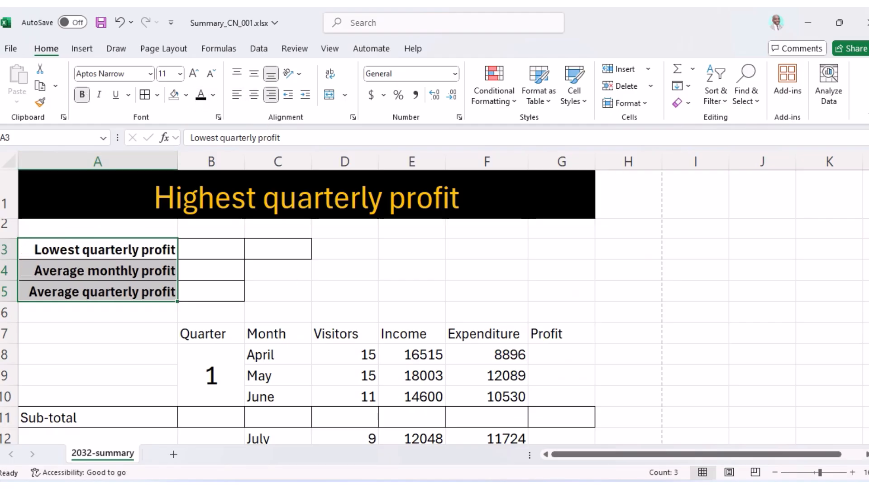
pyautogui.hotkey('alt', 'Tab')
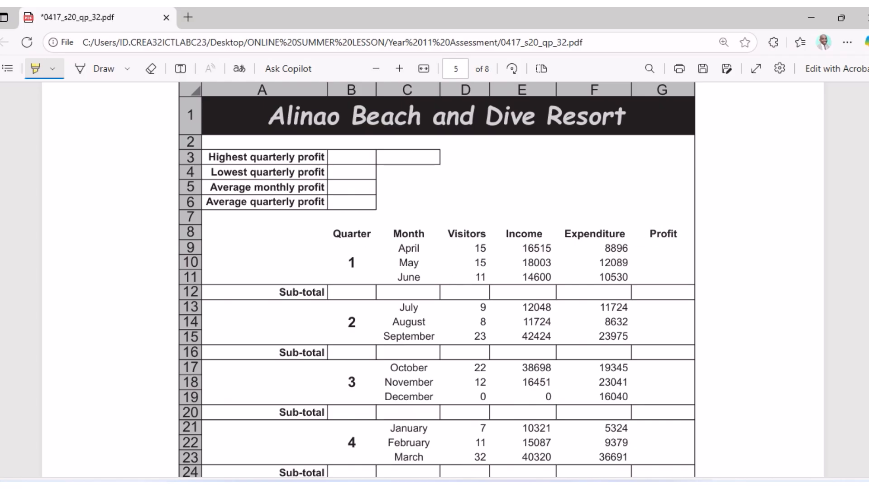
# Make the row 7 headings, Quarter through Profit, bold and centred.
pyautogui.moveTo(540, 486)
pyautogui.click(509, 486)
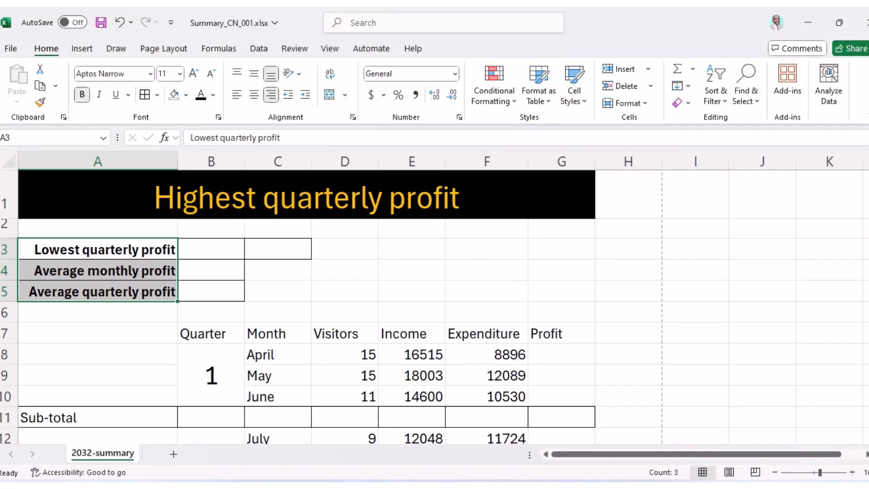
pyautogui.moveTo(202, 334); pyautogui.dragTo(599, 334)
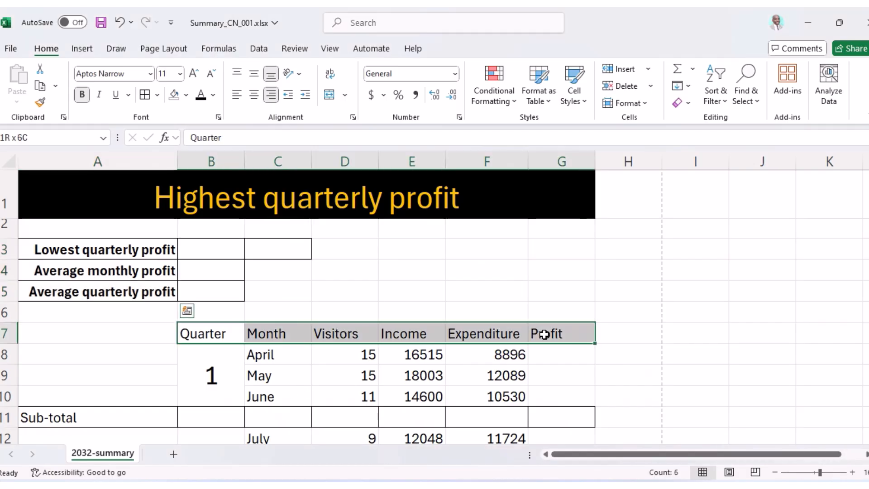
pyautogui.click(82, 94)
pyautogui.click(254, 95)
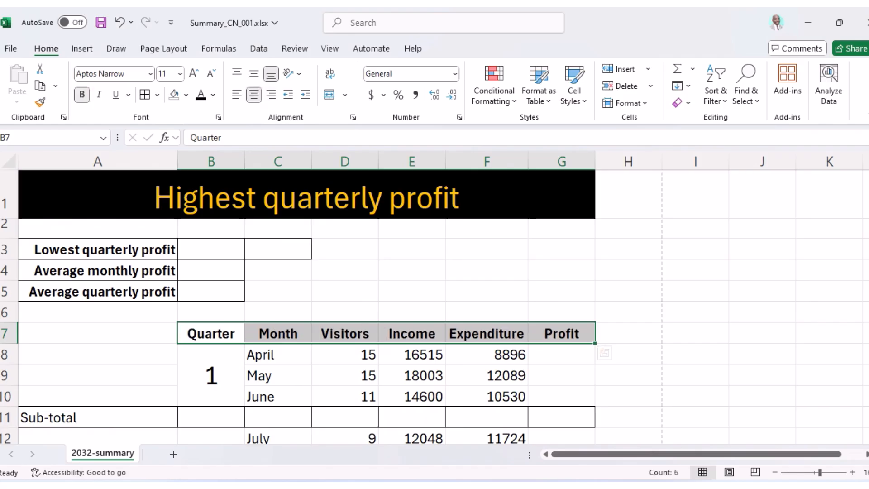
pyautogui.hotkey('alt', 'Tab')
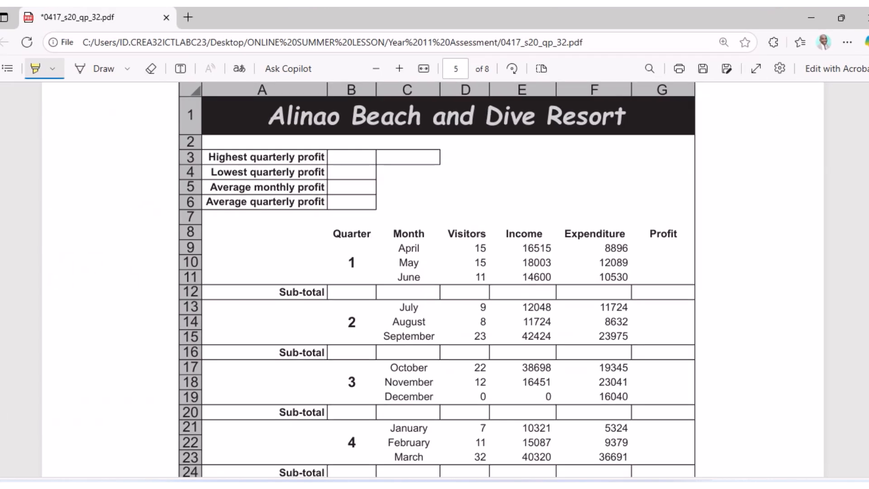
pyautogui.hotkey('alt', 'Tab')
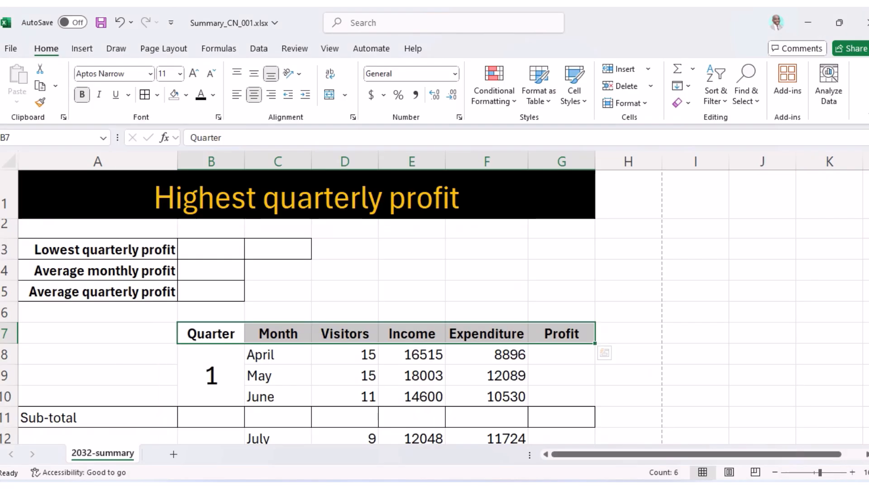
pyautogui.hotkey('alt', 'Tab')
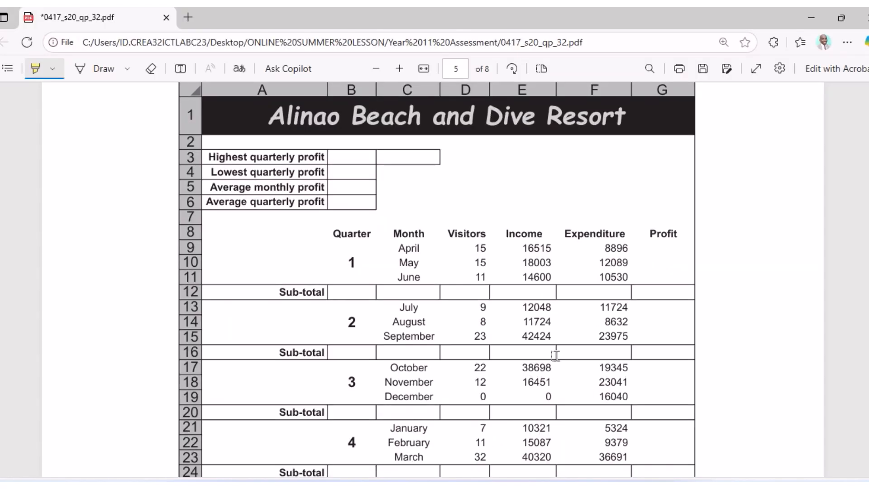
# Read the formatting instructions below the model table, then select Sub-total label A11 in Excel.
pyautogui.scroll(-3, 588, 269)
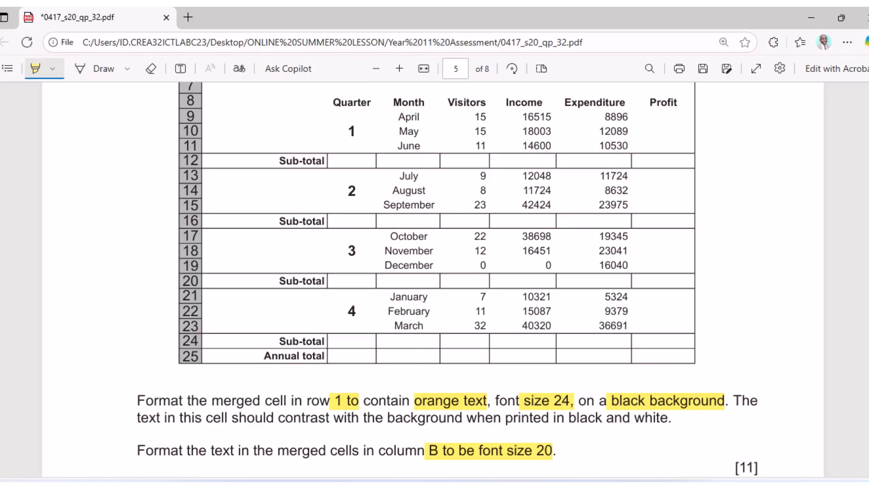
pyautogui.hotkey('alt', 'Tab')
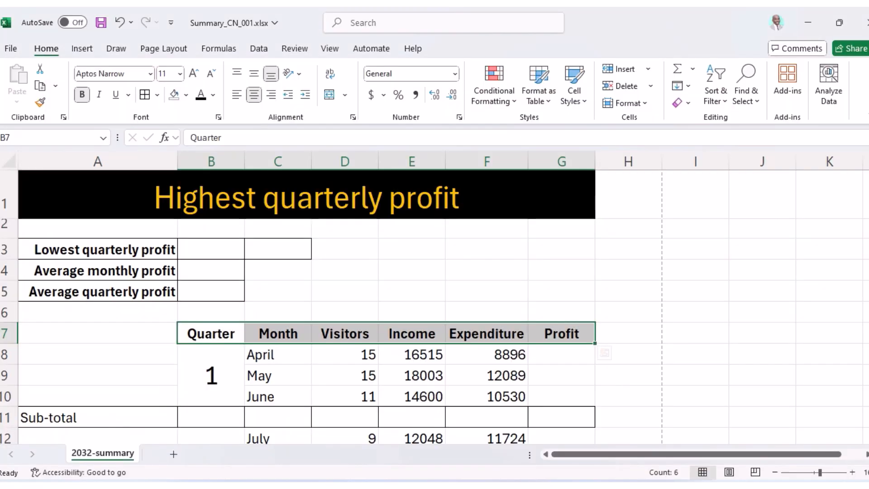
pyautogui.hotkey('alt', 'Tab')
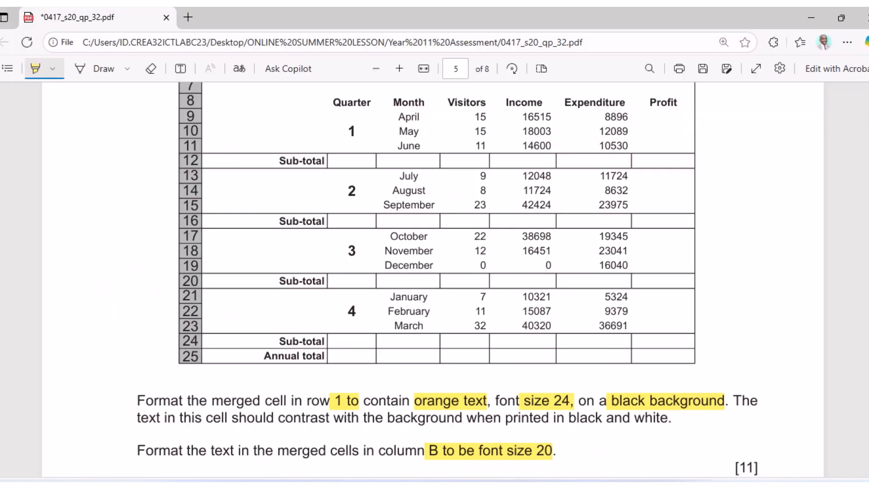
pyautogui.hotkey('alt', 'Tab')
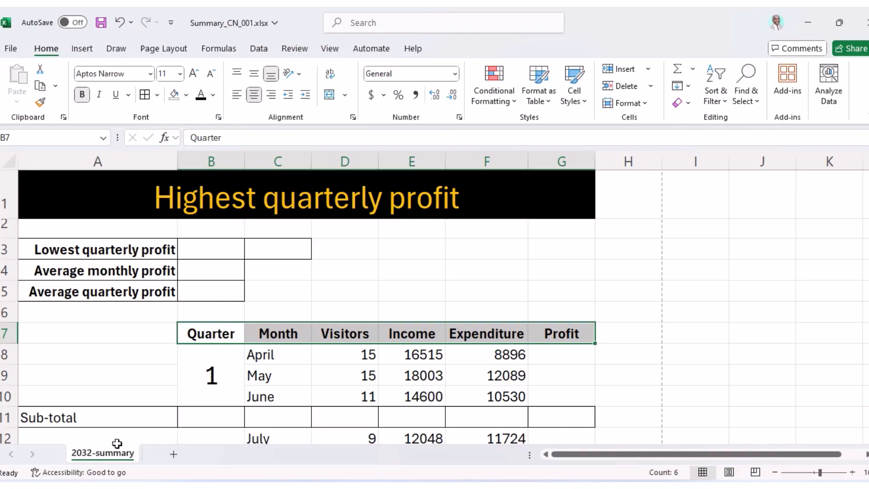
pyautogui.click(114, 420)
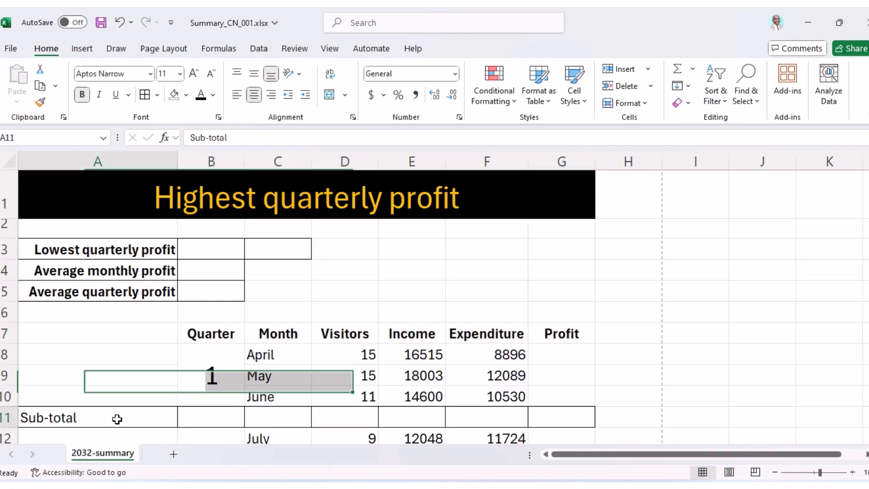
# Bold and right-align the Sub-total label A11, then copy row A11:G11's formatting.
pyautogui.click(83, 95)
pyautogui.click(271, 95)
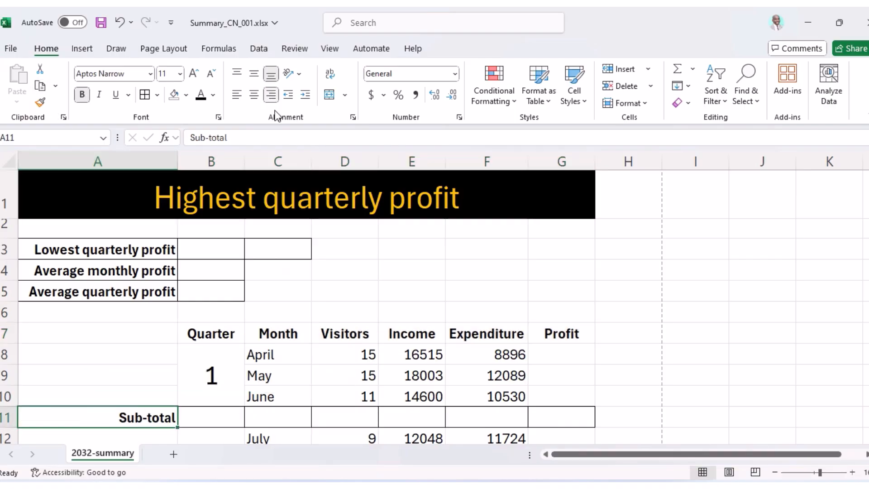
pyautogui.scroll(-3, 362, 394)
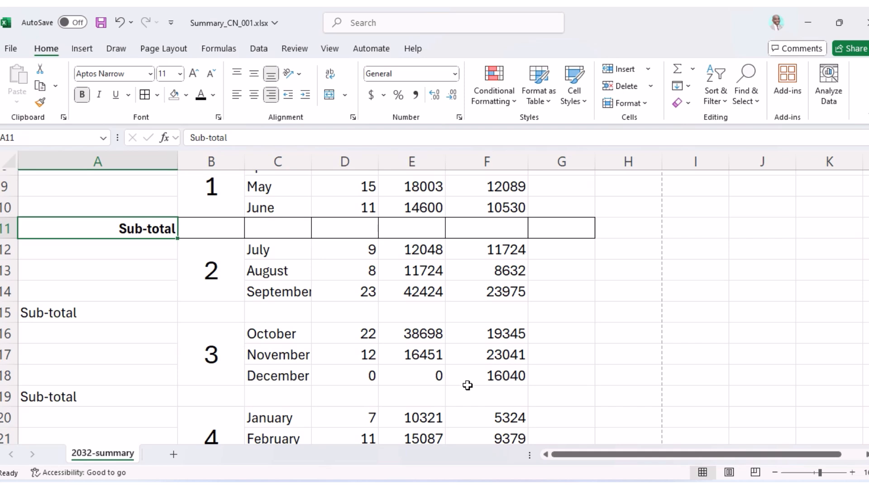
pyautogui.scroll(2, 328, 344)
pyautogui.moveTo(145, 357); pyautogui.dragTo(574, 356)
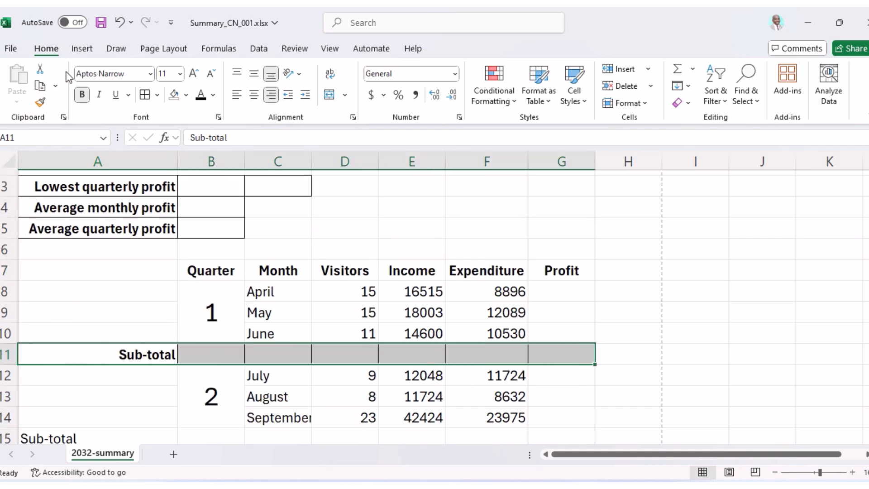
pyautogui.click(40, 103)
# Paint the Sub-total formatting onto rows 15, 19, 23 and the Annual total row.
pyautogui.scroll(-4, 180, 251)
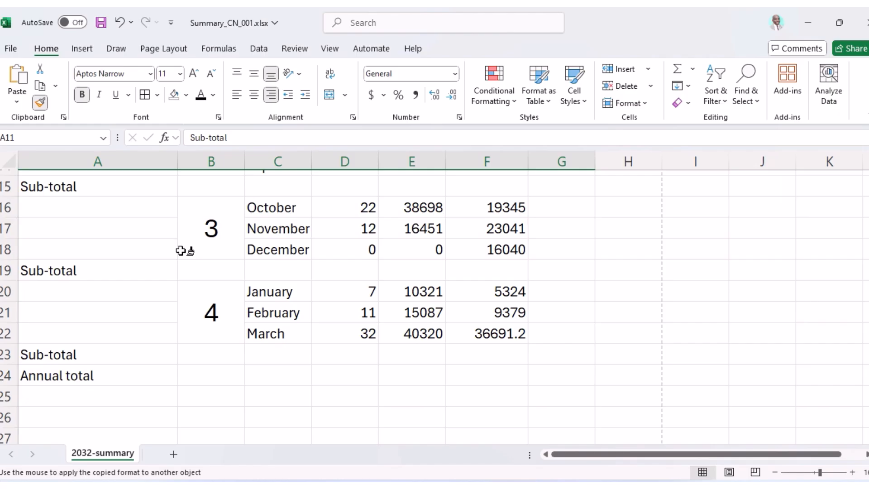
pyautogui.scroll(2, 181, 250)
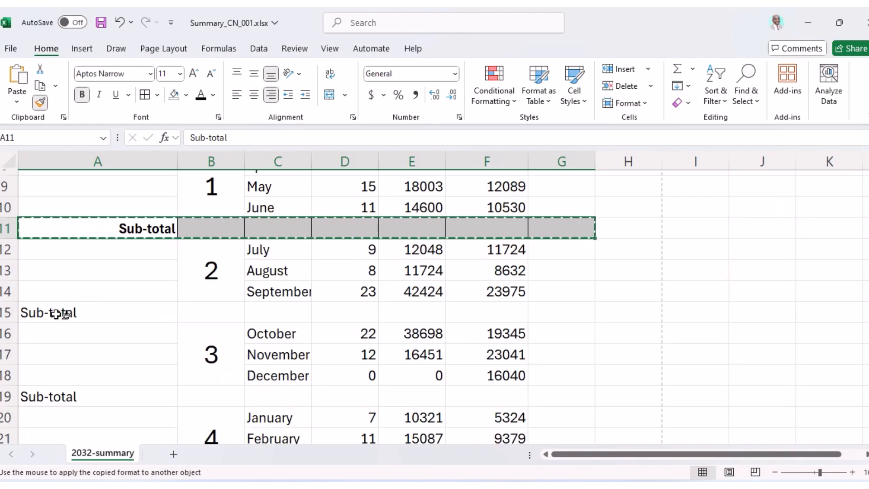
pyautogui.moveTo(62, 313)
pyautogui.mouseDown()
pyautogui.moveTo(301, 322)
pyautogui.moveTo(559, 313)
pyautogui.mouseUp()
pyautogui.moveTo(68, 397); pyautogui.dragTo(583, 393)
pyautogui.scroll(-3, 389, 386)
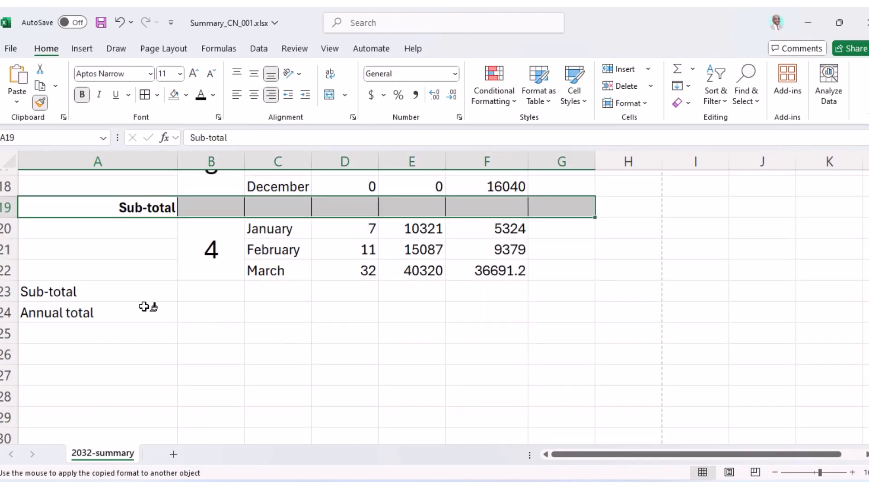
pyautogui.moveTo(47, 291)
pyautogui.mouseDown()
pyautogui.moveTo(314, 286)
pyautogui.moveTo(558, 295)
pyautogui.mouseUp()
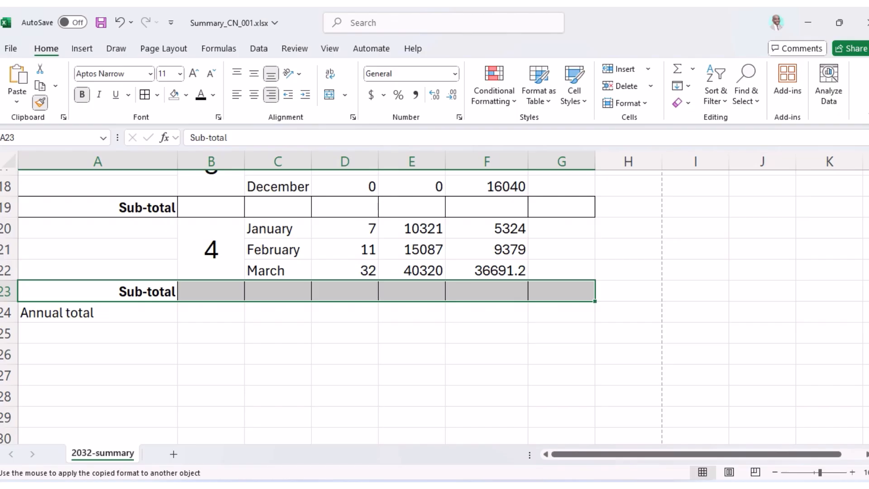
pyautogui.hotkey('alt', 'Tab')
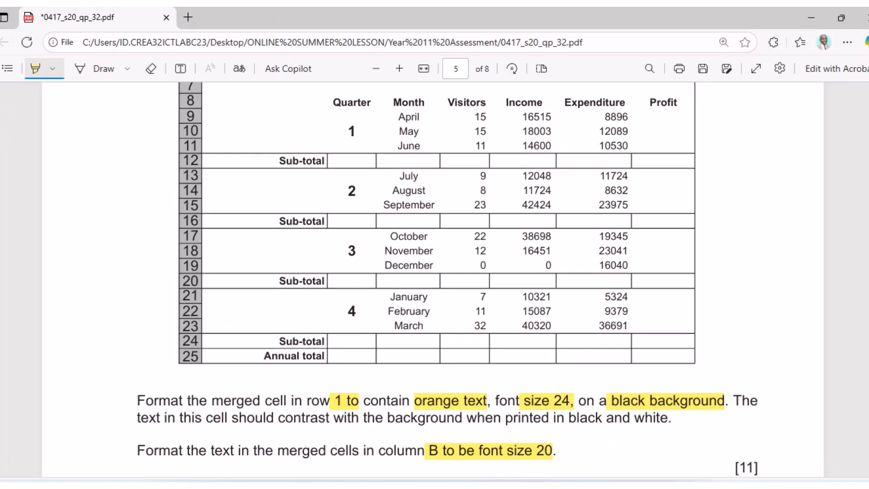
pyautogui.hotkey('alt', 'Tab')
pyautogui.moveTo(124, 314); pyautogui.dragTo(558, 305)
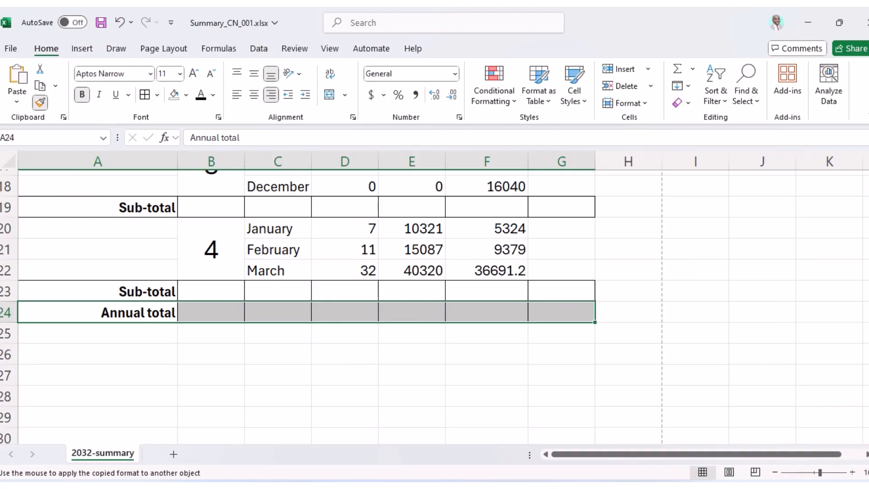
# Scroll through the exam's model table to compare it with the workbook, then return to Excel.
pyautogui.hotkey('alt', 'Tab')
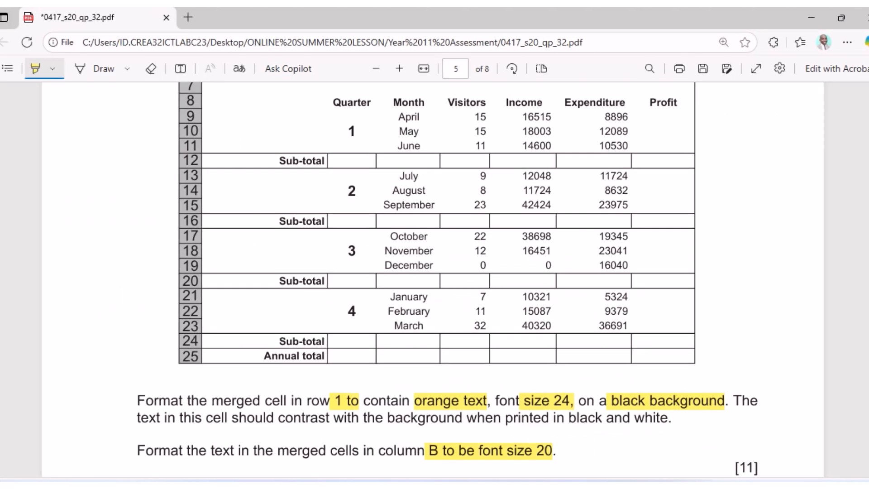
pyautogui.scroll(3, 440, 331)
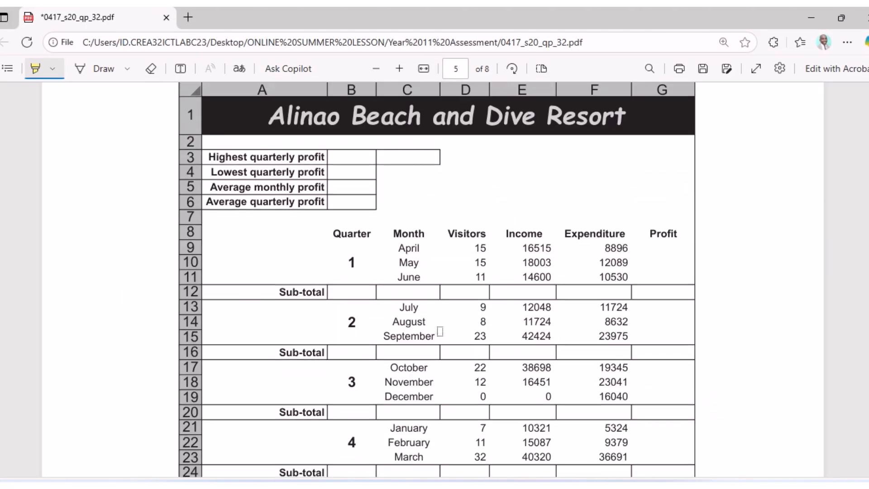
pyautogui.scroll(-2, 447, 340)
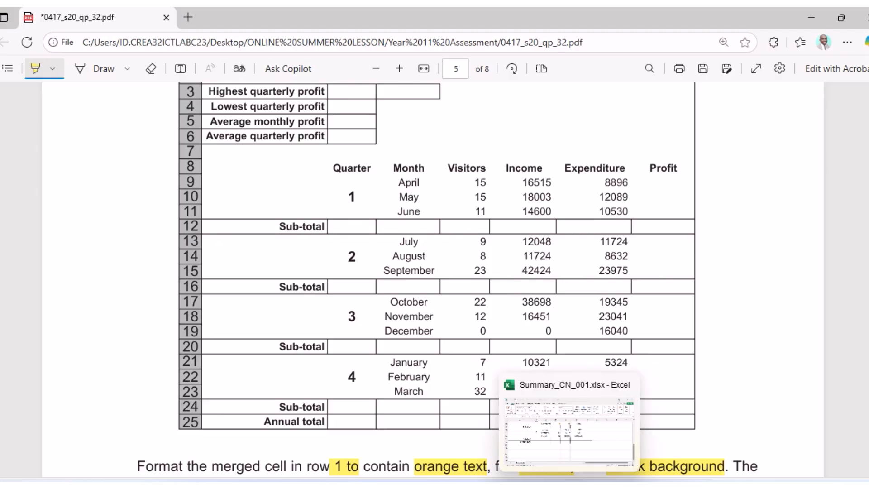
pyautogui.click(567, 486)
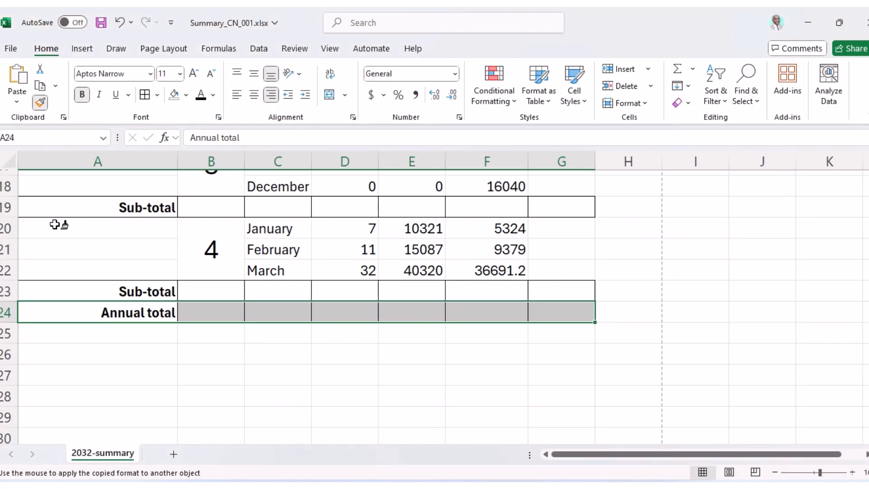
# Centre the January–March month names and copy that centring to the other month cells.
pyautogui.click(41, 103)
pyautogui.moveTo(294, 272); pyautogui.dragTo(291, 227)
pyautogui.click(252, 97)
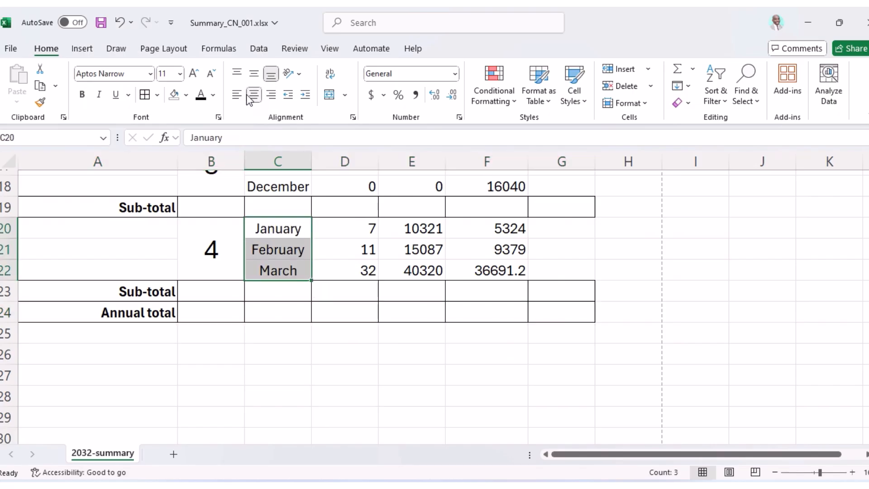
pyautogui.click(40, 102)
pyautogui.scroll(2, 279, 294)
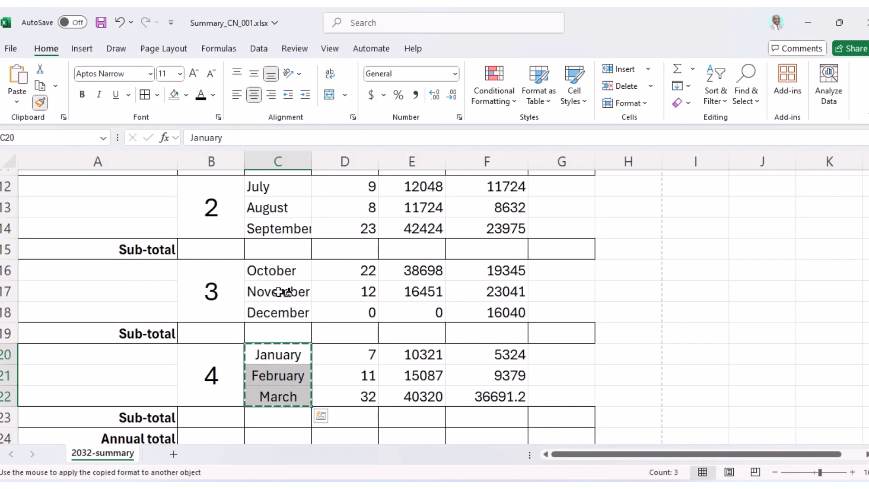
pyautogui.moveTo(280, 314); pyautogui.dragTo(291, 274)
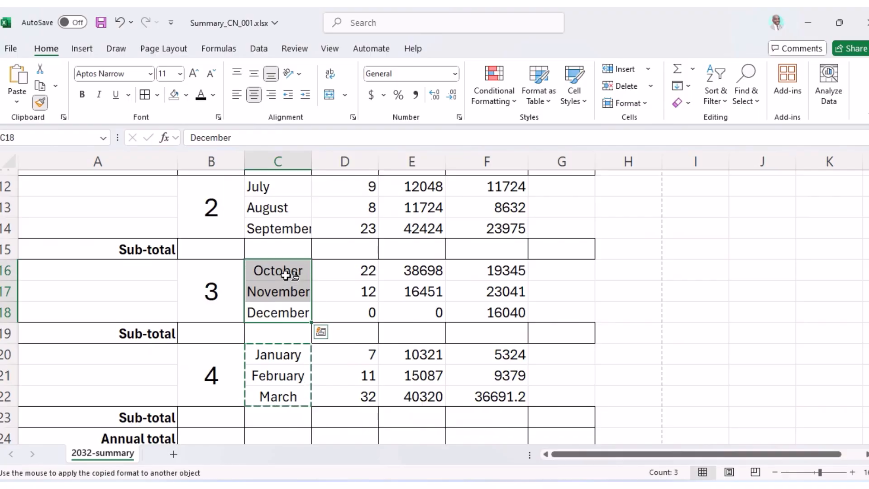
pyautogui.scroll(3, 291, 273)
pyautogui.moveTo(288, 333); pyautogui.dragTo(289, 295)
pyautogui.moveTo(287, 414); pyautogui.dragTo(281, 372)
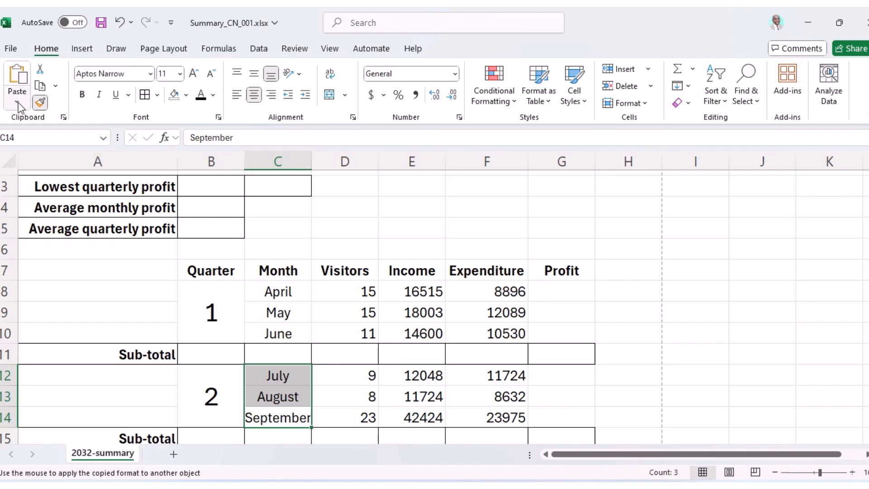
pyautogui.click(36, 102)
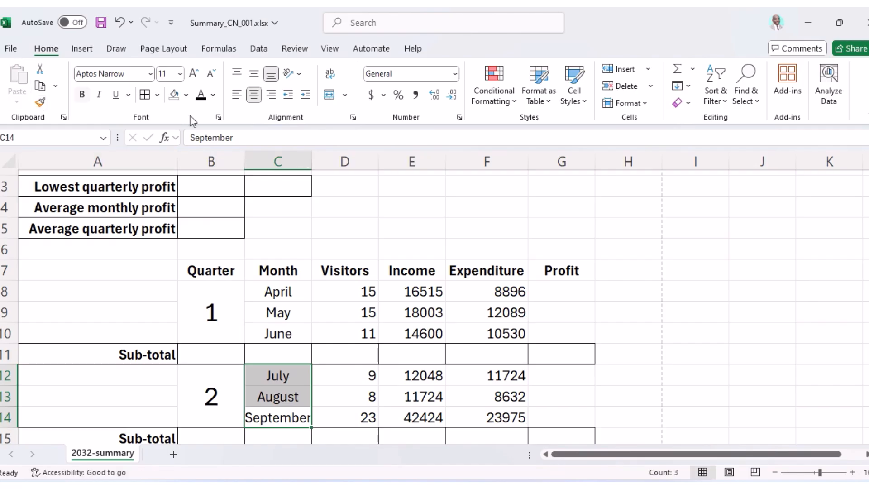
# Auto-fit column C so the longest month name, September, fits fully.
pyautogui.doubleClick(317, 164)
pyautogui.scroll(-1, 376, 273)
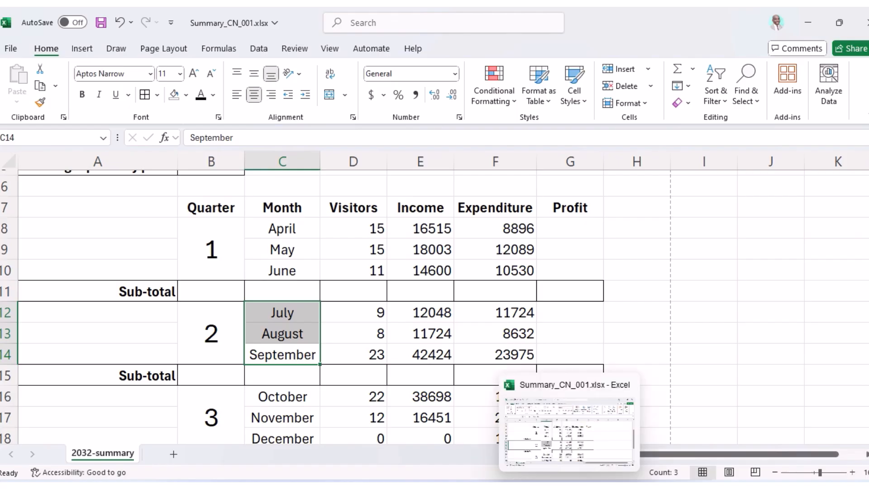
pyautogui.click(538, 487)
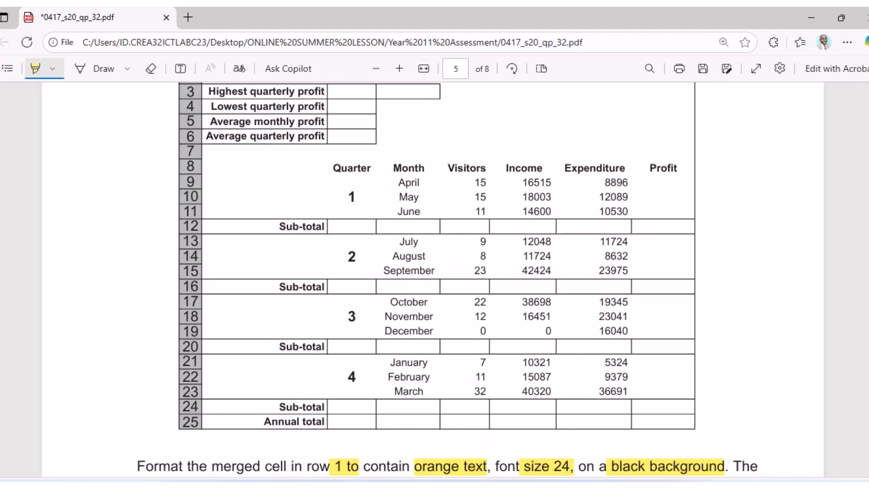
# Review question 14's model table and title row in the exam PDF.
pyautogui.click(496, 487)
pyautogui.click(539, 487)
pyautogui.scroll(3, 532, 338)
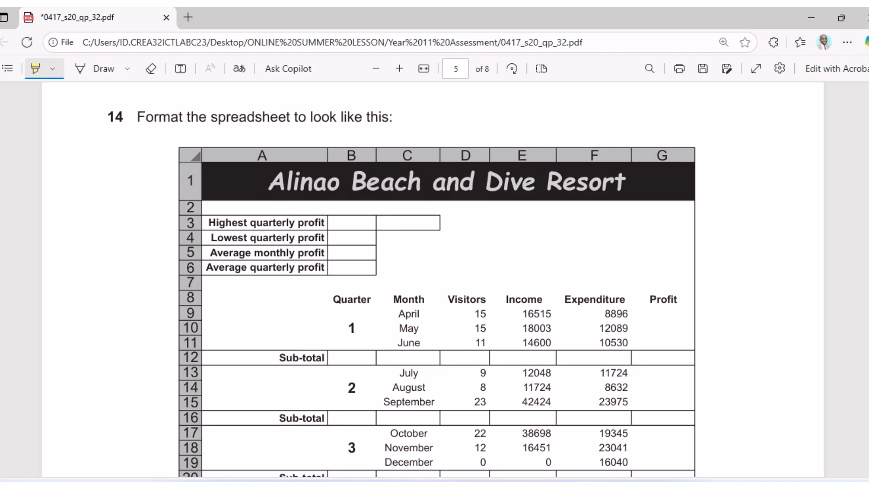
pyautogui.click(563, 485)
# Enter Comic Sans MS as the font for the July–September month names.
pyautogui.scroll(2, 372, 307)
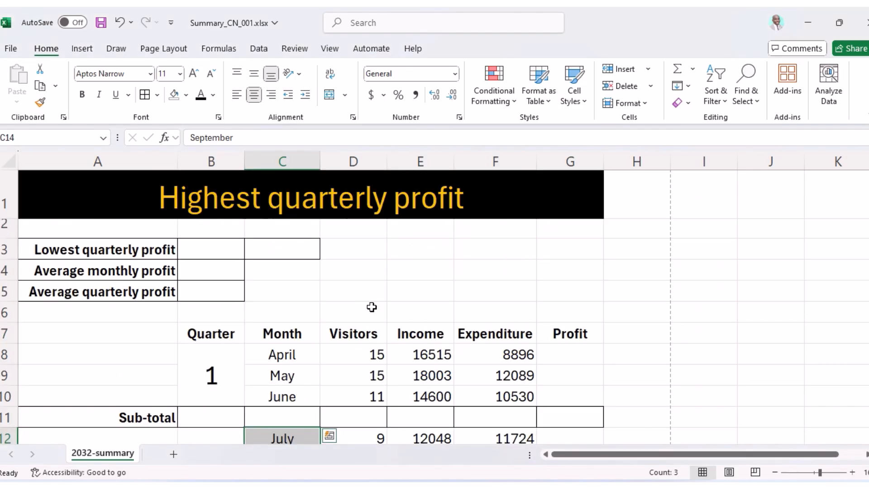
pyautogui.scroll(-11, 353, 282)
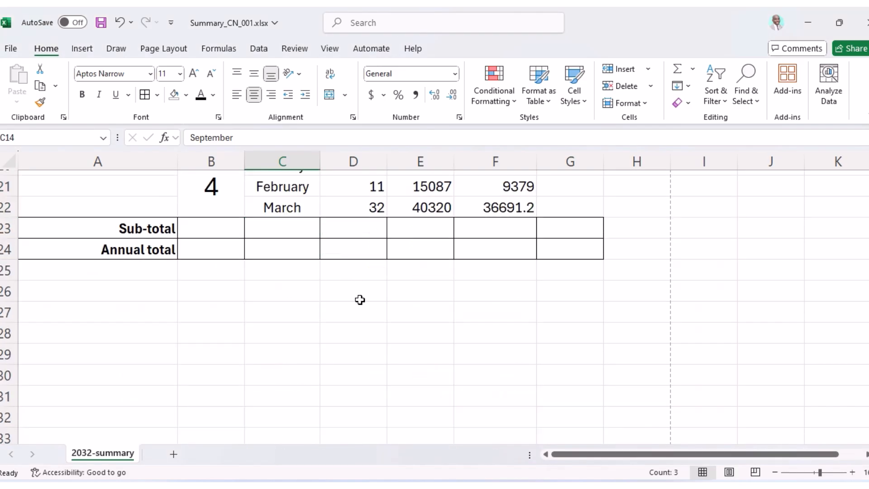
pyautogui.scroll(10, 362, 305)
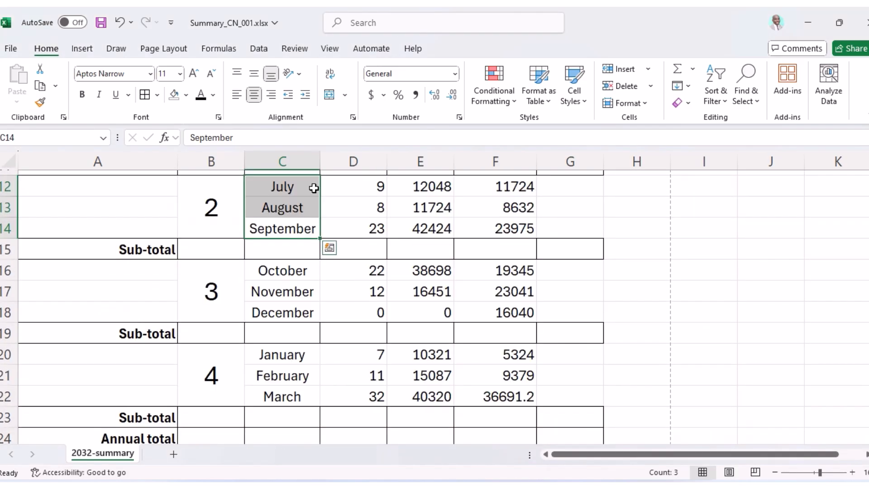
pyautogui.click(137, 74)
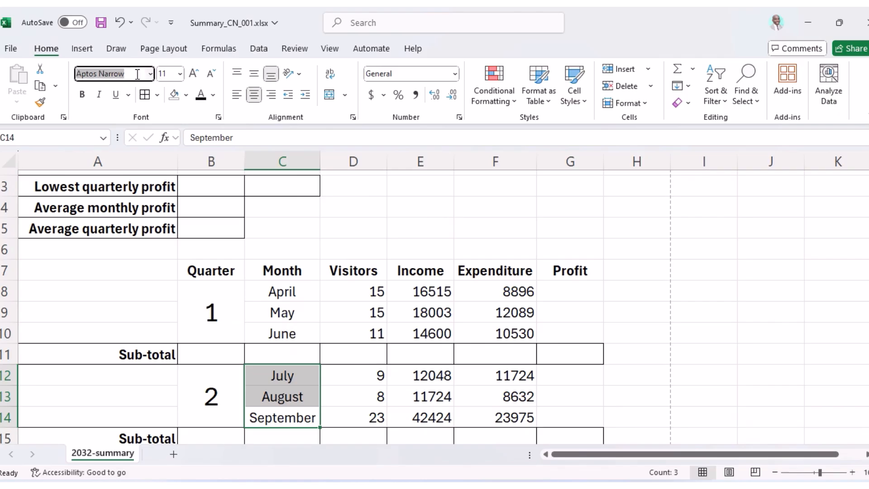
pyautogui.write('C')
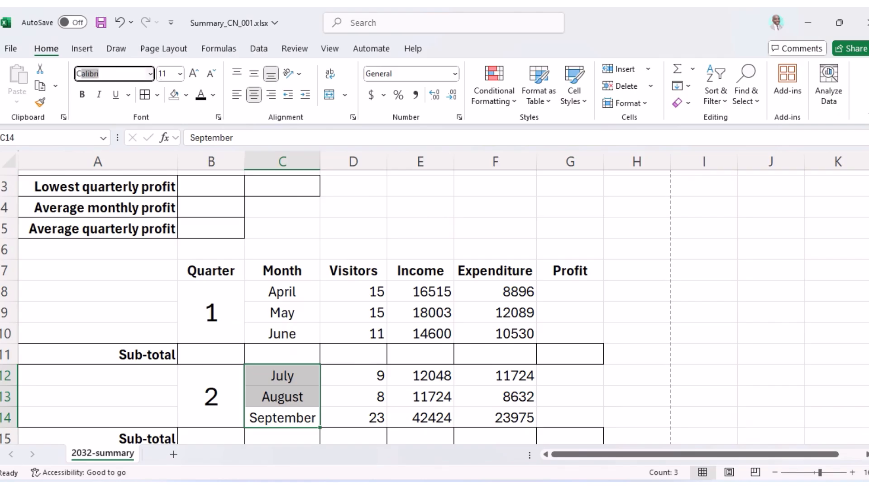
pyautogui.write('omic Sans MS')
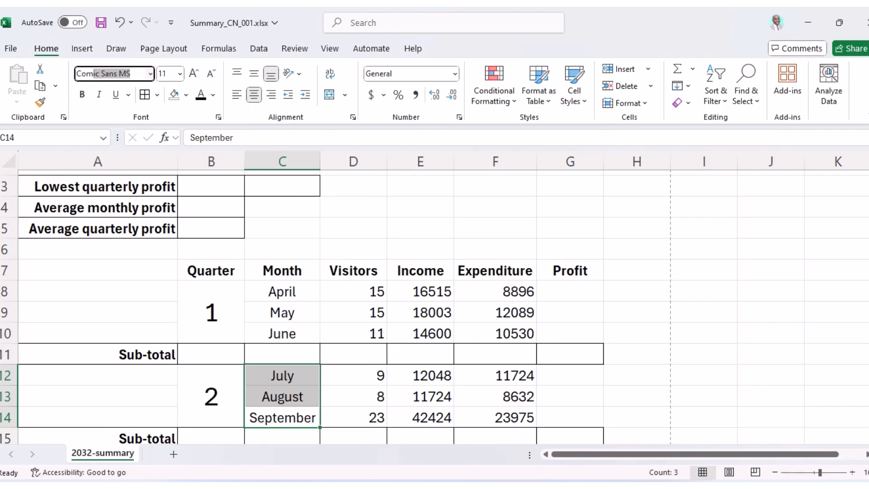
# Set the merged row 1 title's font to Comic Sans MS.
pyautogui.scroll(2, 269, 268)
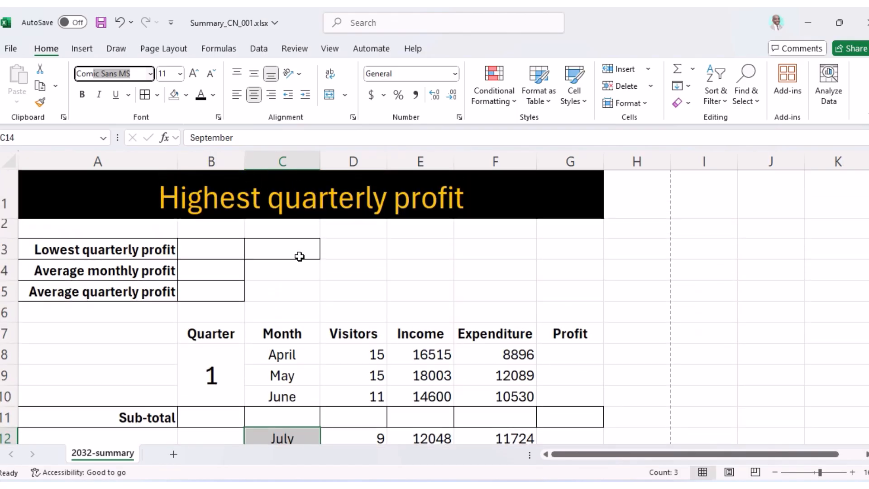
pyautogui.scroll(-2, 244, 172)
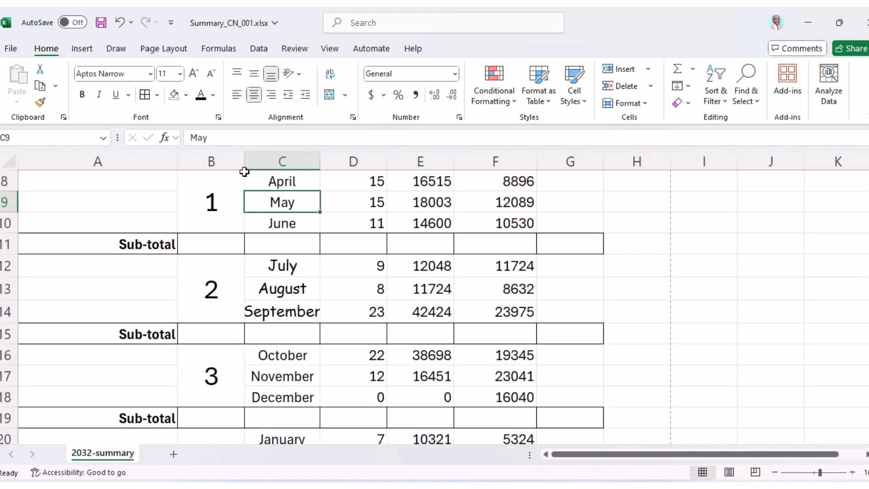
pyautogui.scroll(3, 322, 194)
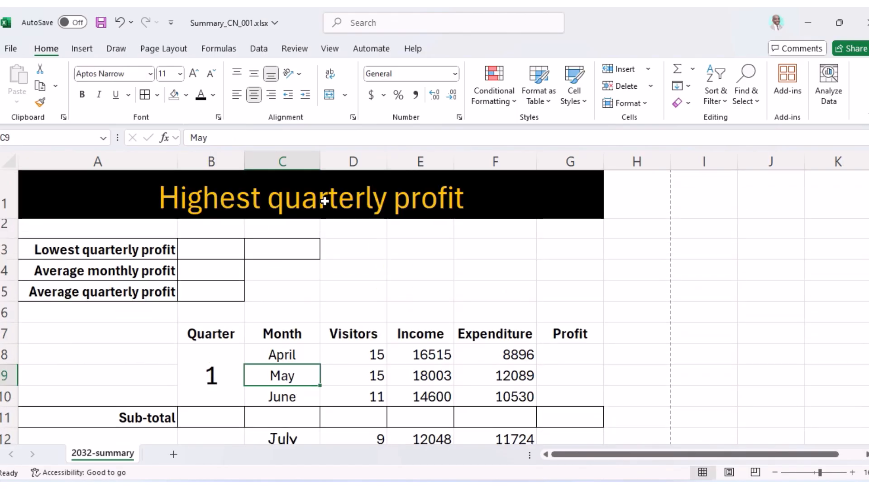
pyautogui.click(324, 200)
pyautogui.click(141, 74)
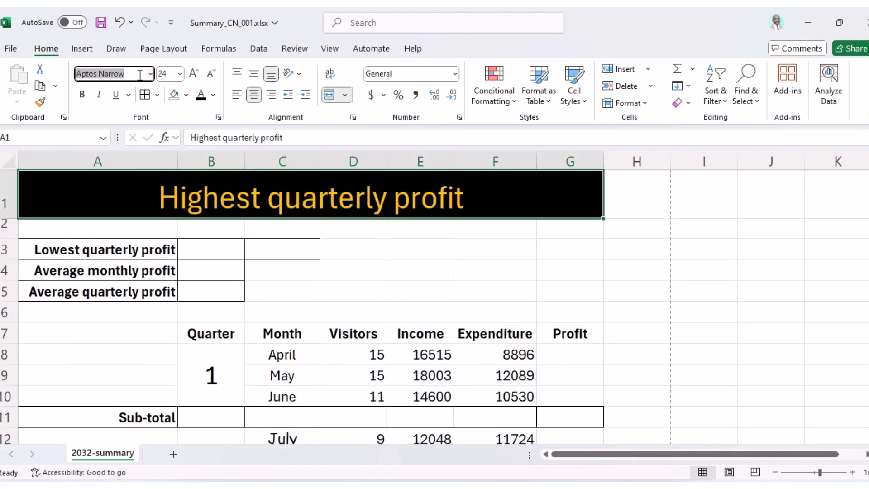
pyautogui.write('Comic')
pyautogui.press('Return')
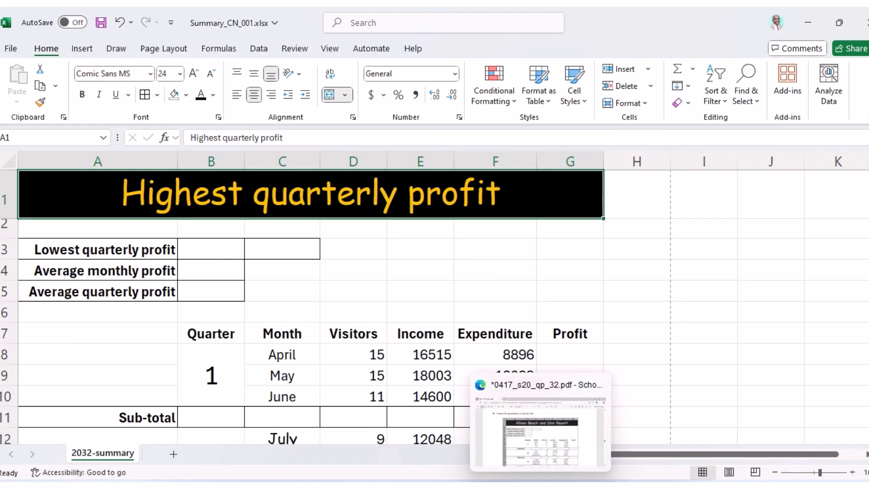
pyautogui.click(542, 486)
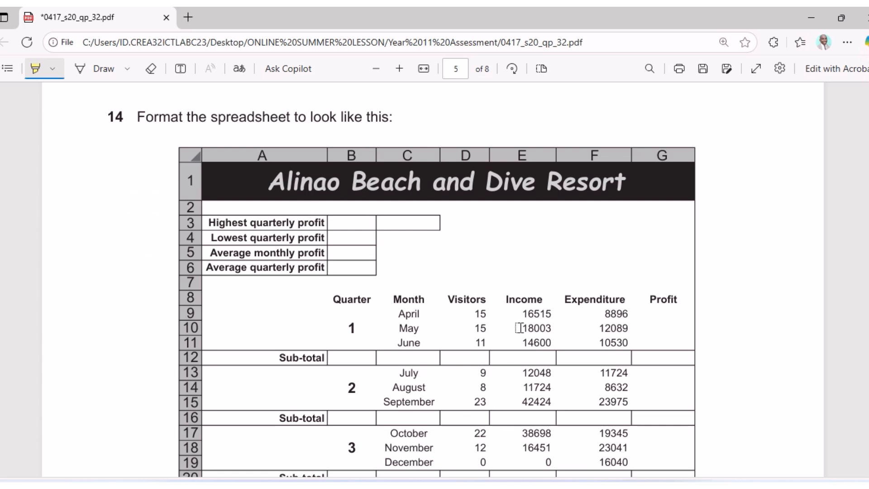
# Compare the workbook against question 14's model in the exam PDF.
pyautogui.hotkey('alt', 'Tab')
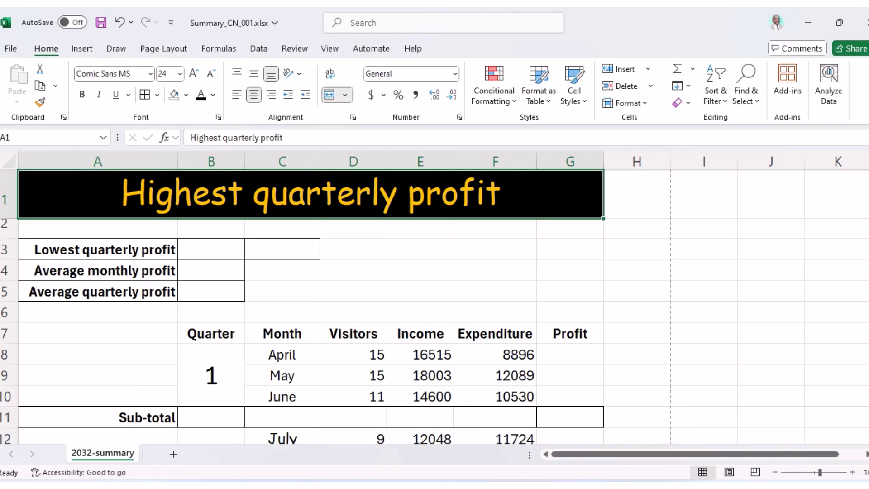
pyautogui.hotkey('alt', 'Tab')
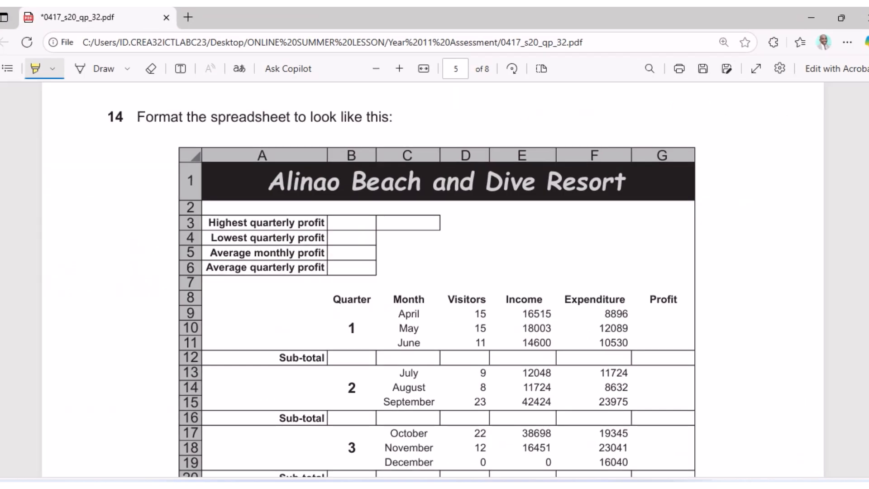
pyautogui.hotkey('alt', 'Tab')
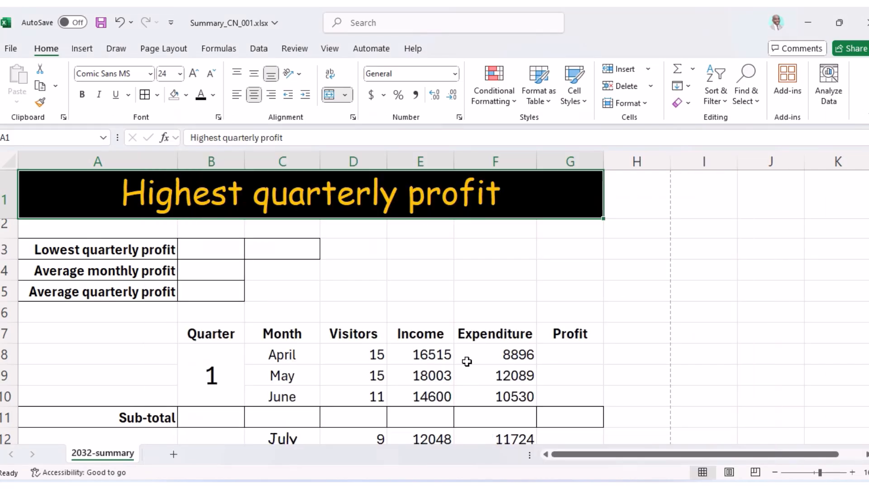
pyautogui.hotkey('alt', 'Tab')
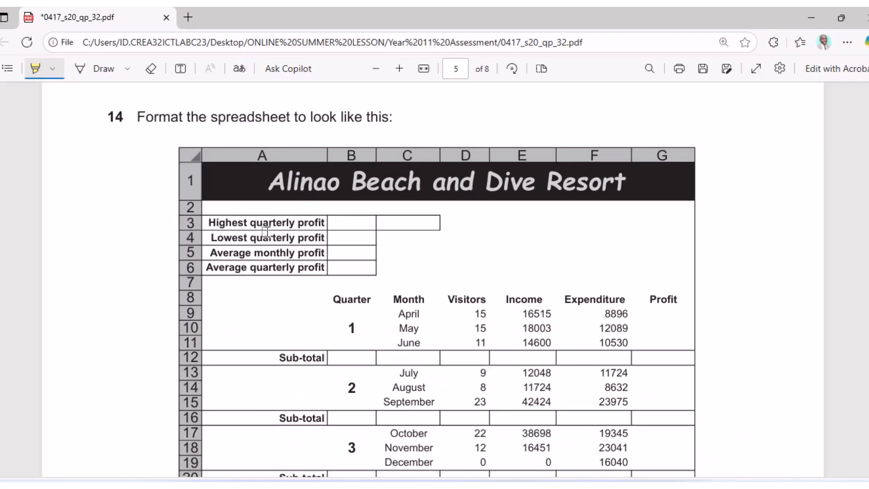
pyautogui.scroll(4, 264, 240)
pyautogui.scroll(-7, 266, 232)
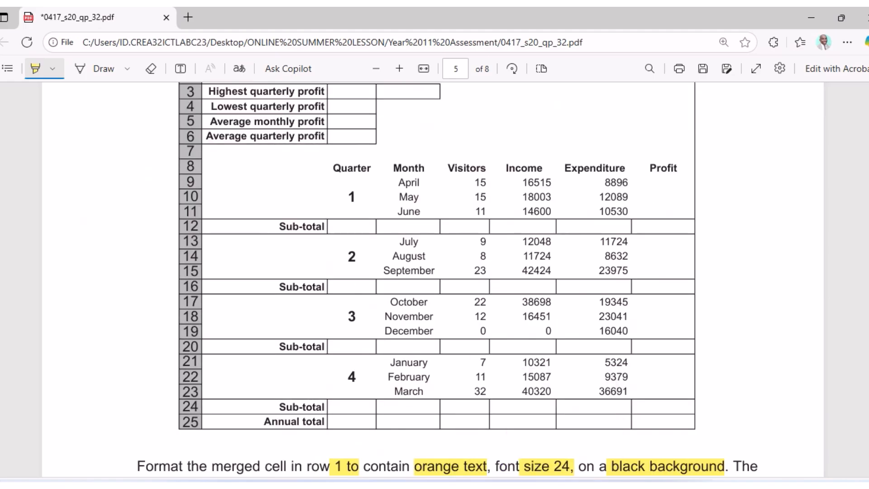
pyautogui.hotkey('alt', 'Tab')
pyautogui.scroll(-5, 525, 344)
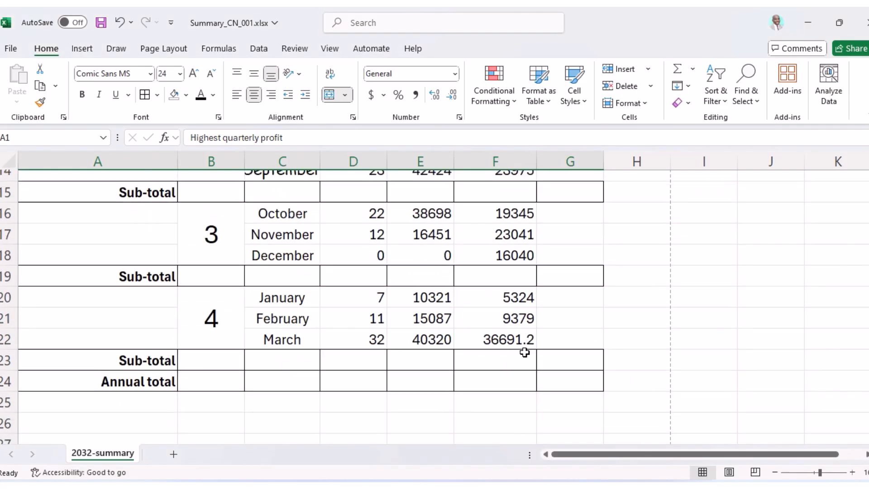
# Highlight the model spreadsheet's Income column in yellow.
pyautogui.moveTo(541, 487)
pyautogui.click(541, 430)
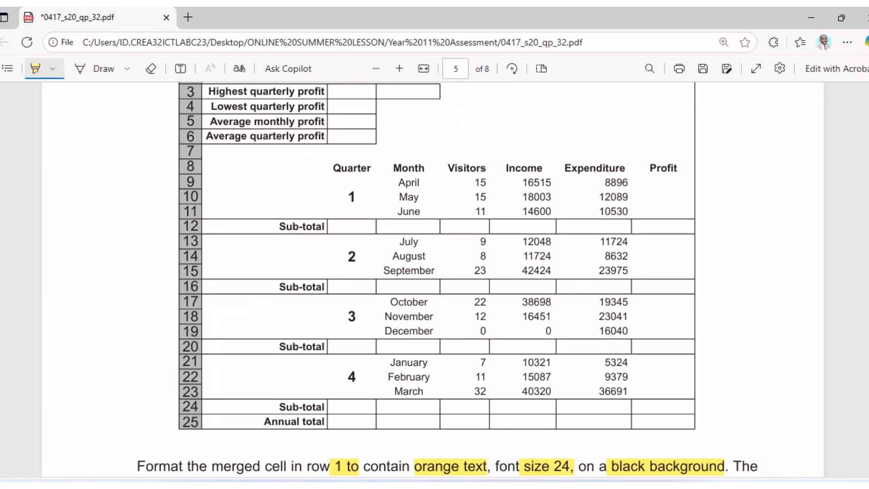
pyautogui.scroll(5, 457, 314)
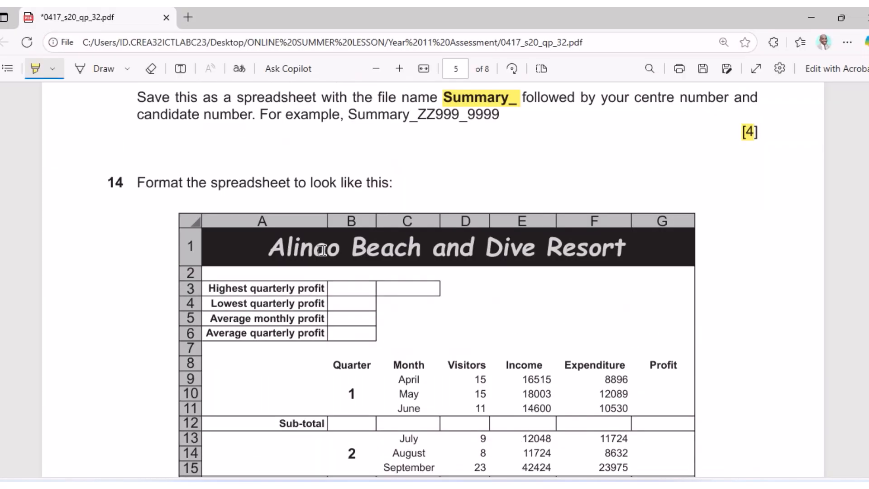
pyautogui.moveTo(523, 302); pyautogui.dragTo(537, 471)
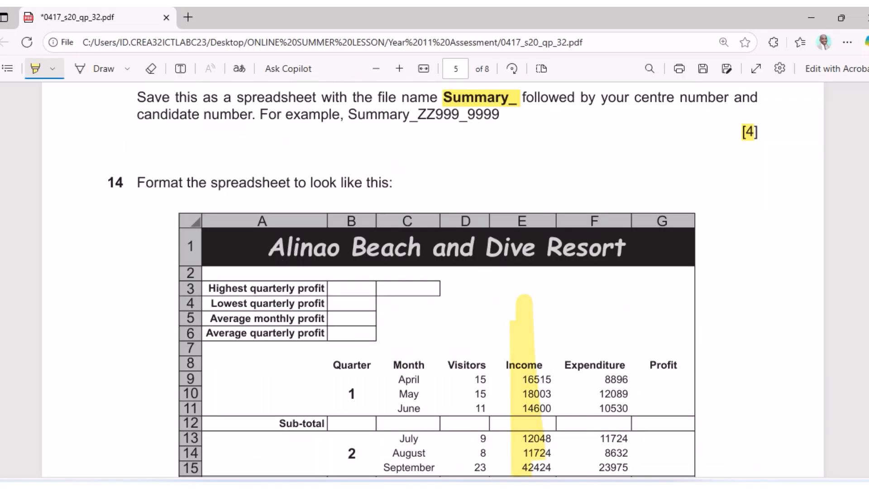
pyautogui.click(582, 485)
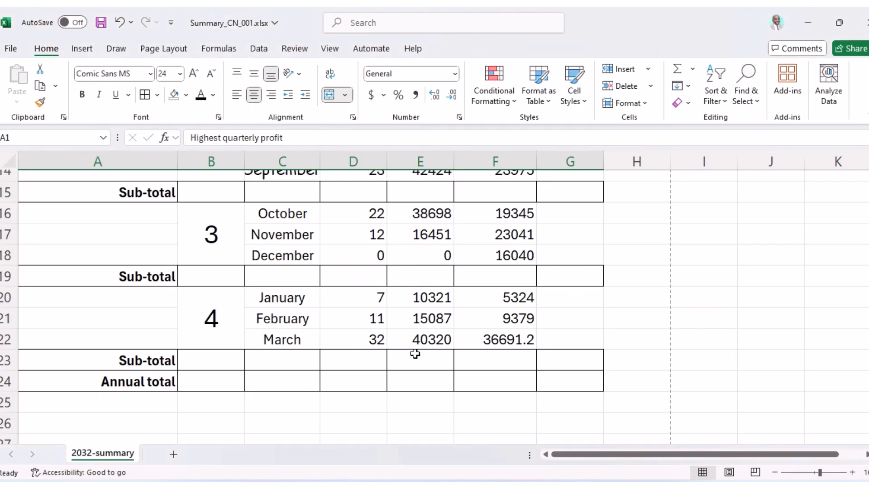
# Recheck the workbook against the highlighted exam model.
pyautogui.scroll(3, 414, 353)
pyautogui.scroll(2, 313, 179)
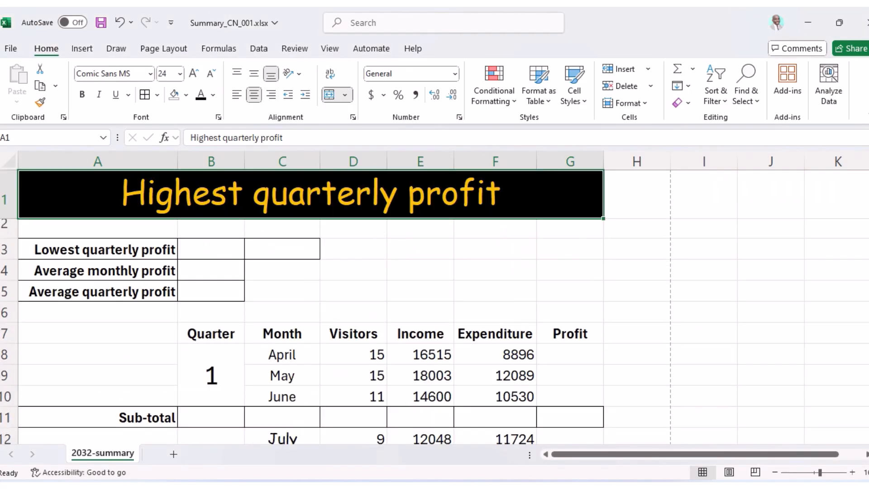
pyautogui.click(542, 485)
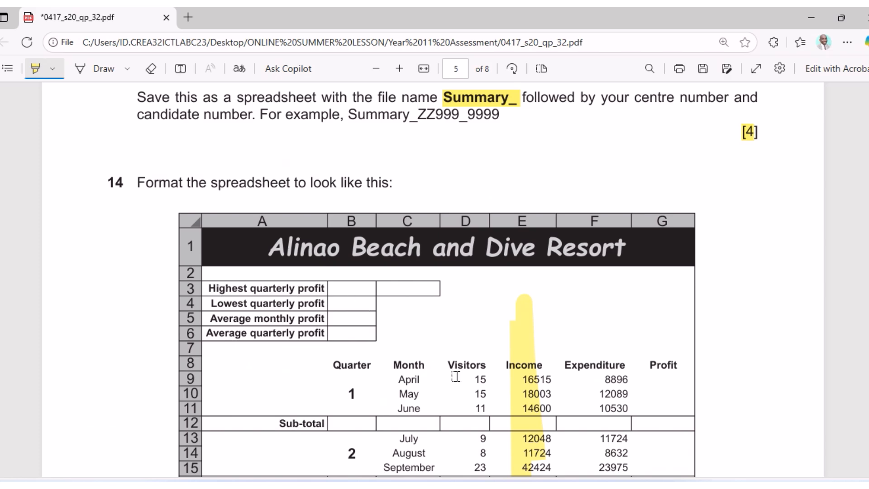
pyautogui.click(542, 484)
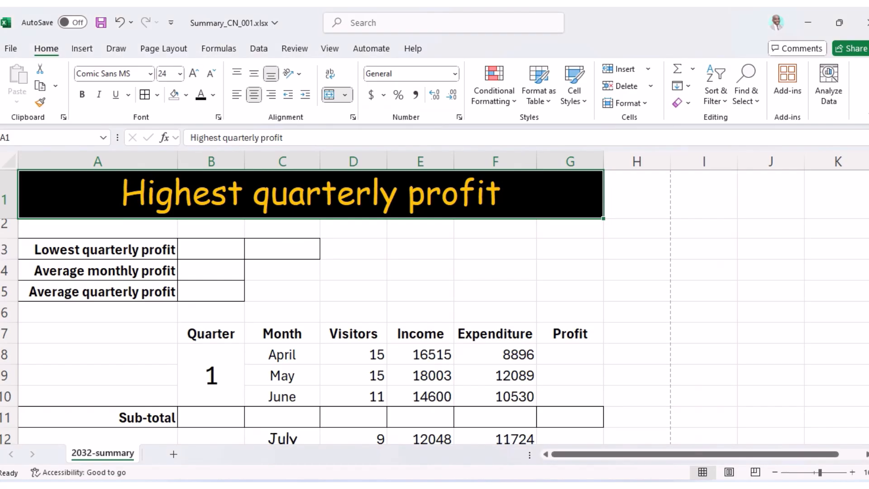
pyautogui.hotkey('alt', 'Tab')
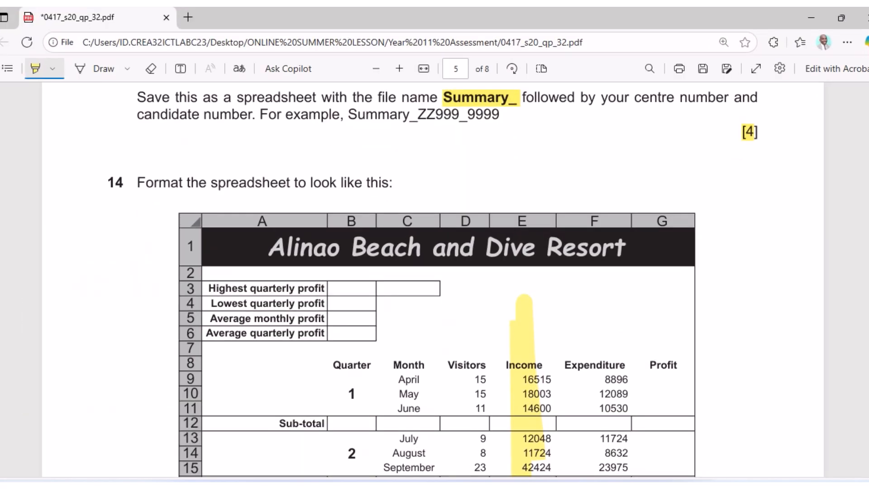
pyautogui.hotkey('alt', 'Tab')
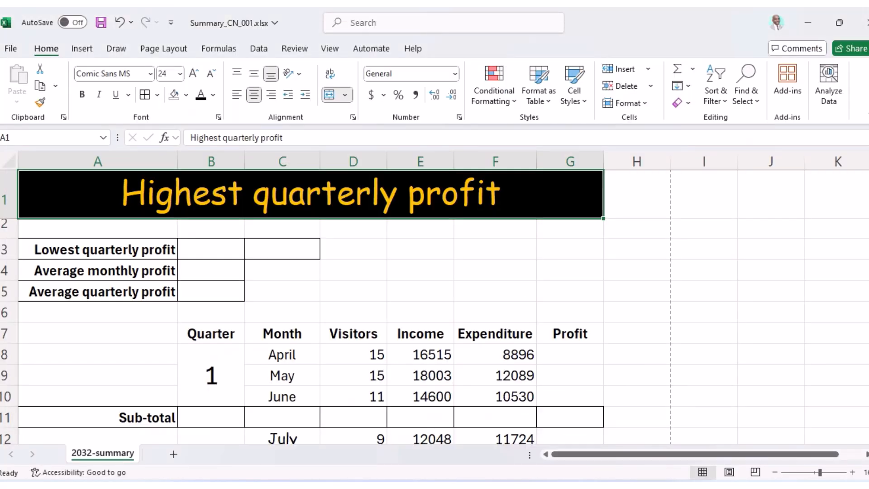
# Insert a row above Lowest quarterly profit and label A3 'Highest Quarterly Profit'.
pyautogui.rightClick(6, 251)
pyautogui.click(44, 354)
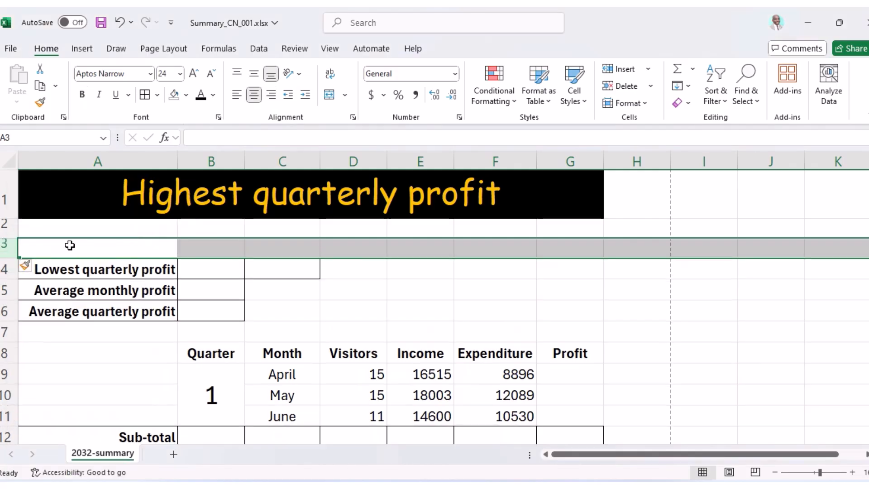
pyautogui.click(71, 242)
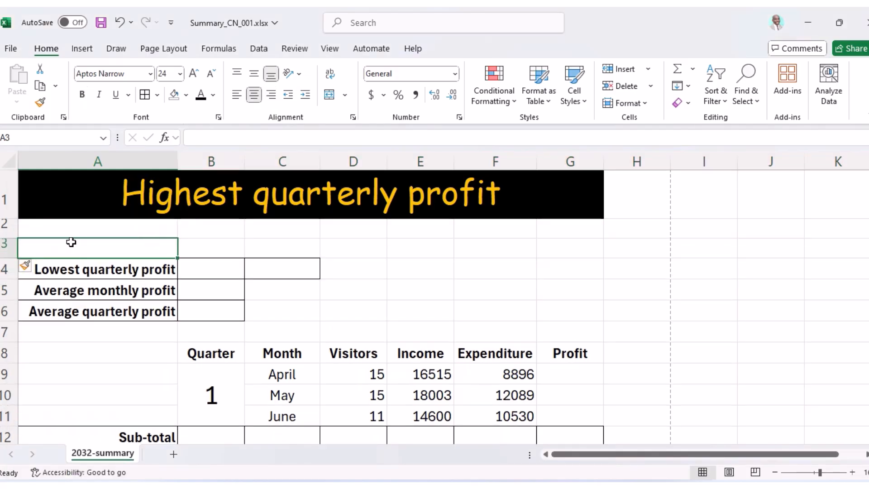
pyautogui.write('Highest')
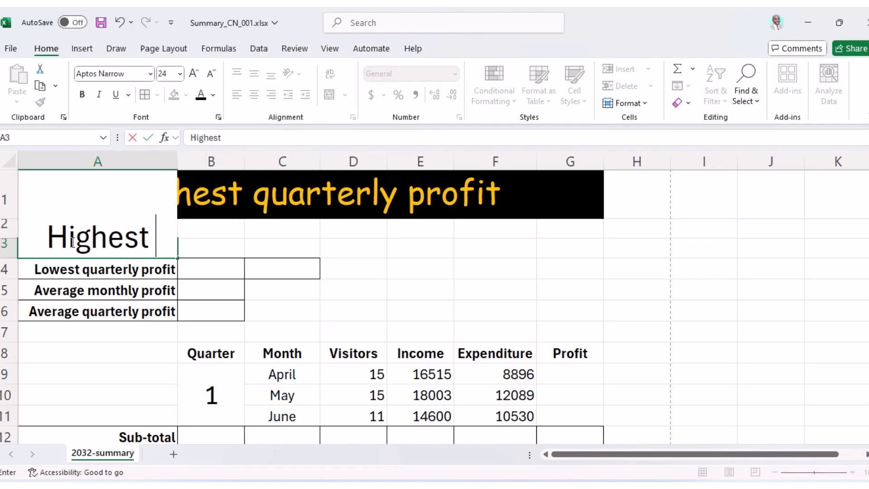
pyautogui.write(' Quarterly Profit')
pyautogui.press('Return')
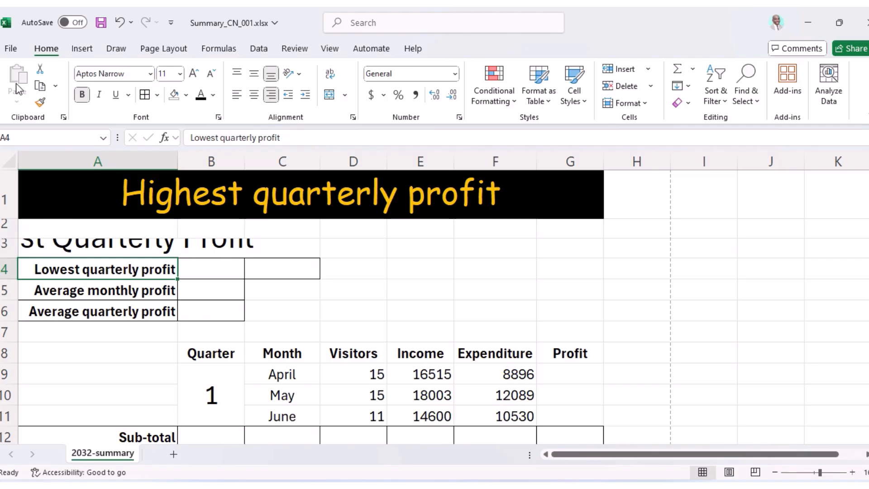
# Copy the Lowest quarterly profit label's formatting onto the new A3 label.
pyautogui.click(40, 103)
pyautogui.click(75, 241)
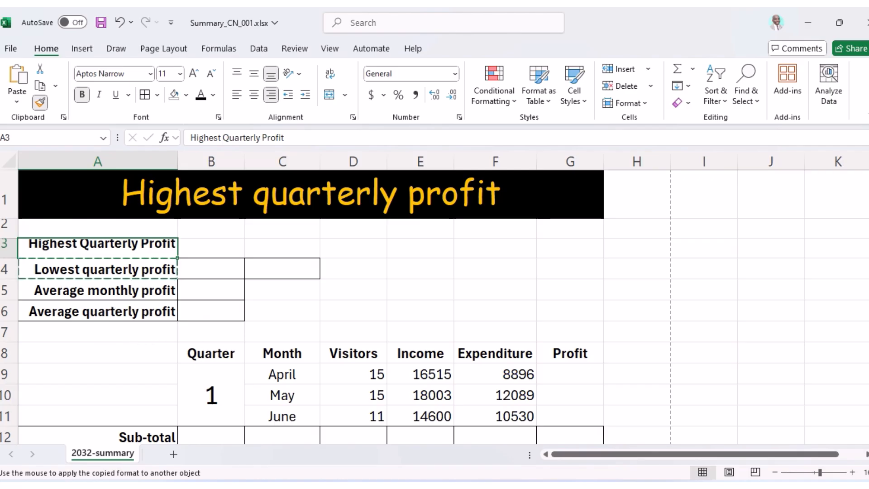
pyautogui.hotkey('alt', 'Tab')
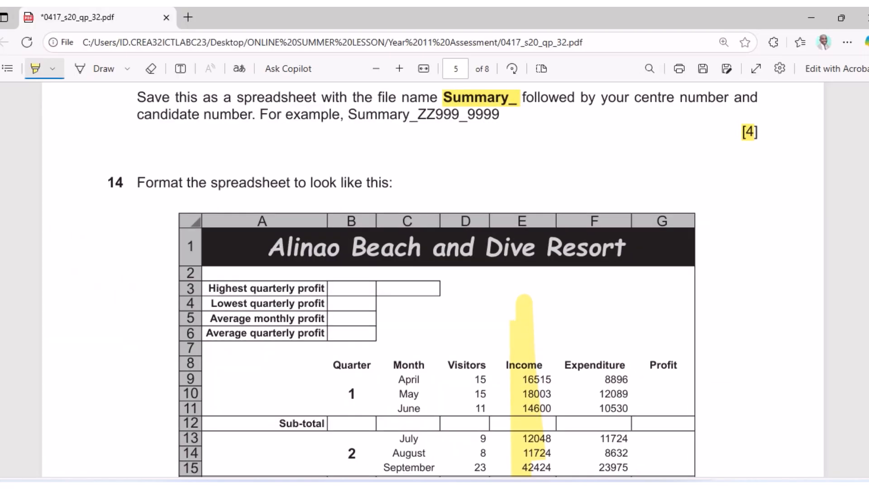
pyautogui.hotkey('alt', 'Tab')
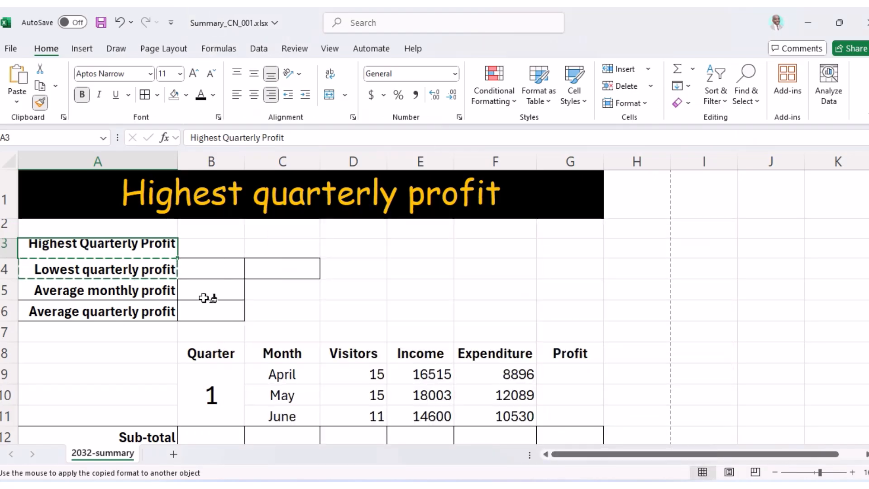
pyautogui.press('Escape')
# Remove all borders from cell C4.
pyautogui.click(300, 272)
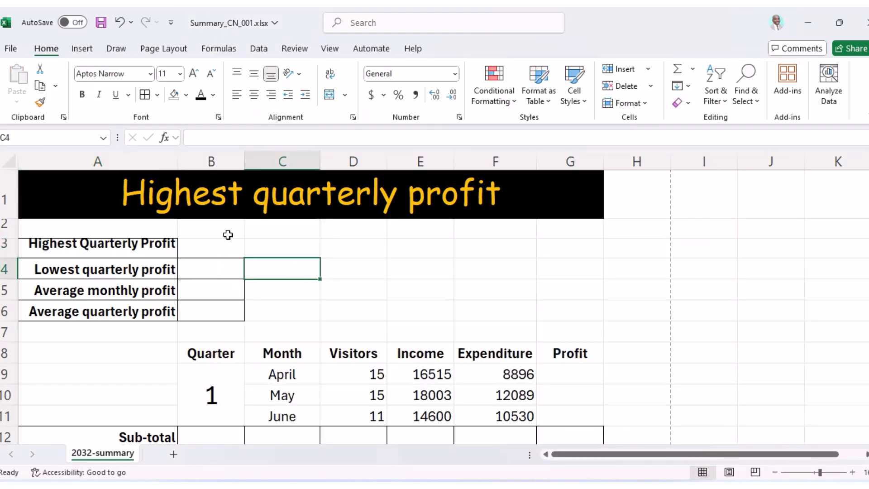
pyautogui.click(157, 95)
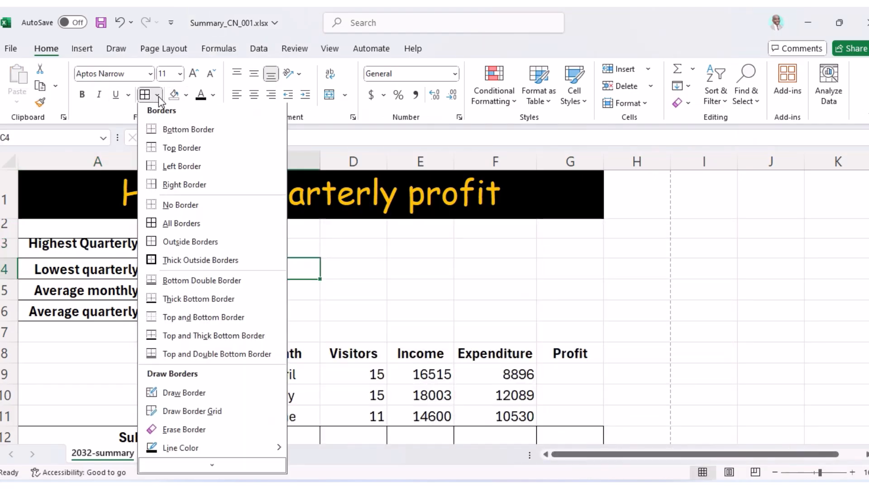
pyautogui.click(190, 207)
pyautogui.moveTo(263, 287); pyautogui.dragTo(275, 300)
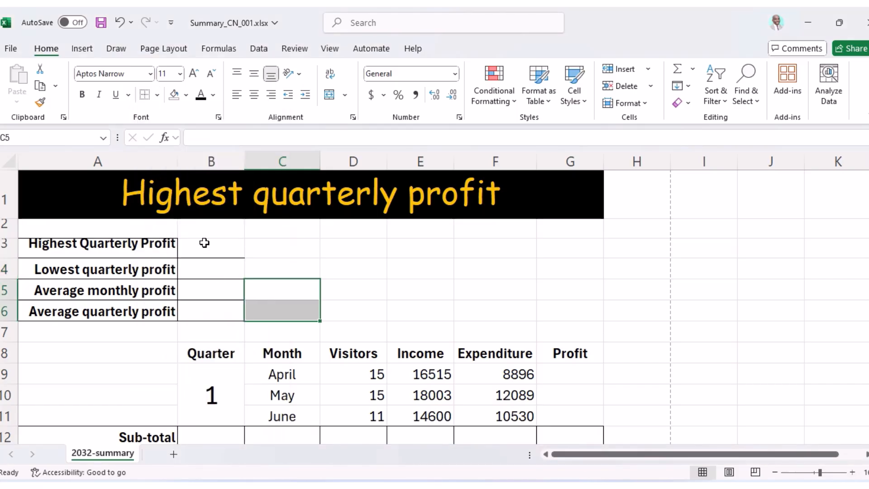
# Apply All Borders to B3:B4 and cell C3.
pyautogui.moveTo(204, 243); pyautogui.dragTo(208, 268)
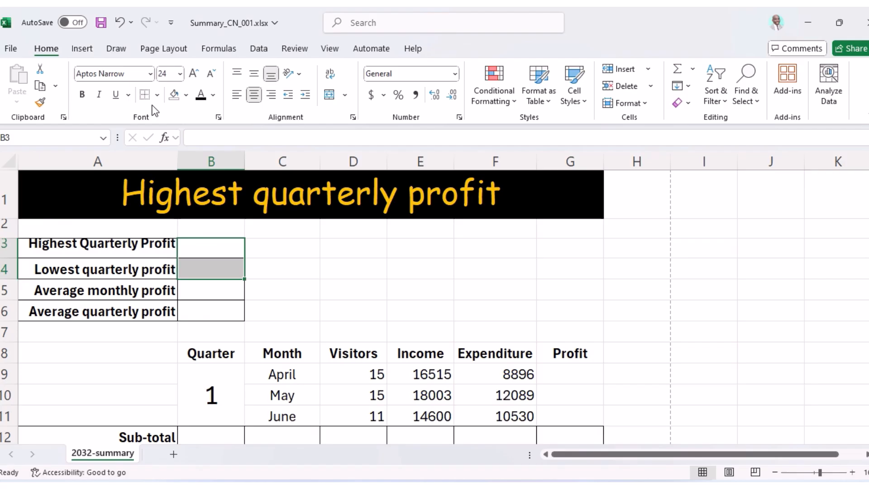
pyautogui.click(157, 95)
pyautogui.click(167, 228)
pyautogui.click(277, 252)
pyautogui.click(145, 95)
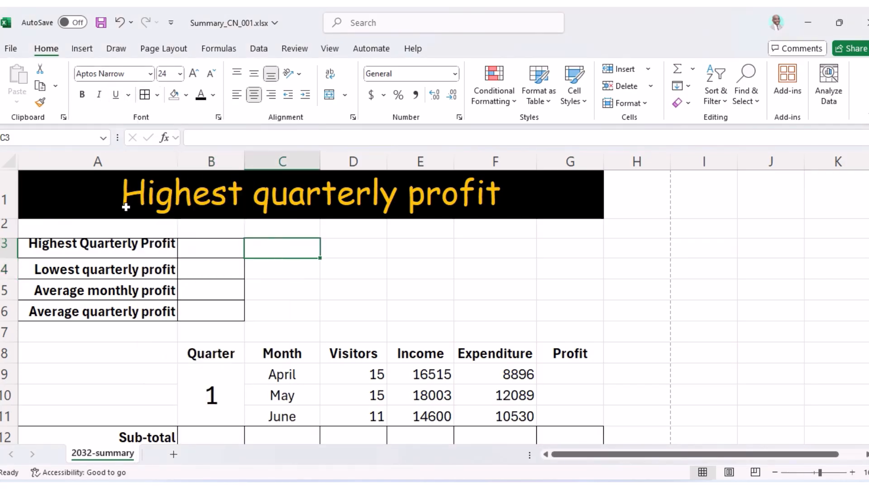
# Give the Highest Quarterly Profit label A4's formatting and right-align it.
pyautogui.click(106, 274)
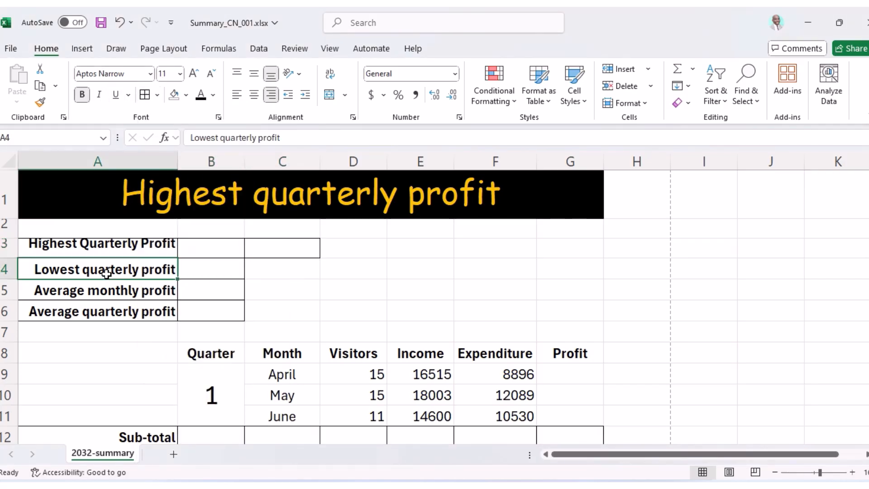
pyautogui.click(105, 244)
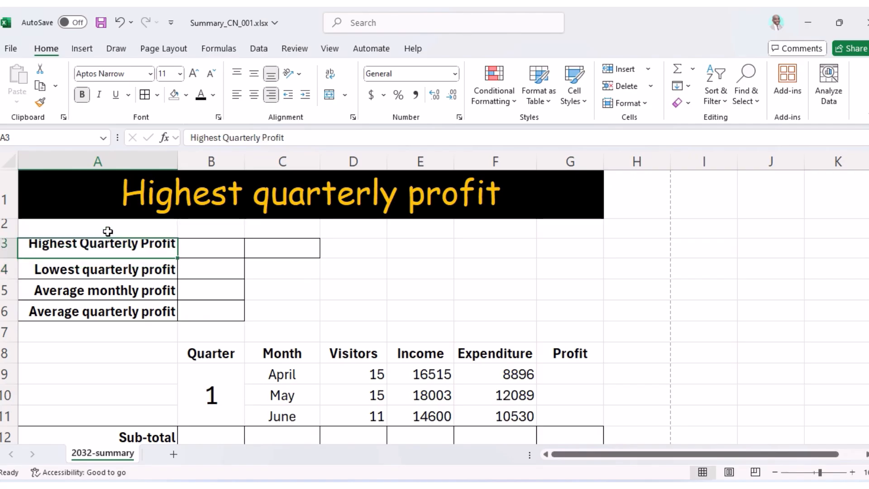
pyautogui.click(140, 277)
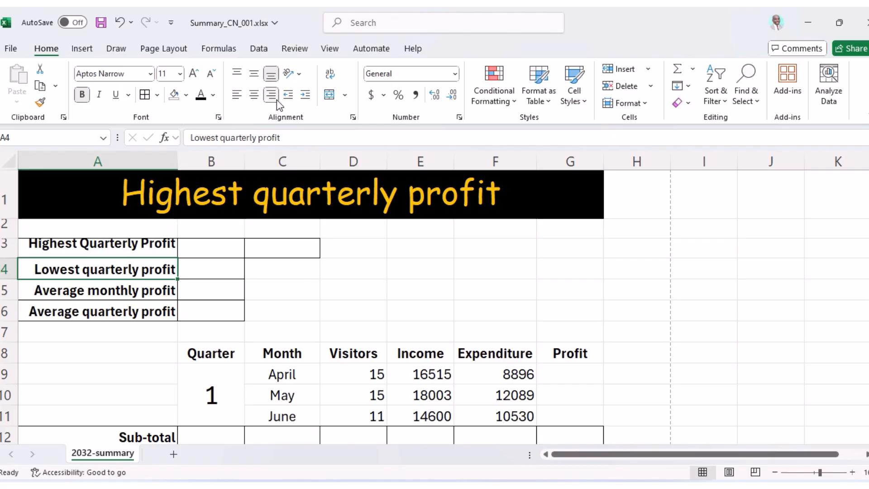
pyautogui.click(40, 102)
pyautogui.click(124, 246)
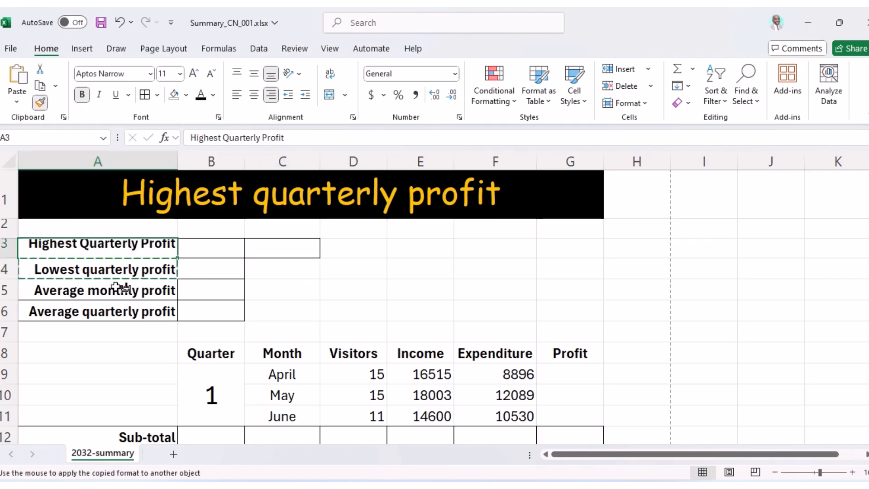
pyautogui.click(255, 97)
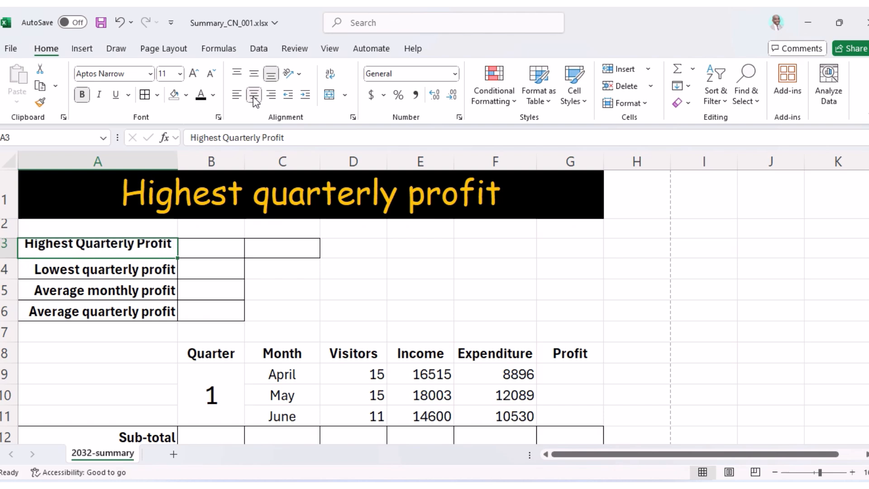
pyautogui.click(254, 74)
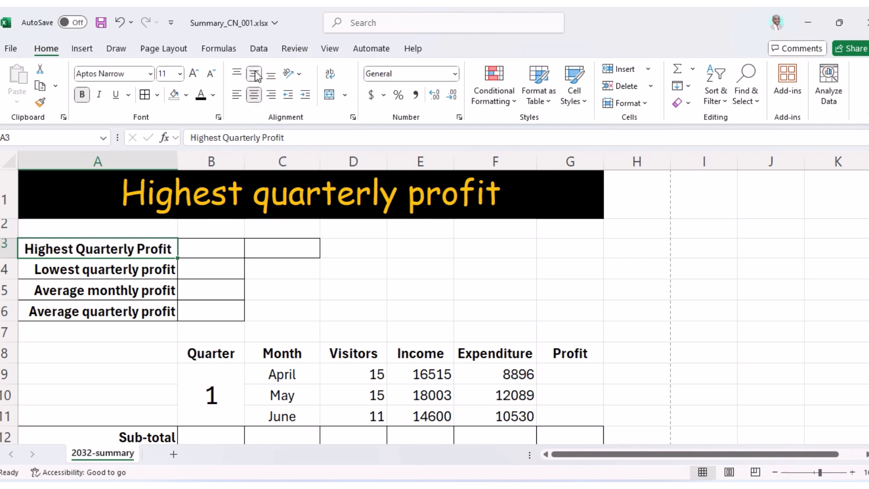
pyautogui.click(271, 95)
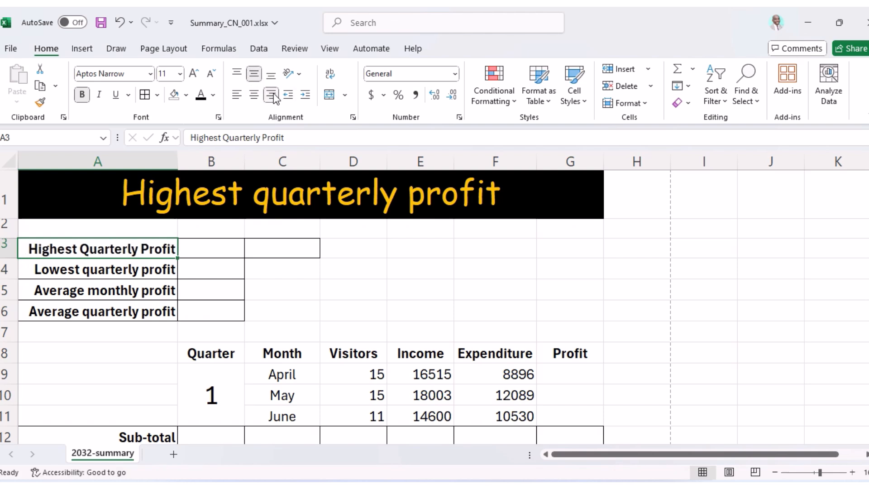
# Try vertically centring the A4 label, then undo the change.
pyautogui.click(135, 269)
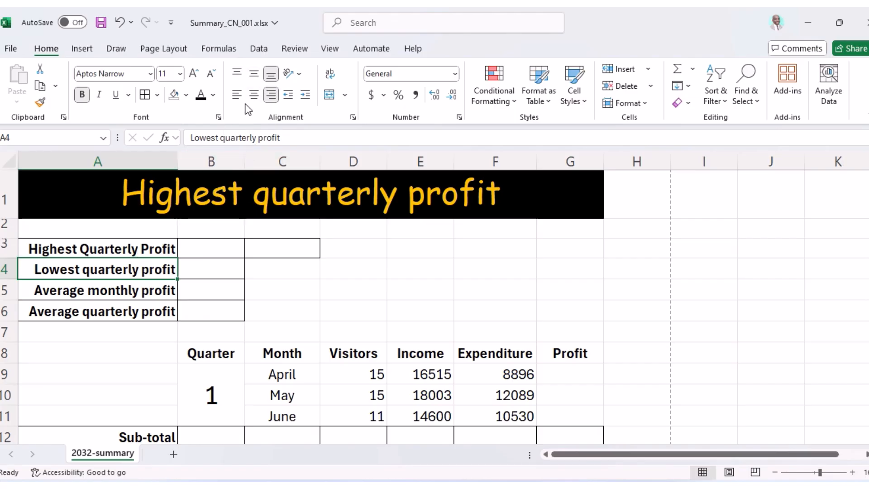
pyautogui.click(254, 75)
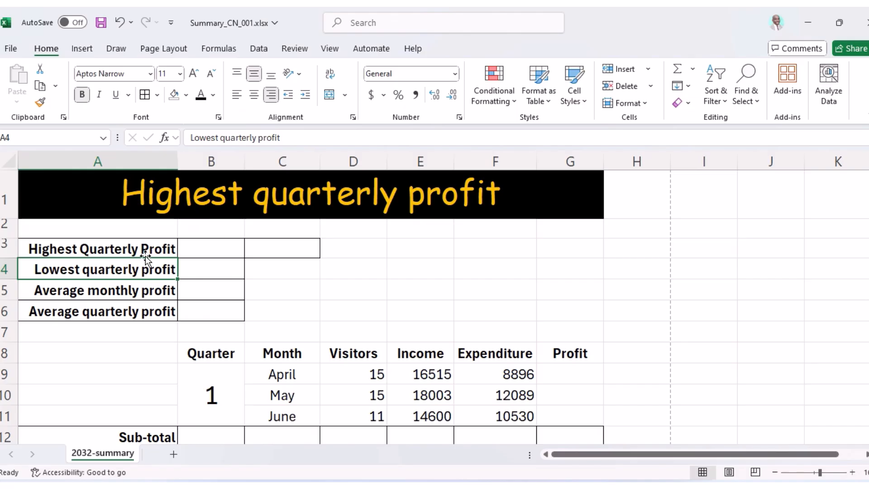
pyautogui.moveTo(117, 281); pyautogui.dragTo(118, 319)
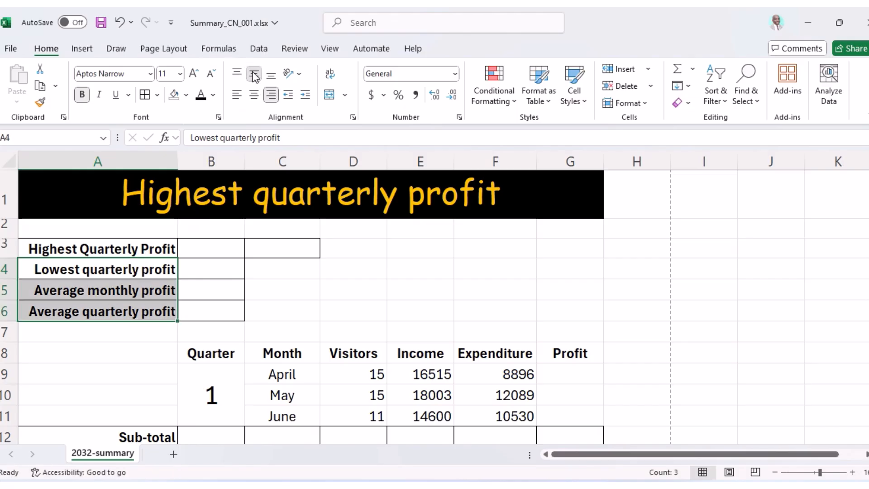
pyautogui.hotkey('ctrl', 'z')
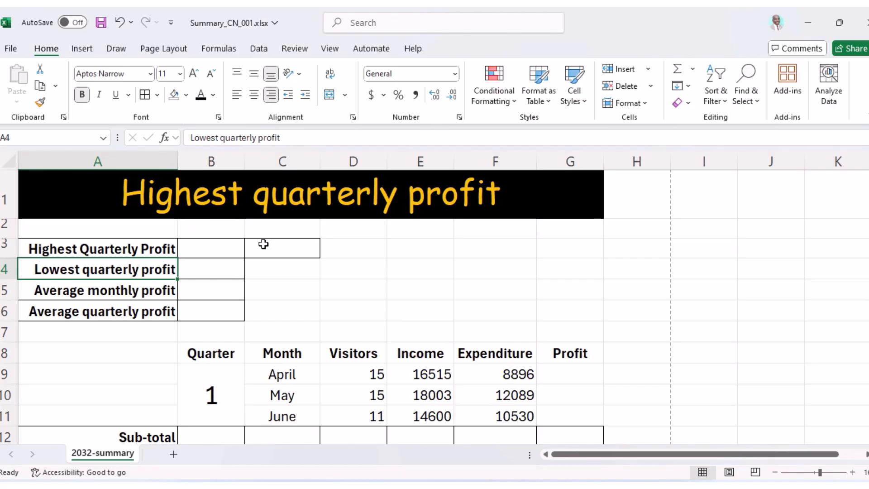
# Compare the workbook with question 14's sample spreadsheet in the exam PDF.
pyautogui.click(541, 486)
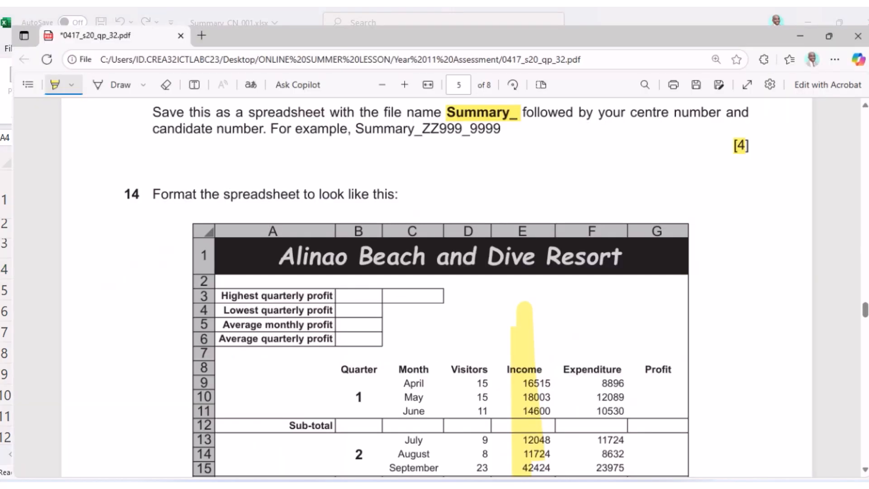
pyautogui.click(541, 485)
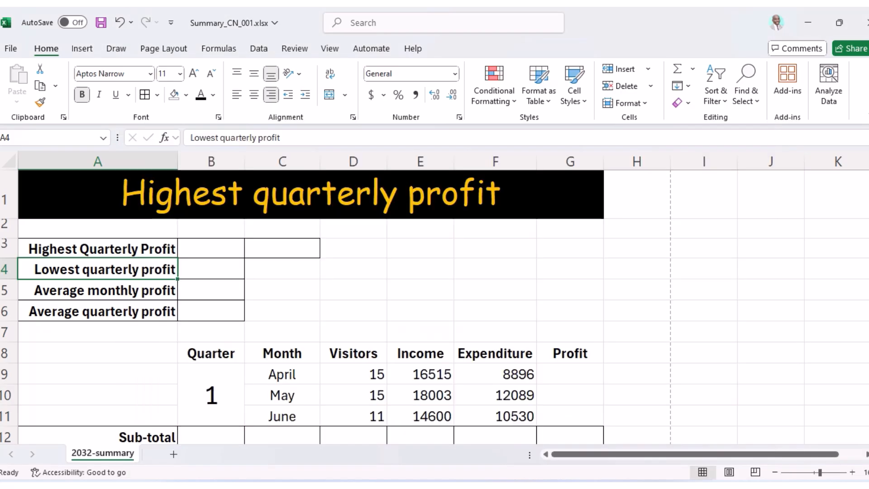
pyautogui.click(541, 485)
pyautogui.click(541, 485)
pyautogui.click(541, 485)
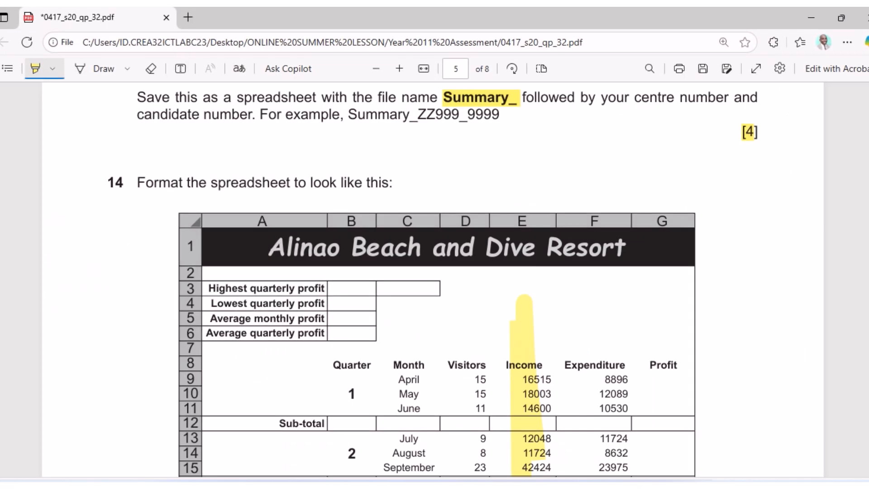
pyautogui.hotkey('alt', 'Tab')
pyautogui.scroll(-1, 520, 362)
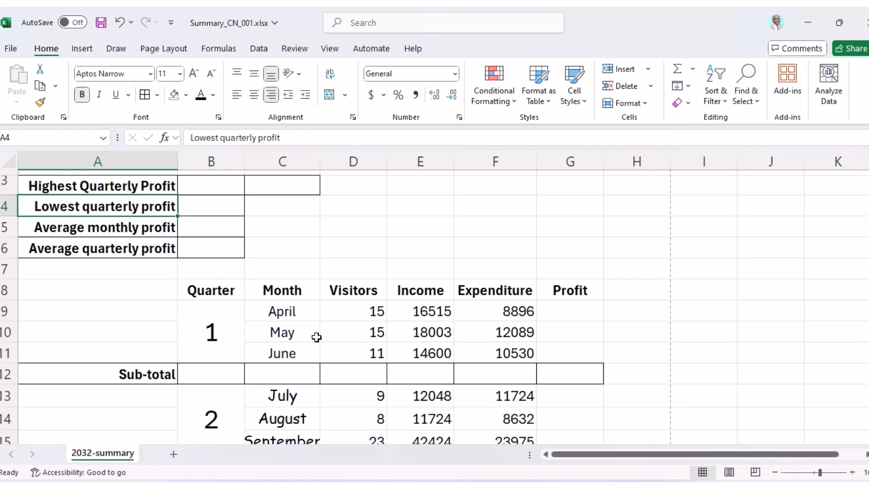
pyautogui.scroll(1, 316, 338)
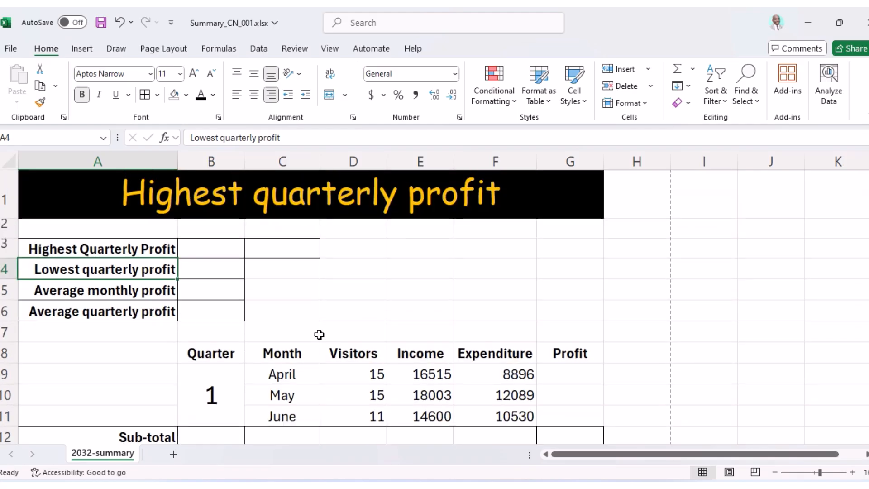
pyautogui.hotkey('alt', 'Tab')
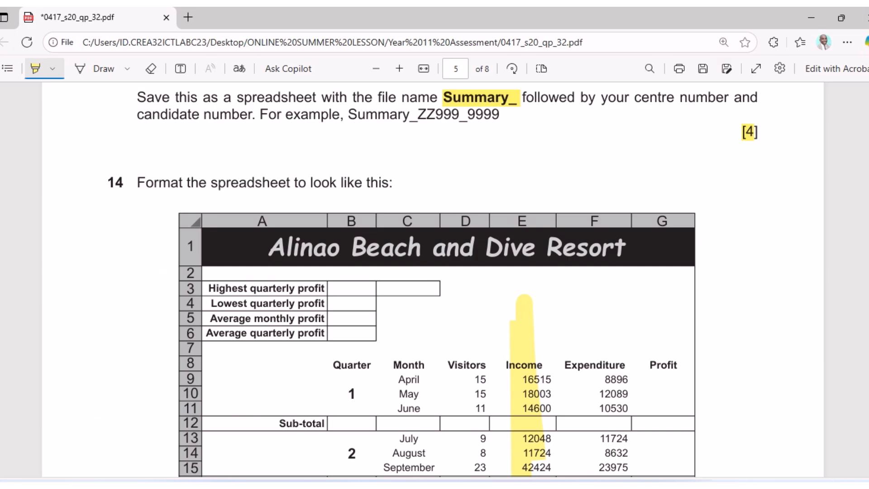
pyautogui.hotkey('alt', 'Tab')
pyautogui.click(253, 198)
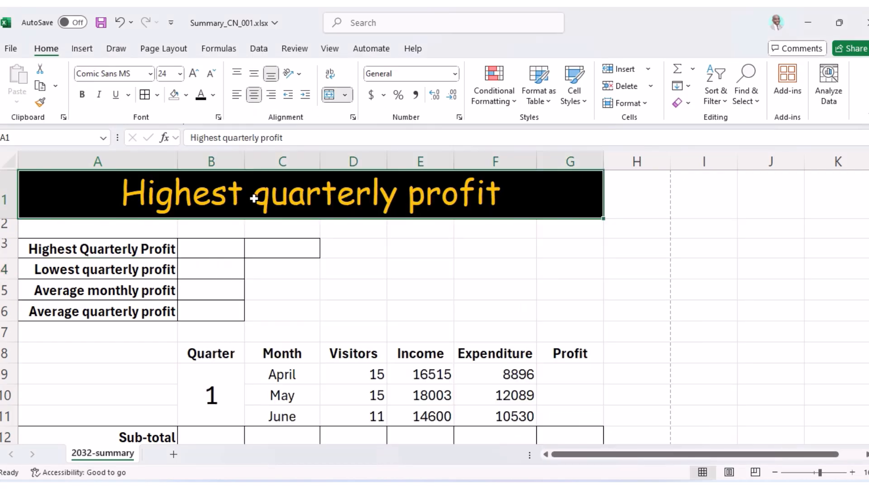
# Type 'Alinao Beach and Dive Resort' into the A1 title, fixing the typo in Resort.
pyautogui.write('Alinao Beach')
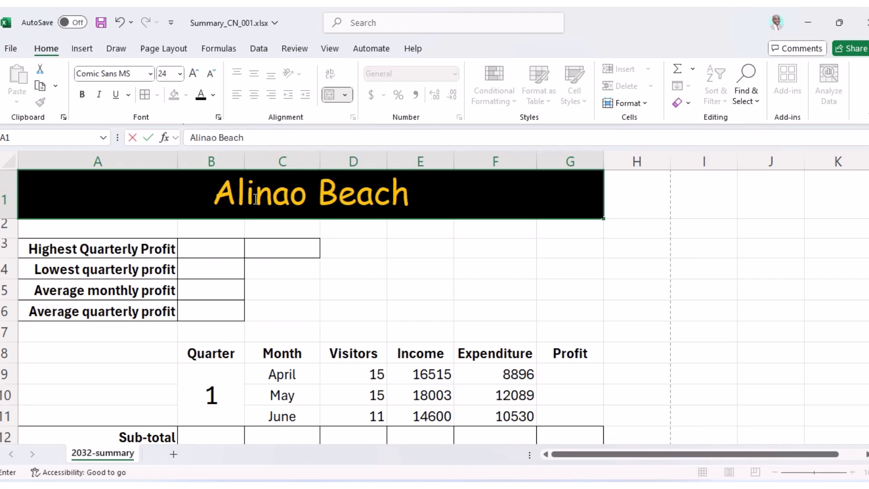
pyautogui.hotkey('alt', 'Tab')
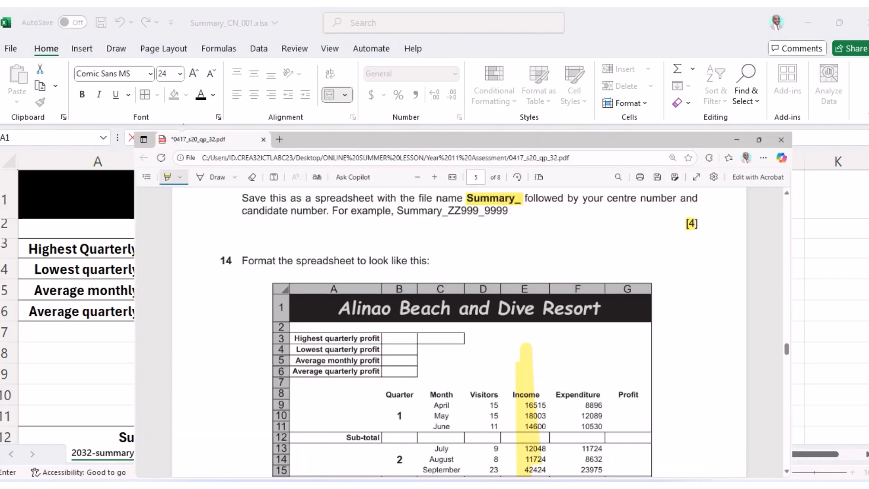
pyautogui.hotkey('alt', 'Tab')
pyautogui.write('and Dive Resour')
pyautogui.press('BackSpace')
pyautogui.press('BackSpace')
pyautogui.write('rt')
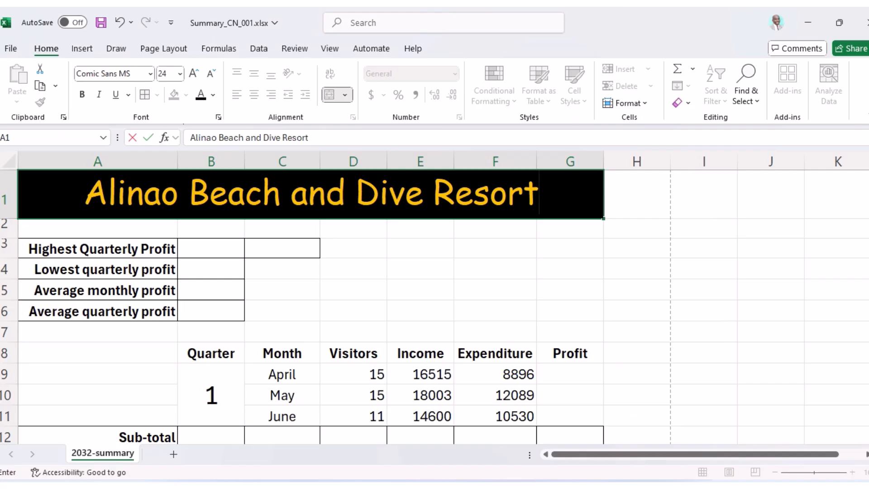
pyautogui.hotkey('alt', 'Tab')
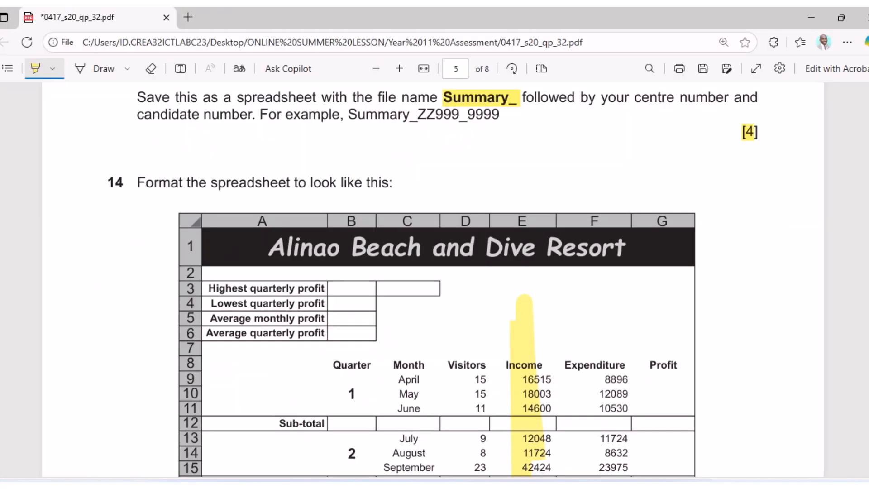
pyautogui.hotkey('alt', 'Tab')
pyautogui.click(436, 277)
pyautogui.scroll(-2, 455, 267)
pyautogui.scroll(2, 455, 267)
# Highlight the [11] mark, April, May and June, function, total number of visitors and D12.
pyautogui.hotkey('alt', 'Tab')
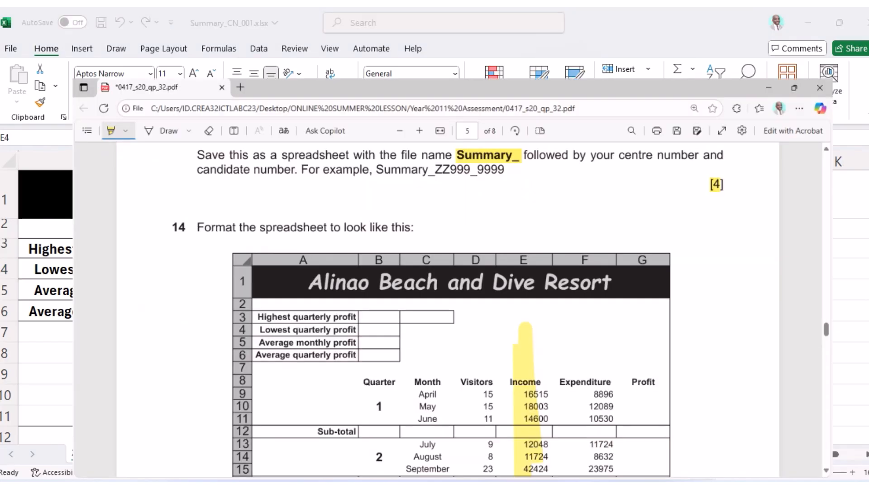
pyautogui.scroll(-10, 418, 288)
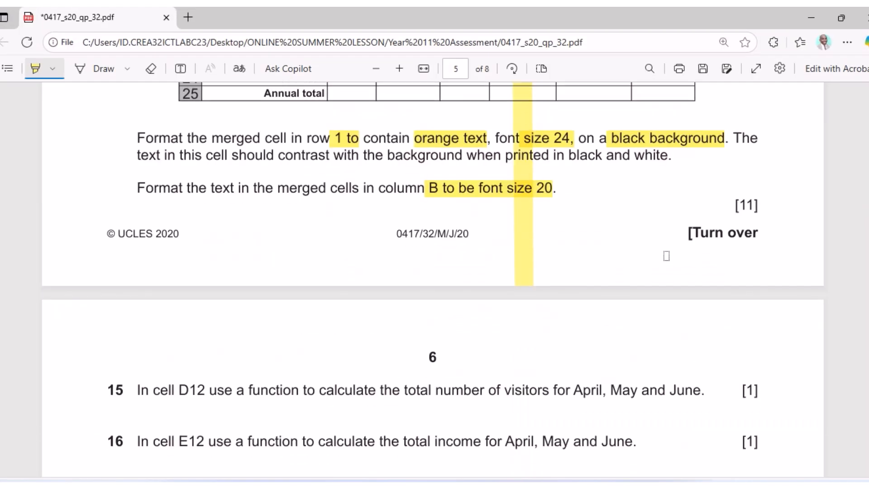
pyautogui.moveTo(735, 208); pyautogui.dragTo(764, 205)
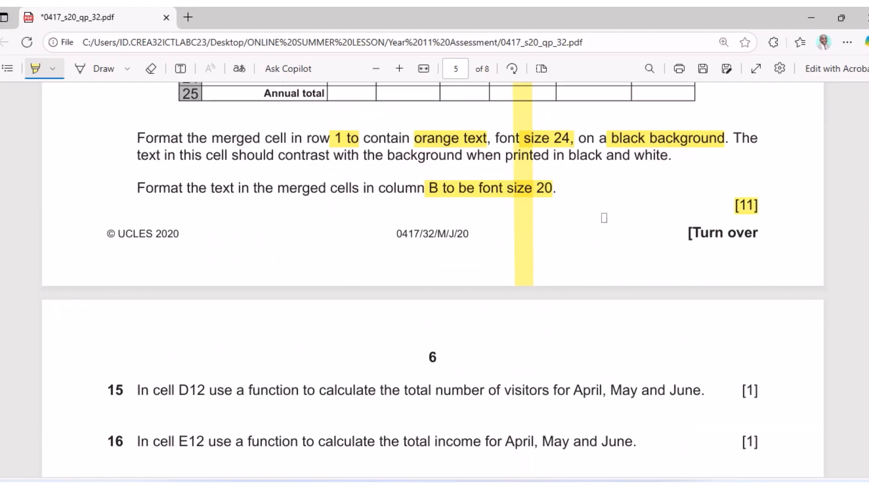
pyautogui.scroll(-4, 392, 211)
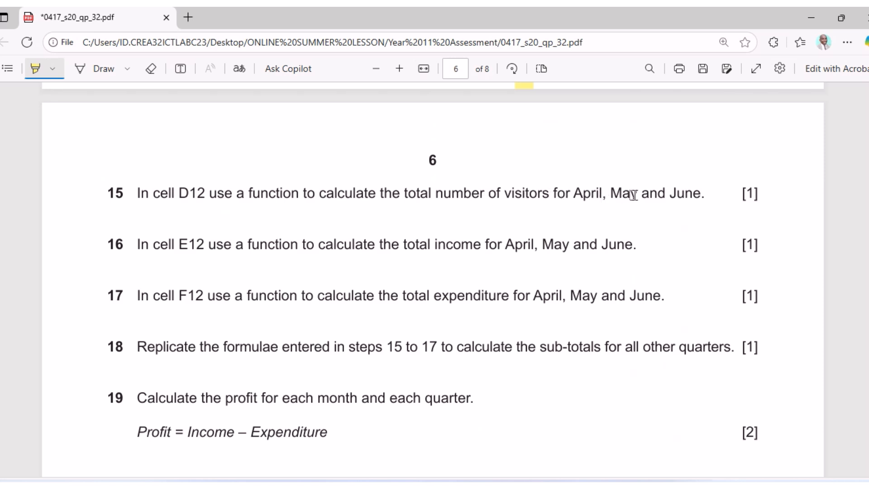
pyautogui.moveTo(570, 192); pyautogui.dragTo(697, 203)
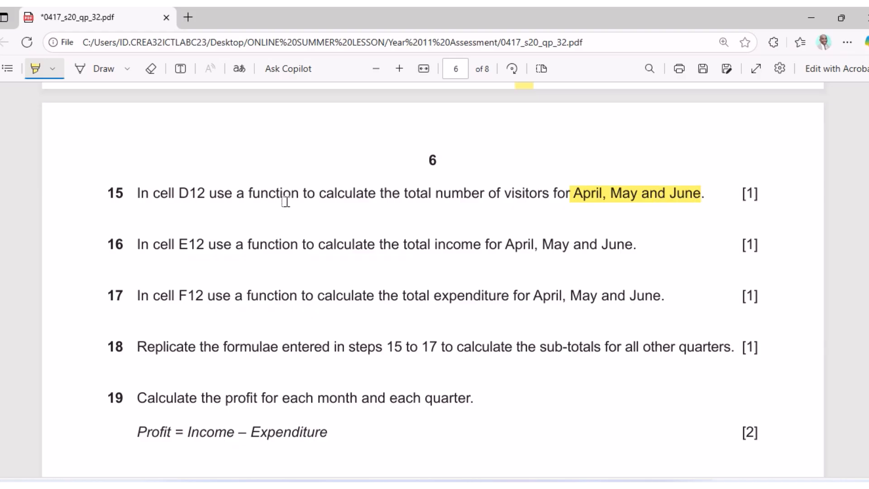
pyautogui.moveTo(252, 192); pyautogui.dragTo(298, 193)
pyautogui.moveTo(404, 193); pyautogui.dragTo(544, 201)
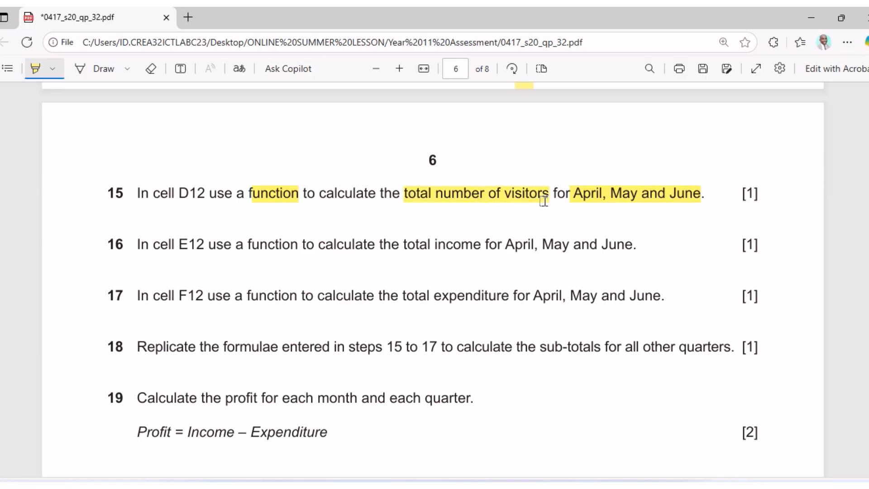
pyautogui.moveTo(178, 195); pyautogui.dragTo(205, 195)
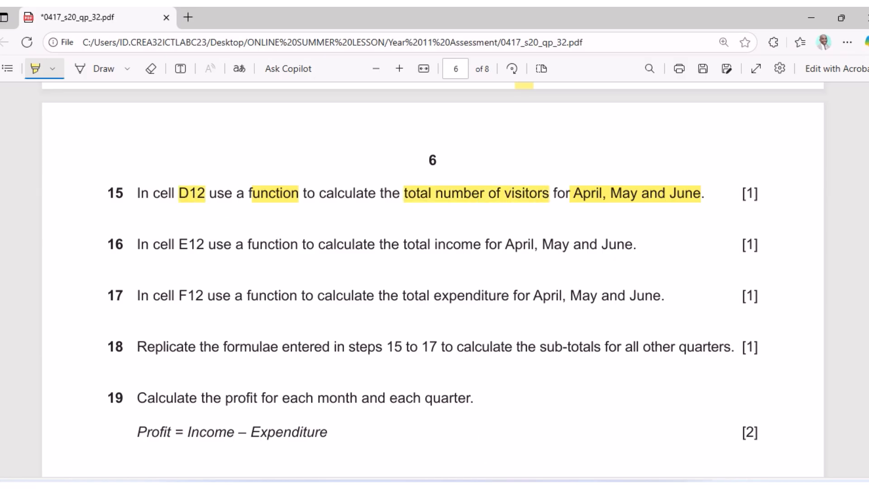
pyautogui.click(523, 486)
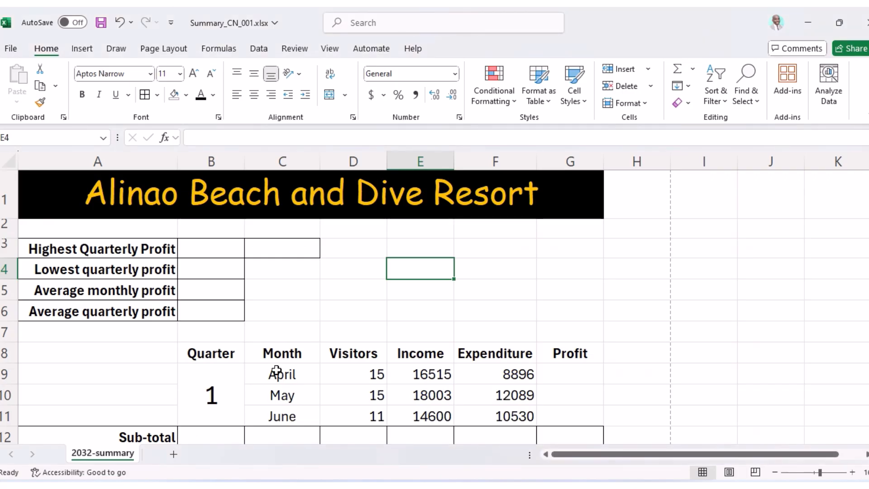
# Enter =SUM(D9:D11) in D12 to total April–June visitors, giving 41.
pyautogui.scroll(-2, 271, 367)
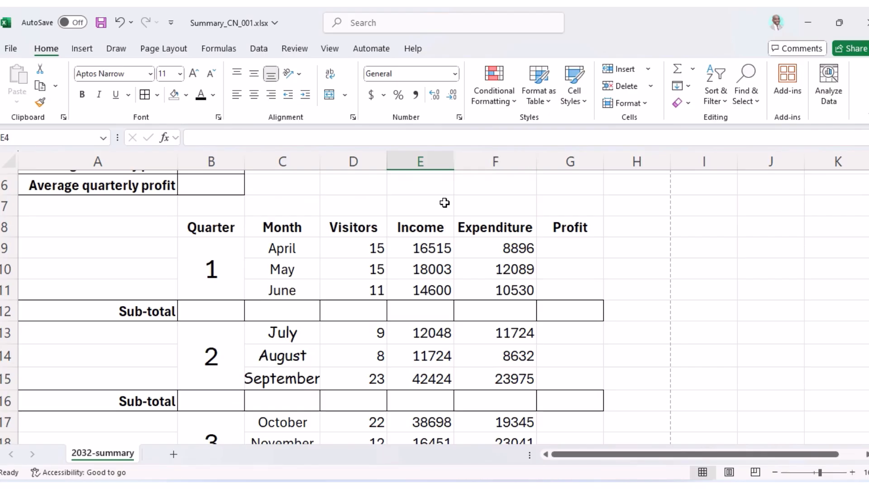
pyautogui.click(355, 316)
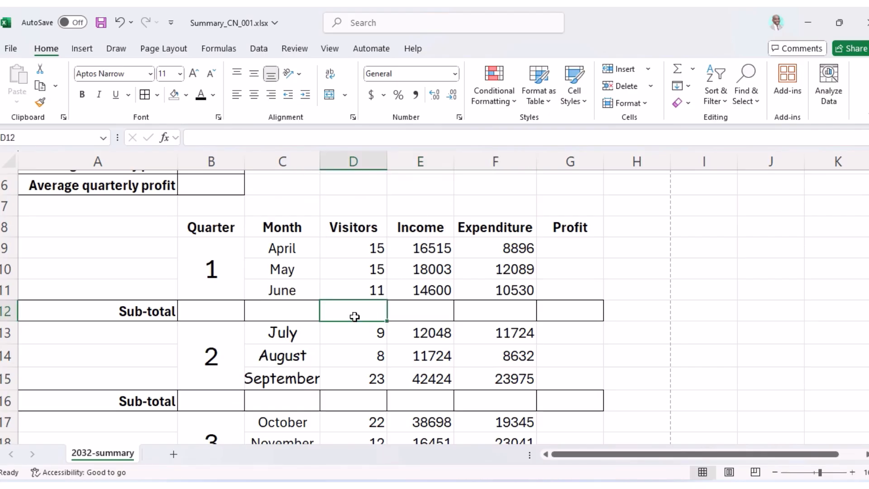
pyautogui.write('=sum')
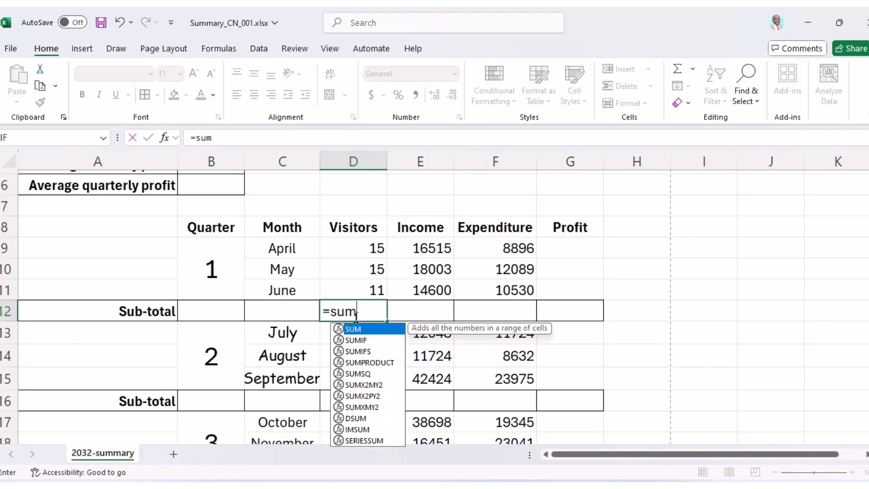
pyautogui.write('(')
pyautogui.moveTo(342, 242); pyautogui.dragTo(349, 281)
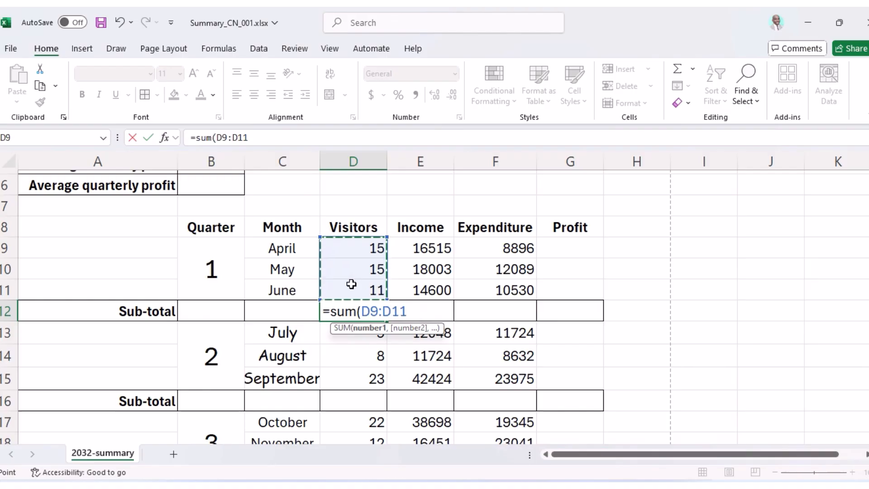
pyautogui.press('Return')
pyautogui.click(559, 486)
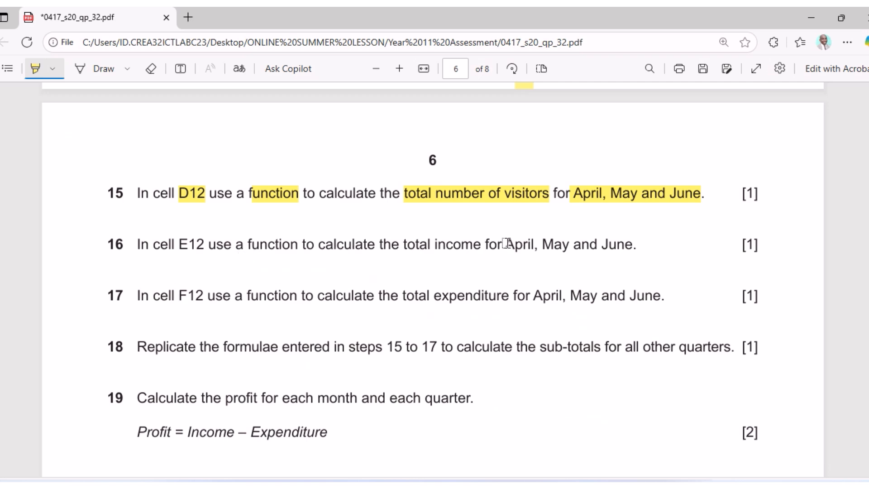
# Highlight 'April, May and June' and 'E12' in question 16, then select cell E12 in Excel.
pyautogui.moveTo(507, 244); pyautogui.dragTo(625, 244)
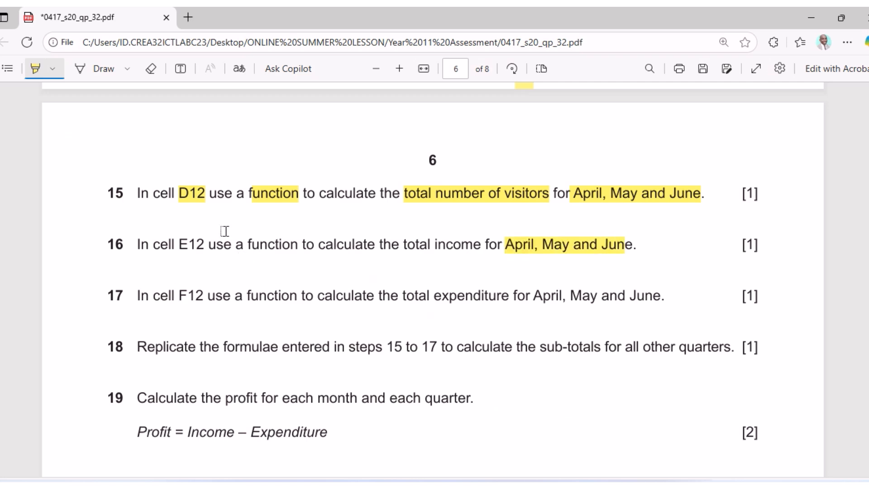
pyautogui.moveTo(181, 246); pyautogui.dragTo(473, 245)
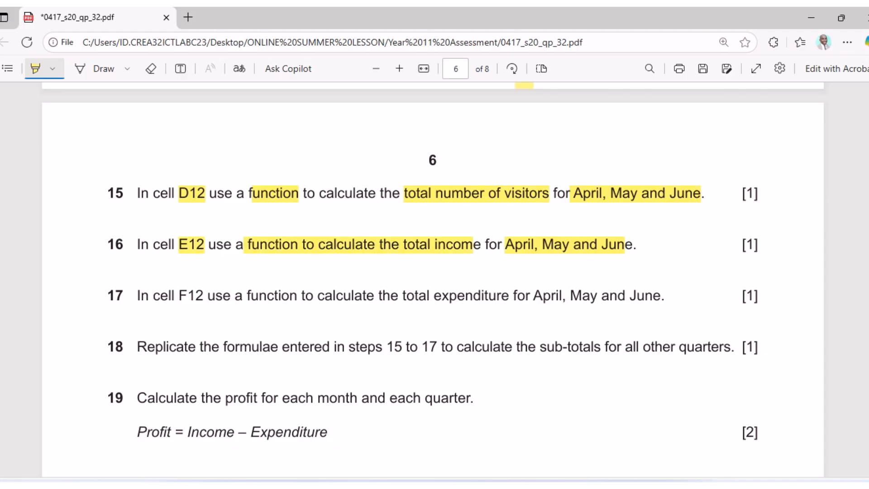
pyautogui.hotkey('alt', 'Tab')
pyautogui.click(424, 313)
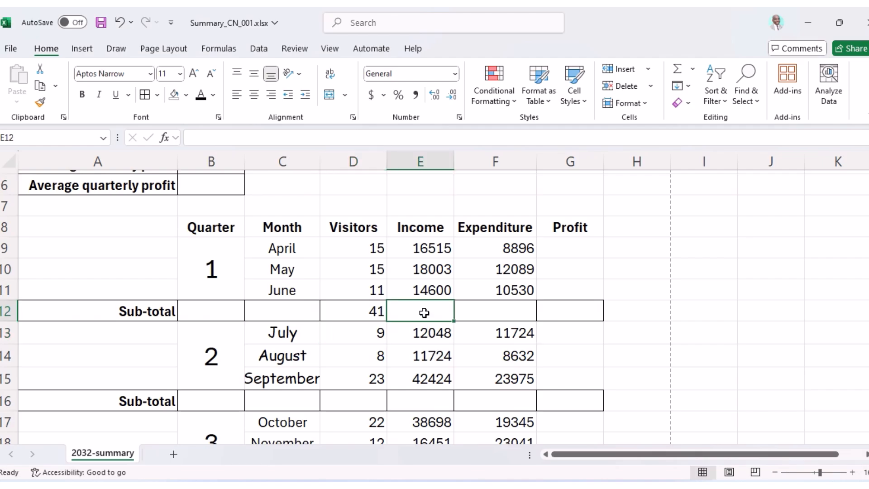
# Enter =SUM(E9:E11) in E12 to total April–June income as 49118.
pyautogui.write('=sum')
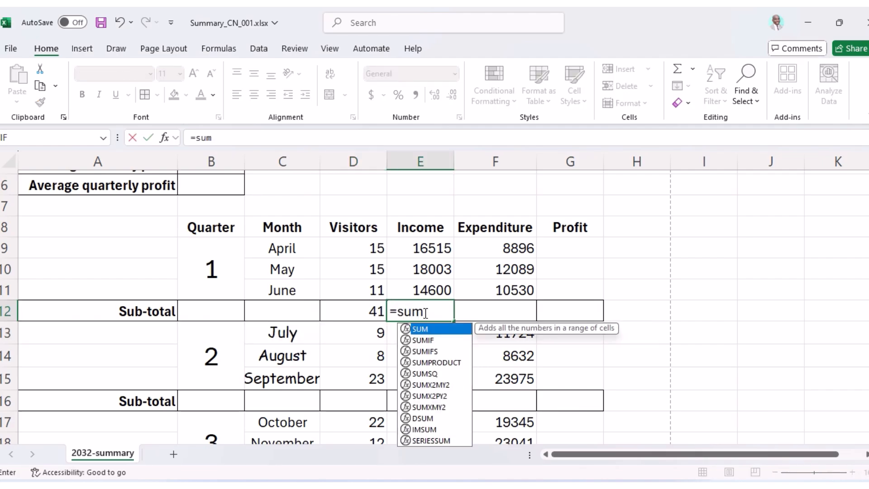
pyautogui.write('(')
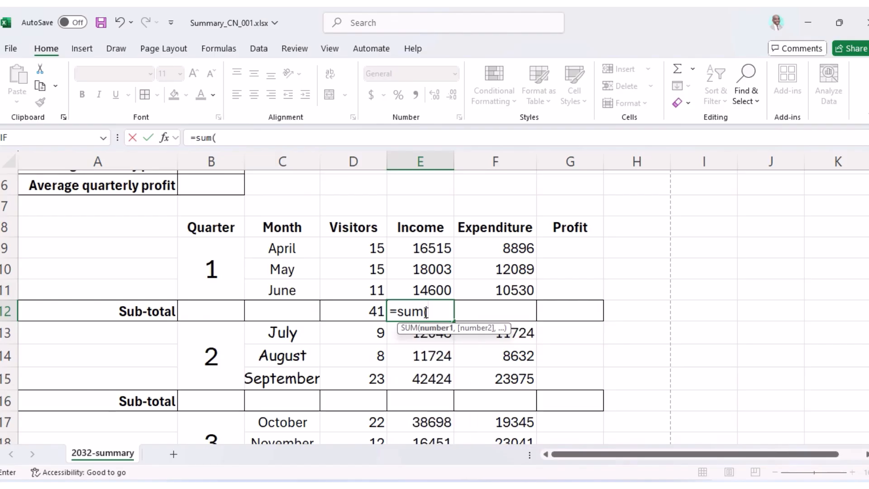
pyautogui.moveTo(424, 245); pyautogui.dragTo(428, 286)
pyautogui.press('Return')
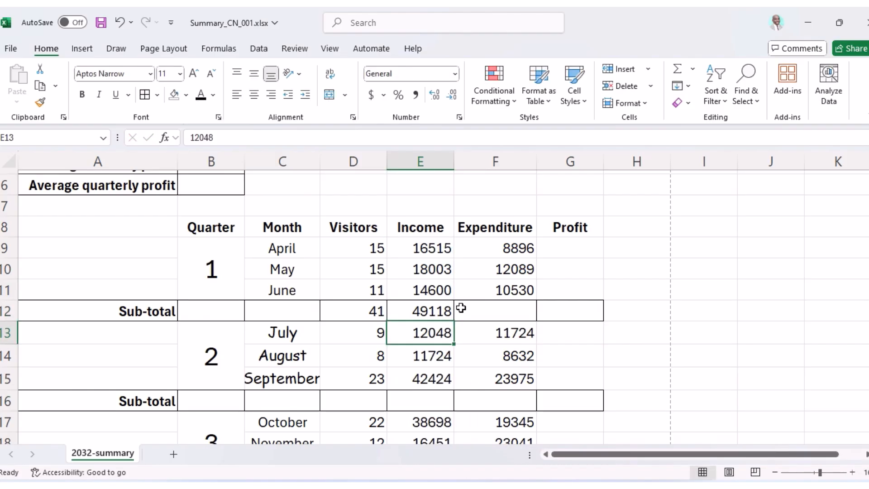
pyautogui.hotkey('alt', 'Tab')
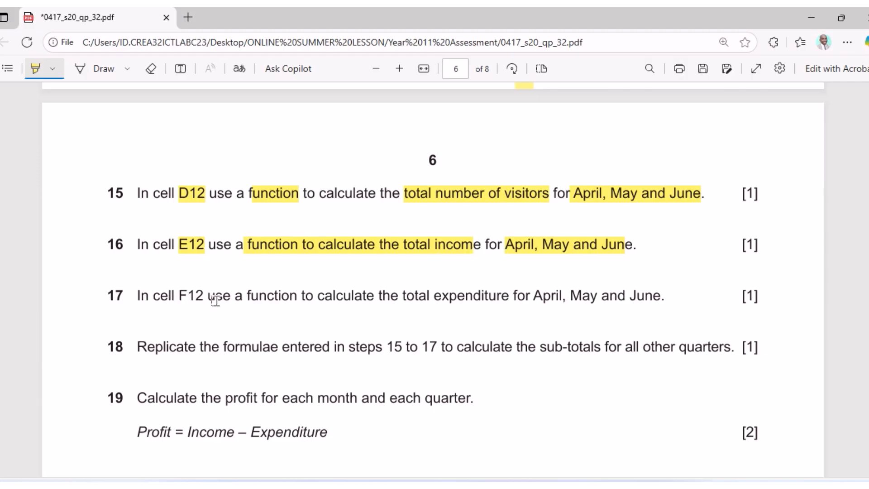
# Highlight 'total expenditure for April, May and June' and 'F12' in question 17.
pyautogui.moveTo(403, 299); pyautogui.dragTo(666, 301)
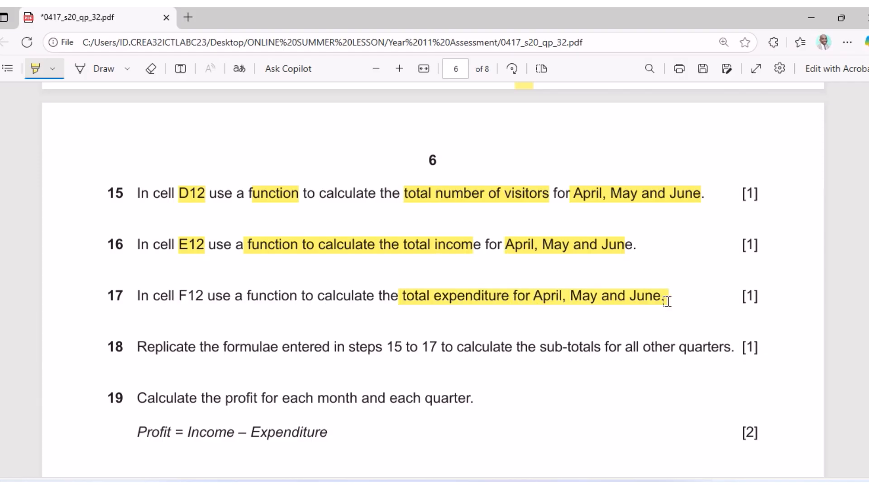
pyautogui.moveTo(175, 298); pyautogui.dragTo(289, 300)
pyautogui.click(543, 485)
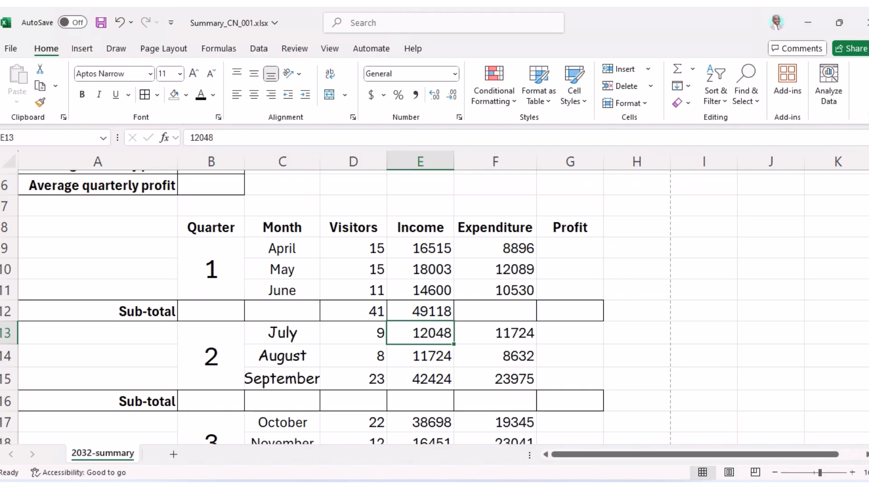
# Enter =SUM(F9:F11) in F12, totalling April–June expenditure as 31515.
pyautogui.click(502, 313)
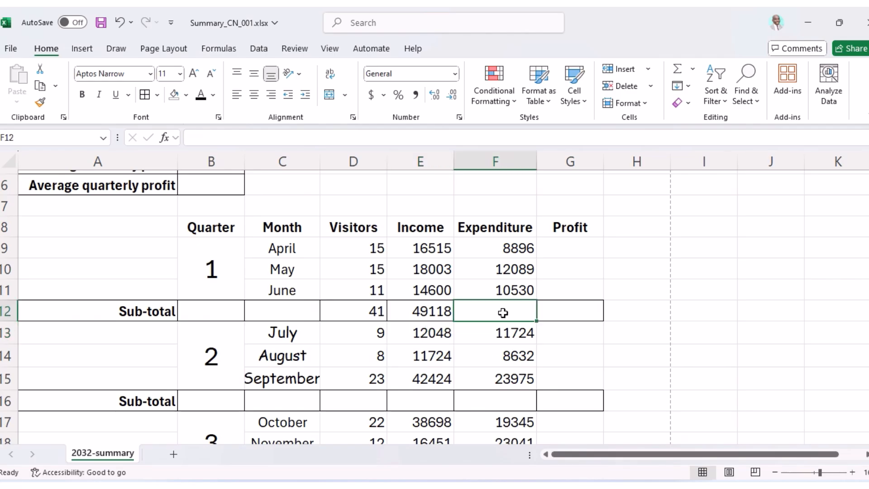
pyautogui.write('=')
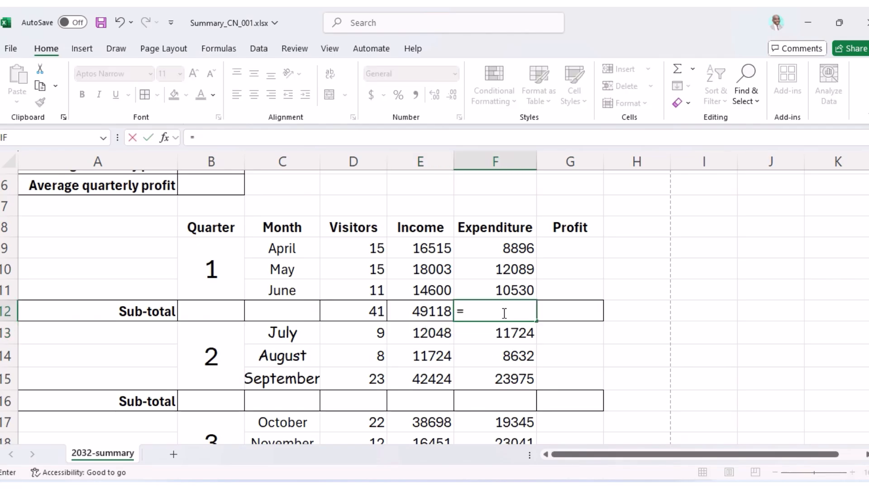
pyautogui.write('sum')
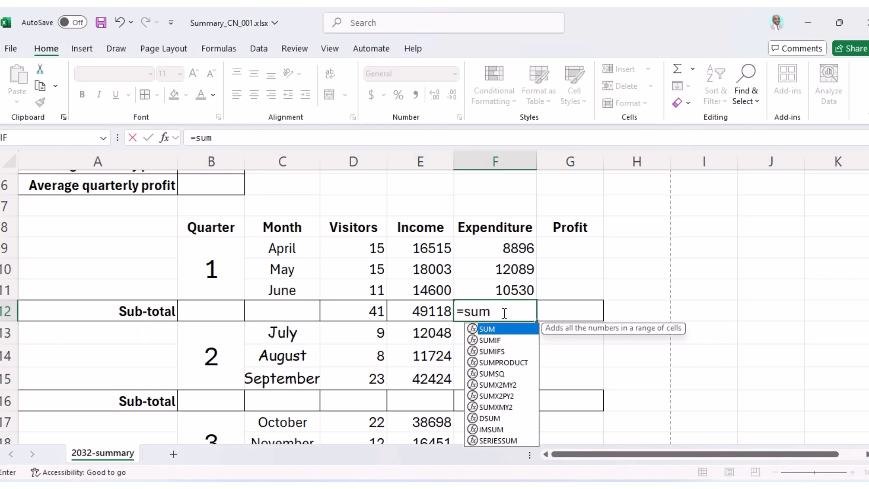
pyautogui.write('(')
pyautogui.click(507, 253)
pyautogui.moveTo(508, 253); pyautogui.dragTo(508, 291)
pyautogui.press('Return')
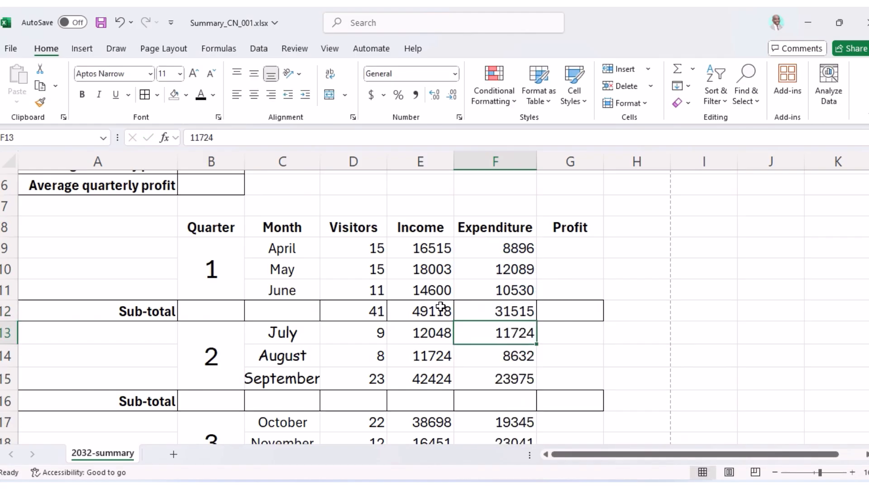
# Copy D12's SUM formula across row 12 to F12 with the fill handle.
pyautogui.click(375, 309)
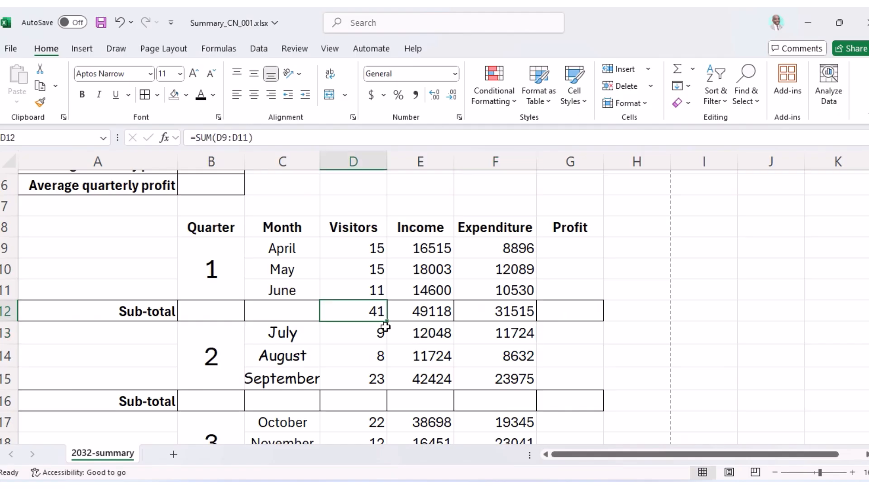
pyautogui.moveTo(388, 323); pyautogui.dragTo(537, 319)
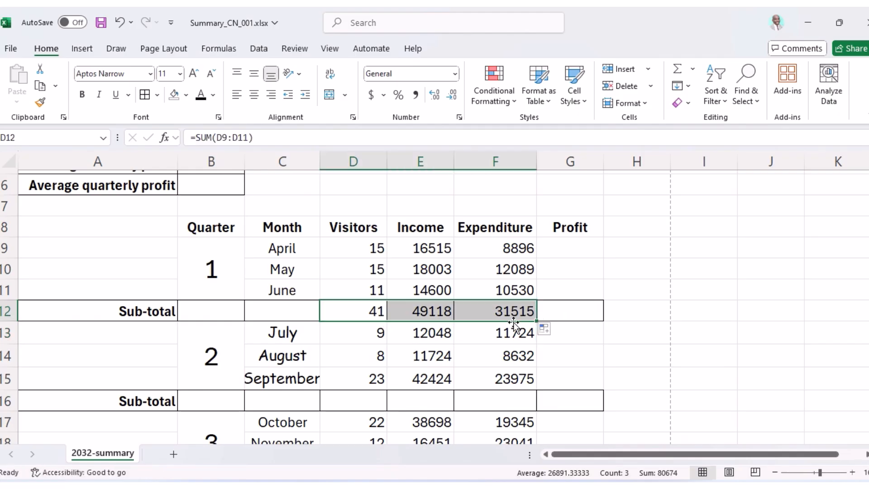
pyautogui.click(512, 310)
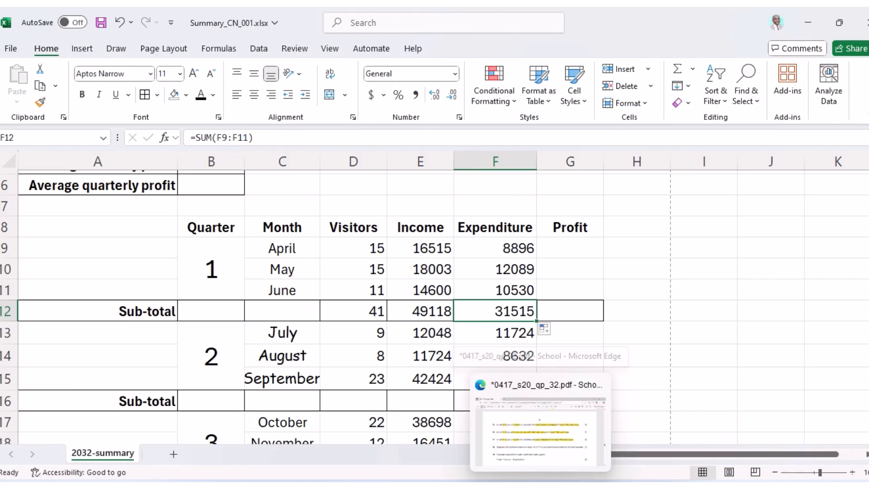
# Highlight 'in steps 15 to 17' and 'sub-totals' in question 18 of the exam paper.
pyautogui.click(681, 434)
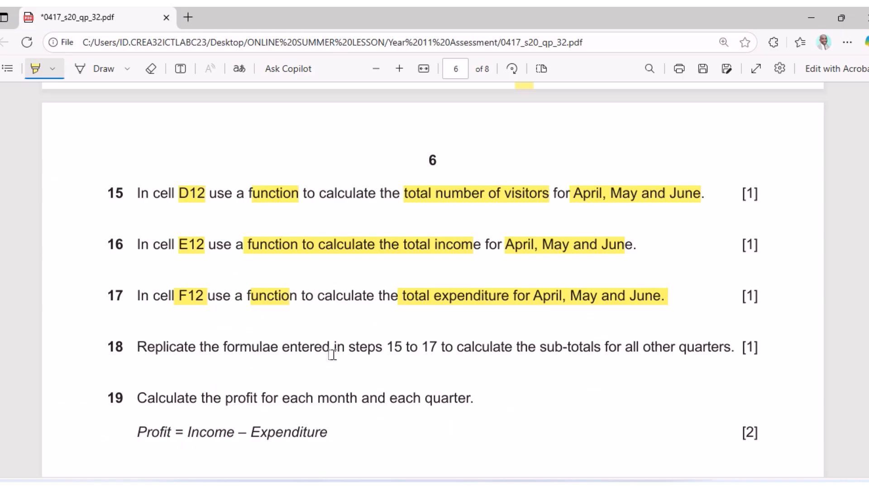
pyautogui.moveTo(334, 348); pyautogui.dragTo(438, 348)
pyautogui.moveTo(539, 347); pyautogui.dragTo(734, 353)
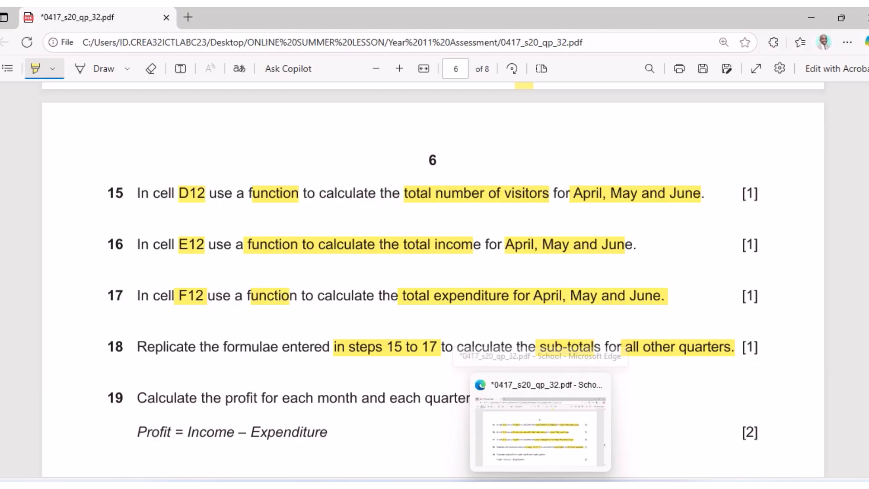
pyautogui.click(539, 486)
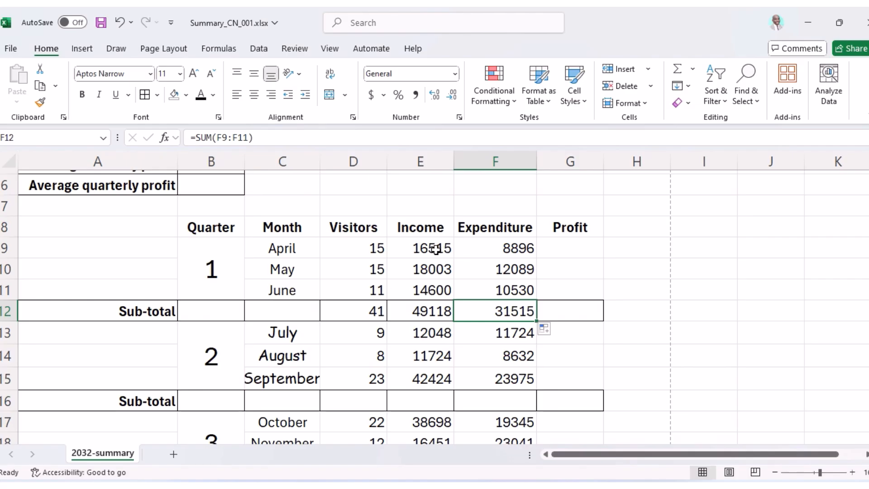
# Check the April–June income cells, then scroll the exam paper up to the Task 3 heading.
pyautogui.moveTo(431, 248); pyautogui.dragTo(436, 292)
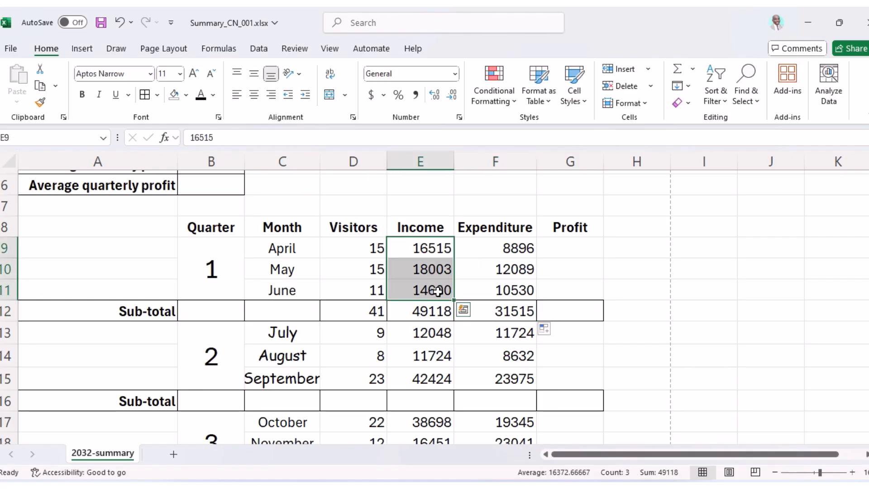
pyautogui.hotkey('alt', 'Tab')
pyautogui.scroll(10, 297, 267)
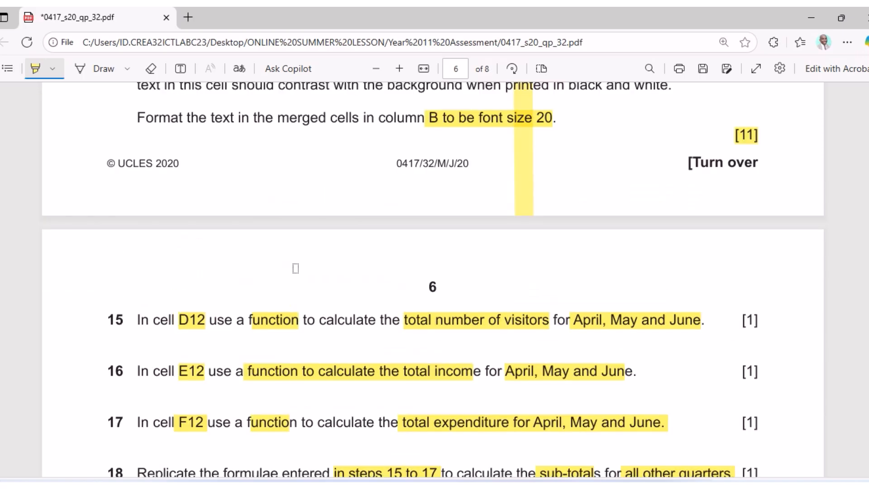
pyautogui.scroll(7, 298, 268)
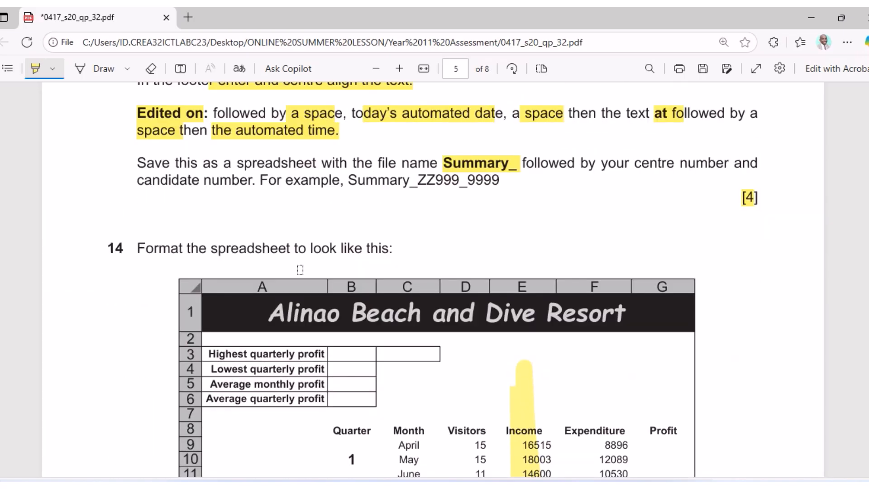
pyautogui.scroll(1, 388, 166)
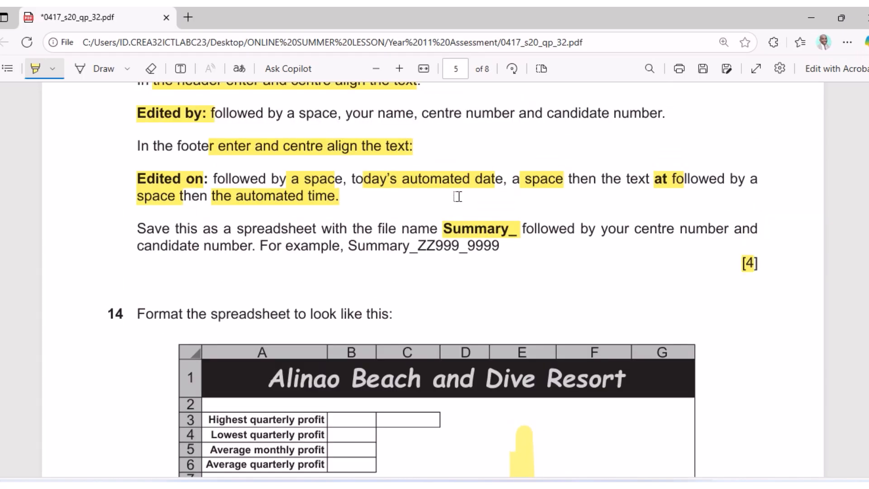
pyautogui.scroll(1, 379, 155)
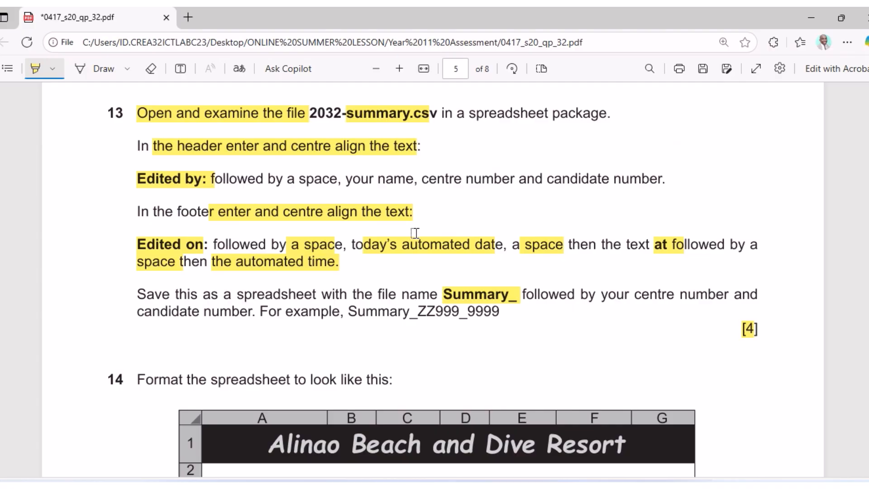
pyautogui.scroll(2, 415, 233)
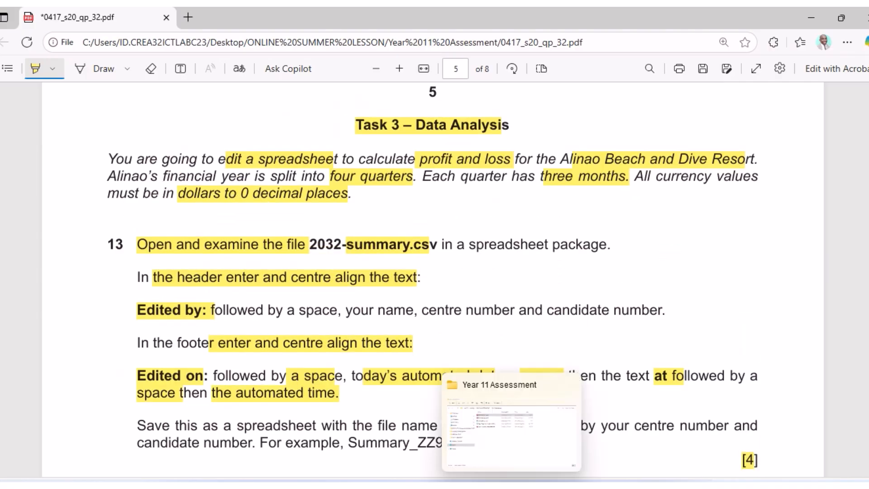
pyautogui.click(533, 486)
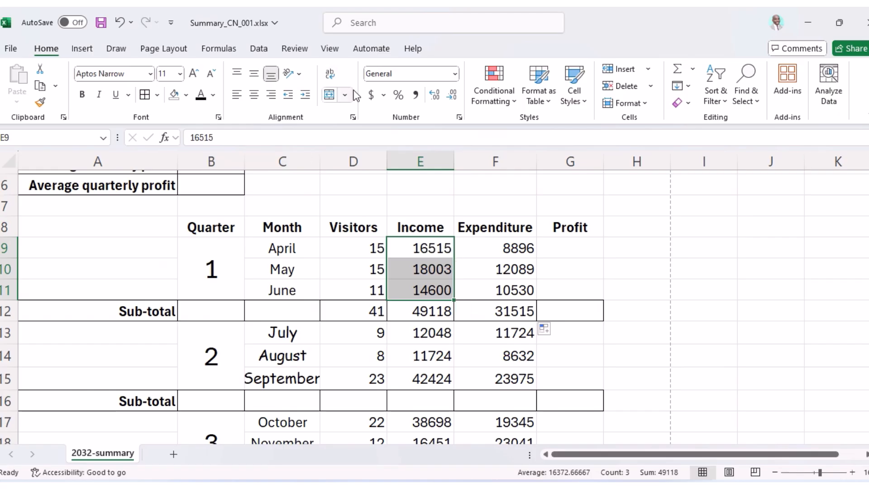
# Format April–June income E9:E11 as US dollar accounting with one decimal place.
pyautogui.click(383, 96)
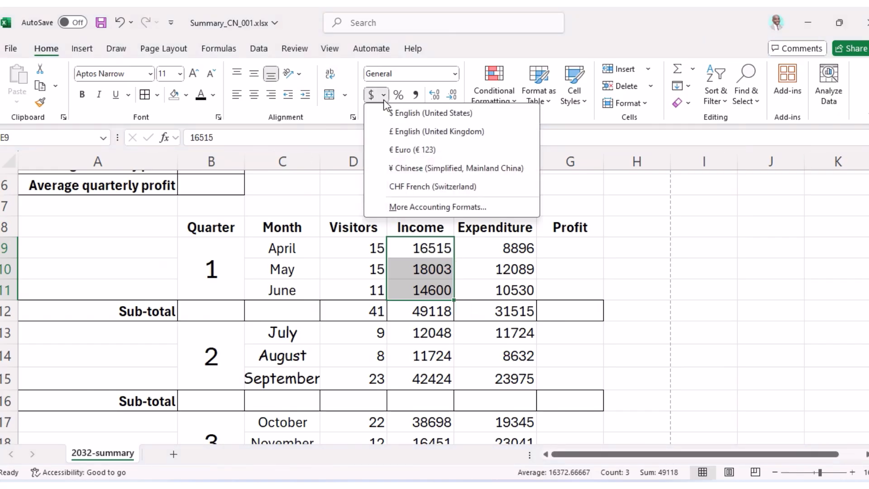
pyautogui.click(398, 114)
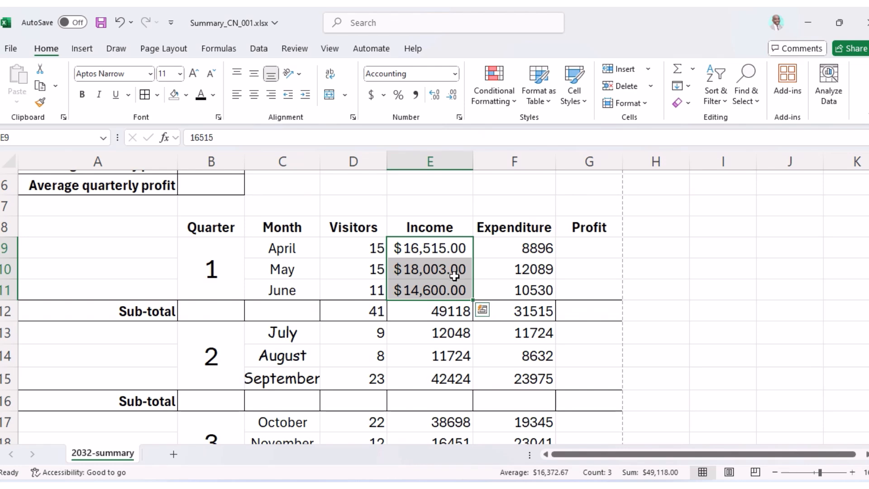
pyautogui.click(550, 486)
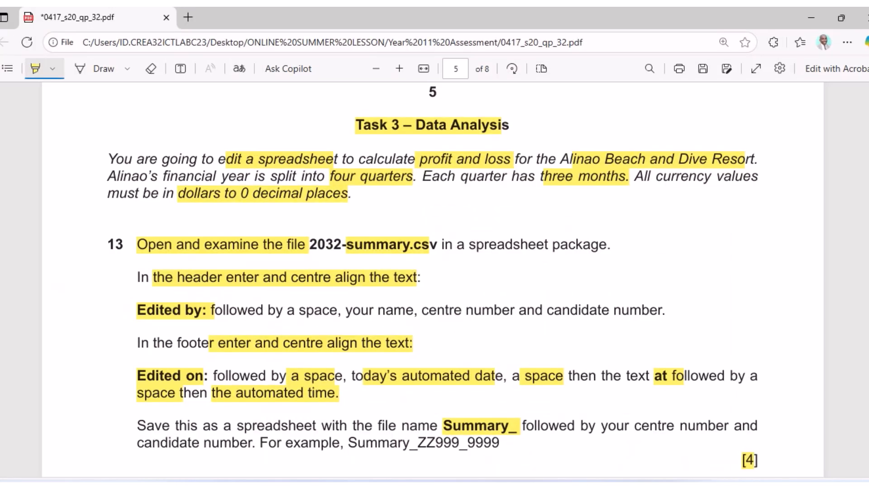
pyautogui.click(550, 486)
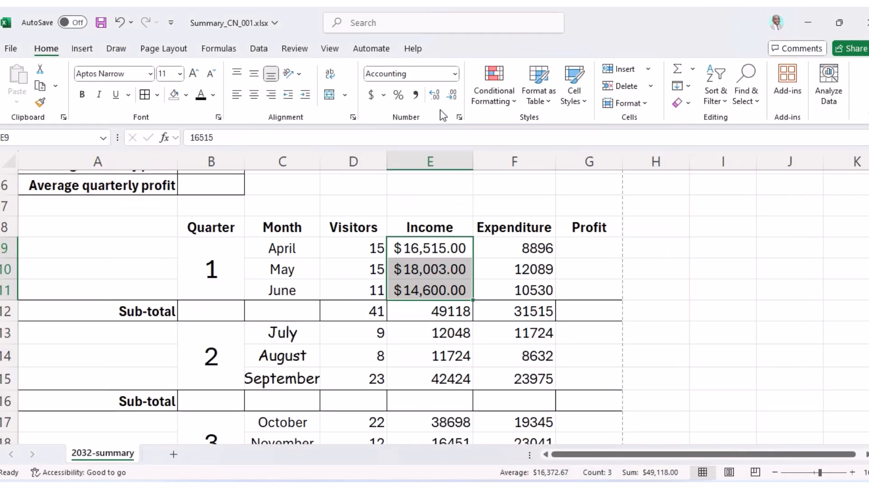
pyautogui.moveTo(443, 7)
pyautogui.click(350, 43)
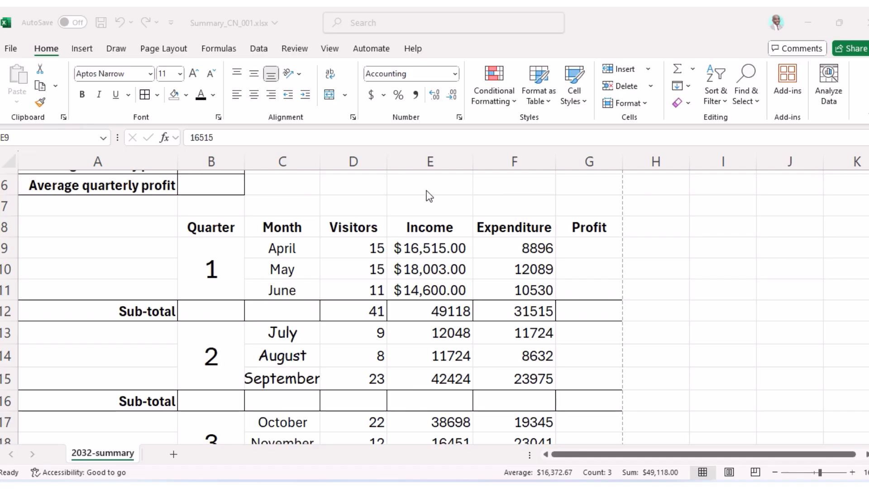
pyautogui.click(436, 94)
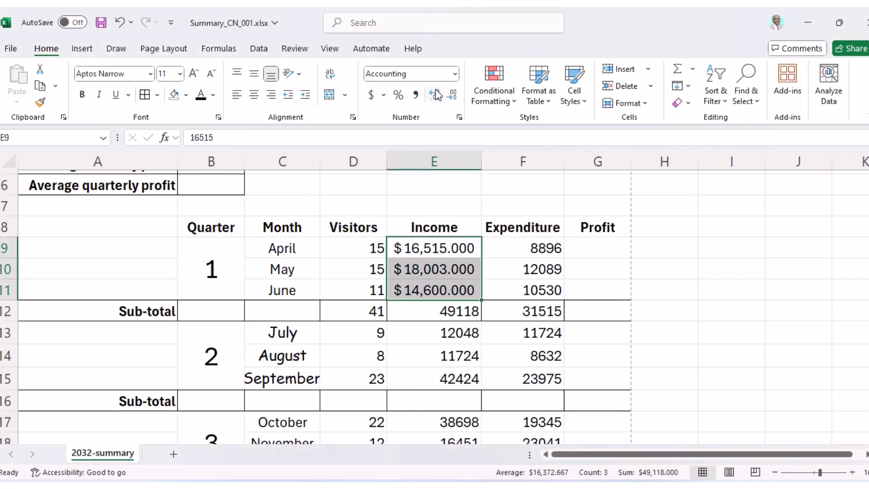
pyautogui.click(452, 95)
pyautogui.click(453, 95)
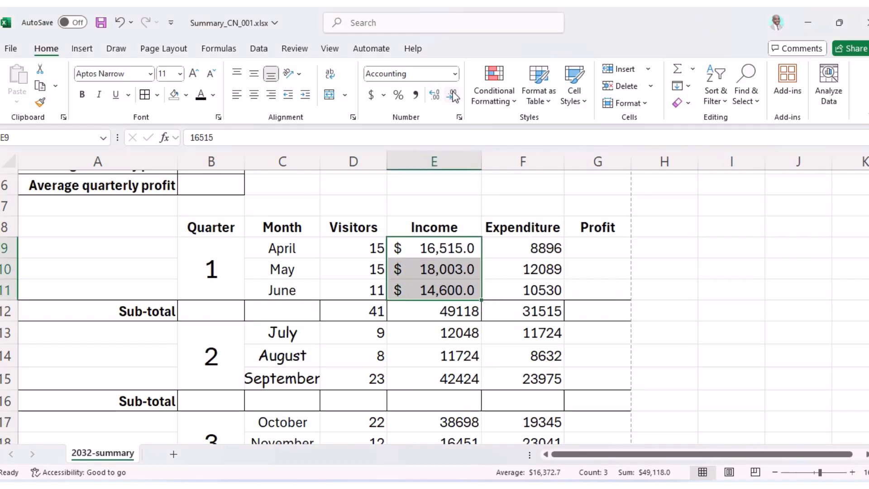
# Give the income sub-total E12 dollar accounting format with one decimal place.
pyautogui.click(439, 314)
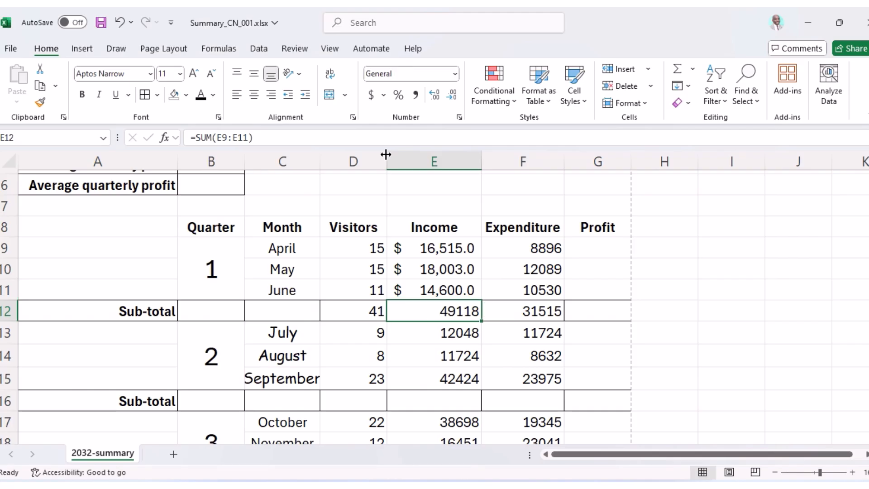
pyautogui.click(371, 94)
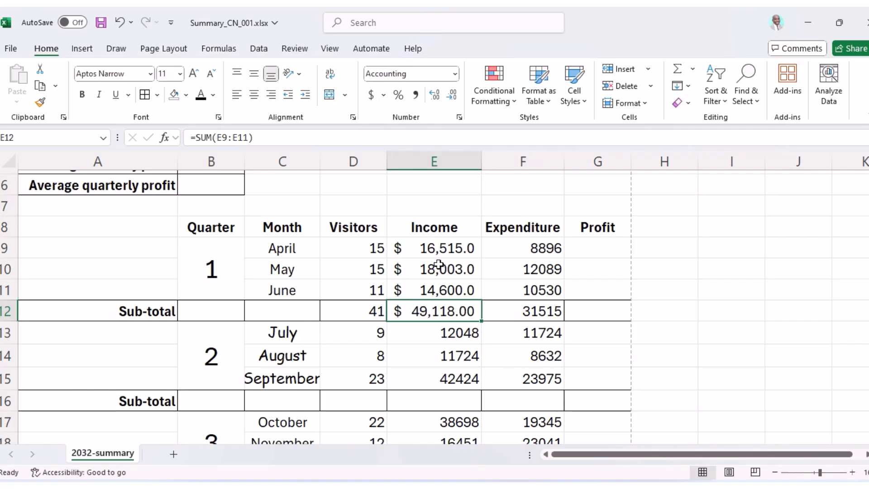
pyautogui.click(442, 93)
pyautogui.click(453, 96)
pyautogui.click(453, 96)
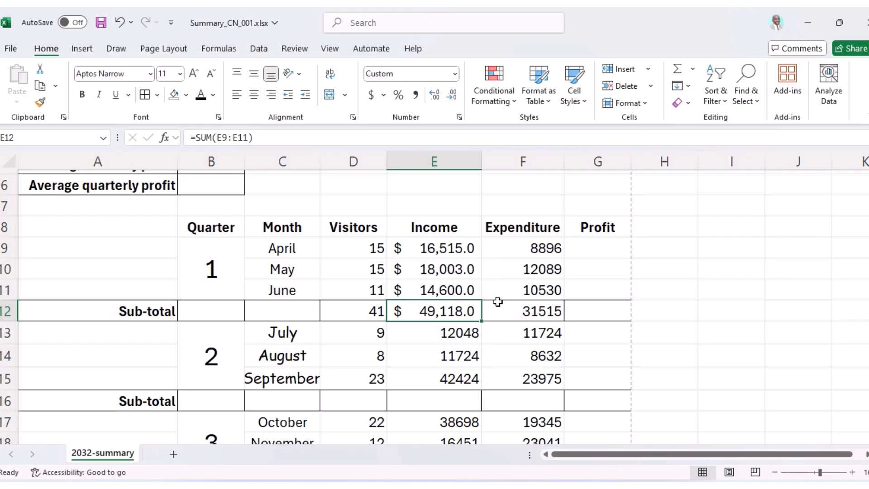
# Copy the E9:E11 income formatting onto April–June expenditure F9:F11 with Format Painter.
pyautogui.moveTo(429, 252); pyautogui.dragTo(436, 290)
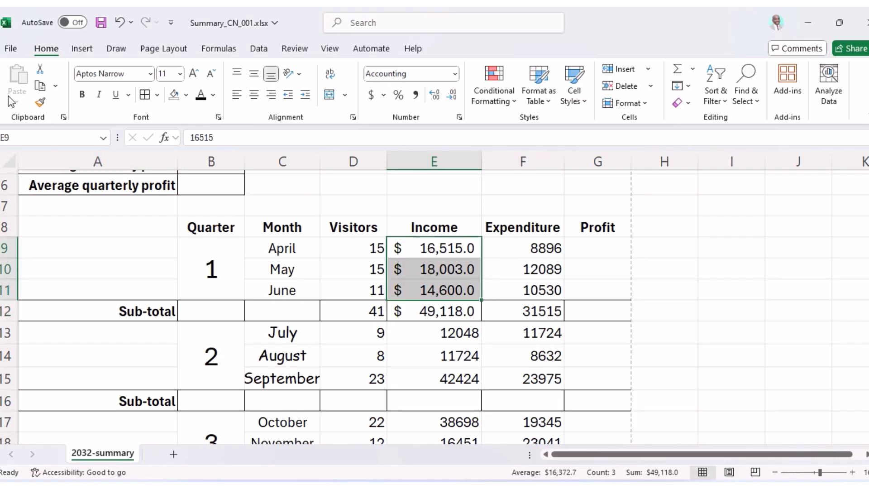
pyautogui.click(40, 104)
pyautogui.moveTo(534, 248); pyautogui.dragTo(544, 289)
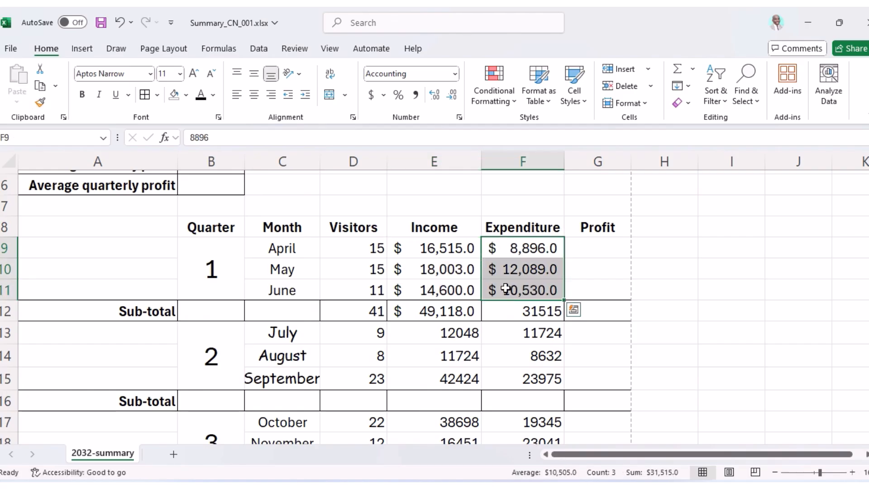
# Copy E12's dollar sub-total format onto F12 with Format Painter.
pyautogui.click(435, 318)
pyautogui.click(40, 104)
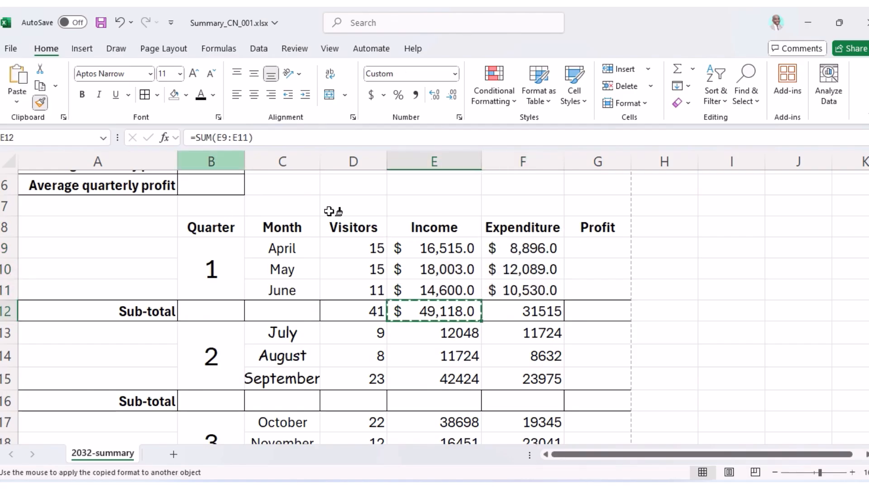
pyautogui.click(521, 311)
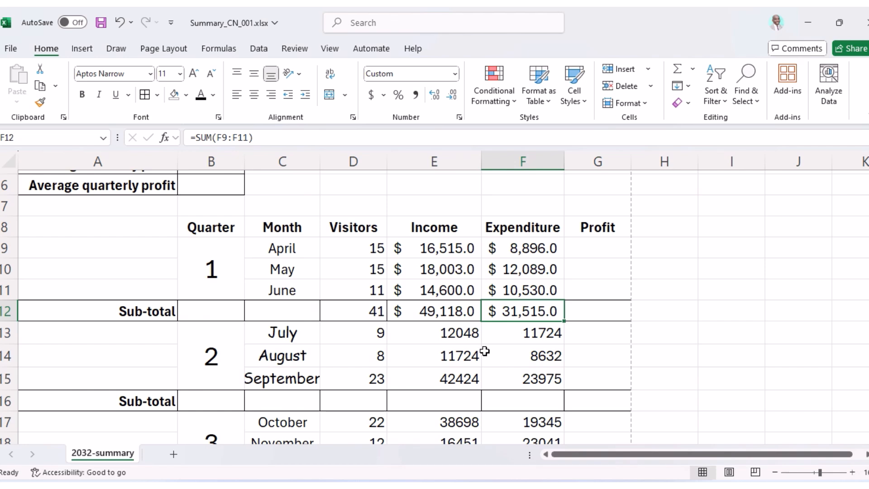
# Apply the dollar accounting format to July–September income and expenditure.
pyautogui.click(425, 250)
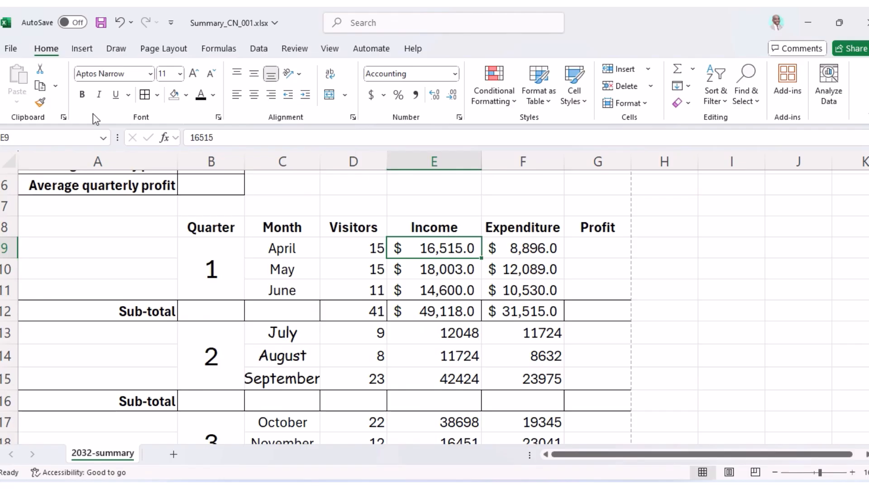
pyautogui.click(42, 104)
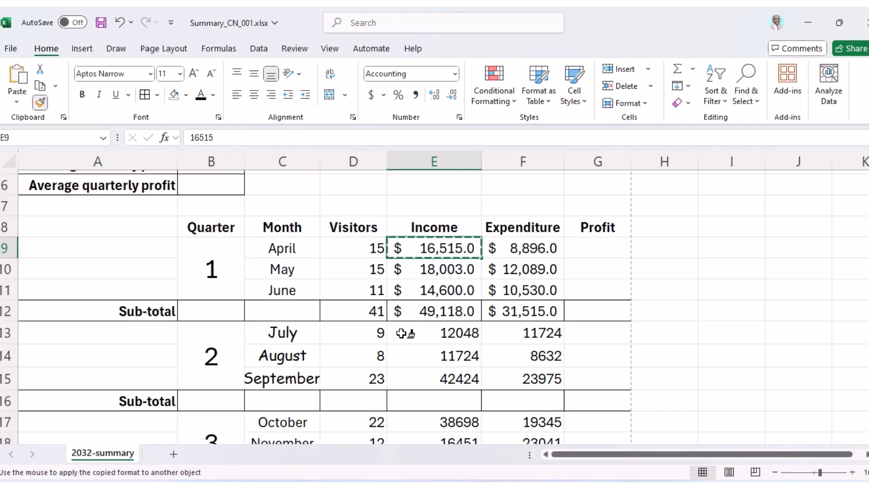
pyautogui.moveTo(421, 334); pyautogui.dragTo(434, 372)
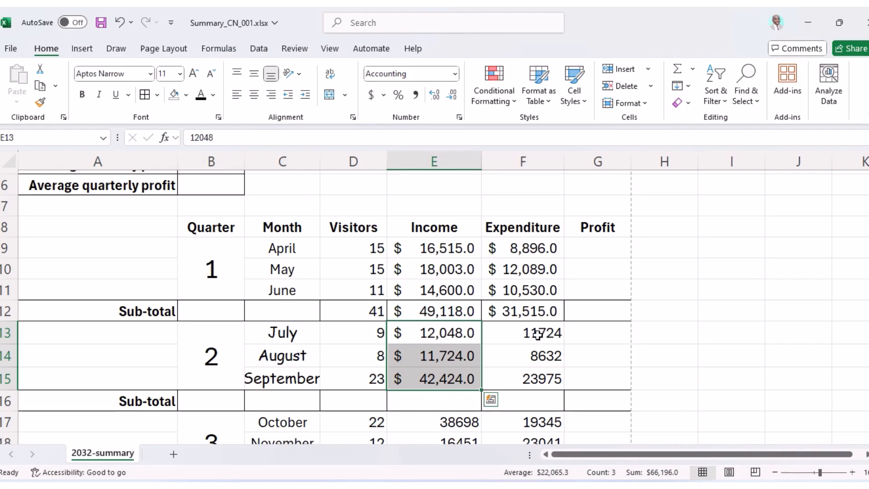
pyautogui.click(40, 102)
pyautogui.moveTo(532, 338); pyautogui.dragTo(538, 376)
# Apply the same dollar format to October–December and January–March income and expenditure.
pyautogui.scroll(-2, 525, 380)
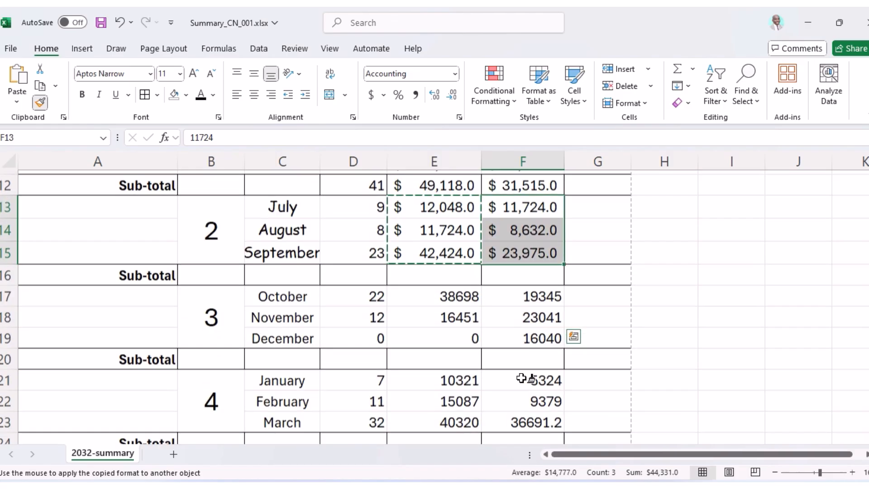
pyautogui.moveTo(444, 295); pyautogui.dragTo(456, 330)
pyautogui.moveTo(534, 297); pyautogui.dragTo(543, 337)
pyautogui.moveTo(440, 378); pyautogui.dragTo(451, 415)
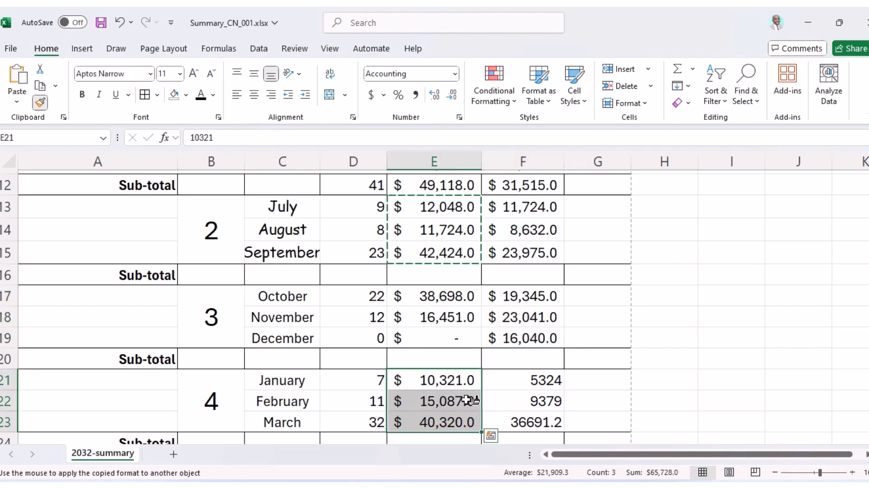
pyautogui.moveTo(509, 379); pyautogui.dragTo(513, 414)
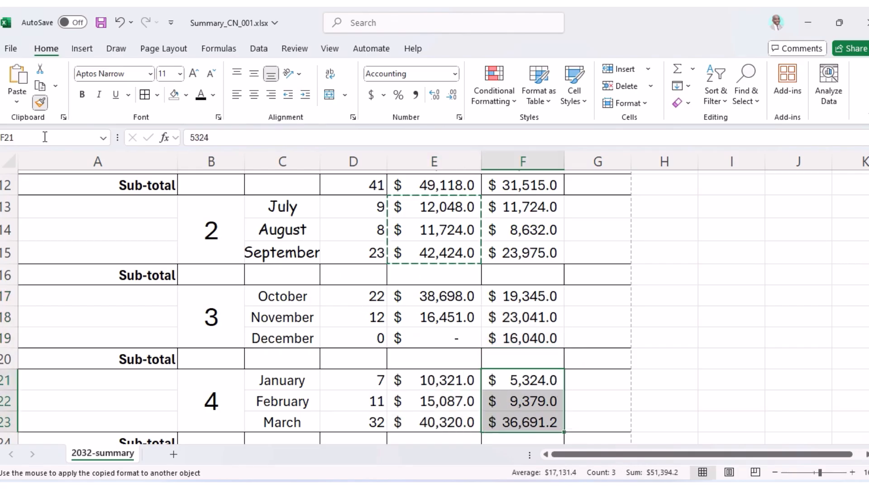
pyautogui.click(41, 102)
# Restyle the July–September month names to match the October–December ones in C17:C19.
pyautogui.click(283, 298)
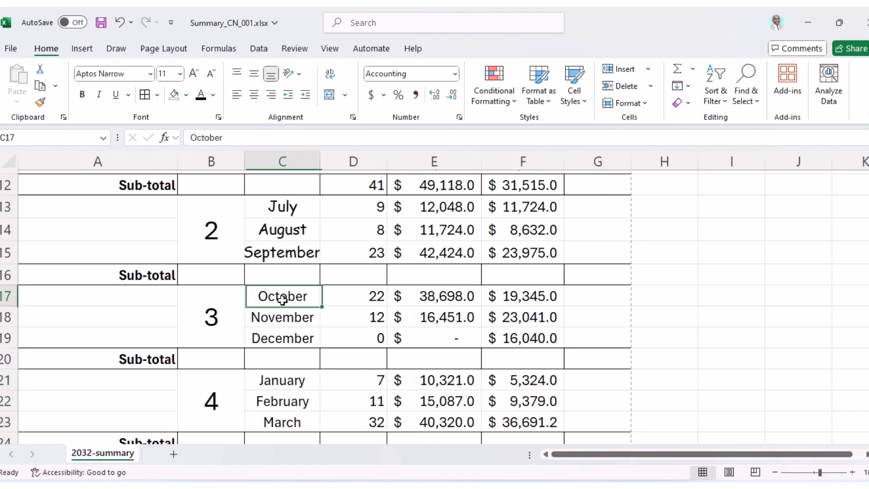
pyautogui.moveTo(283, 299); pyautogui.dragTo(282, 338)
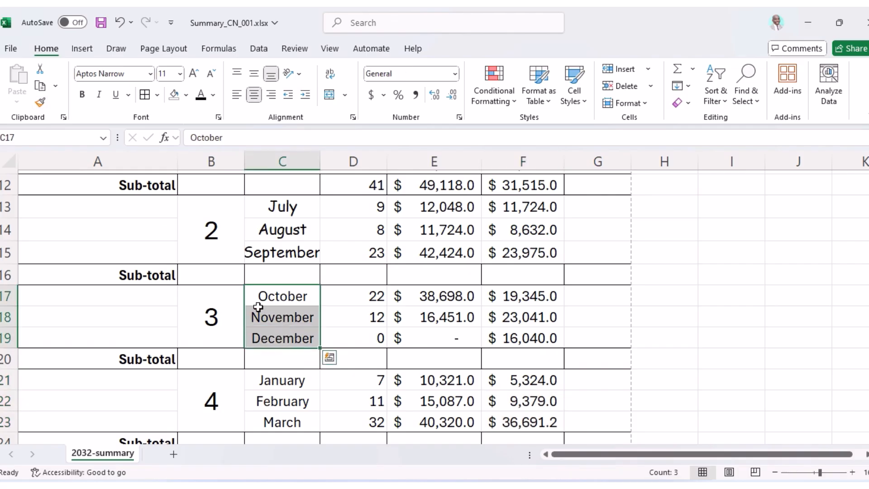
pyautogui.click(48, 103)
pyautogui.moveTo(269, 208); pyautogui.dragTo(274, 250)
pyautogui.click(465, 311)
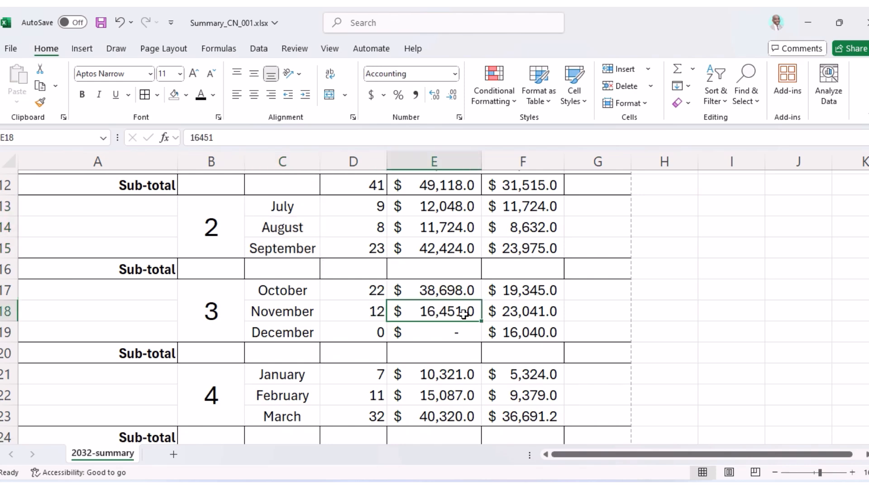
pyautogui.scroll(2, 465, 310)
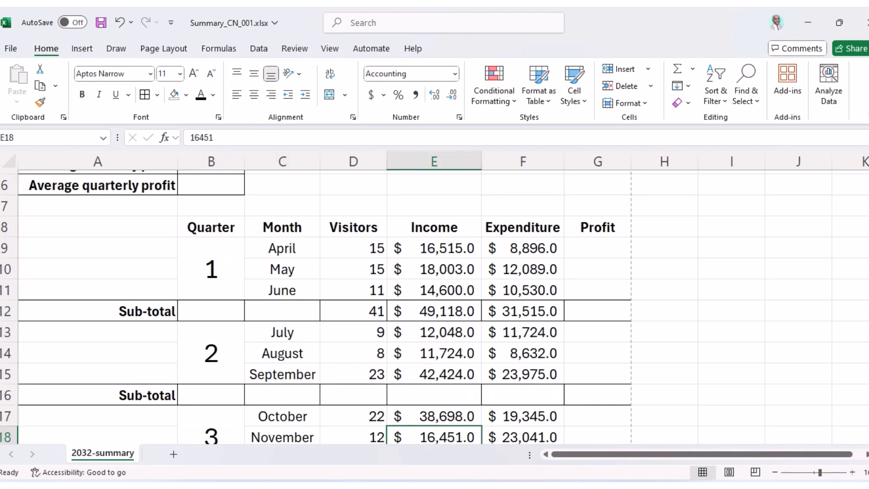
pyautogui.click(567, 486)
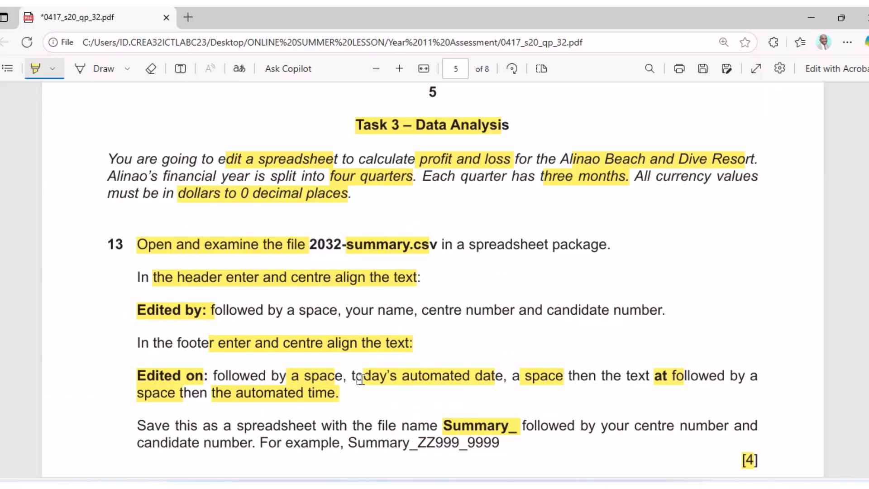
# Scroll the exam paper down to page 6, showing questions 16 to 21.
pyautogui.scroll(-15, 319, 341)
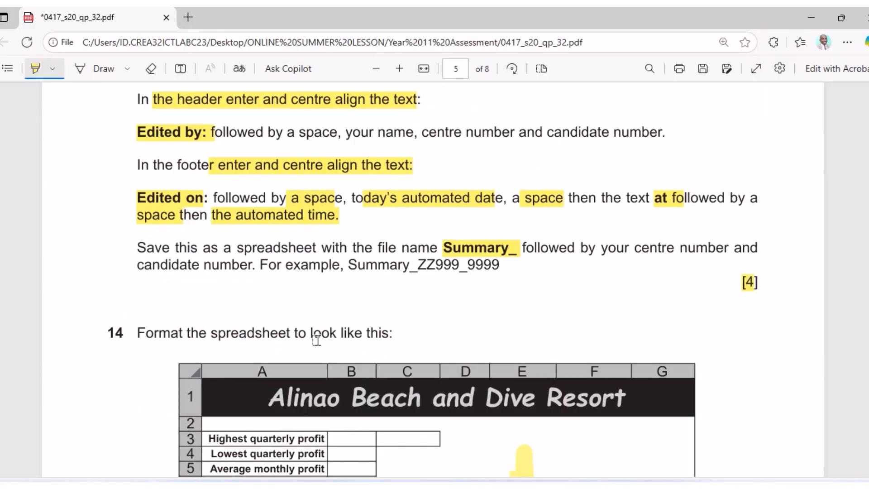
pyautogui.scroll(-5, 318, 341)
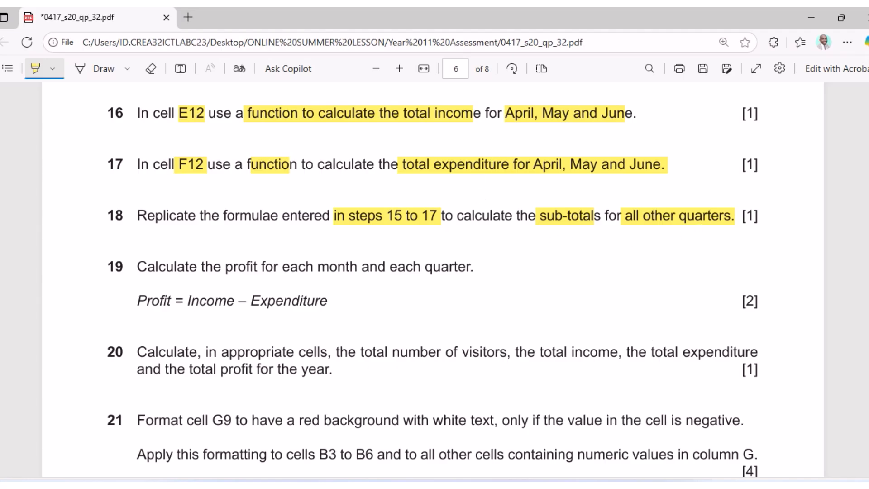
# Switch back to Summary_CN_001.xlsx and scroll down to the quarterly sub-total rows.
pyautogui.click(516, 486)
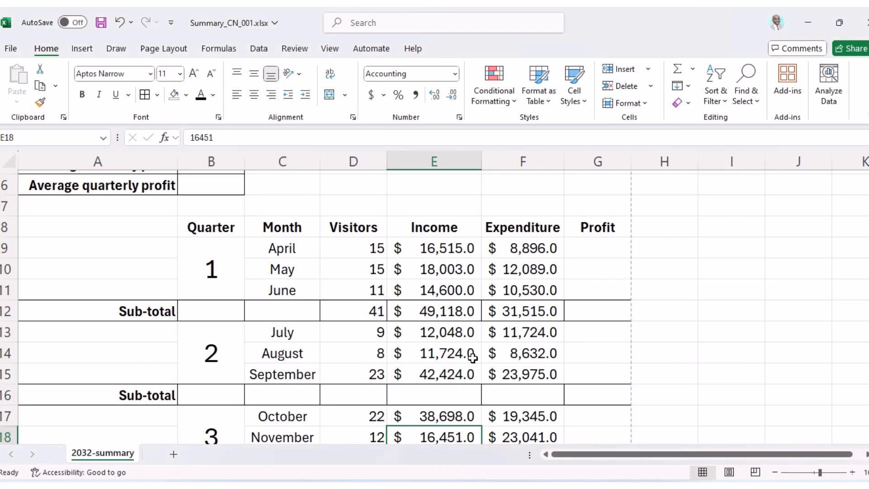
pyautogui.scroll(-1, 472, 356)
# Enter =SUM(D13:D15) in D16 and fill it across to F16 for quarter 2.
pyautogui.click(440, 334)
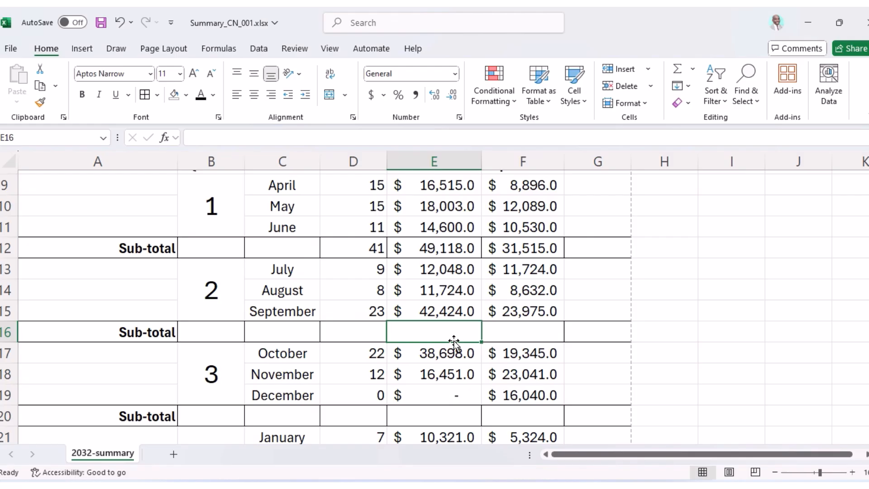
pyautogui.write('=')
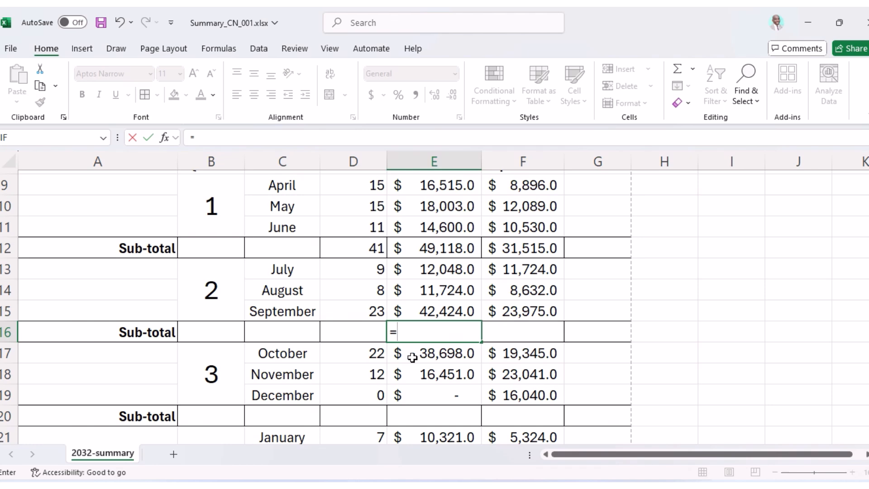
pyautogui.click(364, 337)
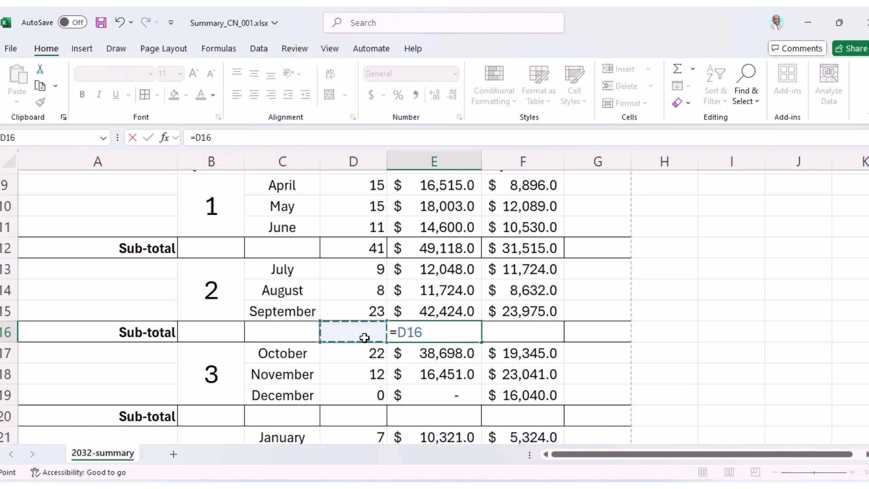
pyautogui.press('Escape')
pyautogui.click(364, 337)
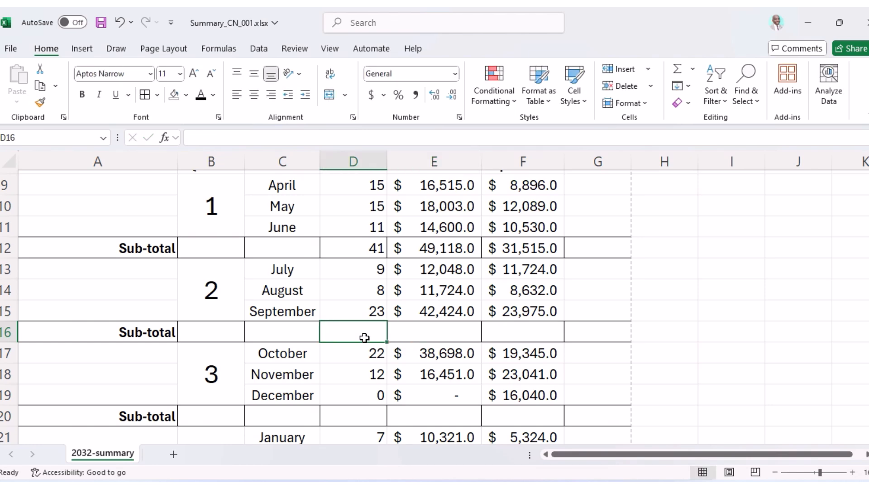
pyautogui.write('=s')
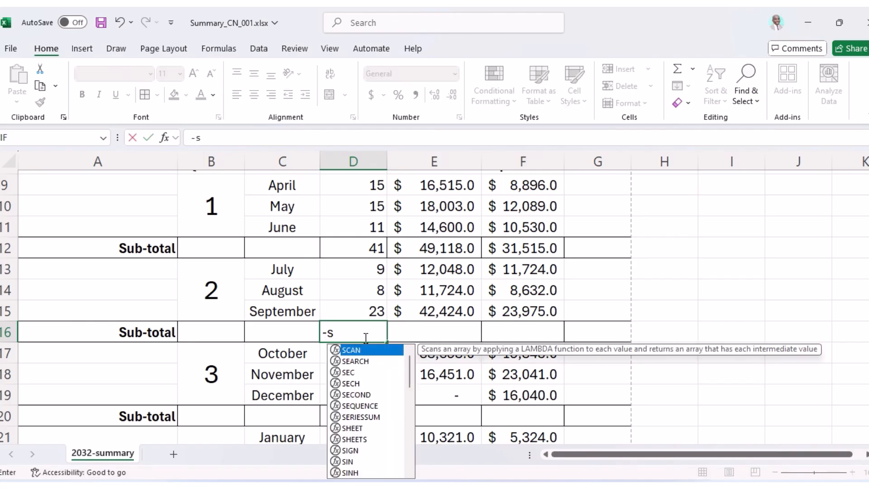
pyautogui.press('BackSpace')
pyautogui.press('BackSpace')
pyautogui.write('=')
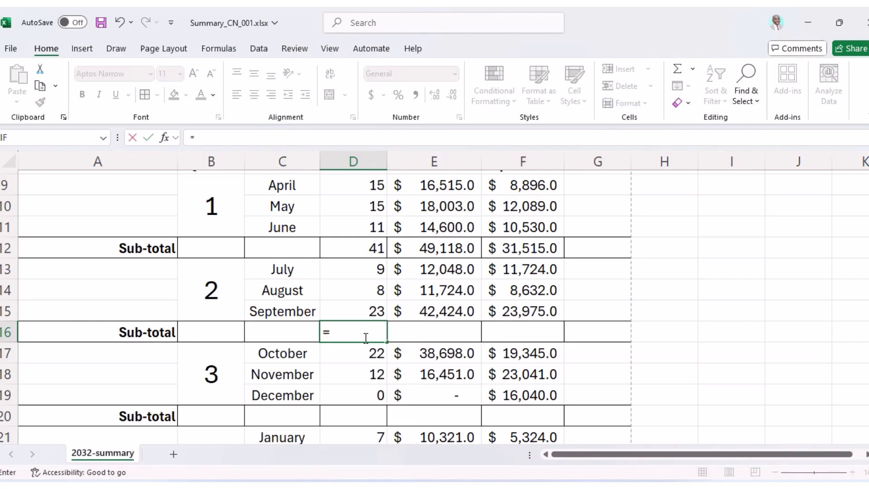
pyautogui.write('sum(')
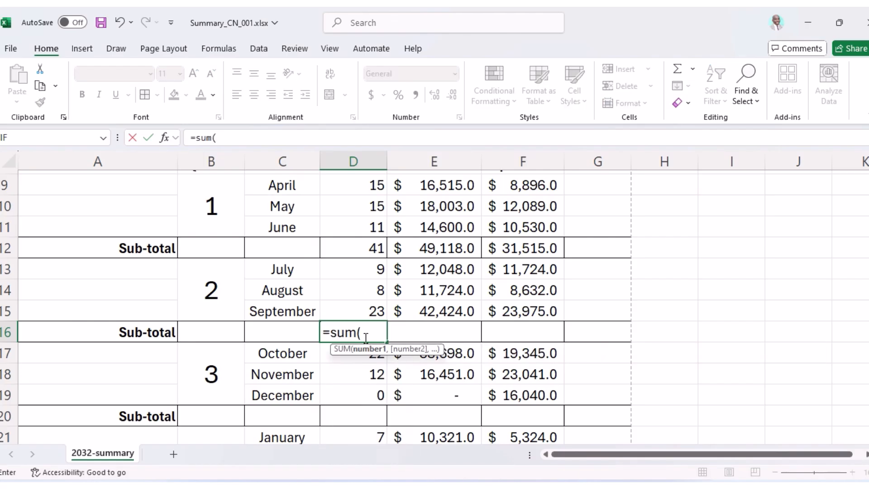
pyautogui.moveTo(371, 270); pyautogui.dragTo(365, 309)
pyautogui.press('Return')
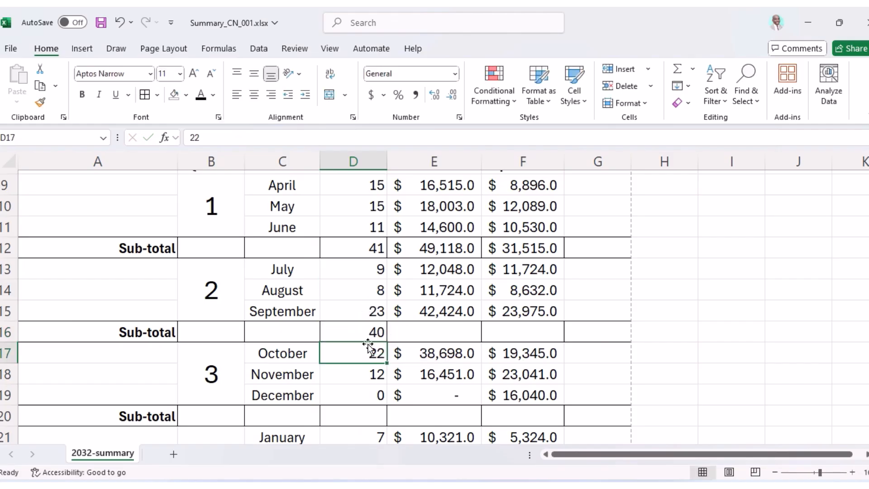
pyautogui.click(366, 331)
pyautogui.moveTo(386, 342); pyautogui.dragTo(553, 341)
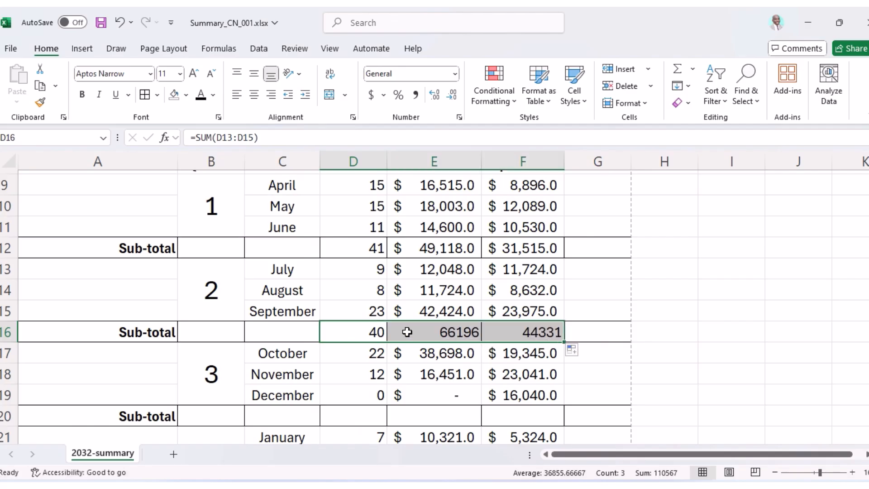
# Enter =SUM(D17:D19) in D20 and fill it across to F20 for quarter 3.
pyautogui.click(365, 412)
pyautogui.write('=sum')
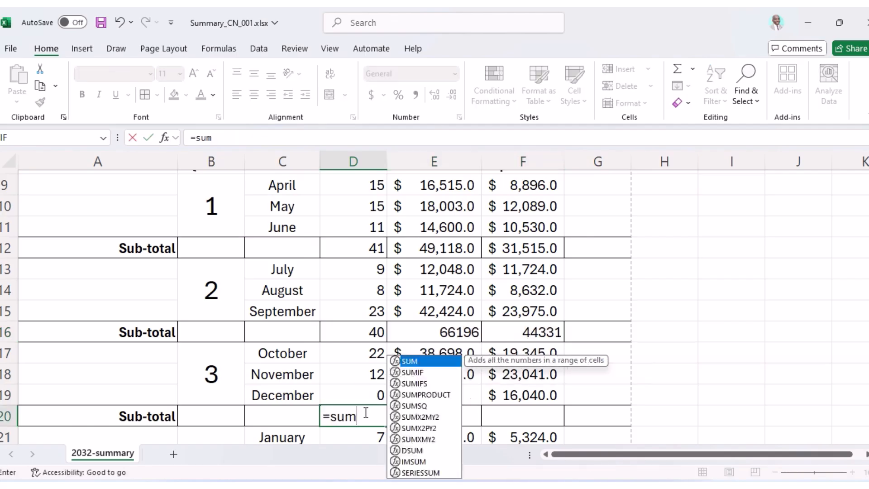
pyautogui.write('(')
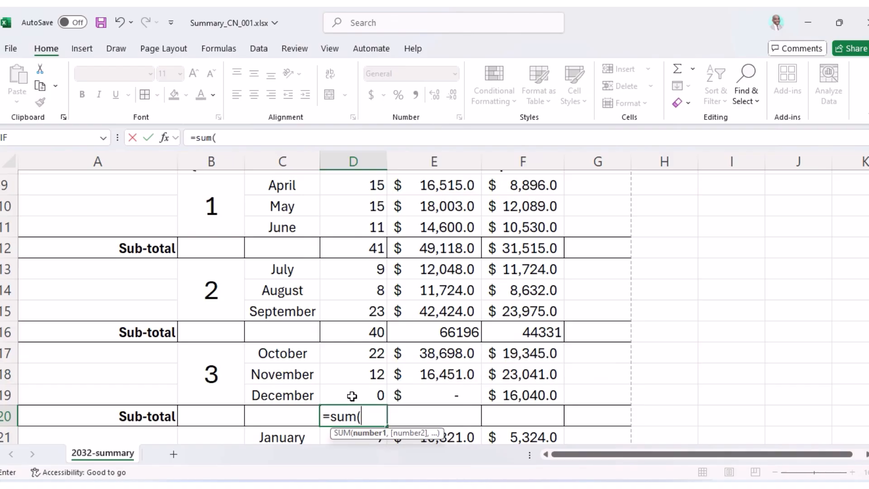
pyautogui.moveTo(360, 355); pyautogui.dragTo(367, 393)
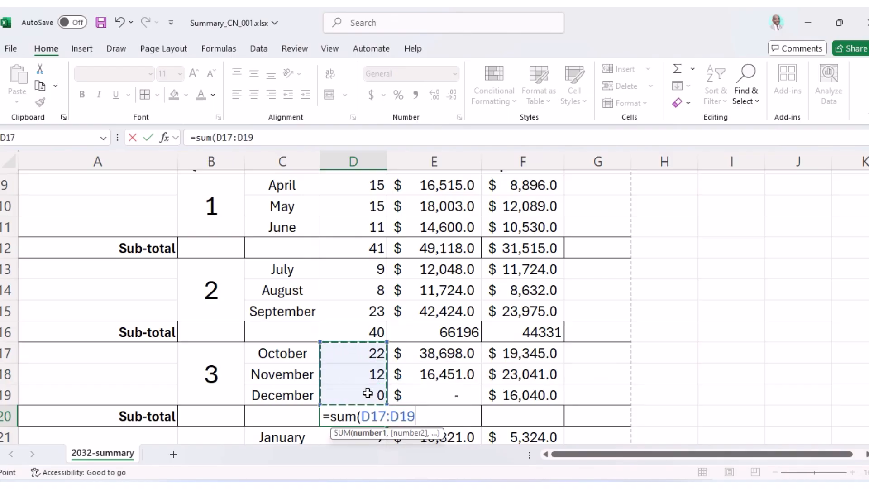
pyautogui.press('Return')
pyautogui.click(368, 411)
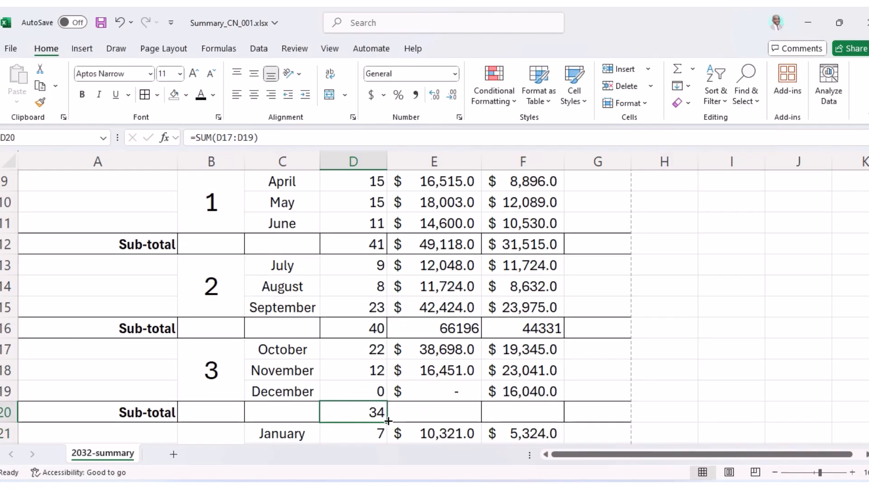
pyautogui.moveTo(389, 422); pyautogui.dragTo(530, 412)
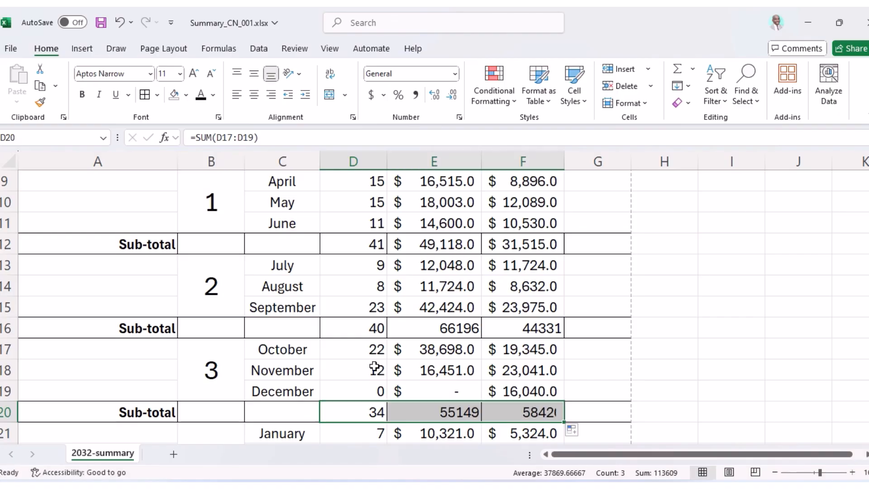
# Enter =SUM(D21:D23) in D24 and fill it across to F24 for quarter 4.
pyautogui.scroll(-2, 335, 349)
pyautogui.click(349, 368)
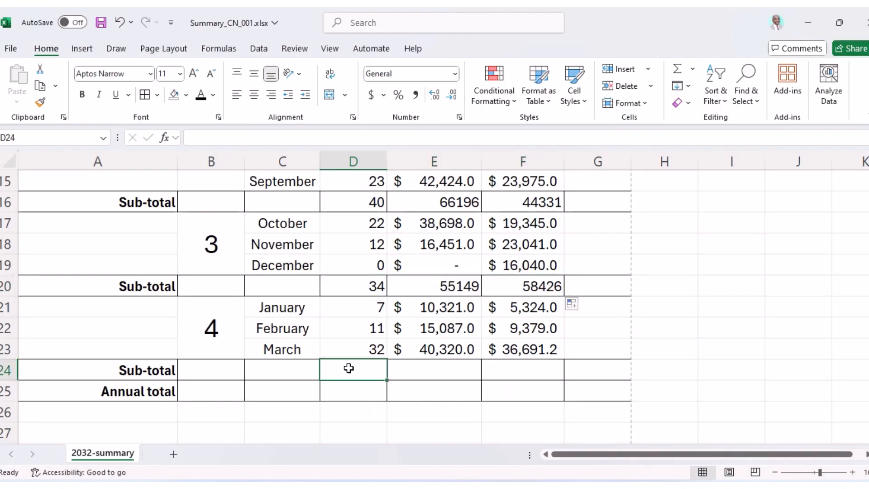
pyautogui.write('=sum')
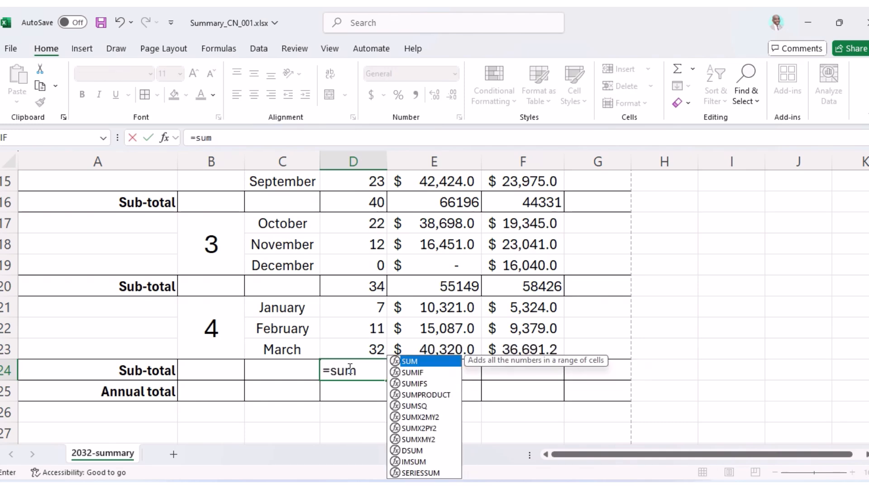
pyautogui.write('(')
pyautogui.click(370, 310)
pyautogui.moveTo(370, 309); pyautogui.dragTo(377, 349)
pyautogui.press('Return')
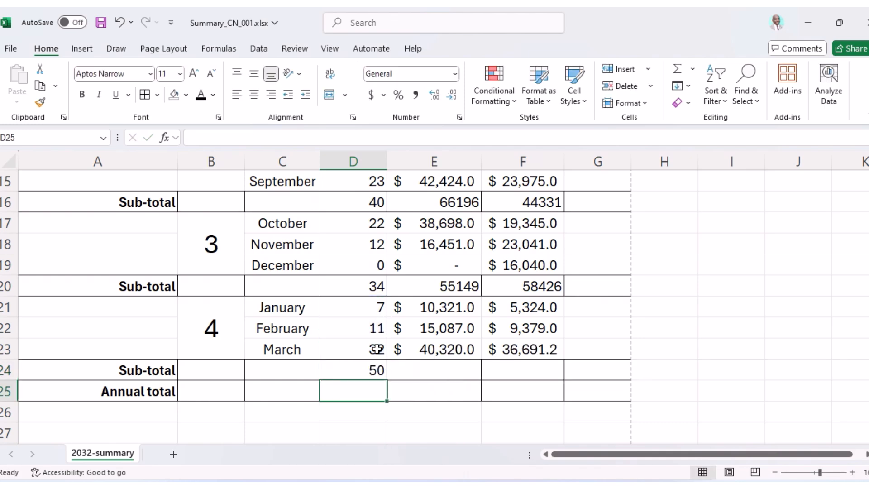
pyautogui.click(378, 372)
pyautogui.moveTo(388, 381); pyautogui.dragTo(545, 373)
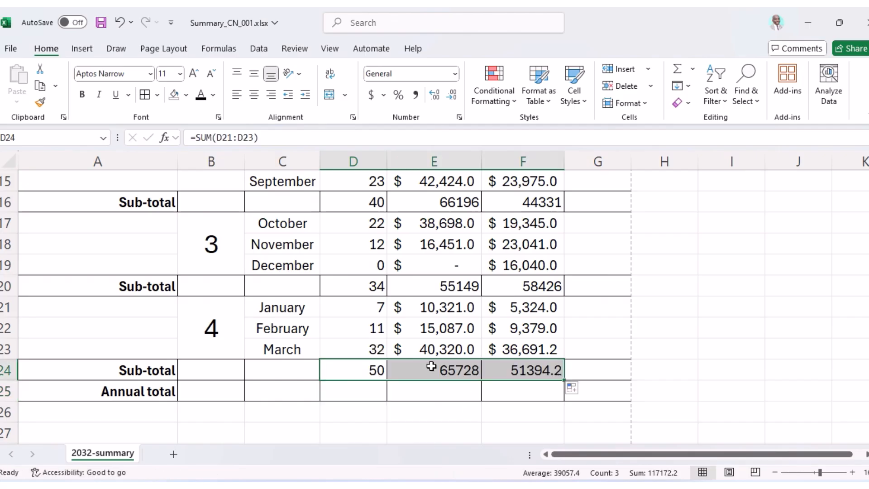
pyautogui.click(432, 366)
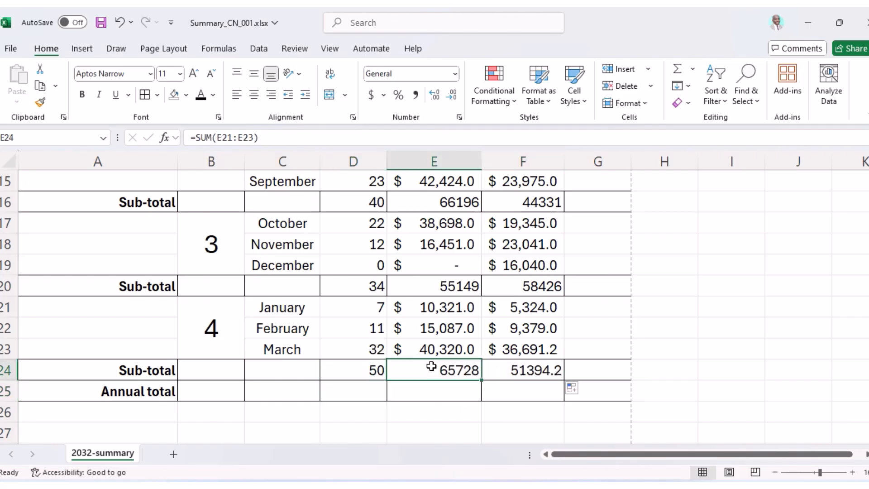
# Copy E21's dollar format onto the E and F sub-totals in rows 16, 20 and 24.
pyautogui.click(433, 309)
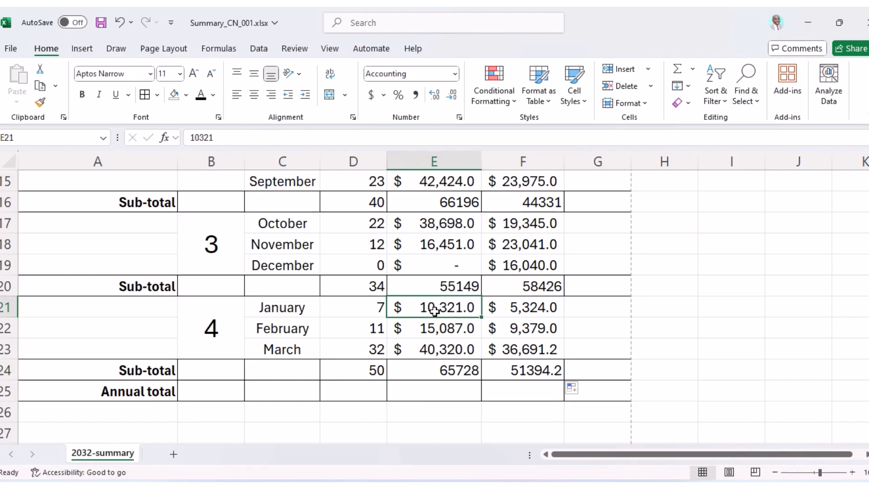
pyautogui.click(41, 103)
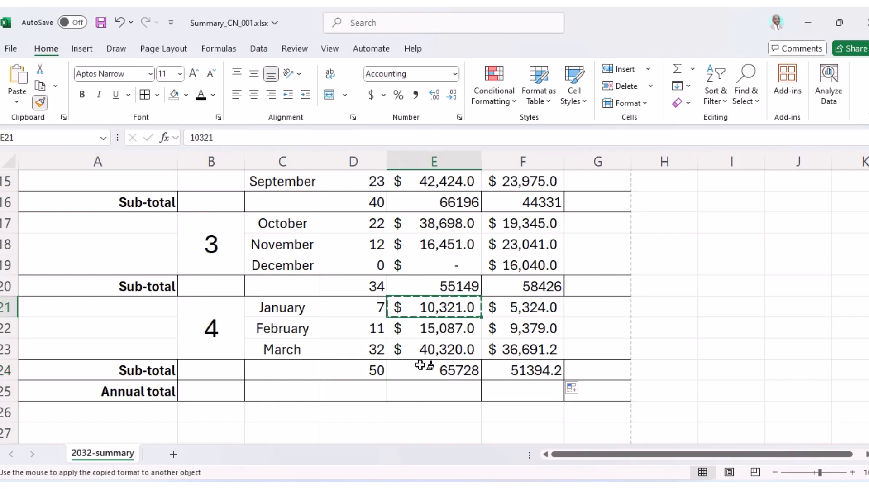
pyautogui.click(469, 369)
pyautogui.click(537, 371)
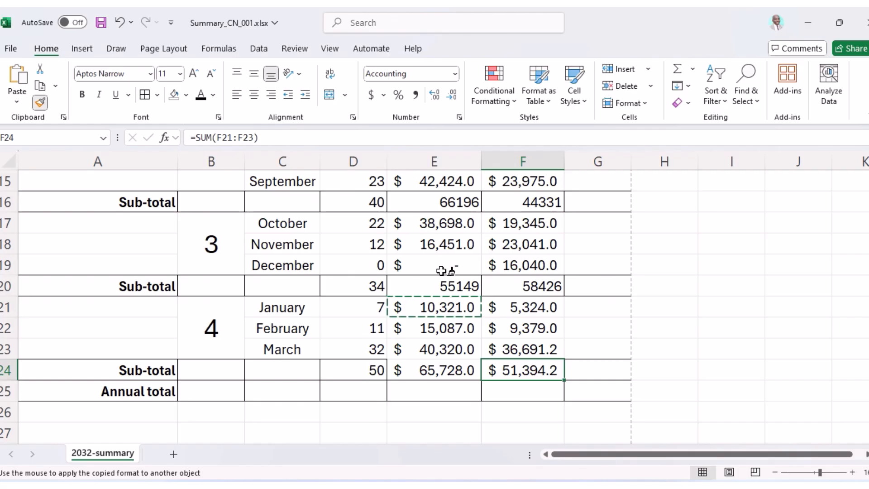
pyautogui.click(462, 286)
pyautogui.click(532, 286)
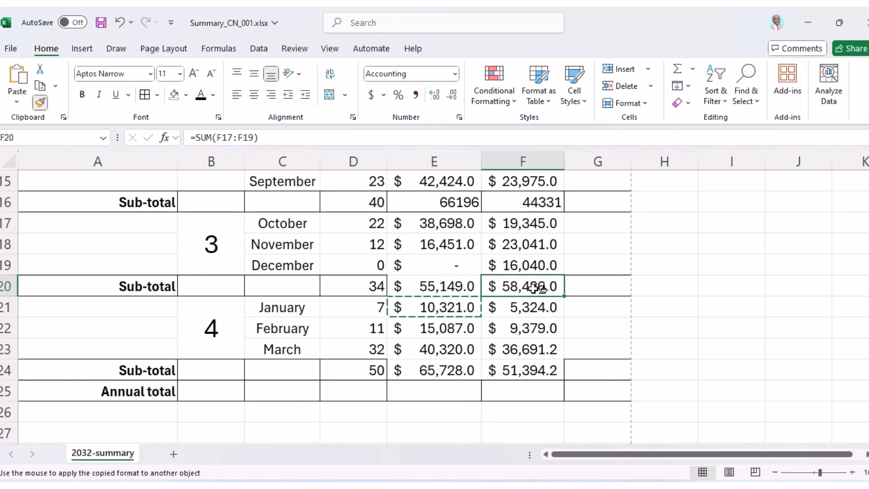
pyautogui.click(426, 202)
pyautogui.click(546, 202)
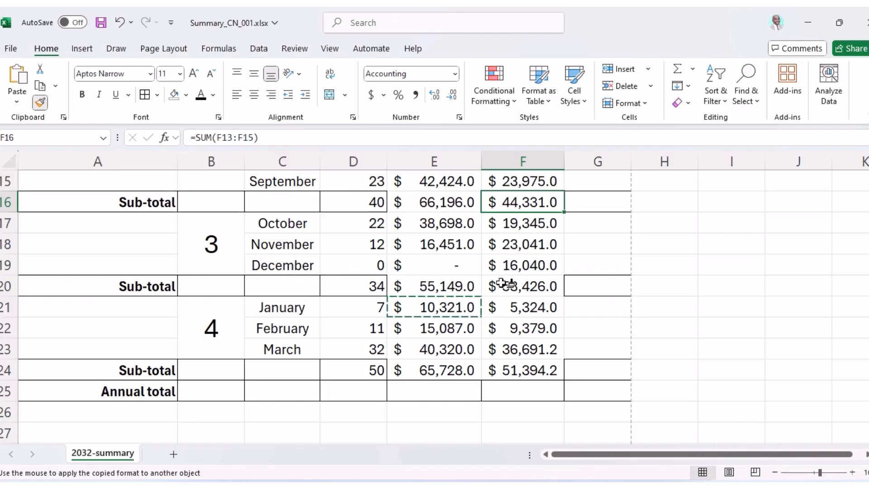
pyautogui.scroll(2, 505, 278)
pyautogui.scroll(1, 505, 278)
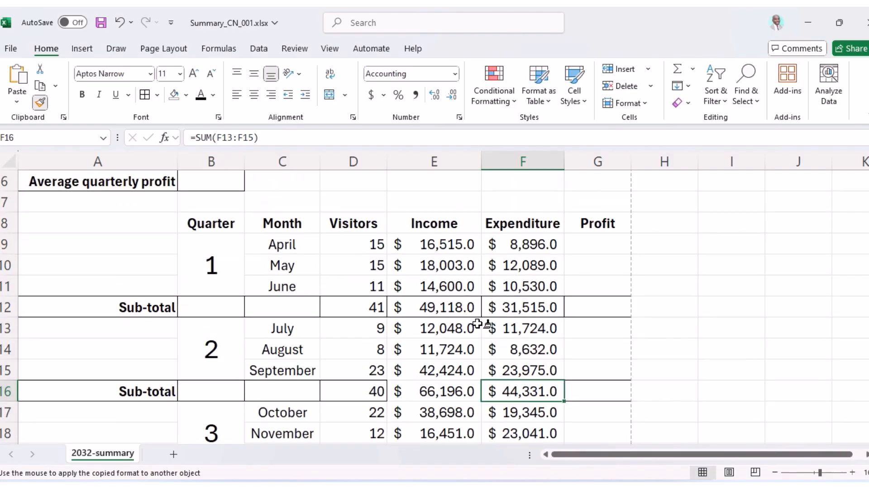
pyautogui.press('Escape')
# Add borders to the quarter 3 sub-total row D20:G20, then return to the exam paper.
pyautogui.moveTo(380, 389); pyautogui.dragTo(588, 395)
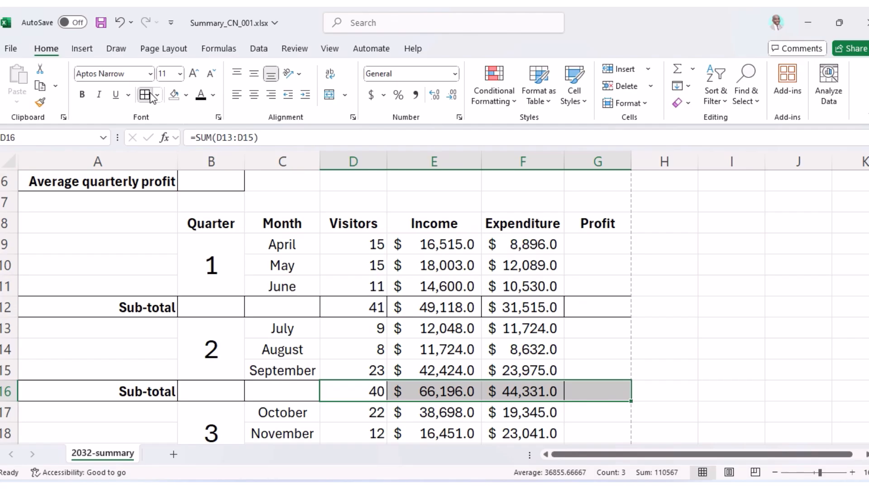
pyautogui.scroll(-2, 346, 285)
pyautogui.click(392, 349)
pyautogui.moveTo(392, 349); pyautogui.dragTo(582, 350)
pyautogui.click(145, 95)
pyautogui.moveTo(386, 433); pyautogui.dragTo(573, 433)
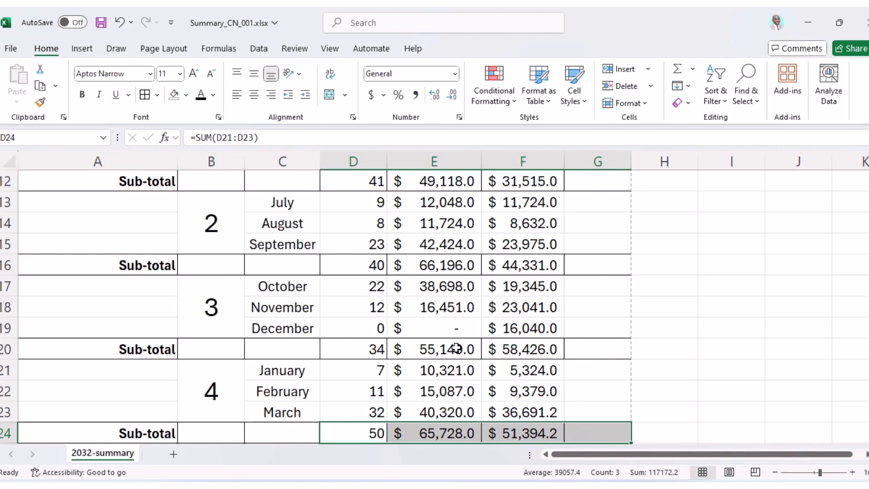
pyautogui.hotkey('alt', 'Tab')
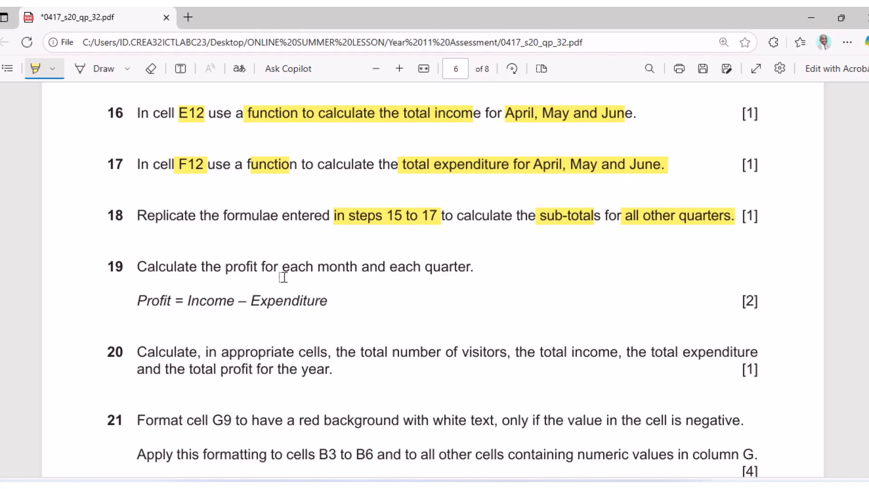
# Highlight 'each month' and 'Profit = Income – Expenditure' in question 19, then return to Excel.
pyautogui.moveTo(282, 267)
pyautogui.mouseDown()
pyautogui.moveTo(360, 286)
pyautogui.moveTo(479, 270)
pyautogui.mouseUp()
pyautogui.moveTo(136, 300); pyautogui.dragTo(327, 299)
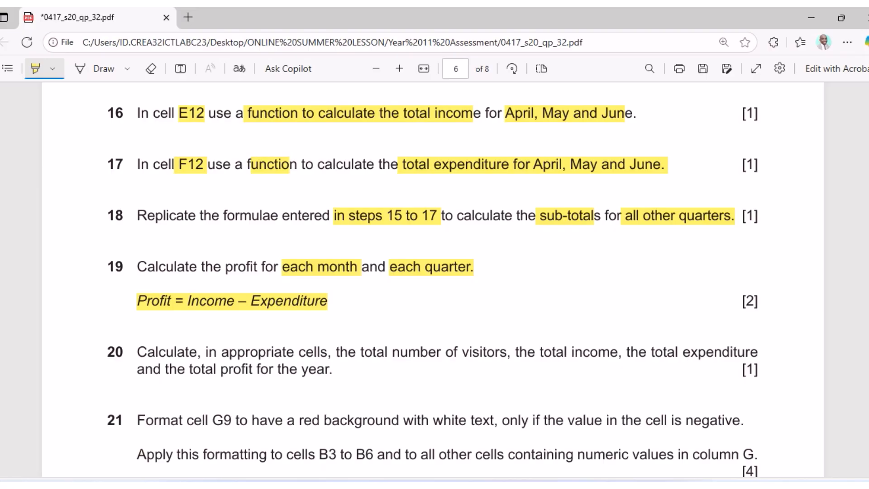
pyautogui.click(545, 486)
pyautogui.scroll(4, 516, 318)
pyautogui.scroll(-2, 517, 318)
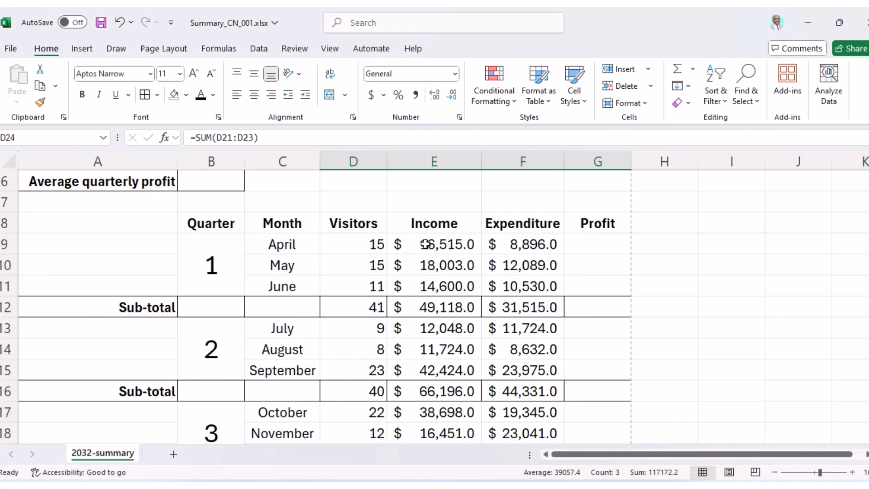
# Enter the profit formula =E9-F9 in G9 and fill it down to G24.
pyautogui.click(580, 240)
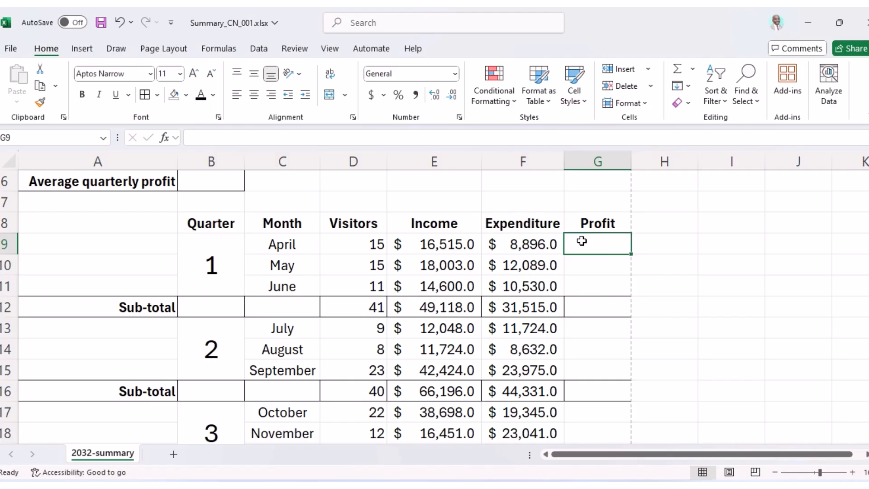
pyautogui.write('=')
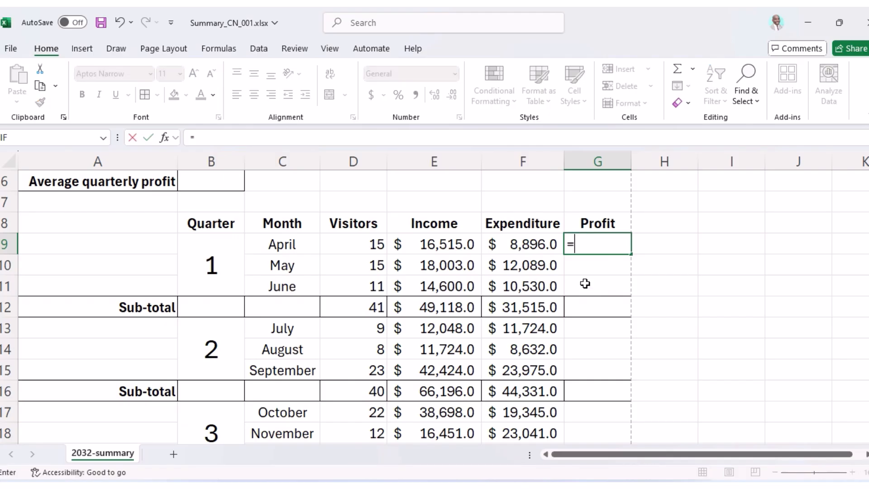
pyautogui.hotkey('alt', 'Tab')
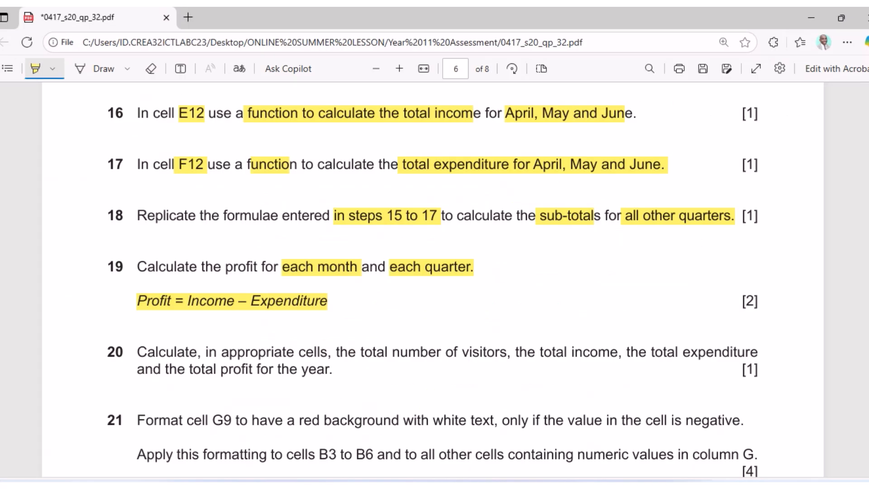
pyautogui.hotkey('alt', 'Tab')
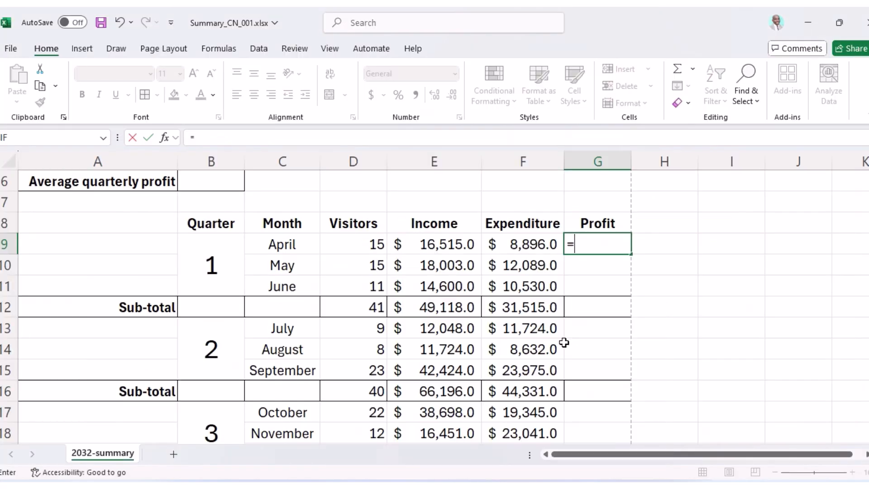
pyautogui.click(445, 245)
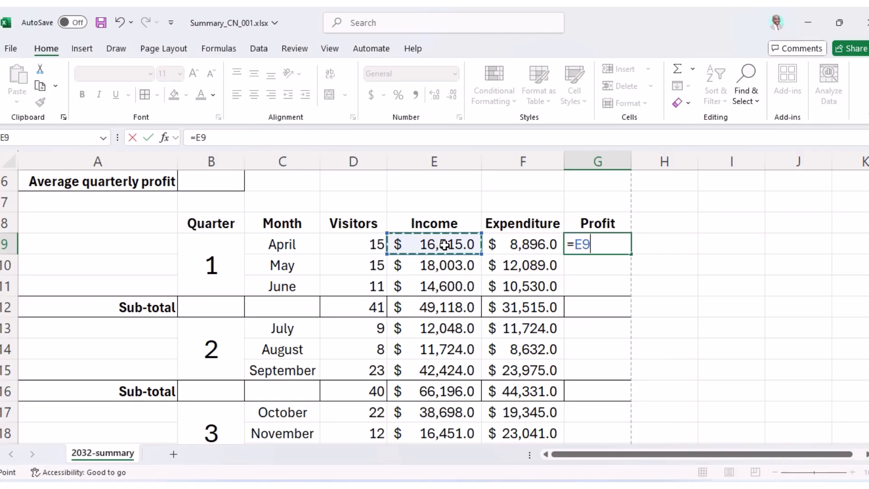
pyautogui.write('-')
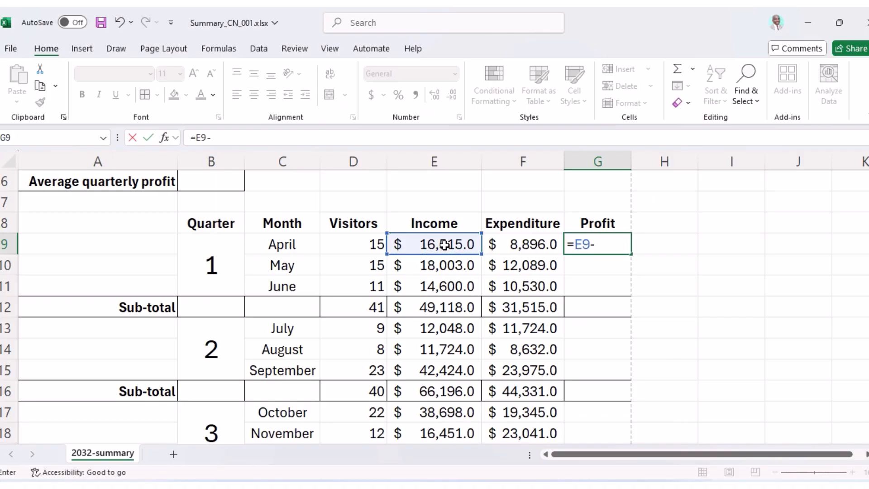
pyautogui.click(516, 245)
pyautogui.press('Return')
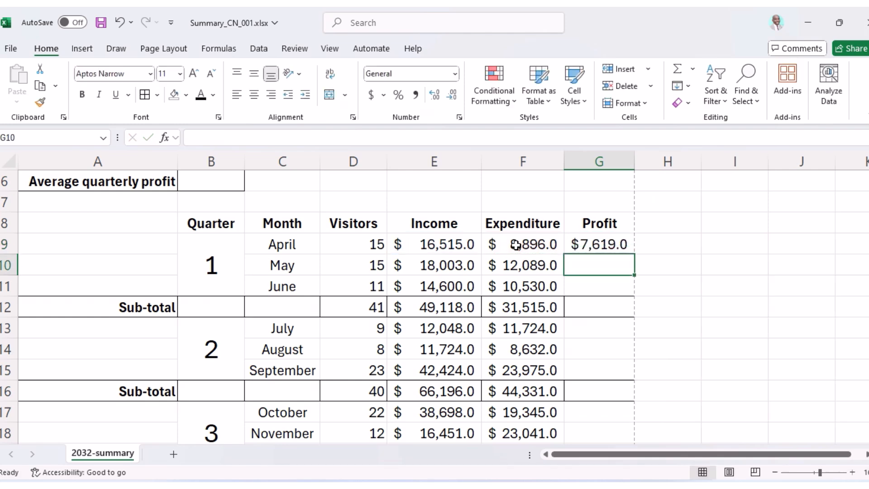
pyautogui.click(608, 243)
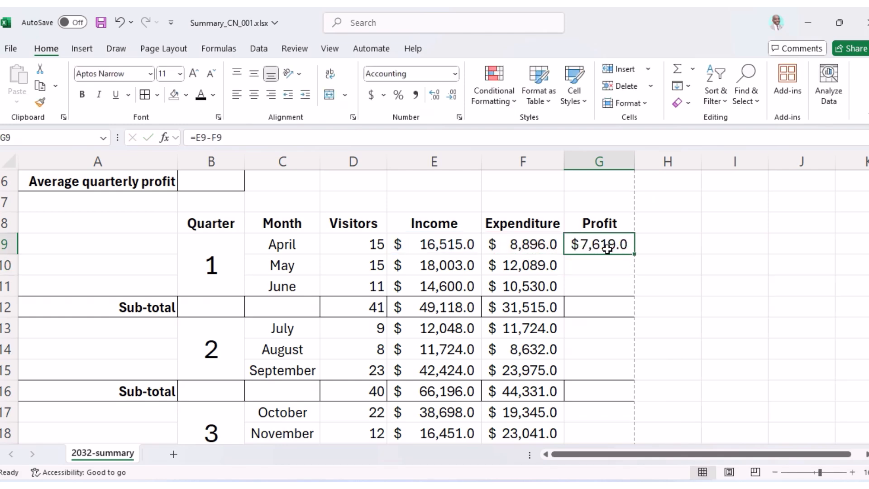
pyautogui.moveTo(635, 255); pyautogui.dragTo(632, 291)
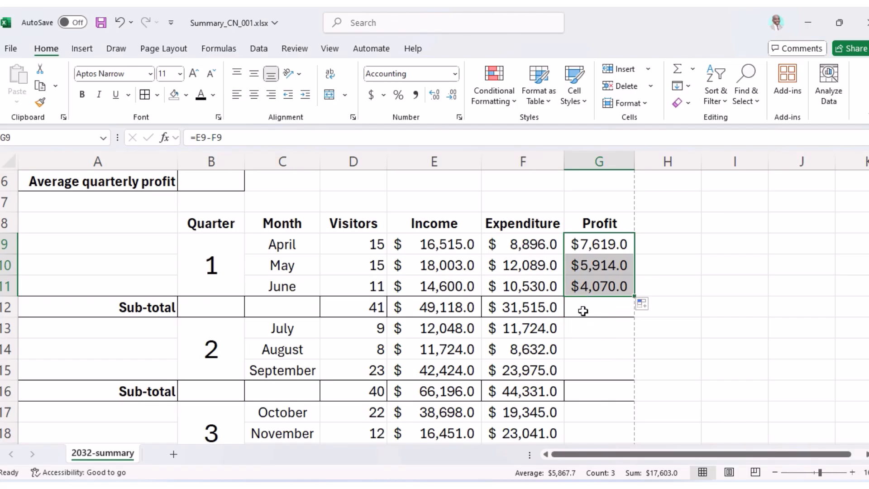
pyautogui.moveTo(636, 297); pyautogui.dragTo(643, 409)
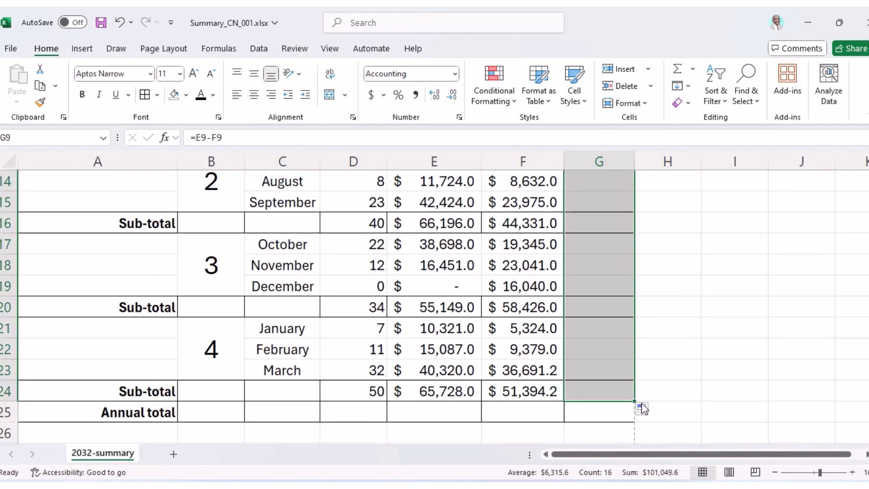
# Autofit column G and check the quarterly profit sub-totals, quarter 4 showing $14,333.8.
pyautogui.click(559, 393)
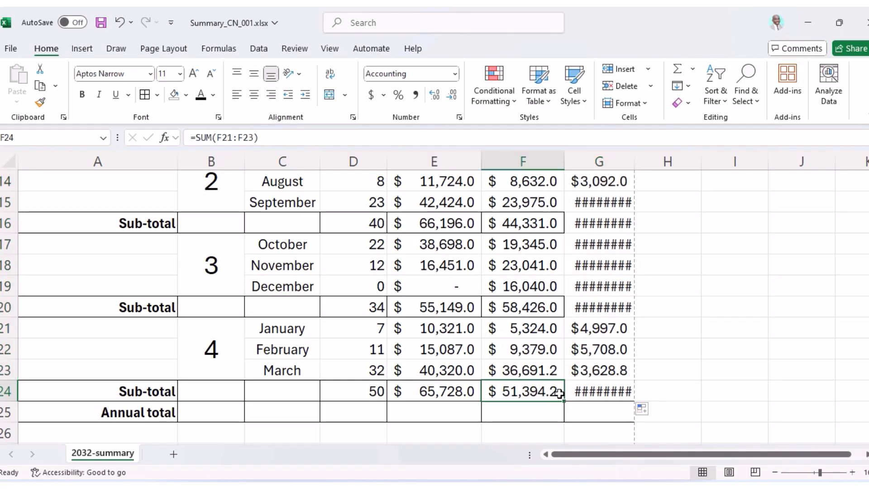
pyautogui.doubleClick(632, 157)
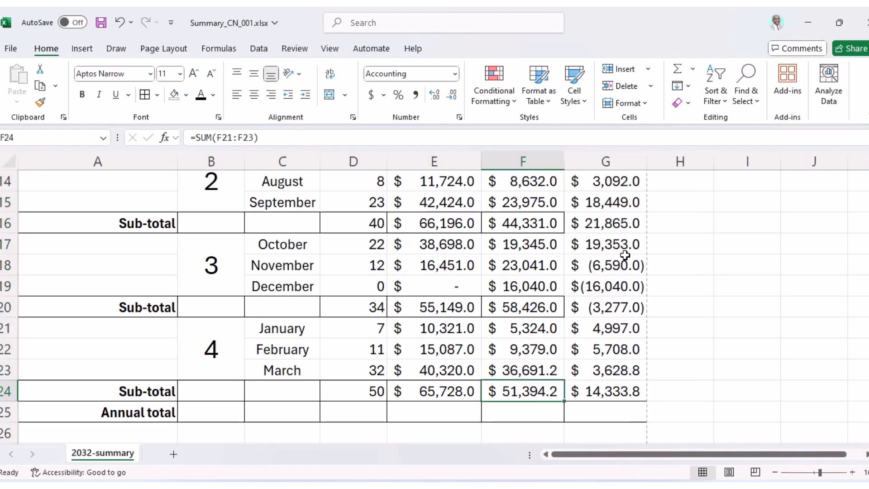
pyautogui.keyDown('shift'); pyautogui.click(573, 391); pyautogui.keyUp('shift')
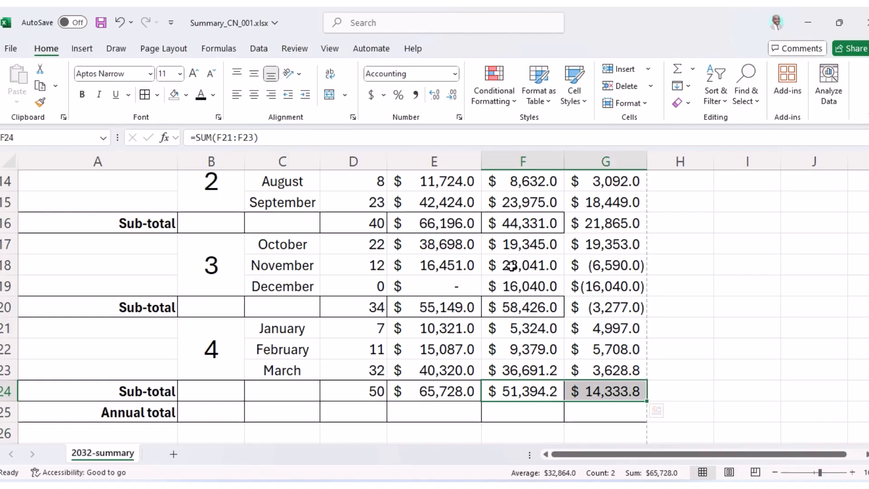
pyautogui.moveTo(537, 307); pyautogui.dragTo(640, 307)
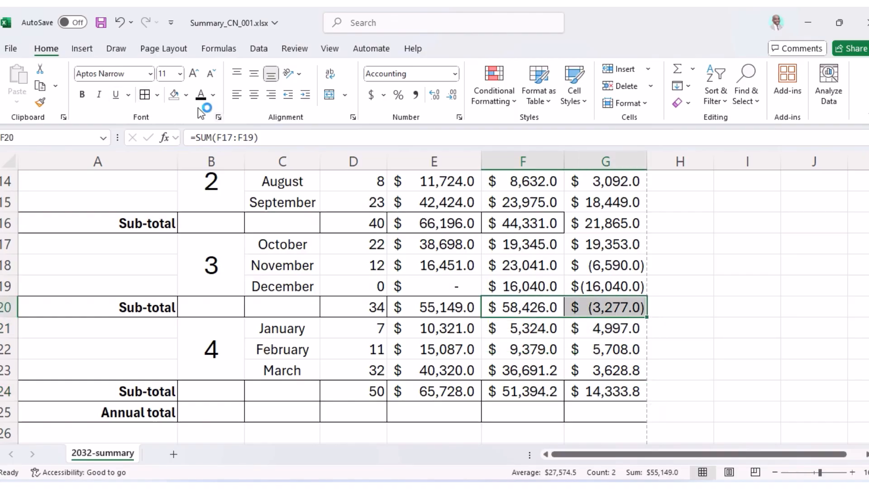
pyautogui.moveTo(542, 227); pyautogui.dragTo(589, 224)
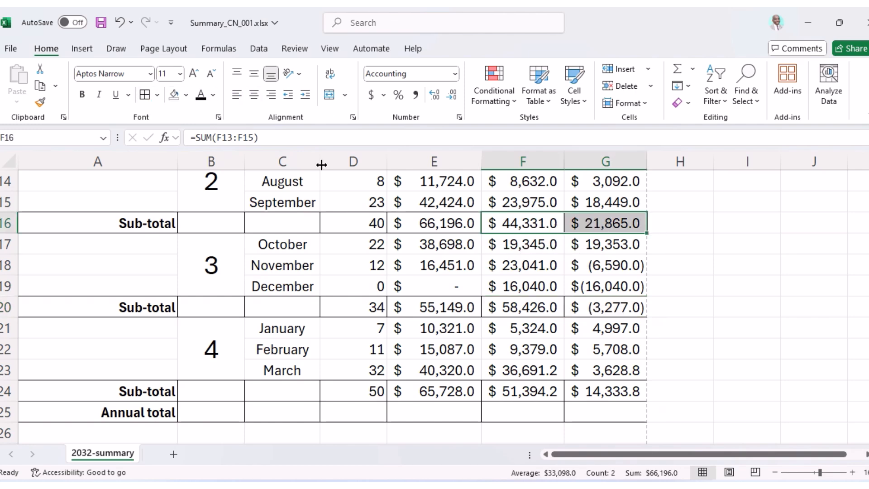
pyautogui.scroll(3, 471, 231)
pyautogui.moveTo(558, 329); pyautogui.dragTo(584, 327)
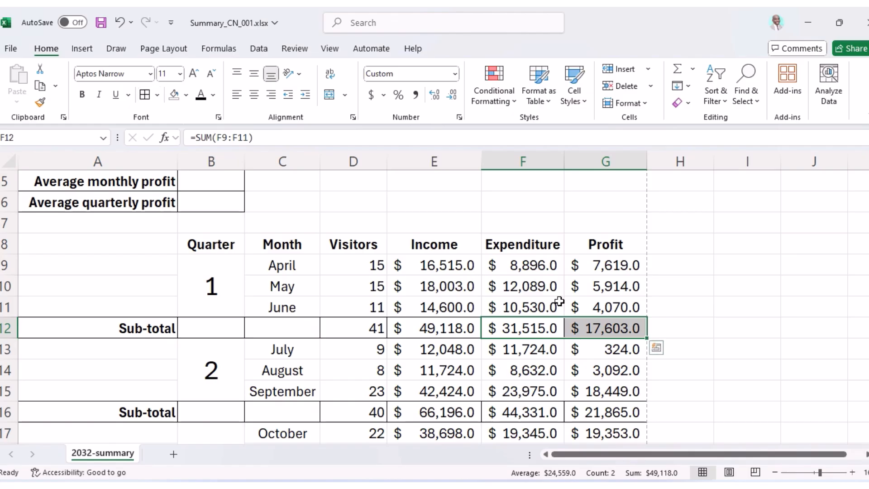
pyautogui.click(584, 290)
pyautogui.scroll(-2, 577, 302)
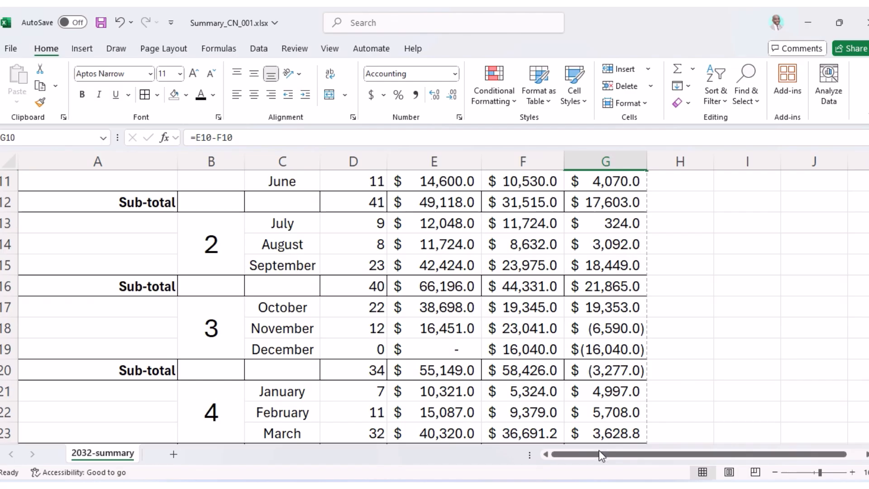
pyautogui.scroll(-2, 526, 390)
pyautogui.click(612, 250)
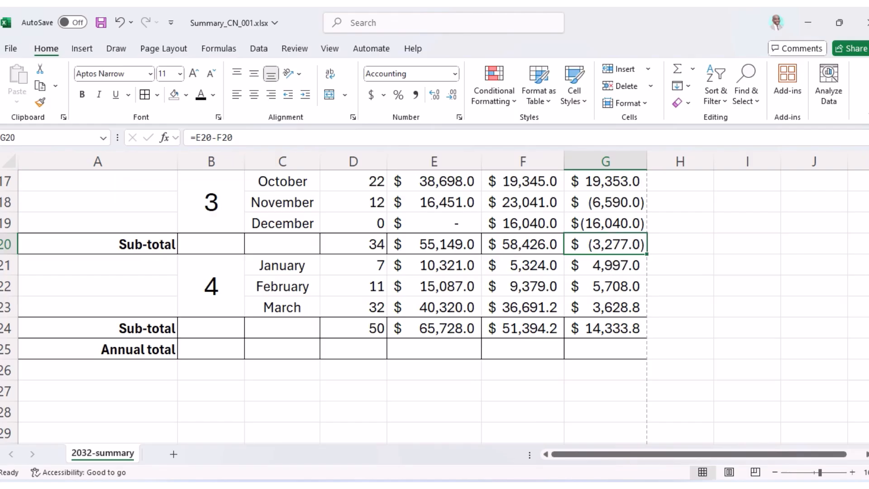
# Highlight 'in appropriate cells', the visitor/income/expenditure totals and 'total profit for the year' in question 20.
pyautogui.hotkey('alt', 'Tab')
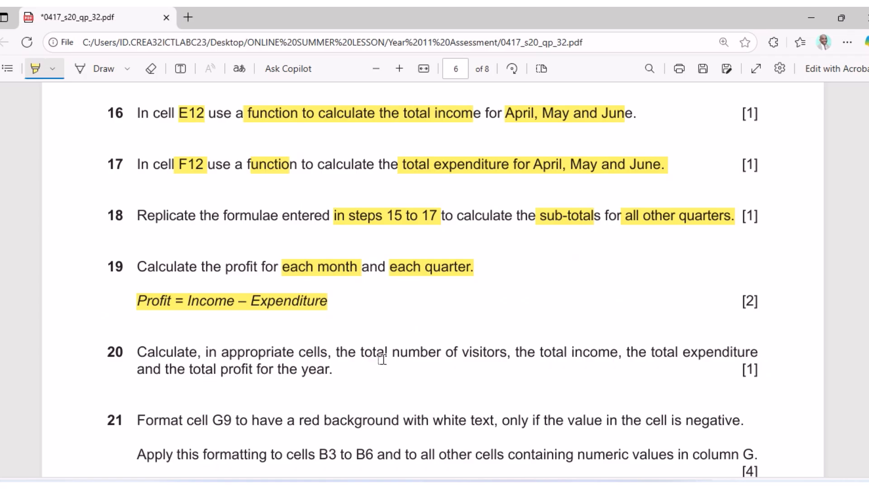
pyautogui.moveTo(210, 353); pyautogui.dragTo(315, 354)
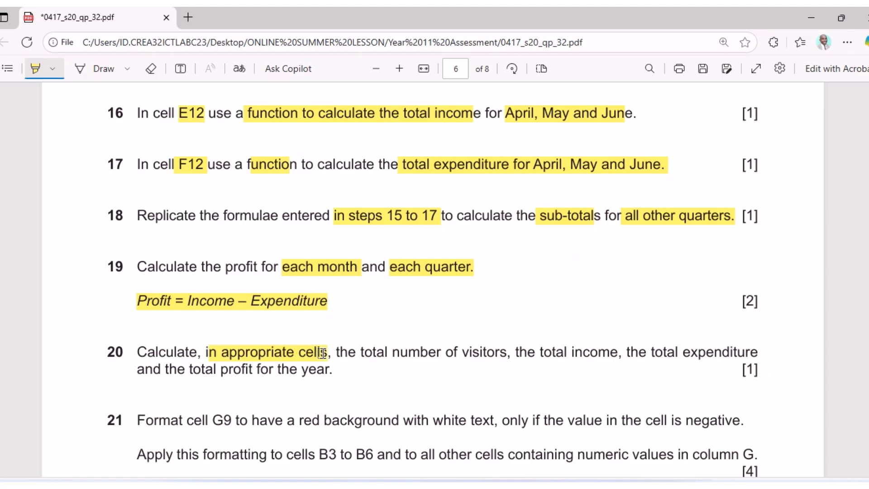
pyautogui.moveTo(410, 353)
pyautogui.mouseDown()
pyautogui.moveTo(515, 363)
pyautogui.moveTo(584, 353)
pyautogui.moveTo(754, 352)
pyautogui.mouseUp()
pyautogui.moveTo(178, 370); pyautogui.dragTo(326, 373)
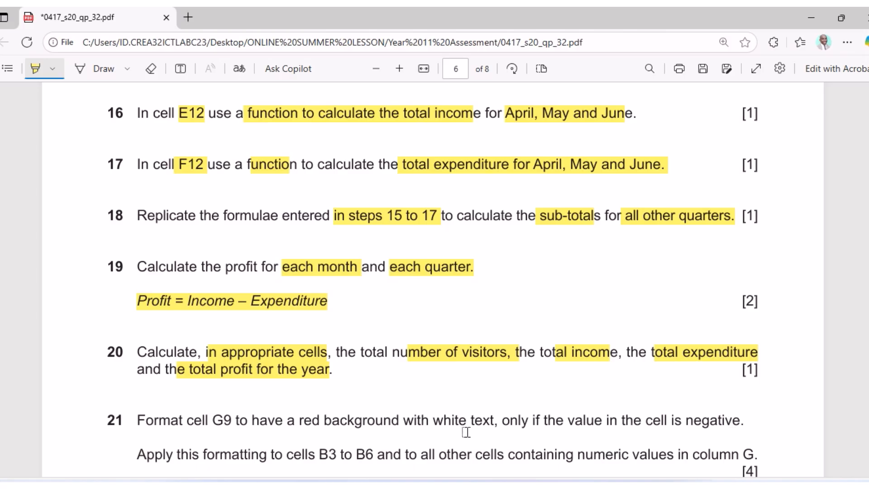
pyautogui.hotkey('alt', 'Tab')
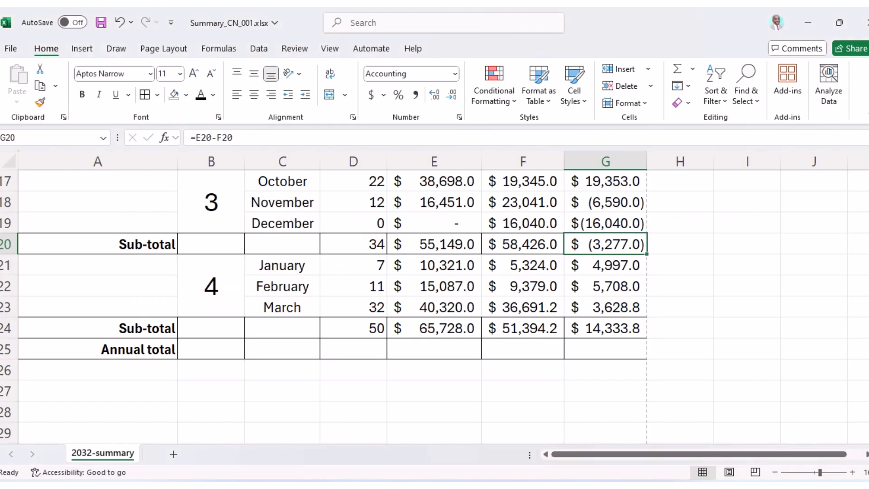
# Review the visitor sub-total formulas for quarters 1 to 4 in column D.
pyautogui.scroll(5, 428, 394)
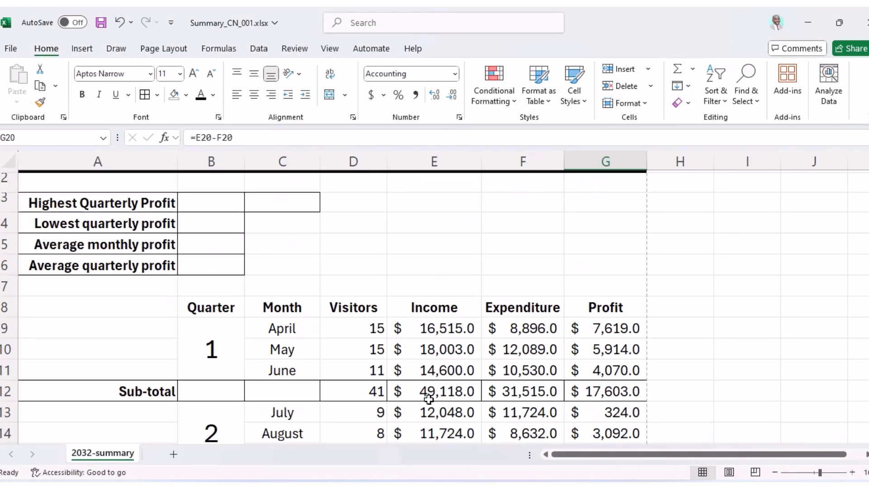
pyautogui.moveTo(353, 328); pyautogui.dragTo(359, 365)
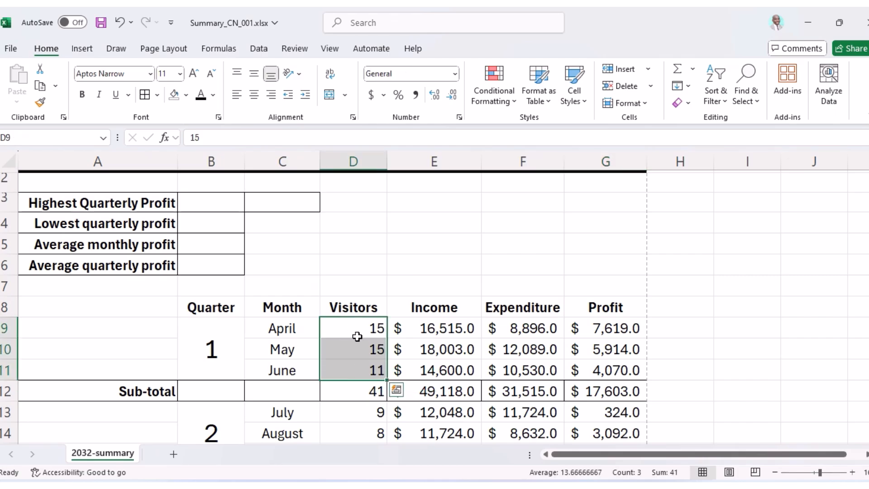
pyautogui.click(360, 393)
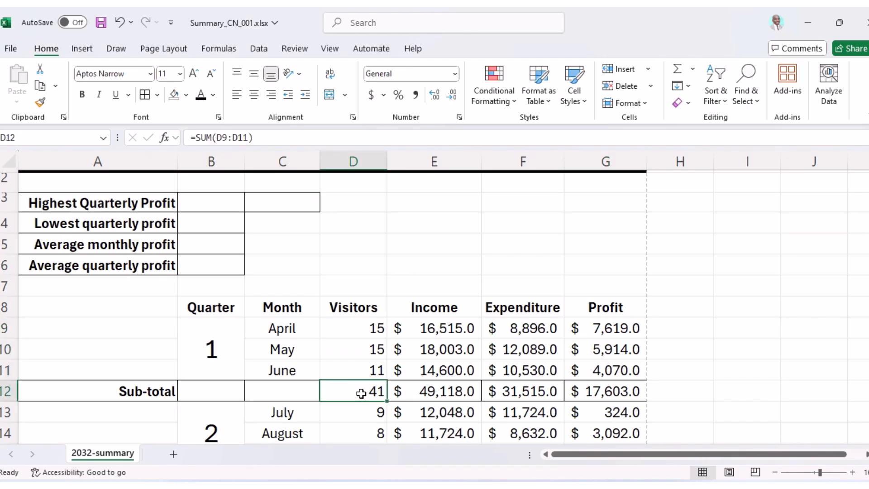
pyautogui.scroll(-2, 360, 393)
pyautogui.click(360, 351)
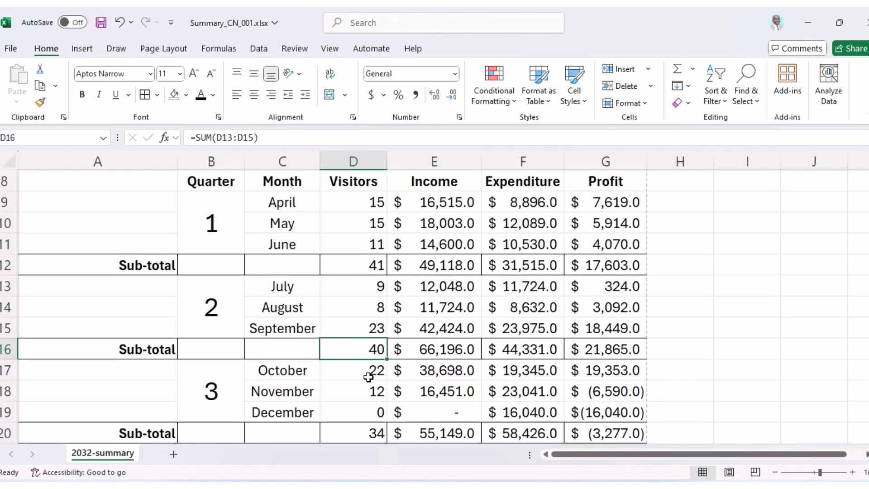
pyautogui.scroll(-2, 366, 366)
pyautogui.click(365, 309)
pyautogui.click(371, 392)
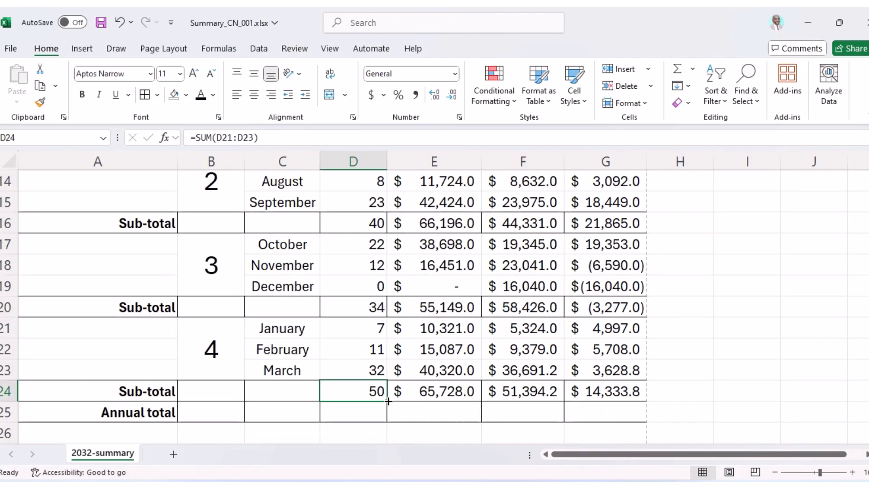
# Start a formula with '=' in D25, rechecking question 20 in the PDF.
pyautogui.click(361, 413)
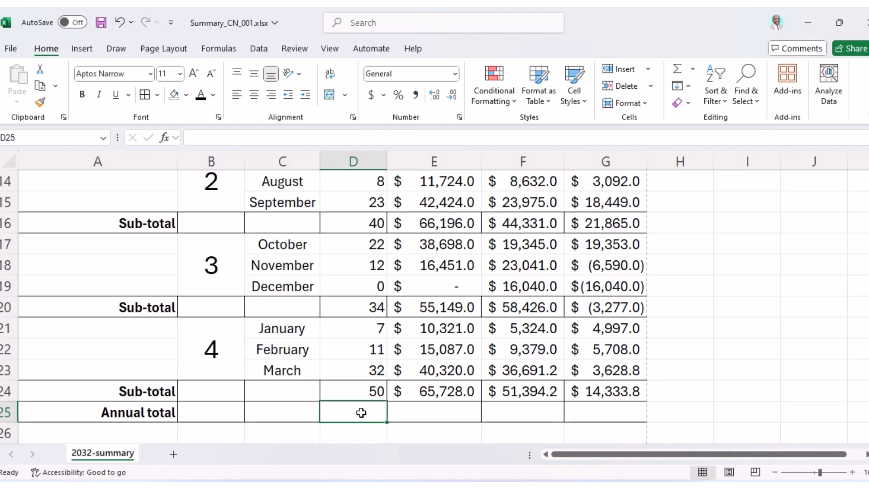
pyautogui.write('=')
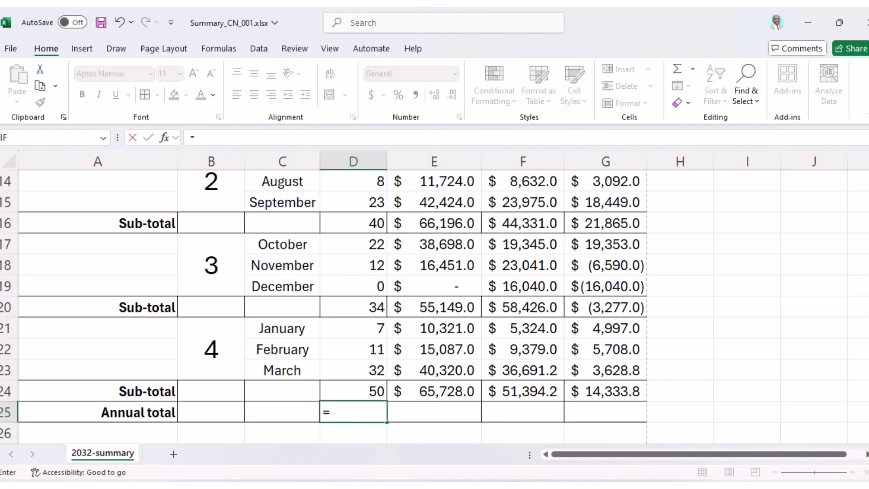
pyautogui.hotkey('alt', 'Tab')
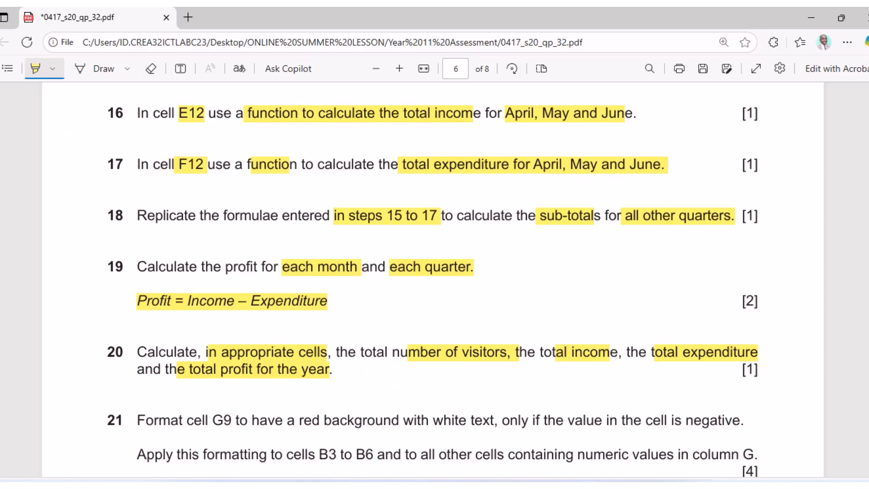
pyautogui.hotkey('alt', 'Tab')
pyautogui.scroll(2, 360, 425)
pyautogui.scroll(-2, 359, 424)
pyautogui.scroll(2, 359, 414)
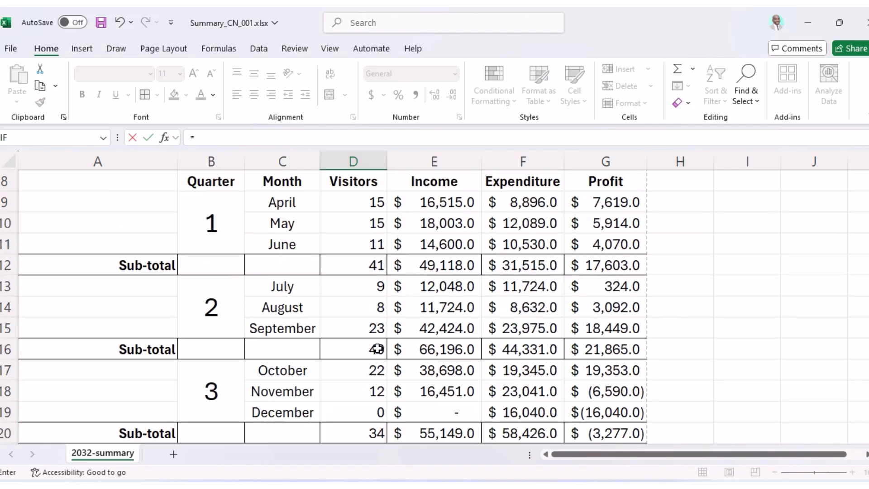
# Complete D25 as =D12+D16+D20+D24, giving 165 annual visitors.
pyautogui.click(370, 267)
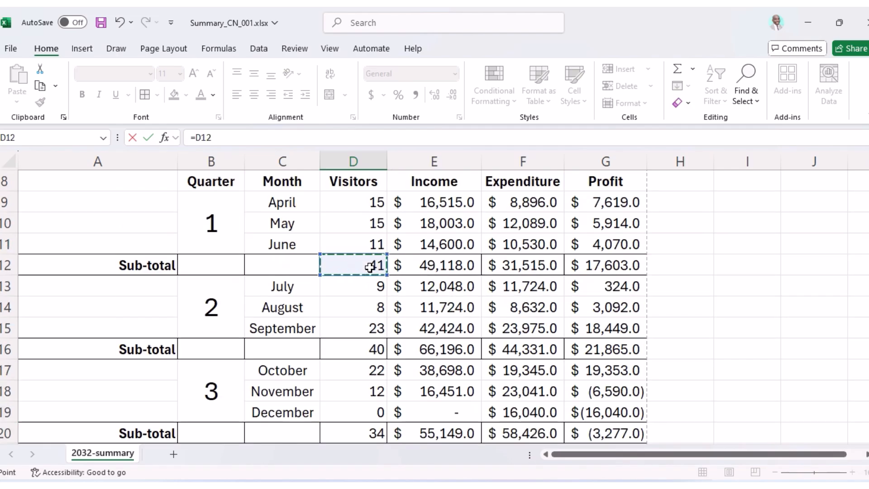
pyautogui.write('+')
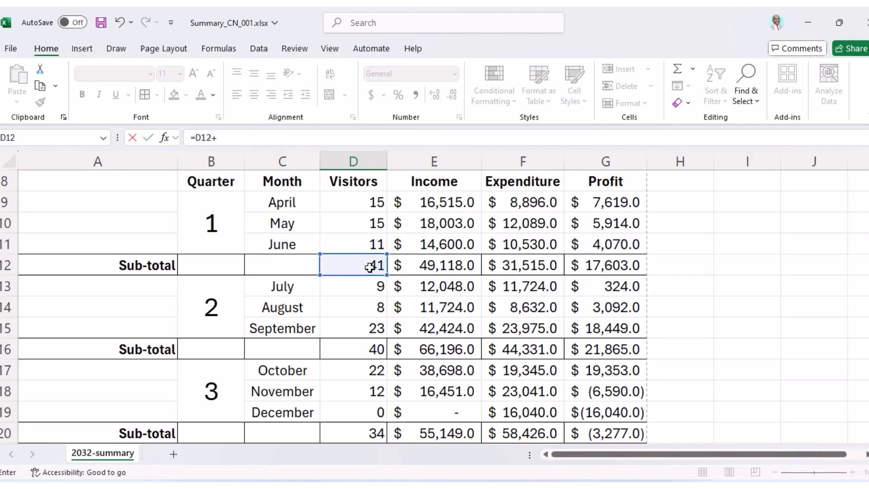
pyautogui.click(359, 344)
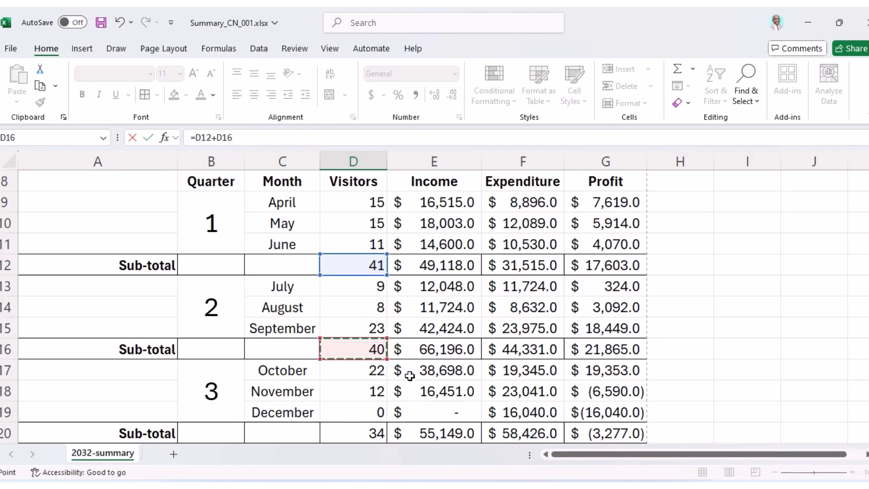
pyautogui.write('+')
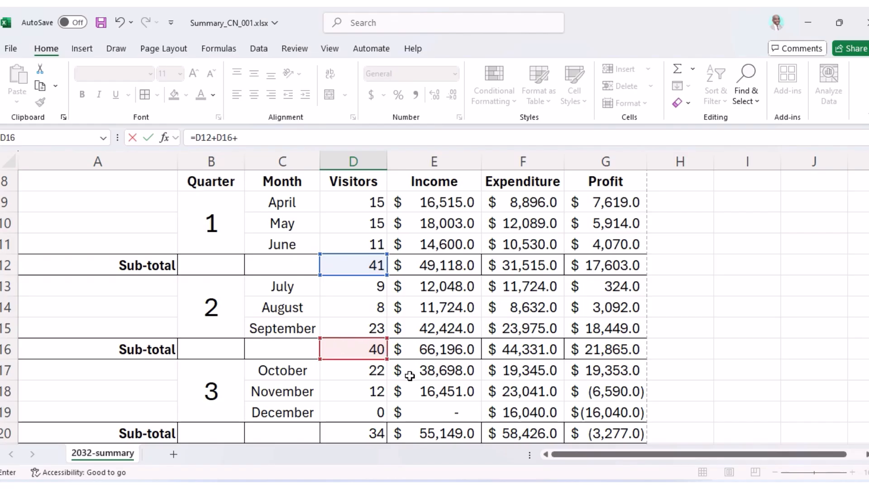
pyautogui.click(366, 434)
pyautogui.scroll(-3, 375, 421)
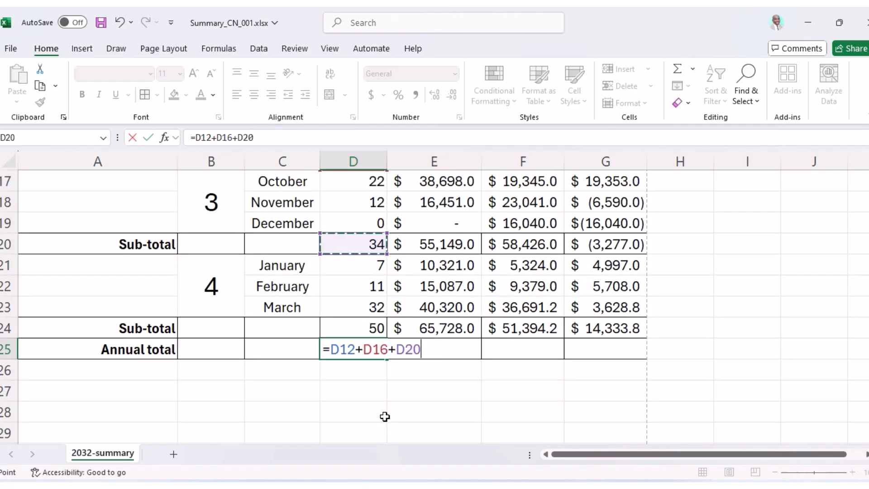
pyautogui.write('+')
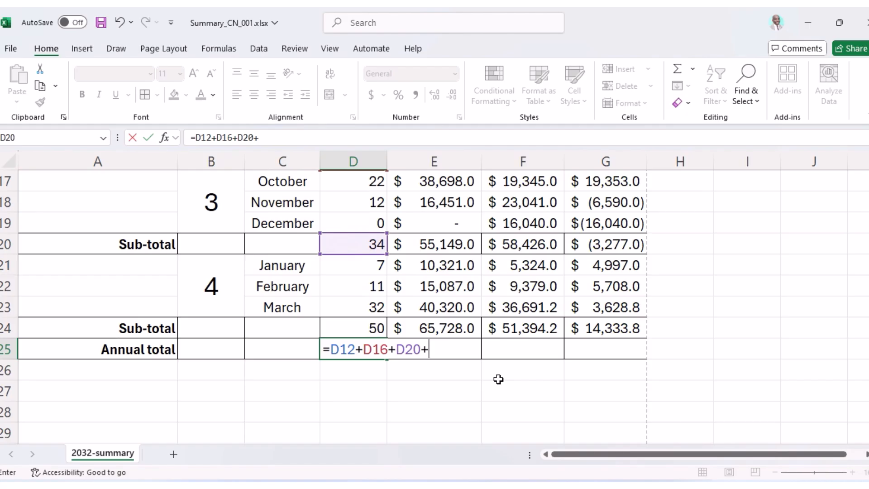
pyautogui.click(358, 327)
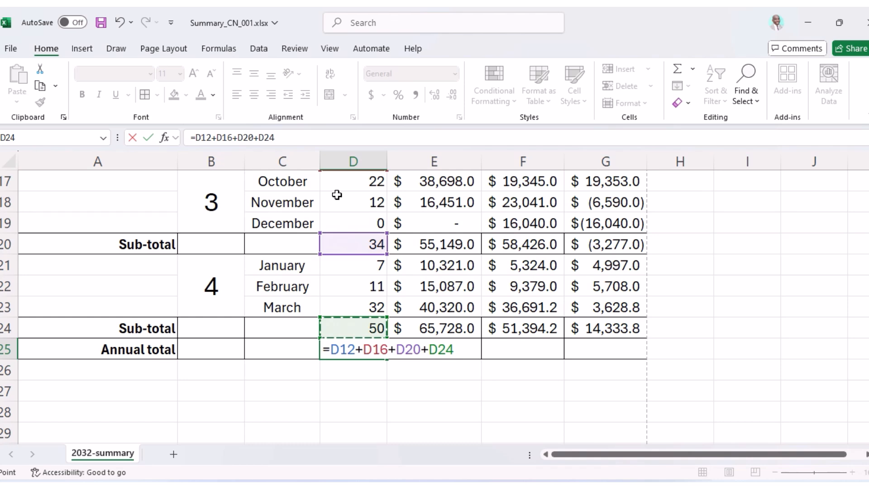
pyautogui.press('Return')
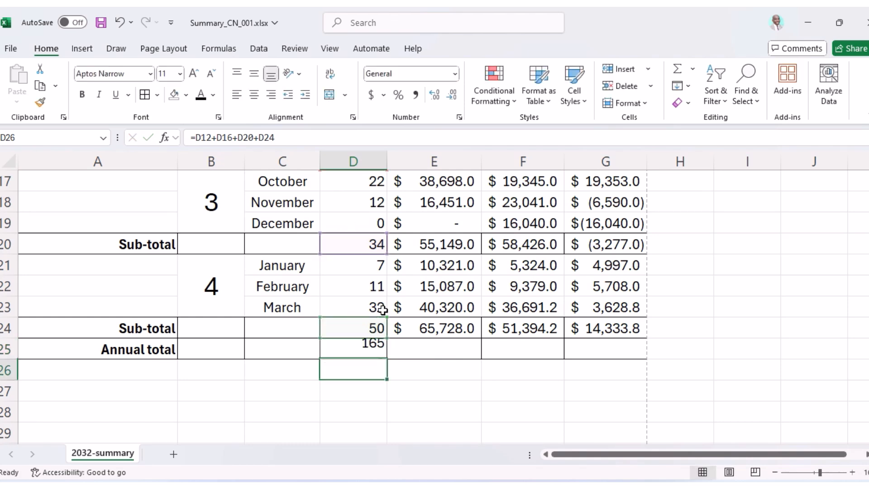
# Copy the annual total across to G25 and reconfirm E25, F25 and G25 ($50,524.8 profit).
pyautogui.click(372, 349)
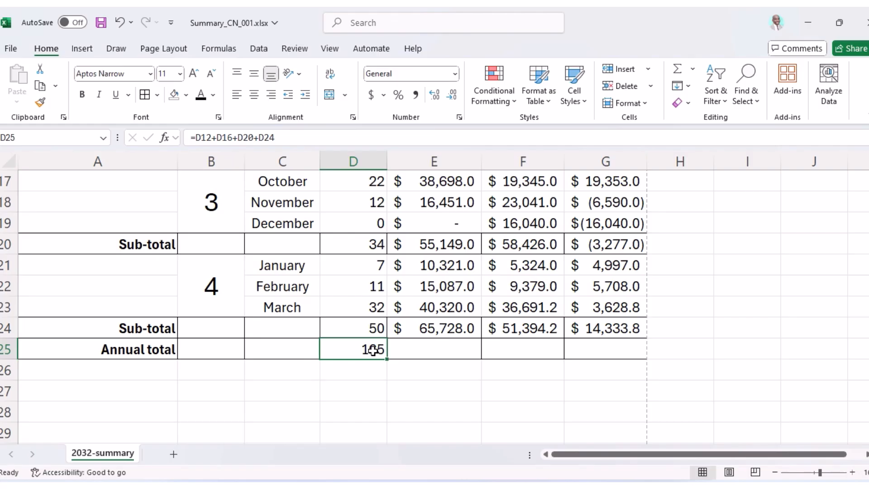
pyautogui.moveTo(388, 360); pyautogui.dragTo(651, 362)
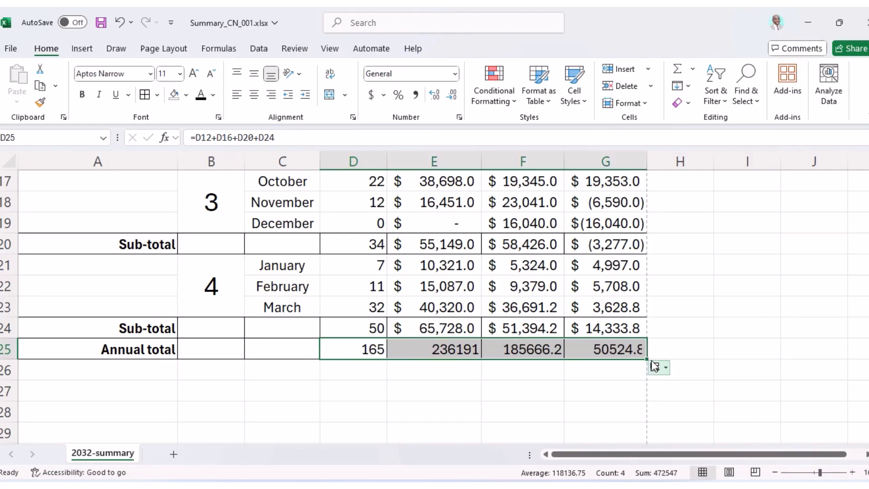
pyautogui.click(434, 347)
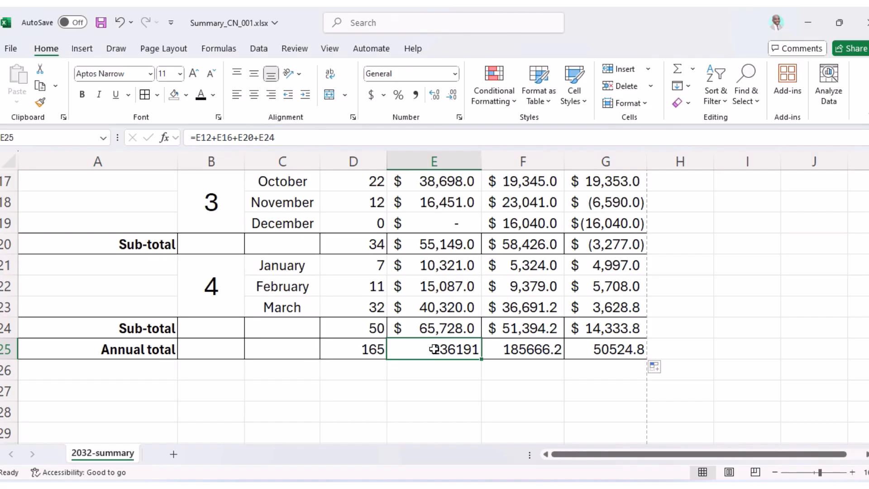
pyautogui.doubleClick(434, 348)
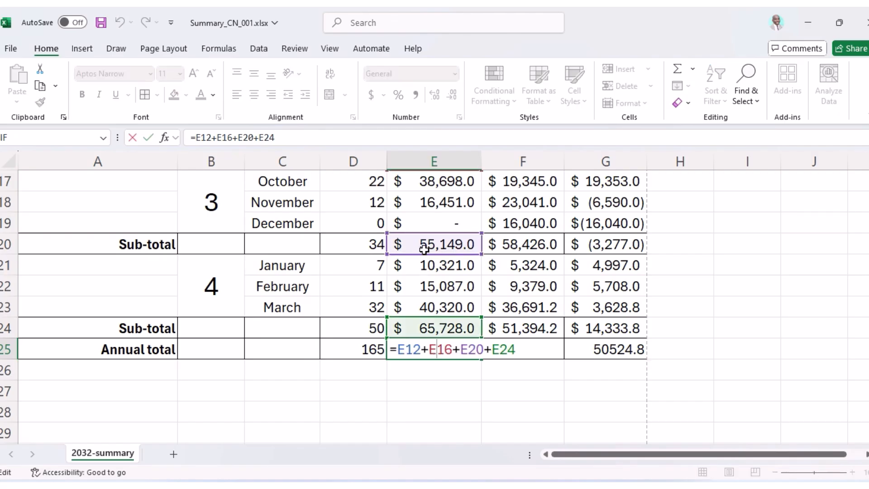
pyautogui.scroll(2, 432, 247)
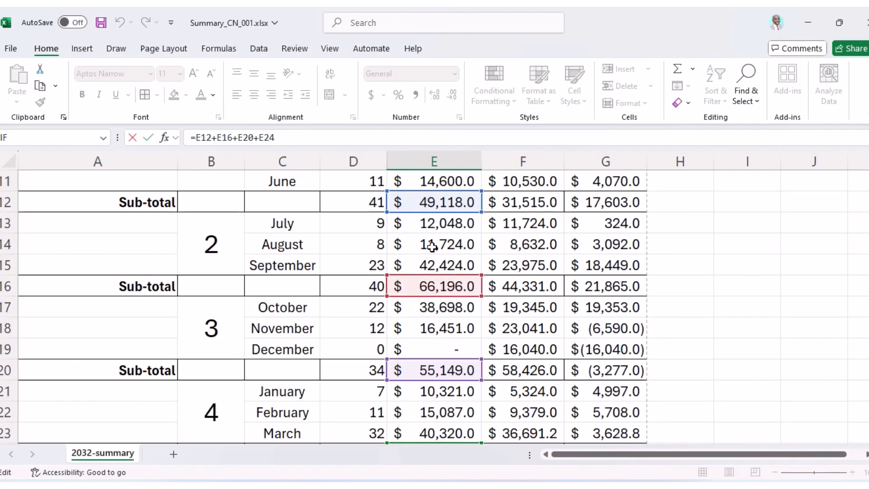
pyautogui.scroll(-3, 450, 316)
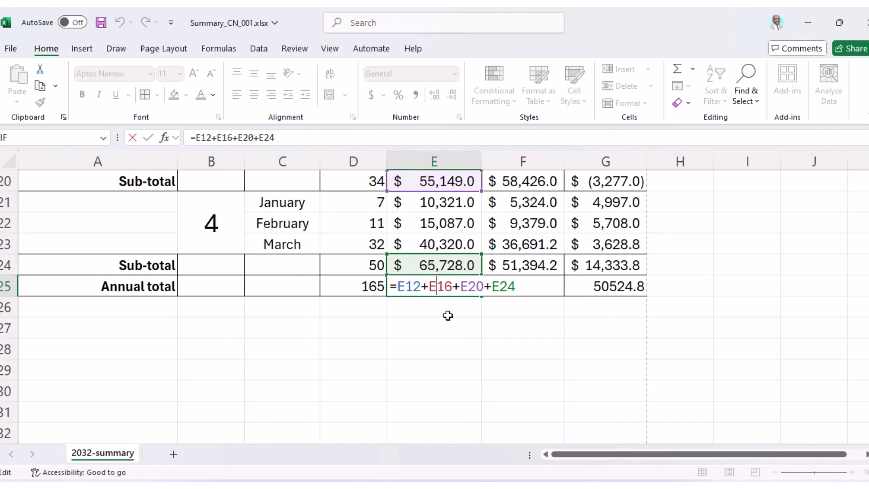
pyautogui.press('Return')
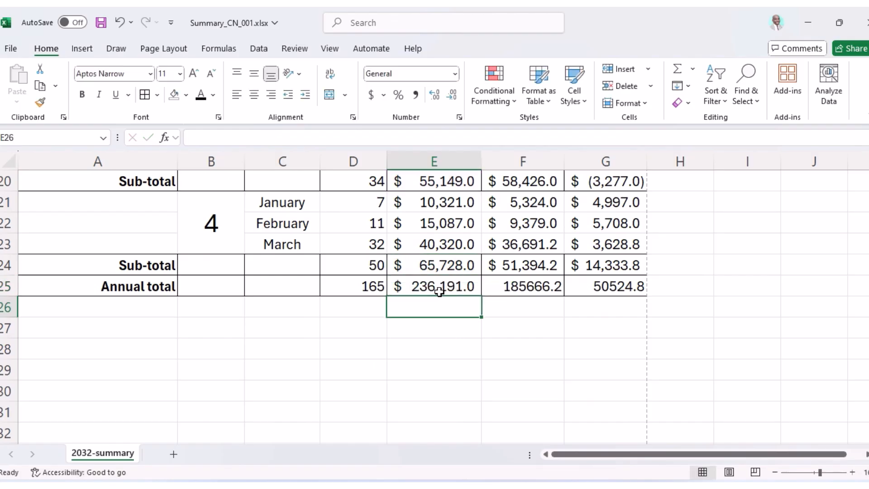
pyautogui.doubleClick(513, 286)
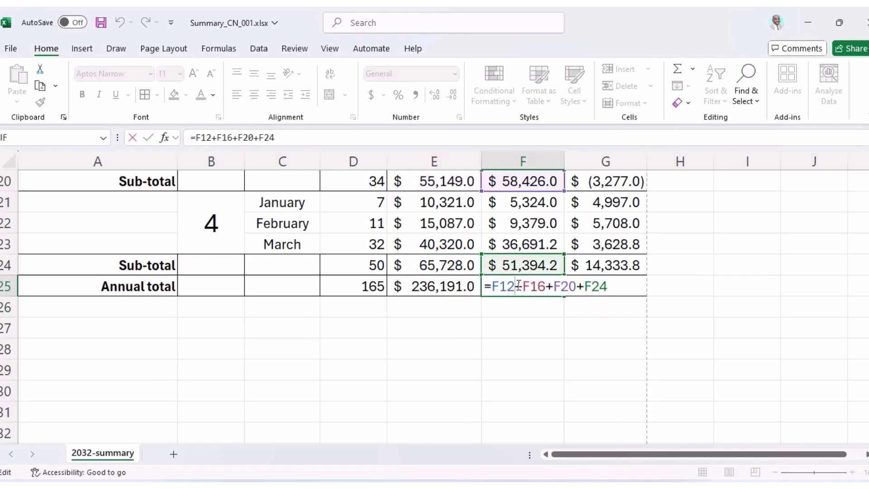
pyautogui.press('Return')
pyautogui.click(612, 287)
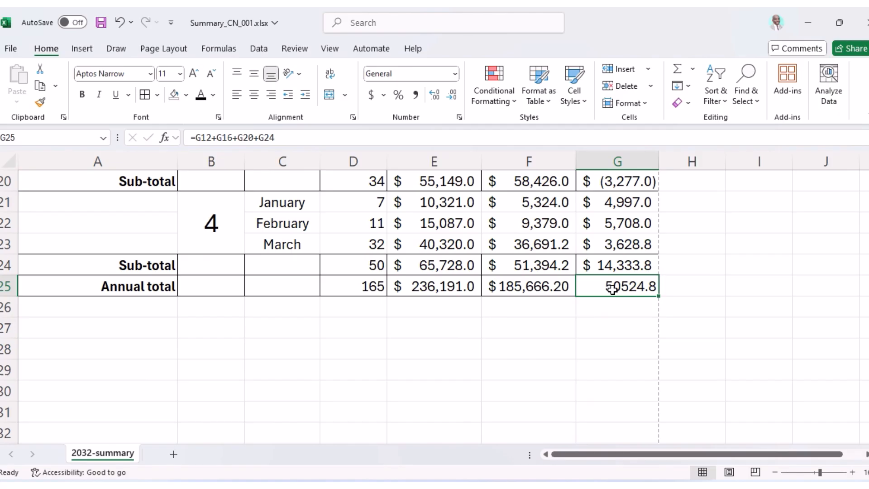
pyautogui.doubleClick(613, 288)
pyautogui.press('Return')
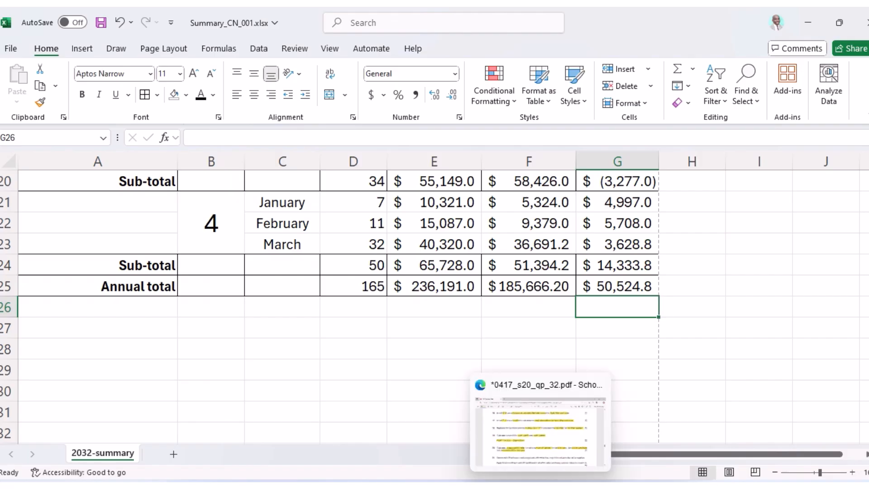
pyautogui.hotkey('alt', 'Tab')
pyautogui.scroll(10, 365, 231)
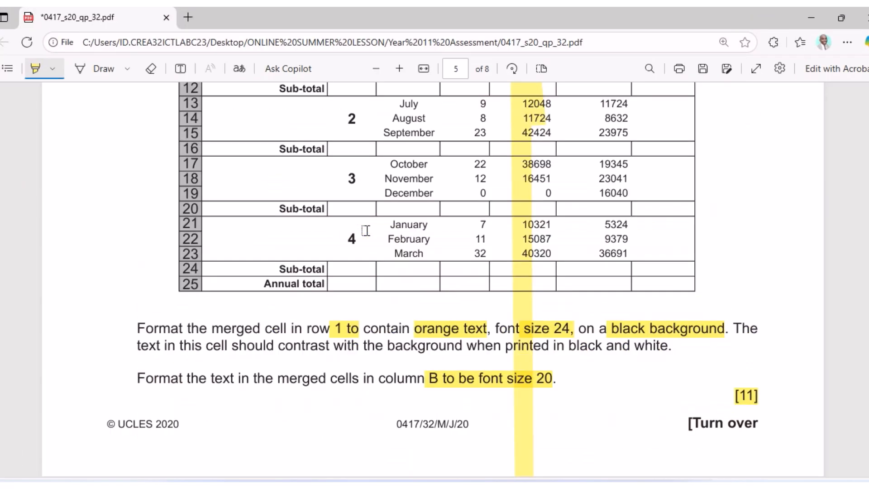
pyautogui.scroll(2, 366, 231)
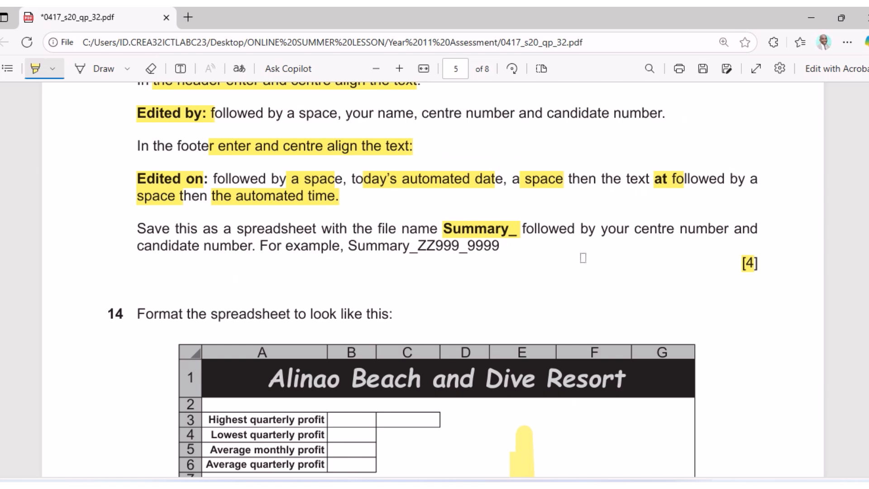
pyautogui.scroll(6, 436, 244)
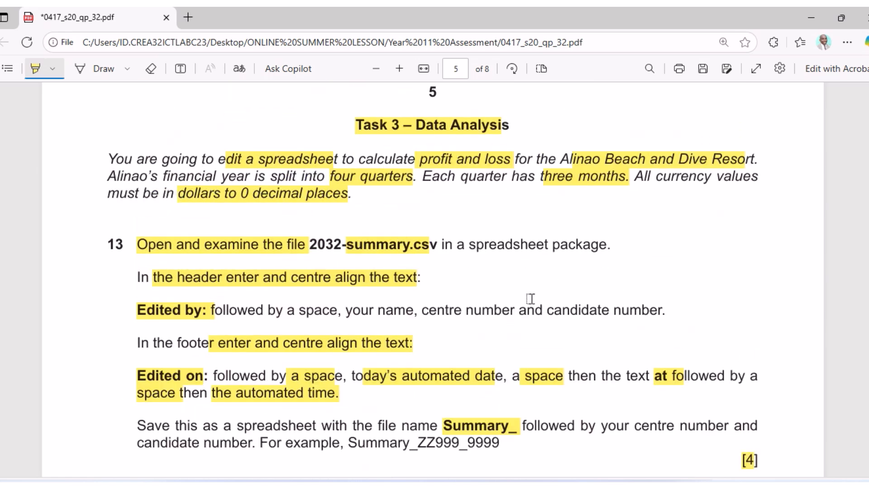
pyautogui.hotkey('alt', 'Tab')
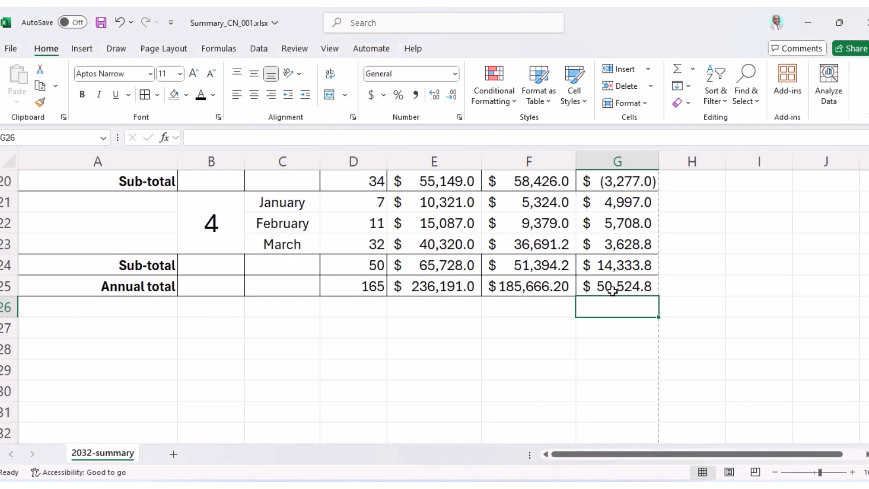
# Reduce the E9:G25 currency values to 0 decimal places, then return to the question paper.
pyautogui.moveTo(638, 286); pyautogui.dragTo(421, 229)
pyautogui.click(451, 94)
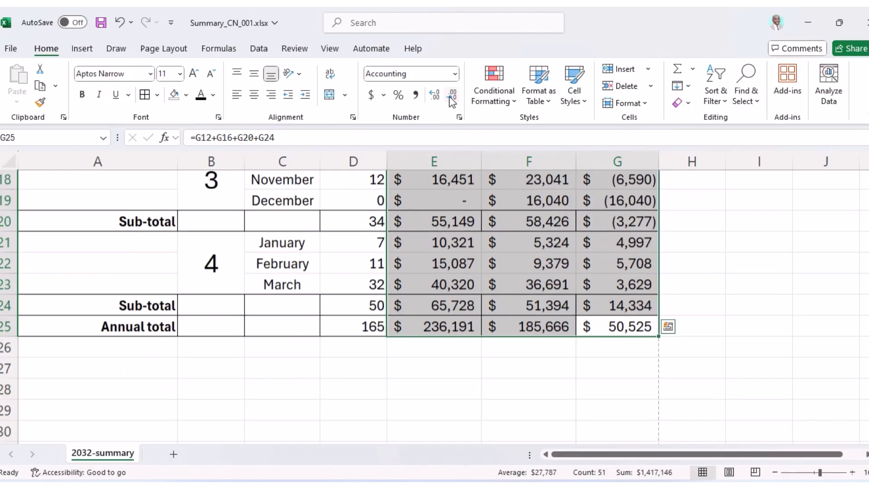
pyautogui.click(630, 341)
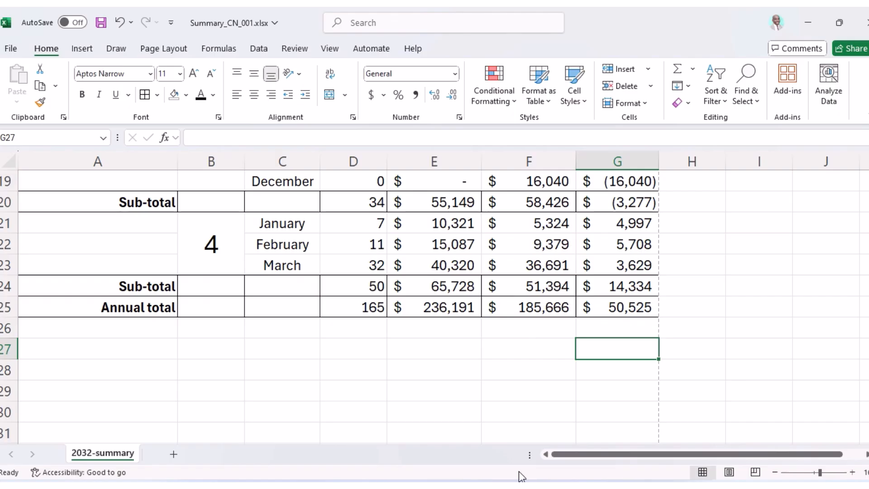
pyautogui.hotkey('alt', 'Tab')
pyautogui.scroll(-20, 342, 367)
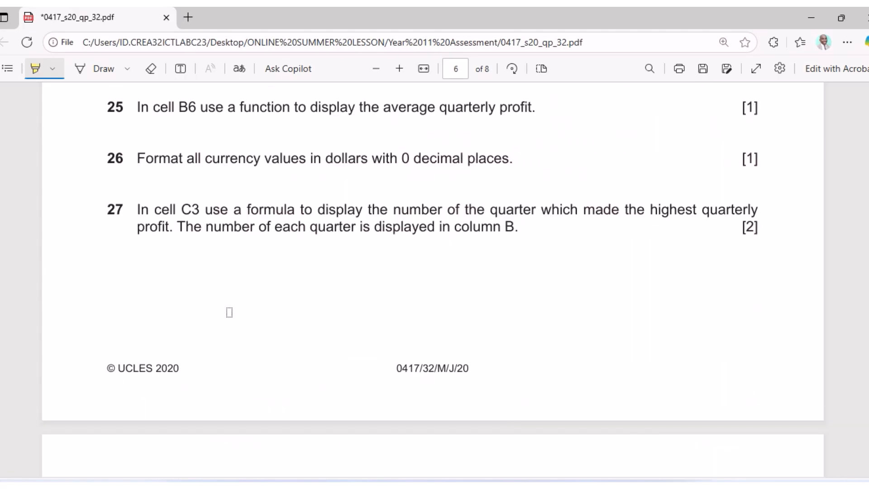
# Highlight '21', 'red background with white text', the negative-value condition and 'G9', then return to Excel.
pyautogui.scroll(2, 136, 245)
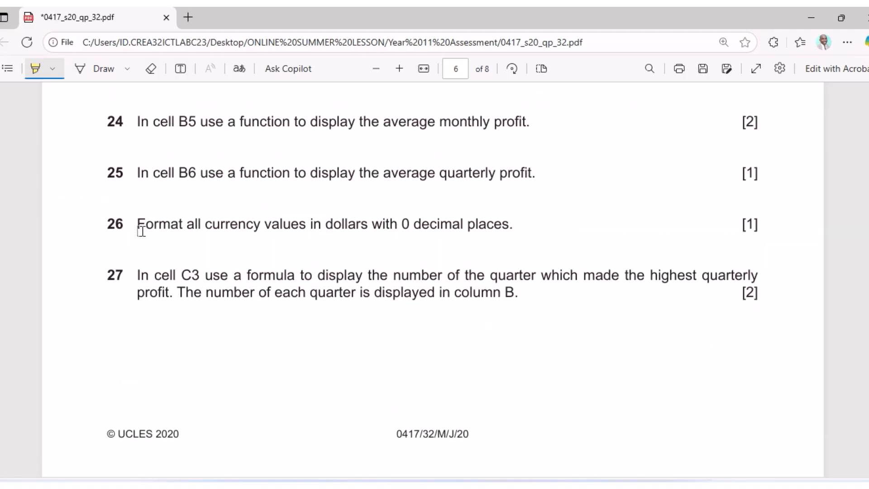
pyautogui.scroll(2, 141, 231)
pyautogui.scroll(7, 141, 232)
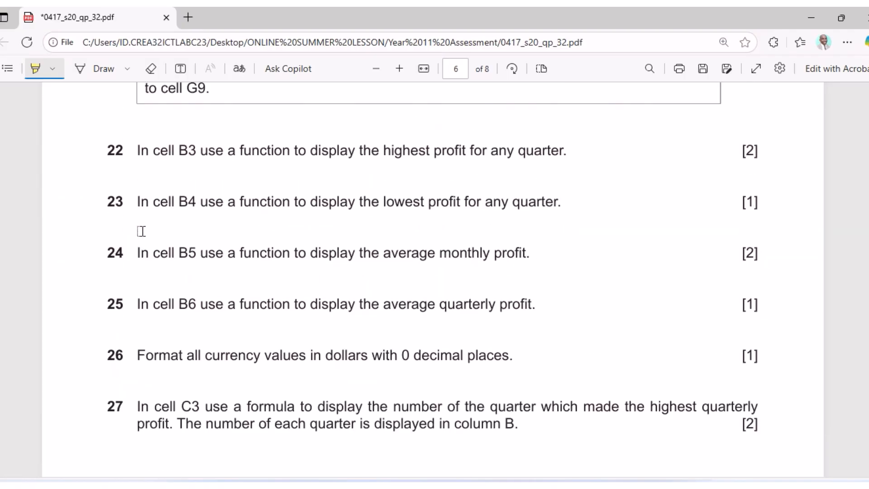
pyautogui.scroll(1, 141, 231)
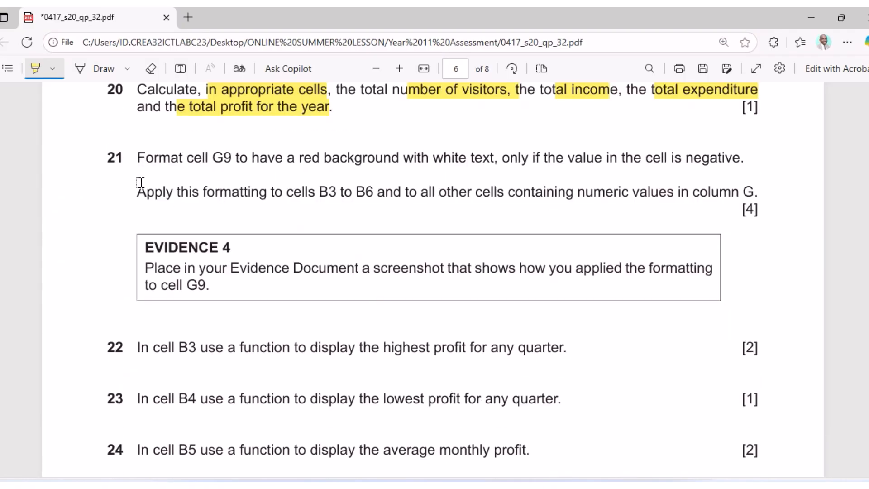
pyautogui.moveTo(97, 159); pyautogui.dragTo(120, 158)
pyautogui.moveTo(299, 161); pyautogui.dragTo(492, 165)
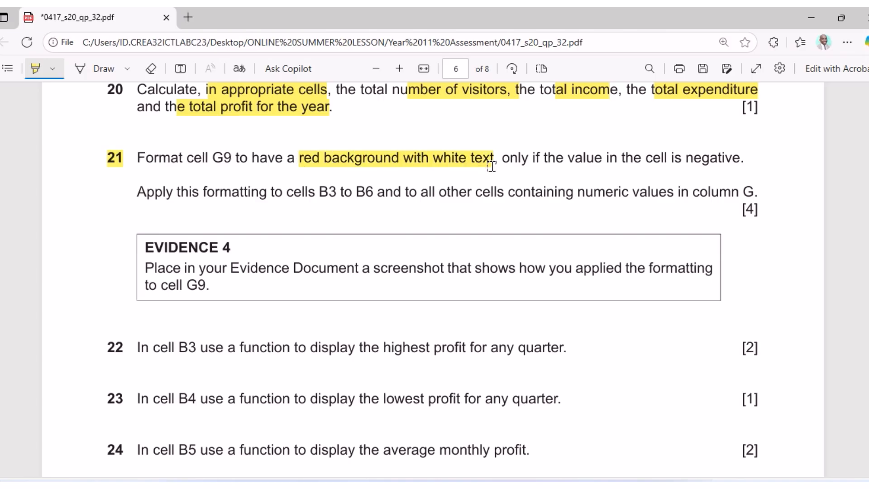
pyautogui.moveTo(521, 159); pyautogui.dragTo(735, 163)
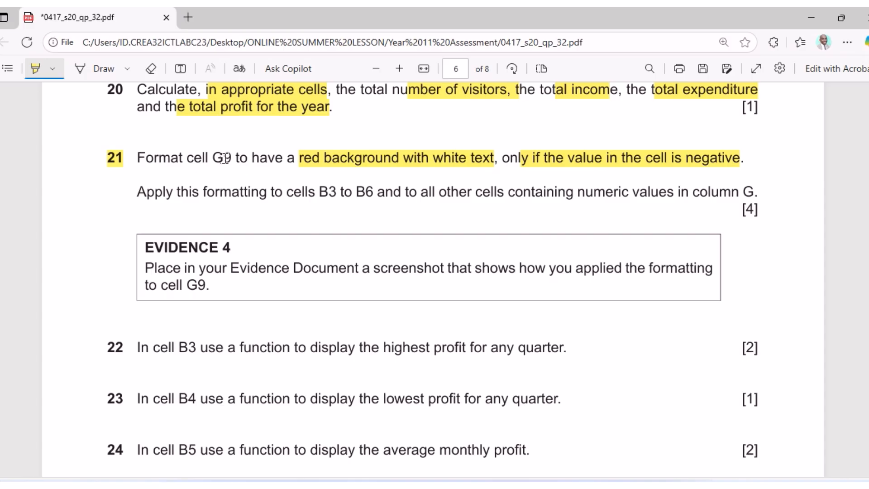
pyautogui.moveTo(212, 160); pyautogui.dragTo(236, 160)
pyautogui.click(548, 486)
# Start a 'Format only cells that contain' rule on G9 for Cell Value less than 0.
pyautogui.scroll(4, 588, 328)
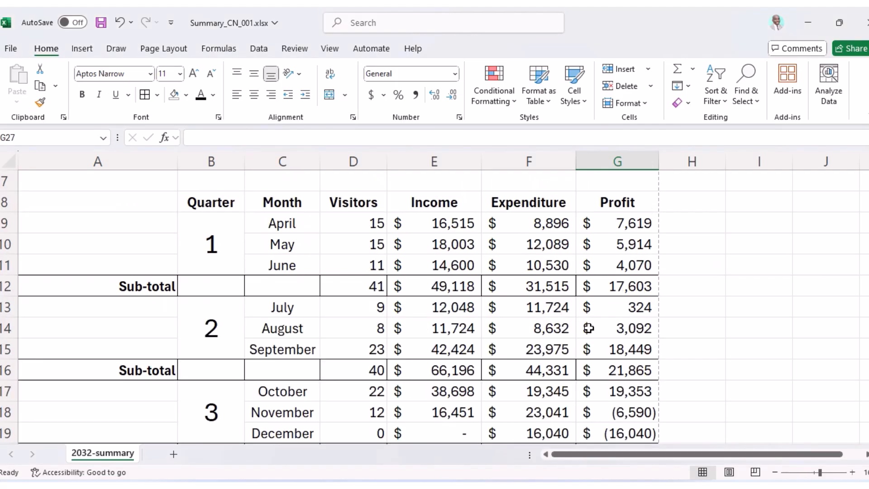
pyautogui.scroll(1, 589, 328)
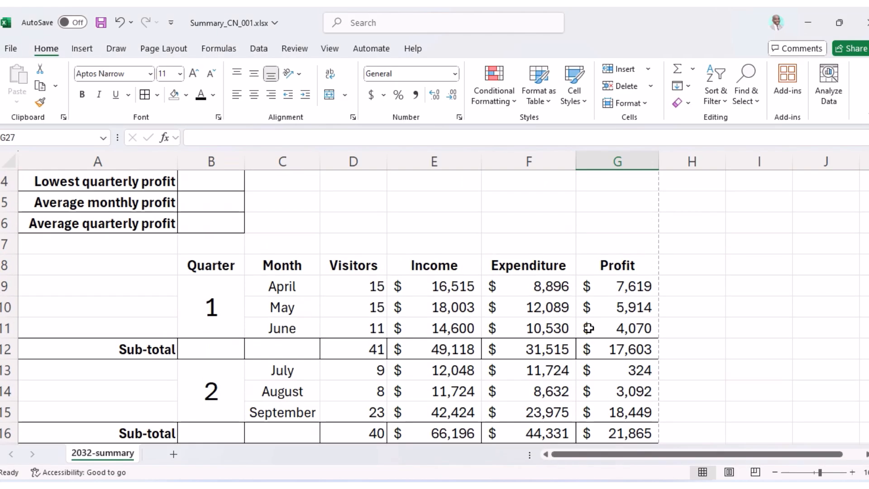
pyautogui.click(620, 290)
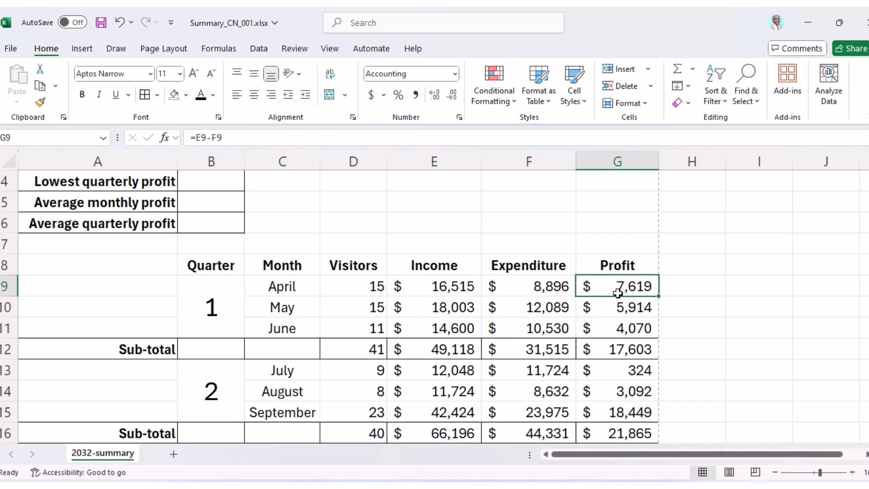
pyautogui.click(506, 100)
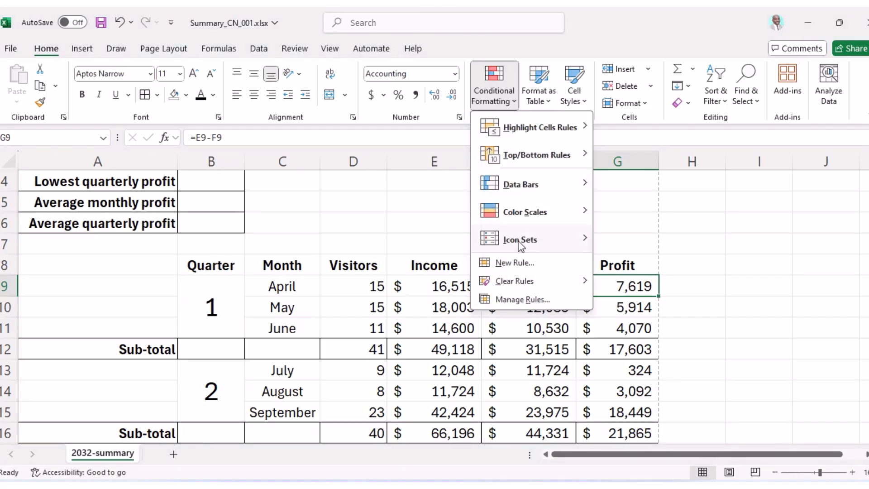
pyautogui.click(516, 263)
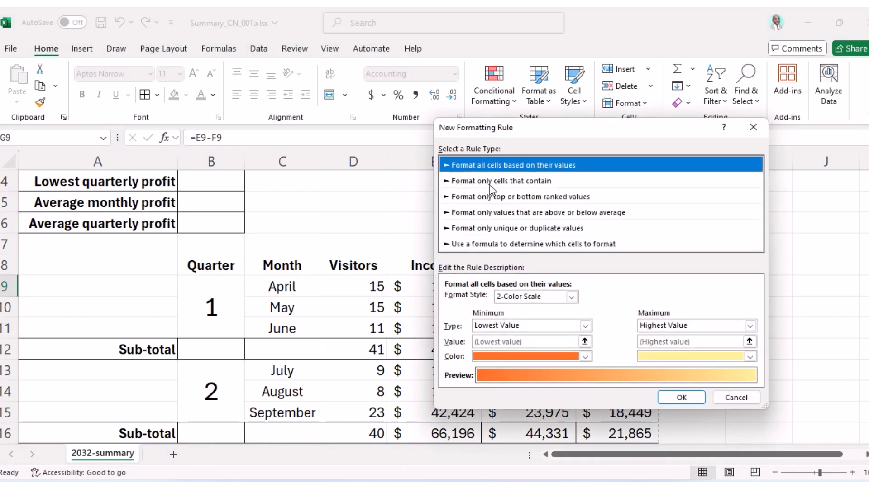
pyautogui.click(491, 183)
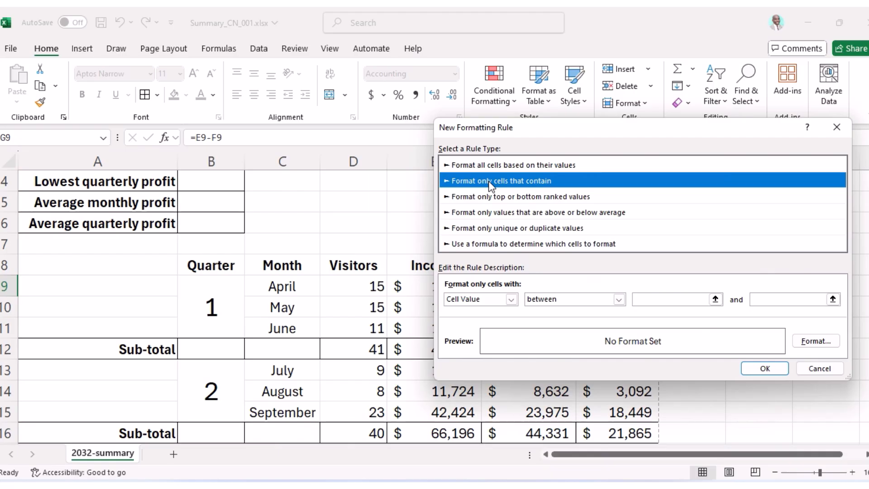
pyautogui.click(544, 425)
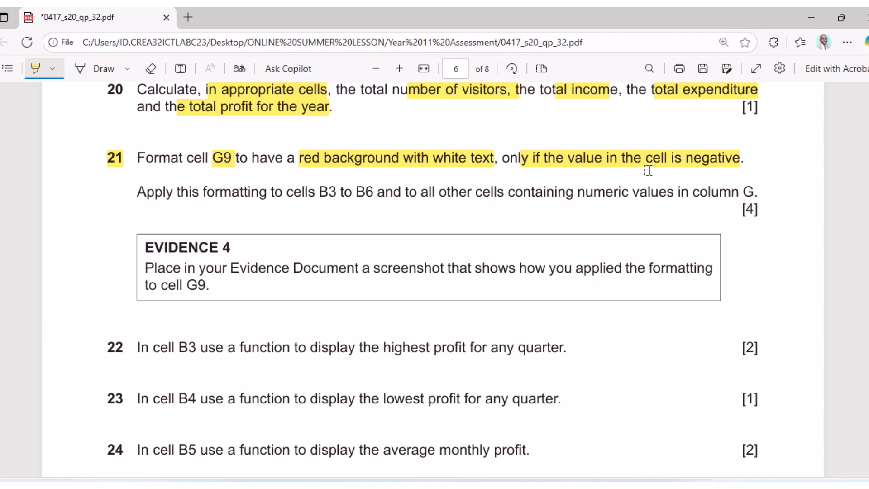
pyautogui.hotkey('alt', 'Tab')
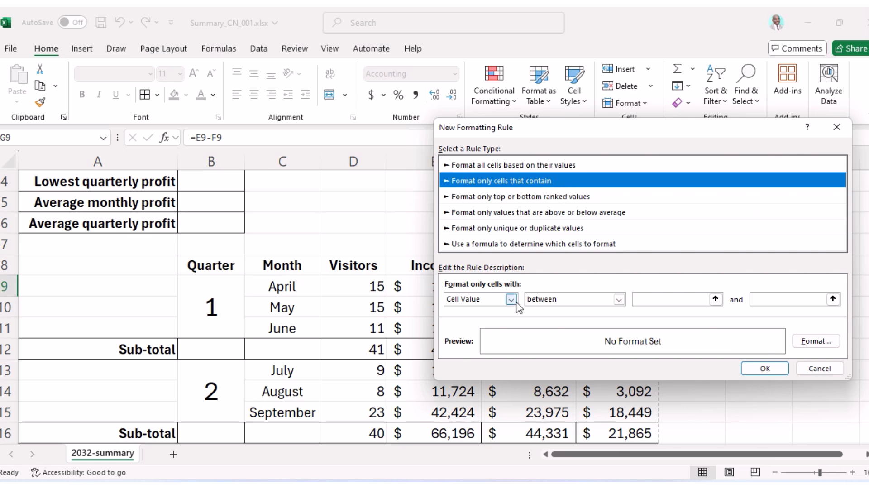
pyautogui.click(619, 300)
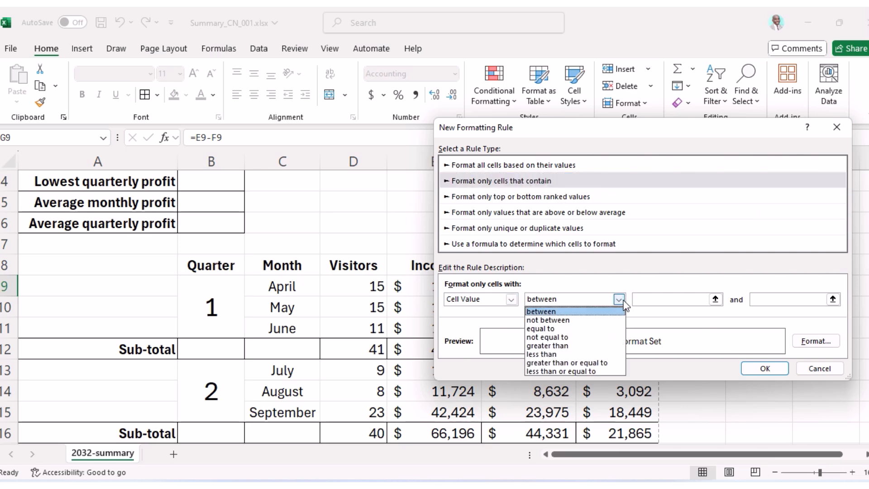
pyautogui.click(577, 354)
pyautogui.click(673, 297)
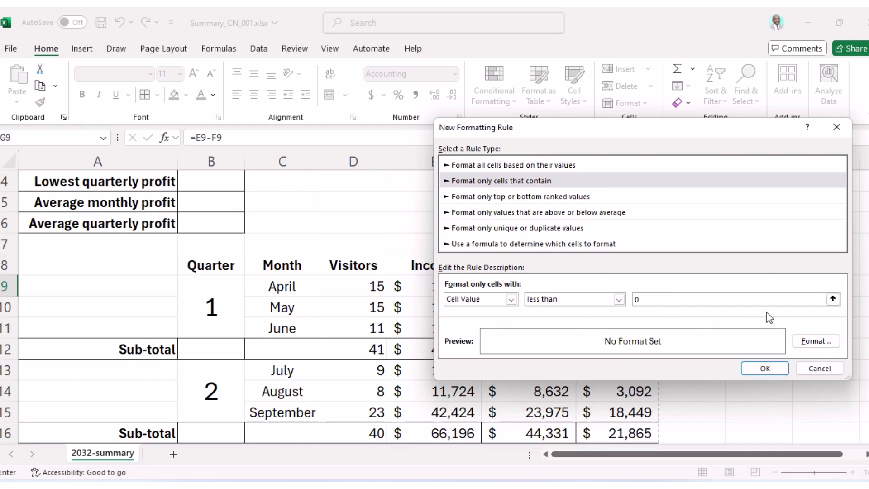
# Give the G9 rule a white font on red fill and apply it.
pyautogui.click(815, 341)
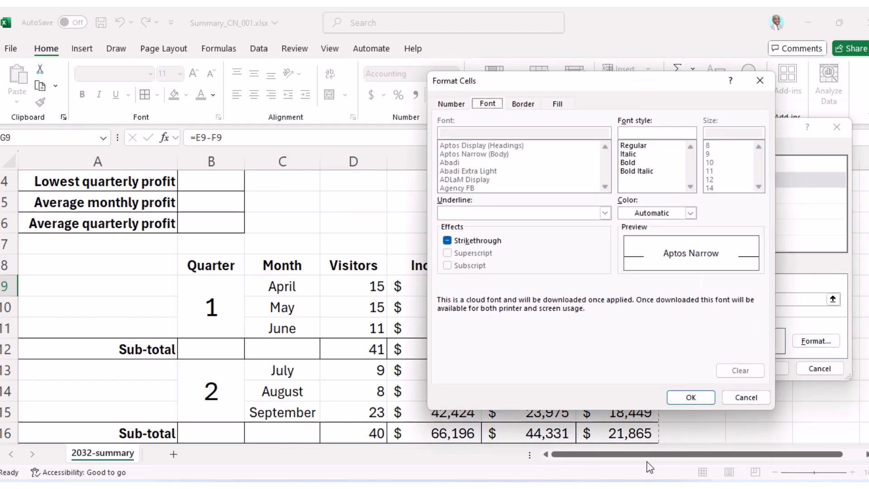
pyautogui.click(541, 487)
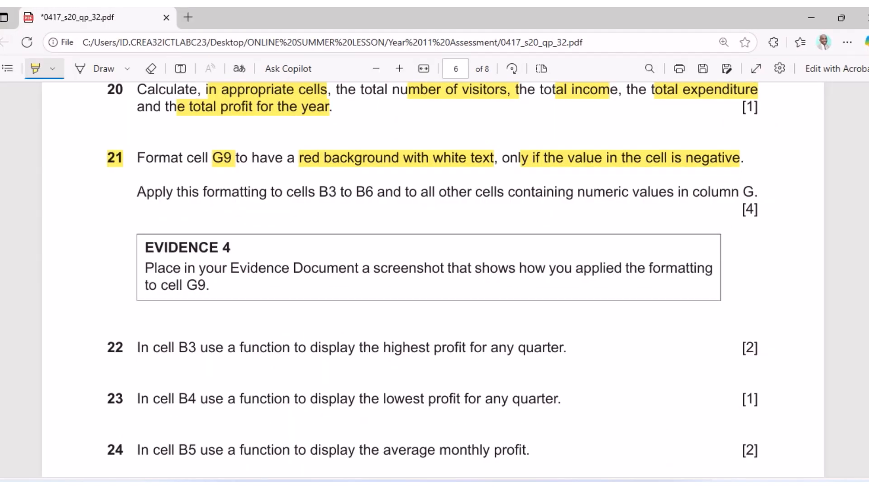
pyautogui.hotkey('alt', 'Tab')
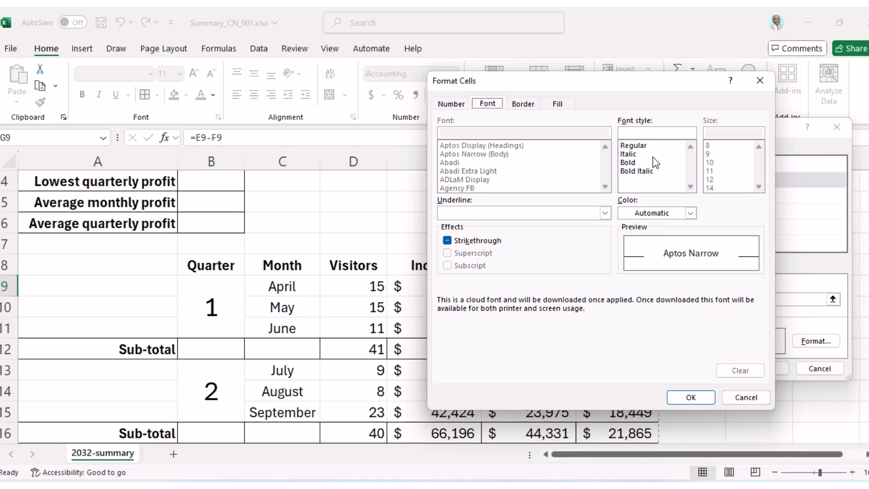
pyautogui.click(690, 213)
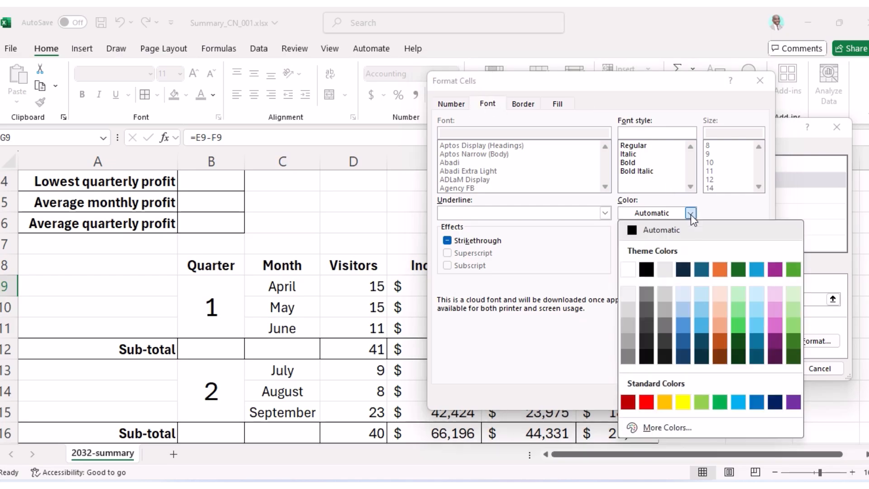
pyautogui.click(629, 268)
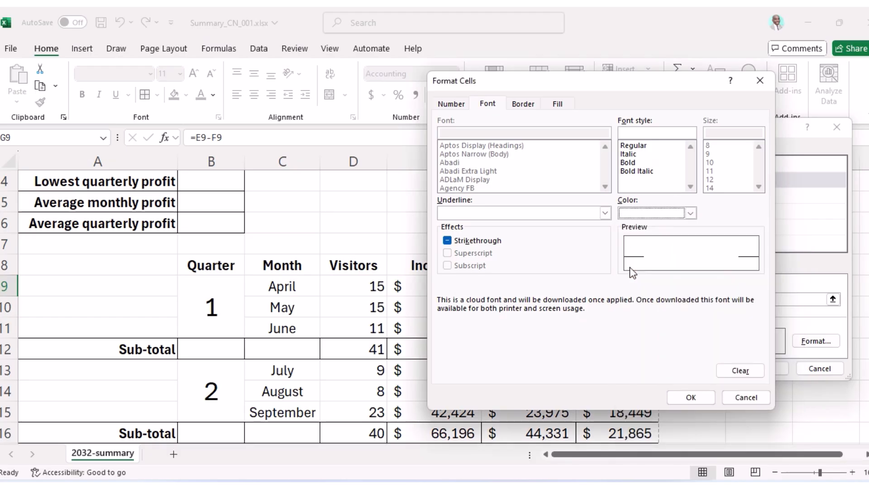
pyautogui.click(561, 103)
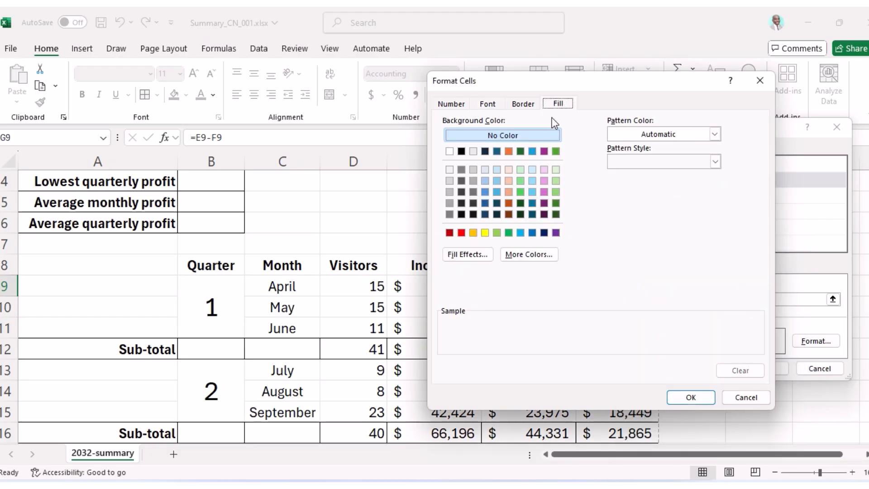
pyautogui.click(462, 234)
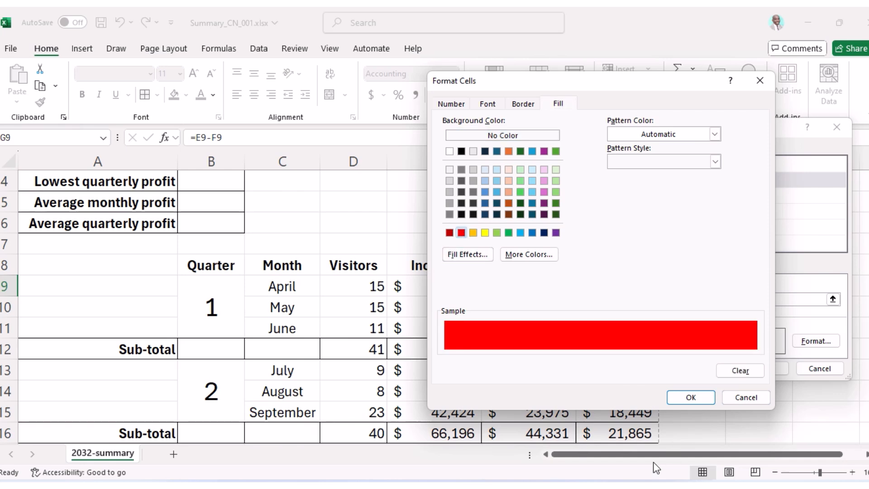
pyautogui.hotkey('alt', 'Tab')
pyautogui.click(691, 398)
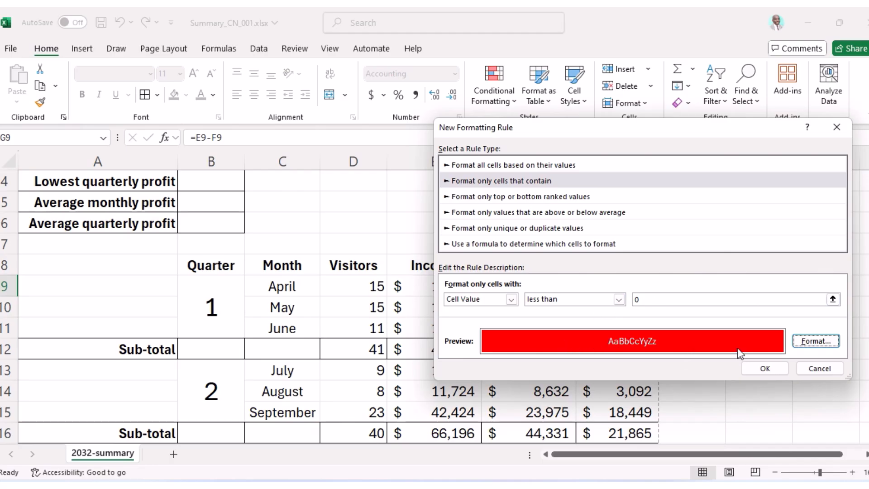
pyautogui.click(754, 367)
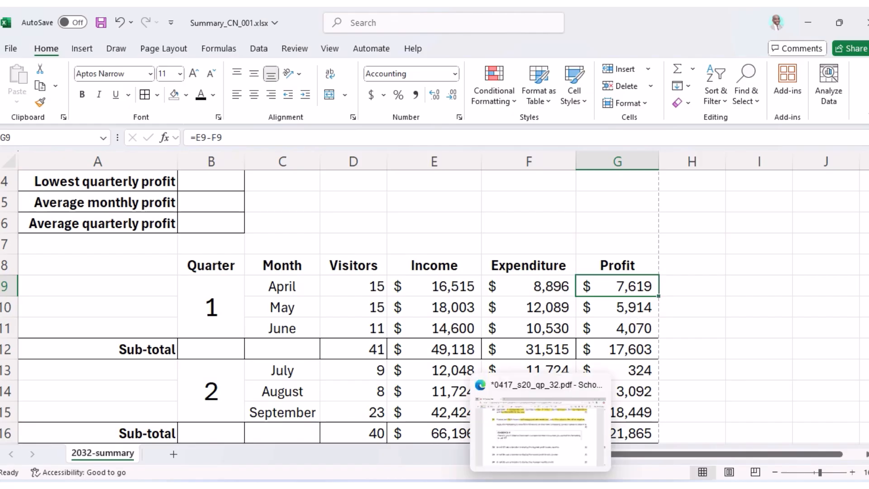
# Highlight 'B3 to B6' and 'column G' in question 21 of the PDF.
pyautogui.click(534, 435)
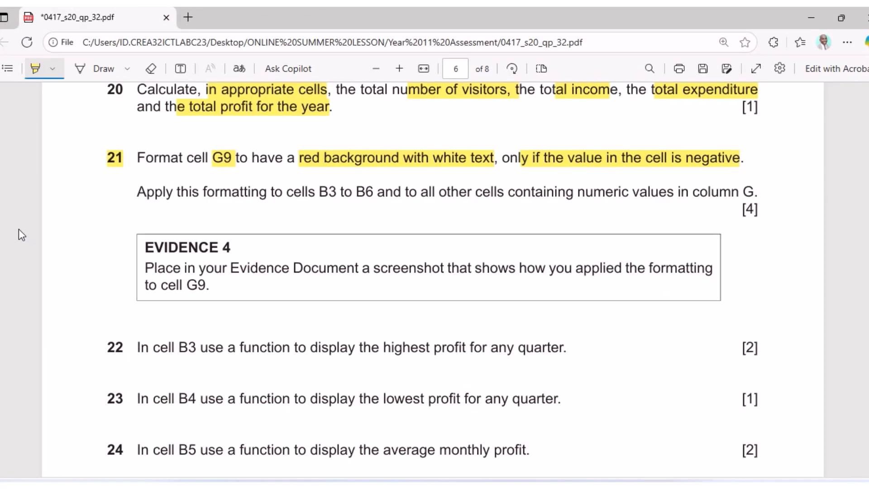
pyautogui.moveTo(319, 192); pyautogui.dragTo(369, 193)
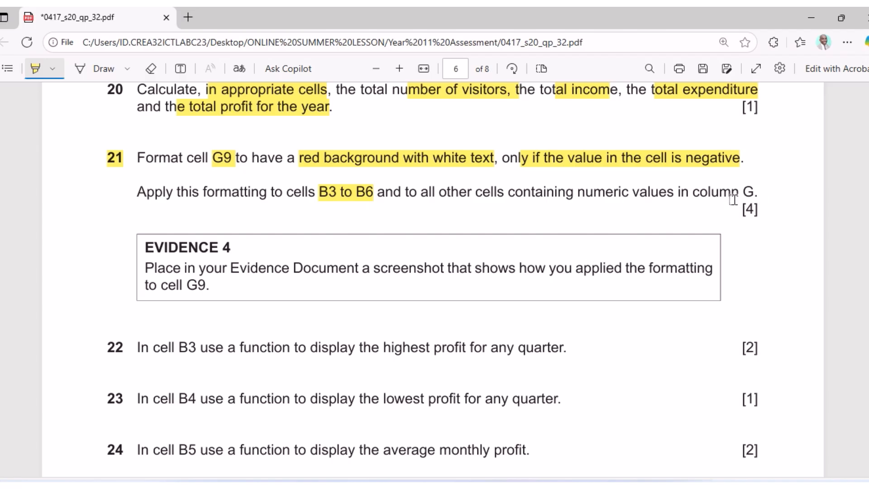
pyautogui.moveTo(734, 193); pyautogui.dragTo(761, 190)
# Fill G9 down through G25 so negative profits in G18:G20 turn white on red.
pyautogui.click(569, 485)
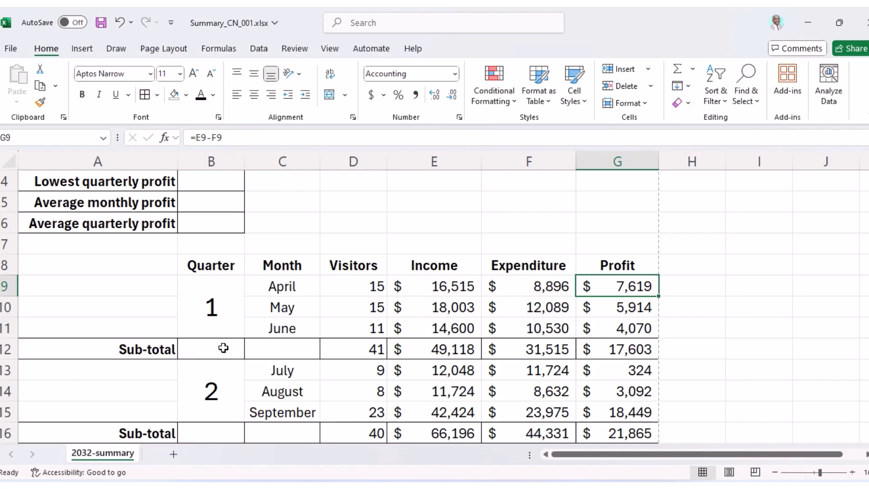
pyautogui.scroll(1, 233, 243)
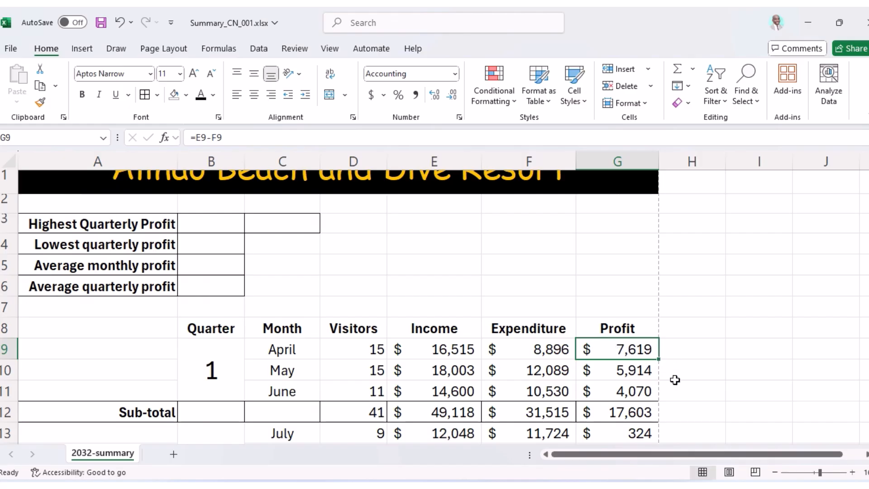
pyautogui.scroll(-1, 636, 318)
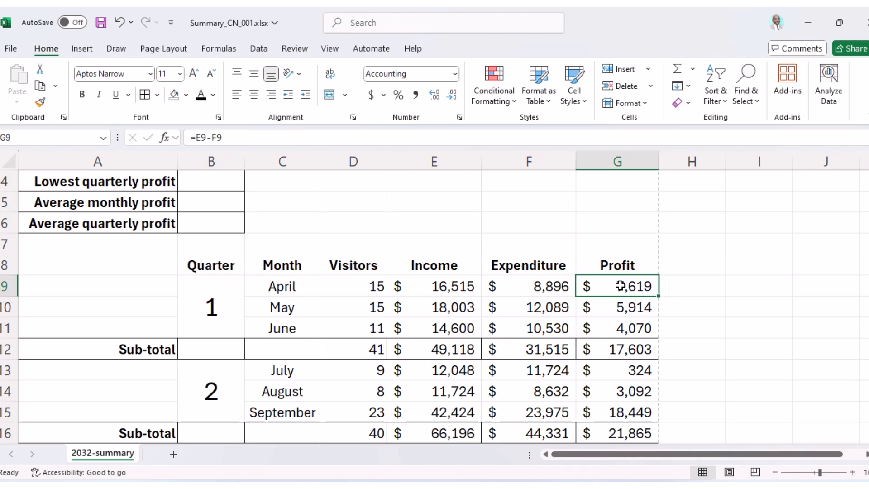
pyautogui.moveTo(620, 286); pyautogui.dragTo(625, 415)
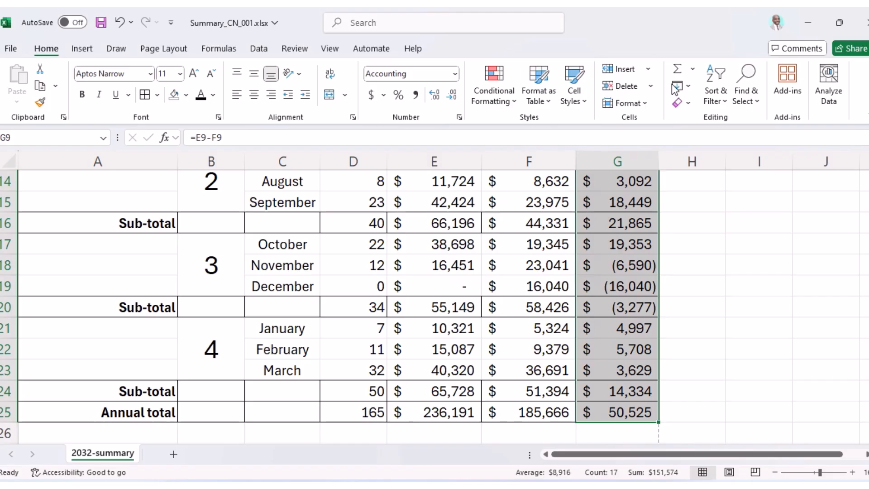
pyautogui.click(688, 85)
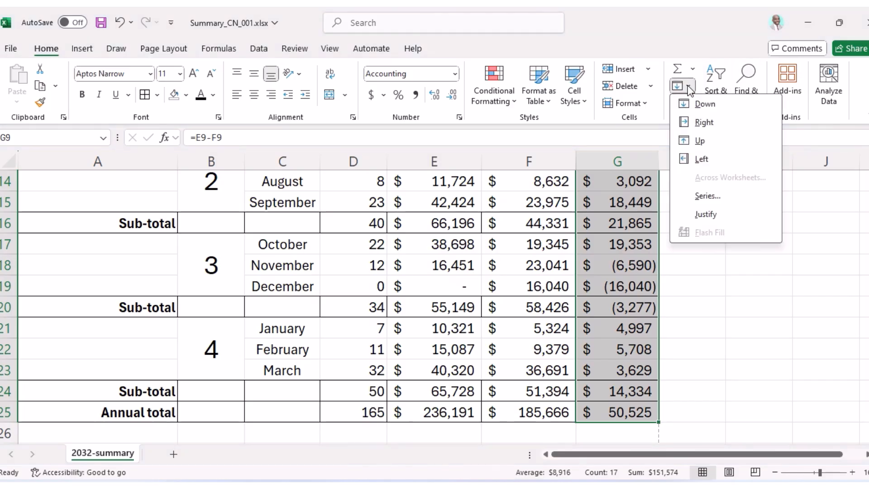
pyautogui.click(705, 104)
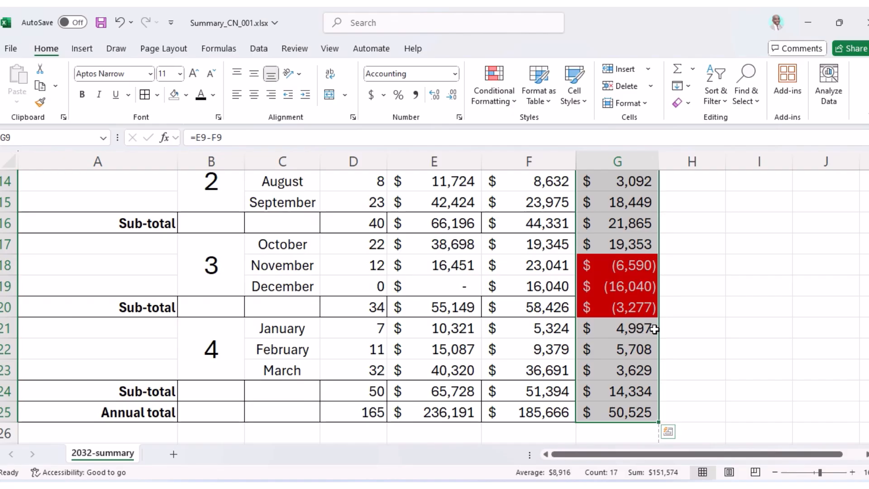
pyautogui.scroll(2, 651, 335)
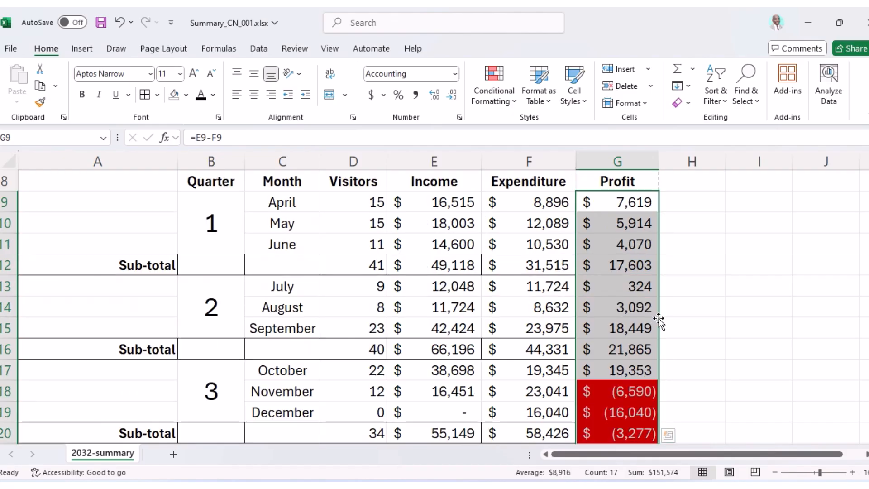
pyautogui.scroll(-2, 643, 363)
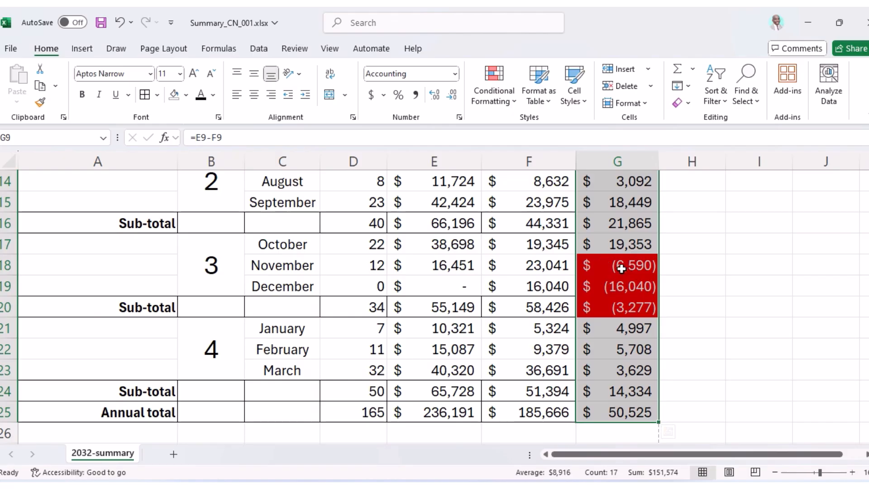
pyautogui.scroll(3, 621, 268)
# Copy G9's formatting onto B3:B6 with Format Painter.
pyautogui.click(621, 268)
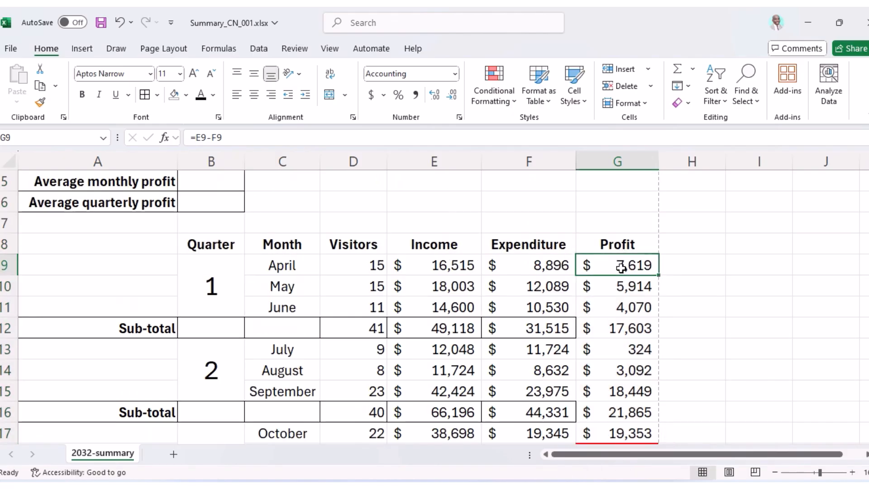
pyautogui.click(40, 102)
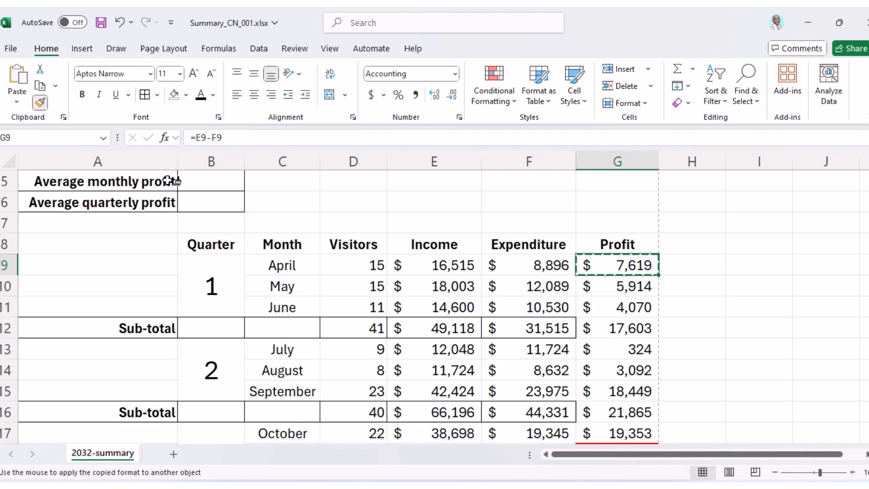
pyautogui.scroll(2, 170, 180)
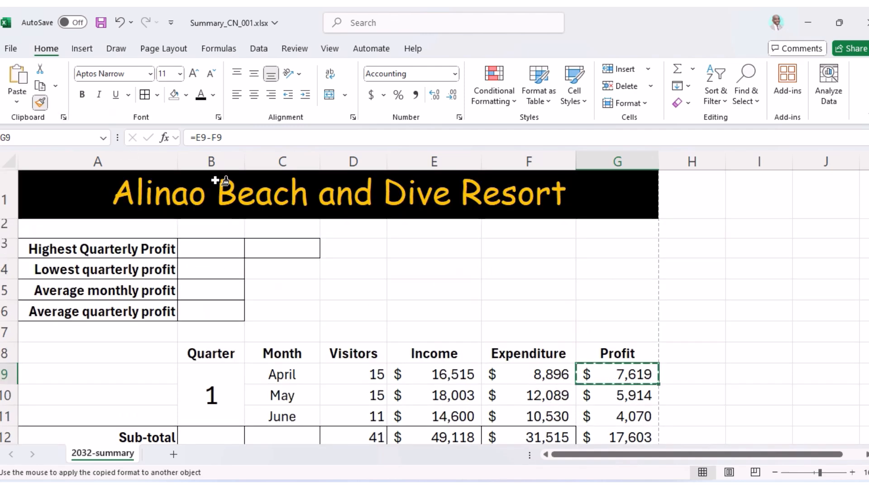
pyautogui.moveTo(205, 250); pyautogui.dragTo(196, 306)
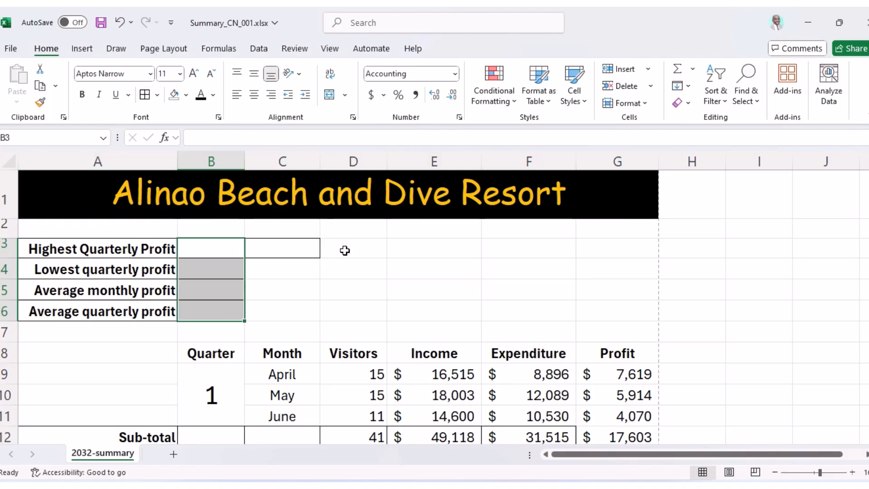
pyautogui.scroll(-2, 621, 325)
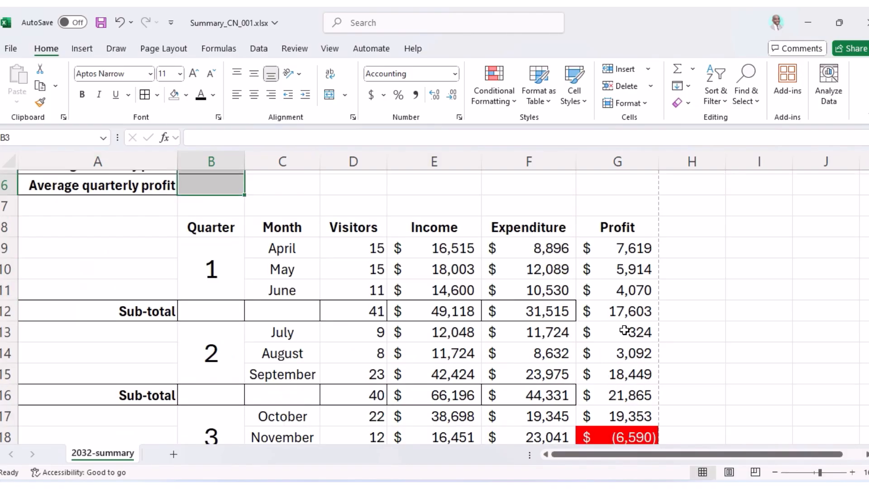
# Reapply borders to the profit subtotals G12, G16, G20 and G24:G25.
pyautogui.click(604, 248)
pyautogui.click(607, 312)
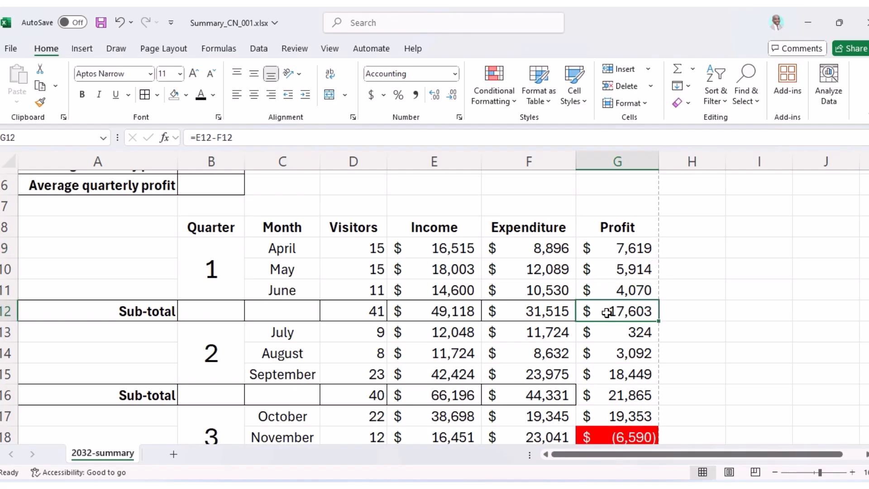
pyautogui.click(145, 96)
pyautogui.click(610, 397)
pyautogui.click(145, 95)
pyautogui.scroll(-3, 367, 260)
pyautogui.click(602, 290)
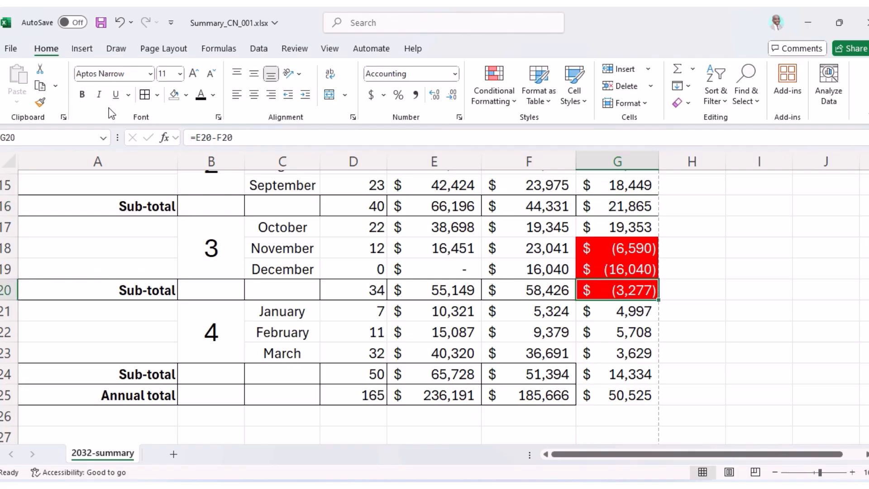
pyautogui.click(145, 95)
pyautogui.moveTo(605, 377); pyautogui.dragTo(605, 394)
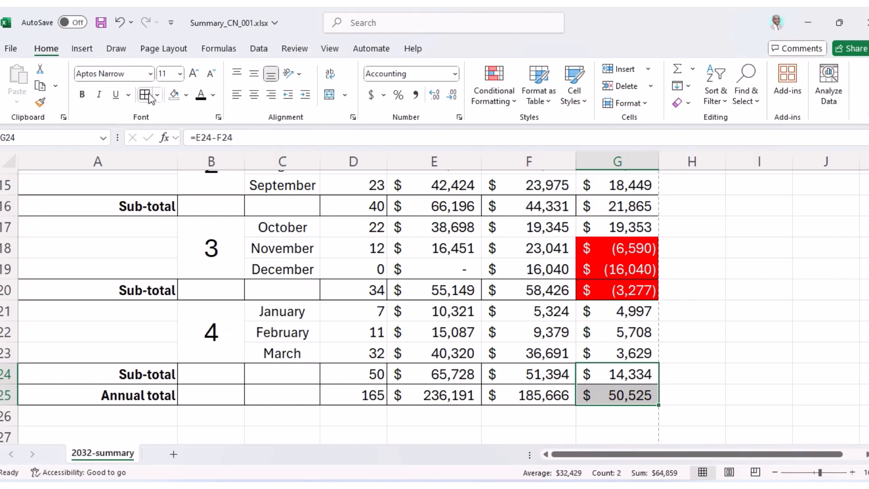
pyautogui.click(615, 339)
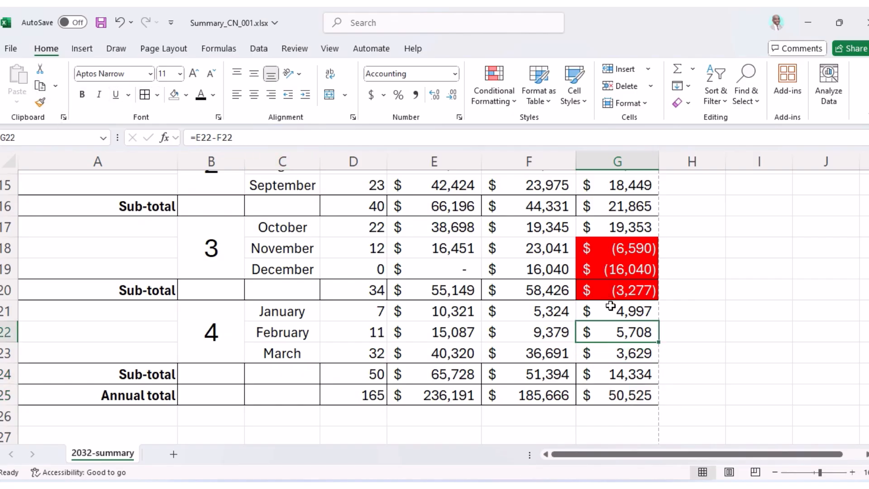
pyautogui.scroll(4, 610, 306)
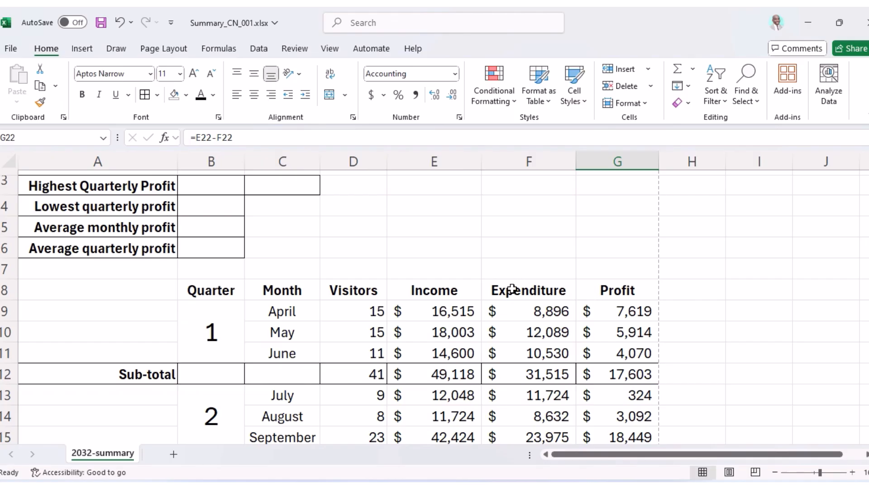
# Check the question paper, then select G9 to review its conditional formatting.
pyautogui.hotkey('alt', 'Tab')
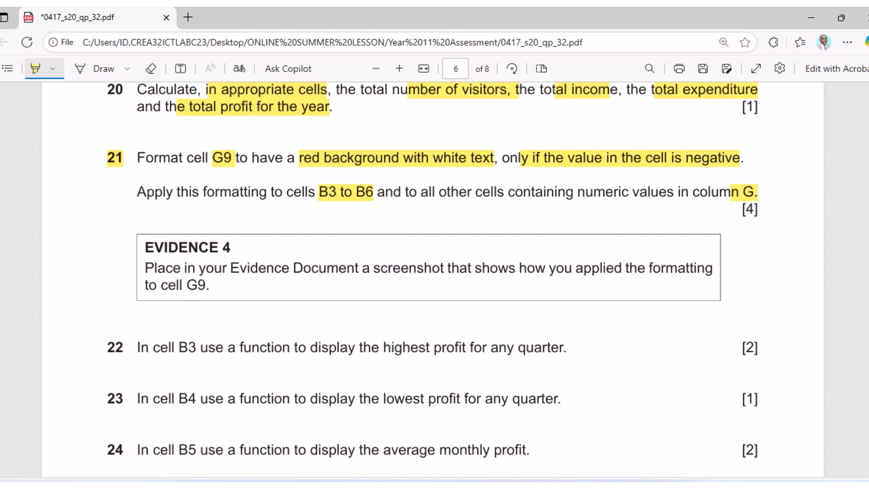
pyautogui.click(521, 484)
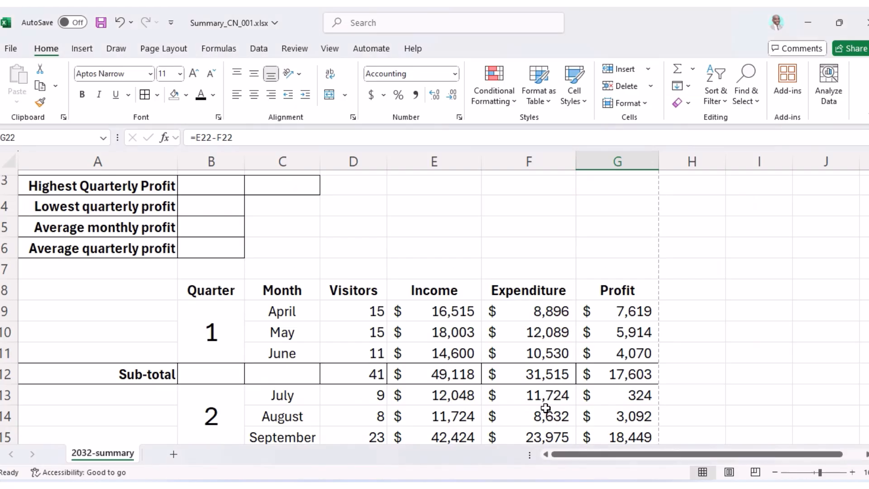
pyautogui.click(633, 316)
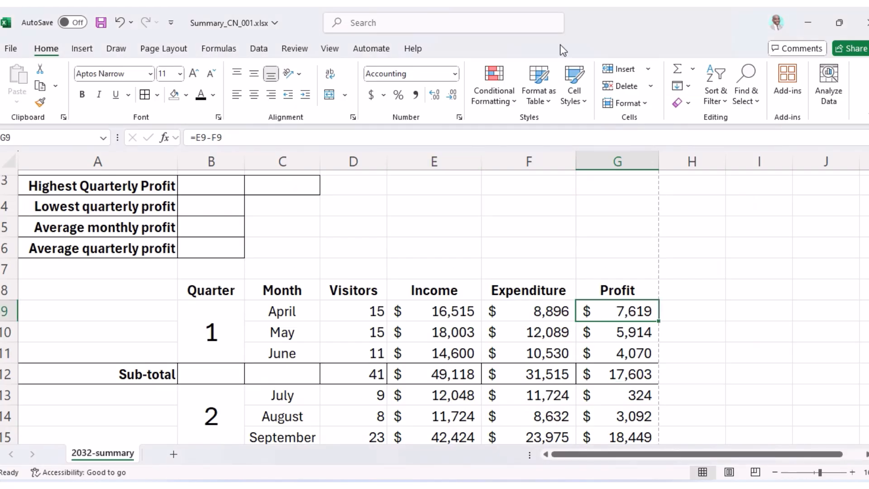
pyautogui.click(516, 102)
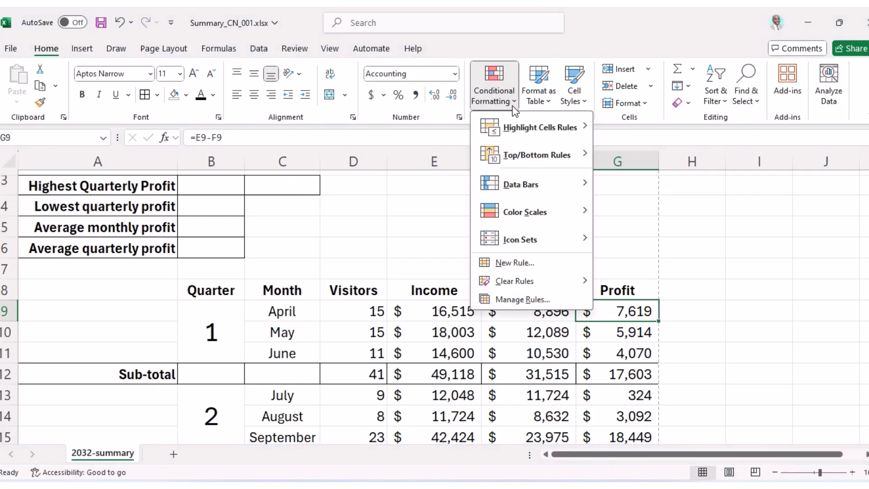
# Snip and copy the Manage Rules list showing Cell Value < 0 on $G$9:$G$25, then close it.
pyautogui.click(532, 308)
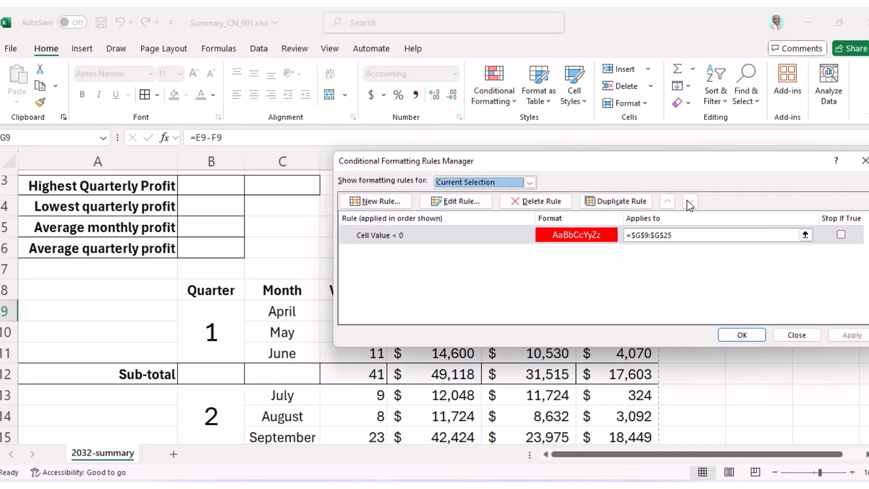
pyautogui.moveTo(533, 161); pyautogui.dragTo(424, 164)
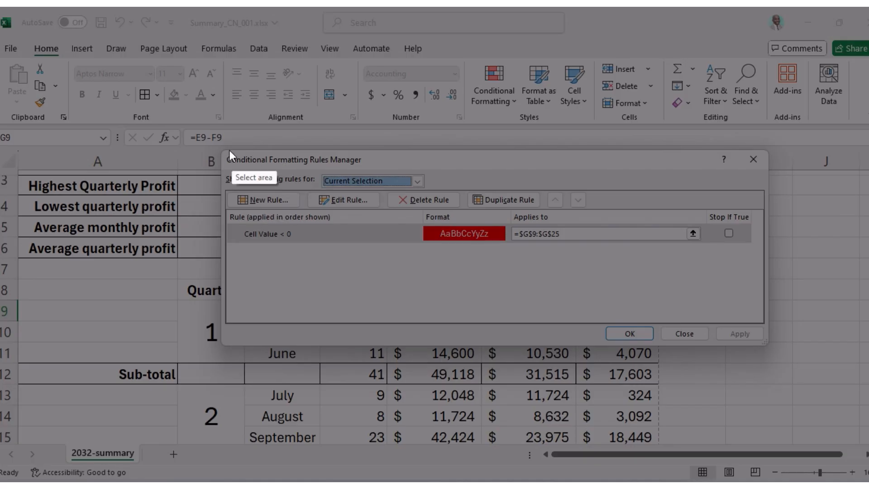
pyautogui.moveTo(216, 153)
pyautogui.mouseDown()
pyautogui.moveTo(686, 259)
pyautogui.moveTo(775, 341)
pyautogui.mouseUp()
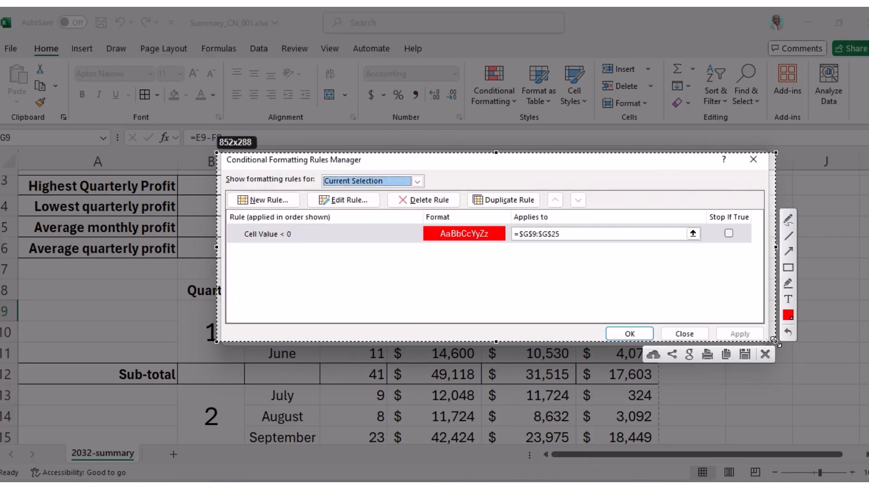
pyautogui.click(725, 354)
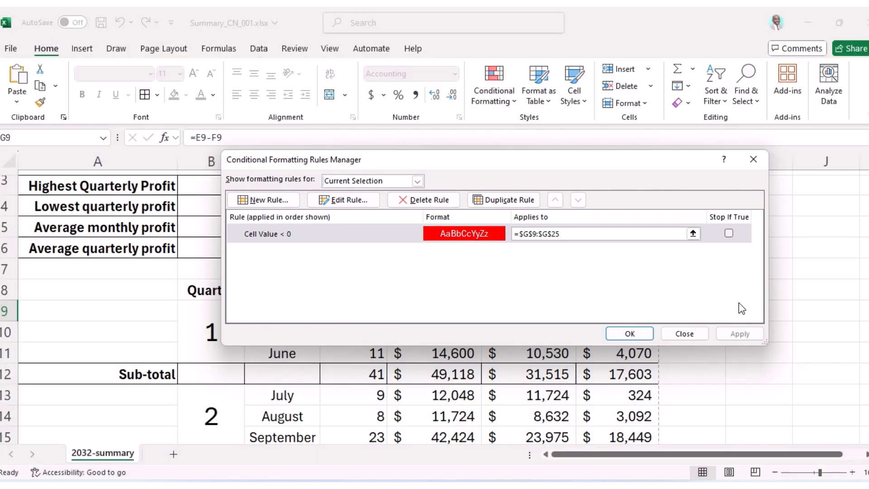
pyautogui.click(683, 335)
pyautogui.click(520, 456)
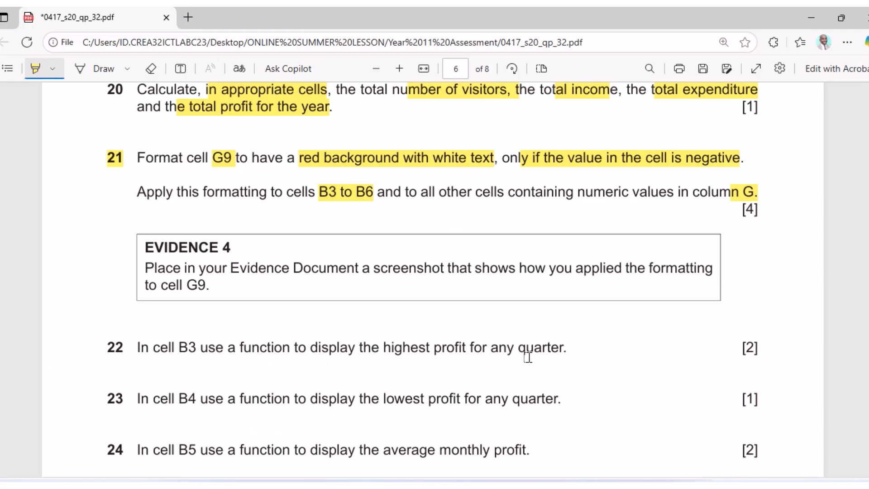
# Highlight 'B3 use' and 'highest profit for any quarter' in question 22, then return to Excel.
pyautogui.moveTo(173, 349); pyautogui.dragTo(282, 348)
pyautogui.moveTo(385, 350); pyautogui.dragTo(572, 358)
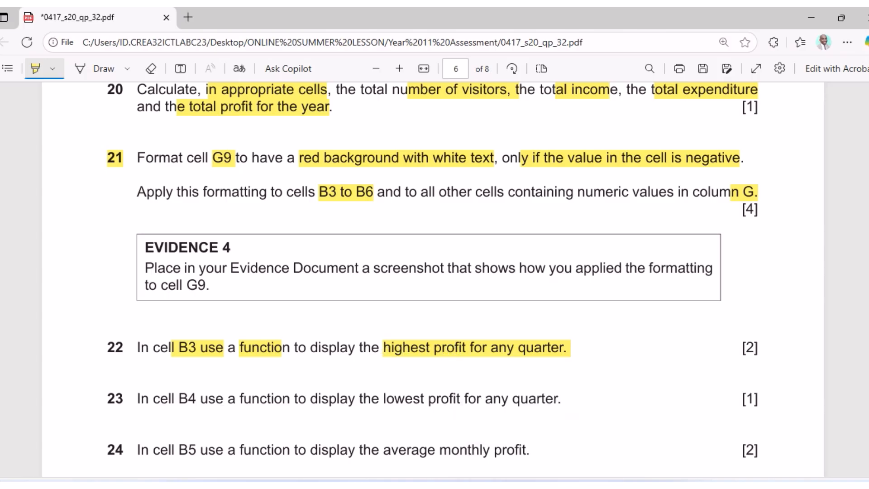
pyautogui.hotkey('alt', 'Tab')
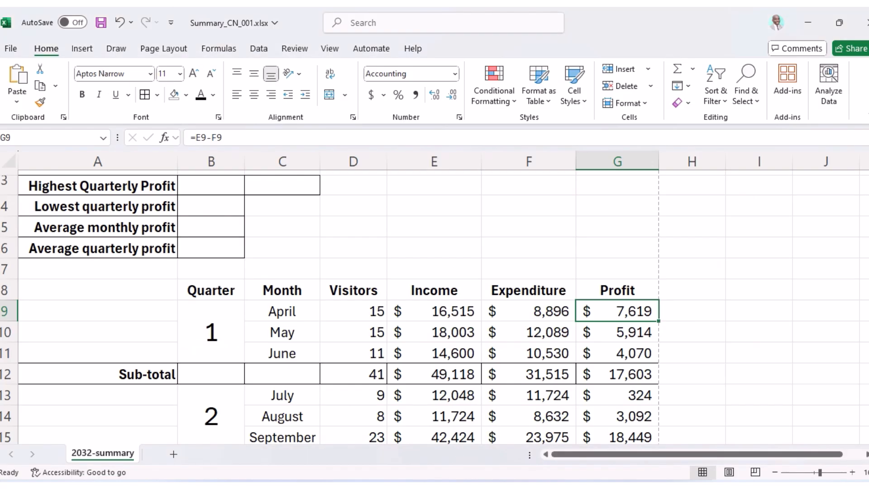
pyautogui.hotkey('alt', 'Tab')
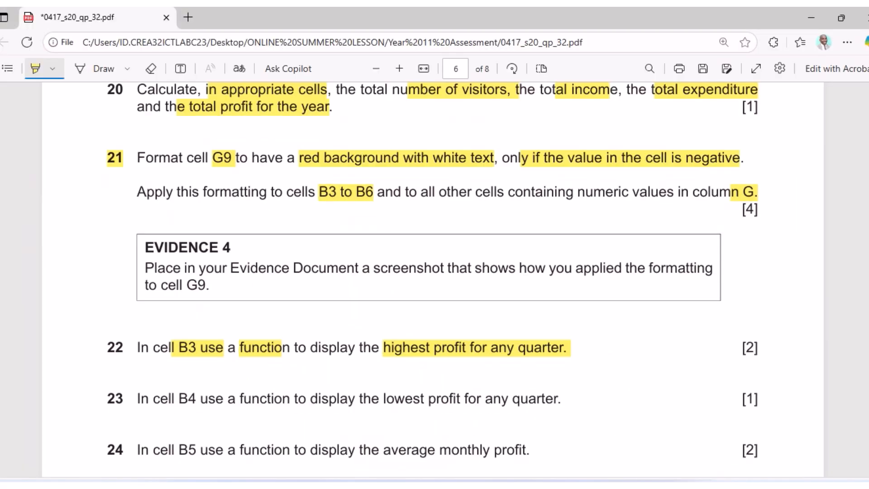
pyautogui.hotkey('alt', 'Tab')
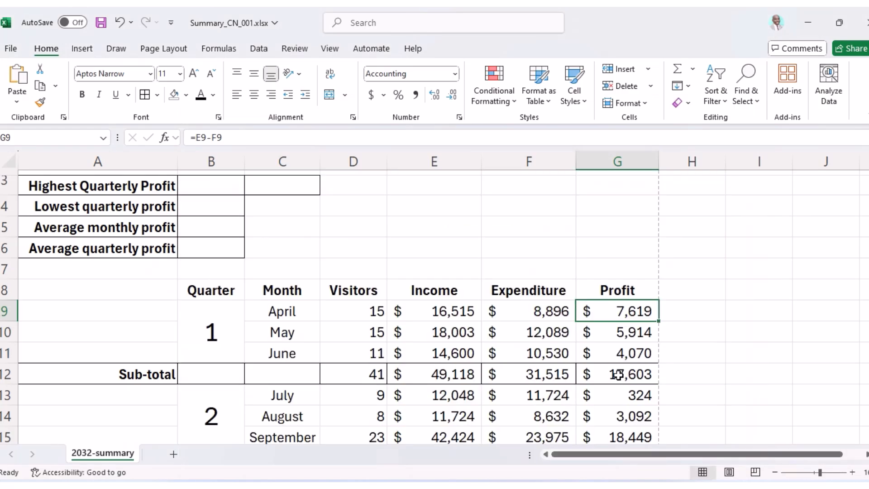
# Review the quarterly subtotal formulas in G12, G16, G20 and G24, then select B3.
pyautogui.click(617, 376)
pyautogui.scroll(-3, 617, 375)
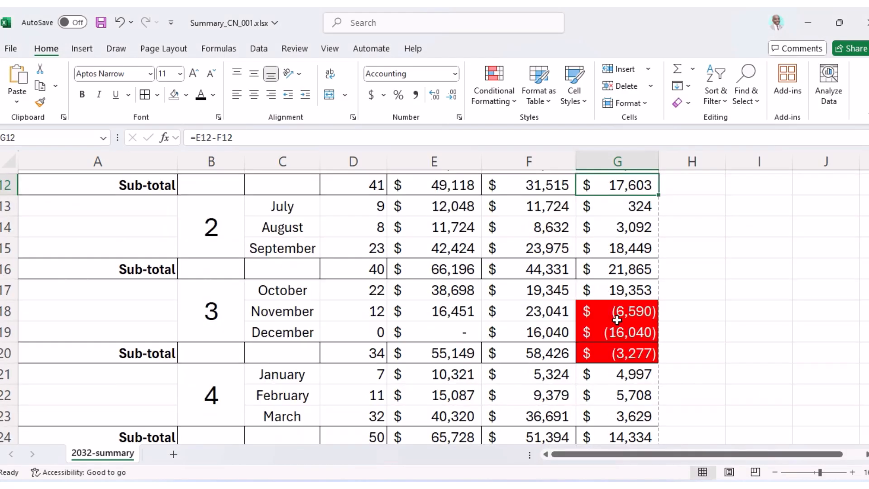
pyautogui.click(623, 273)
pyautogui.click(635, 352)
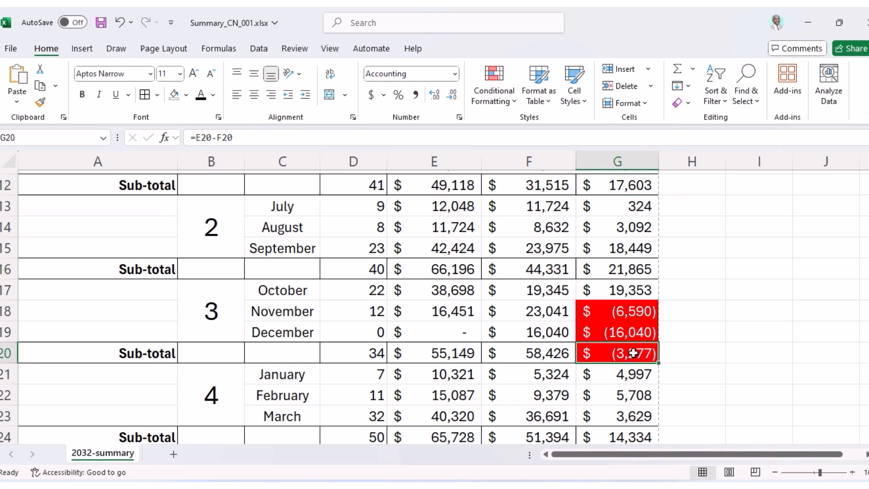
pyautogui.scroll(-2, 632, 353)
pyautogui.click(626, 315)
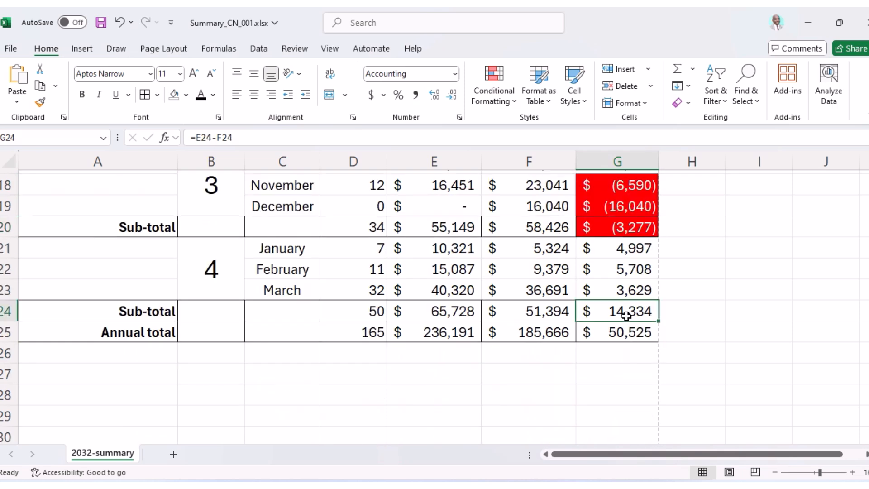
pyautogui.scroll(6, 626, 315)
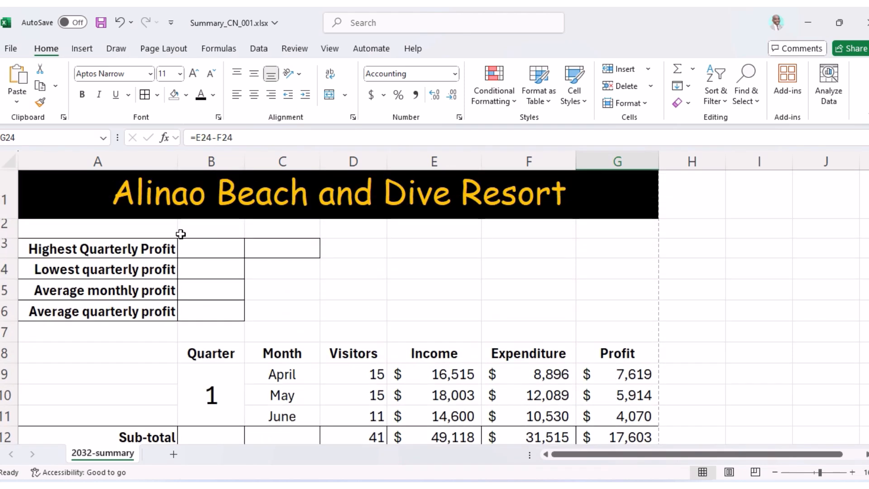
pyautogui.click(233, 254)
pyautogui.hotkey('alt', 'Tab')
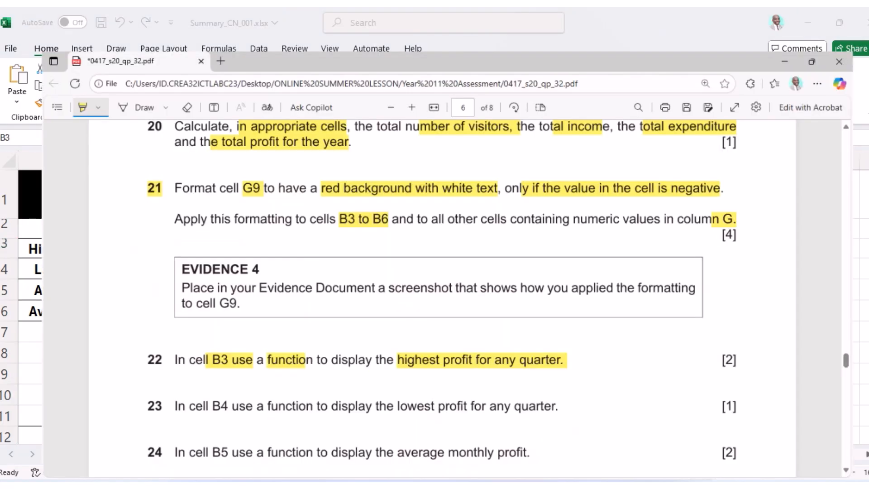
pyautogui.hotkey('alt', 'Tab')
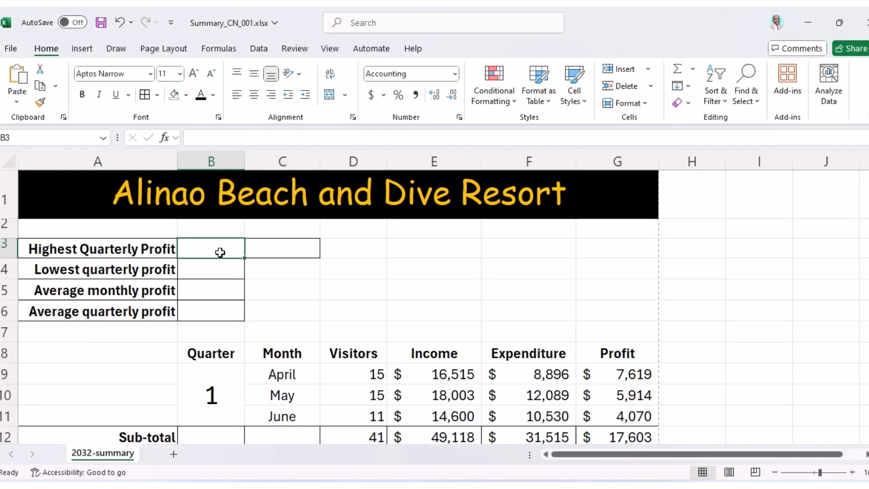
# Enter =MAX(G12,G16,G20,G24) in B3 for the highest quarterly profit, $21,865.
pyautogui.write('=')
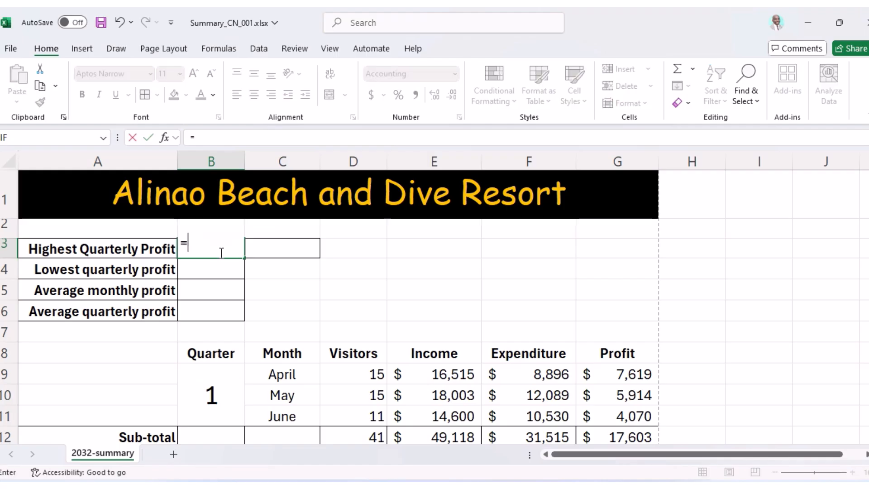
pyautogui.write('m')
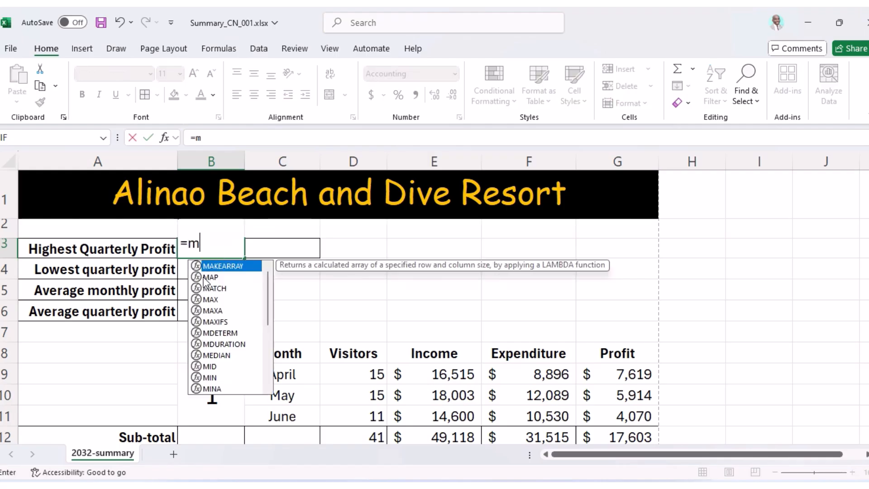
pyautogui.doubleClick(209, 297)
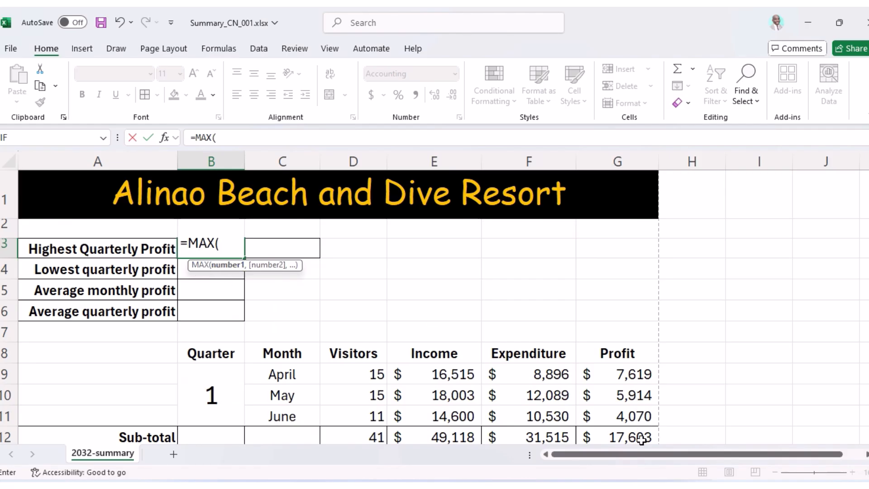
pyautogui.scroll(-1, 641, 440)
pyautogui.click(631, 374)
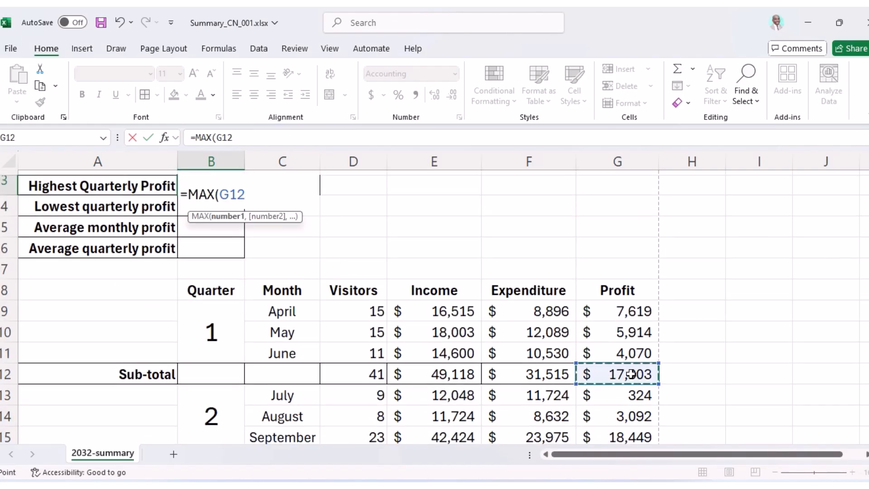
pyautogui.write(',')
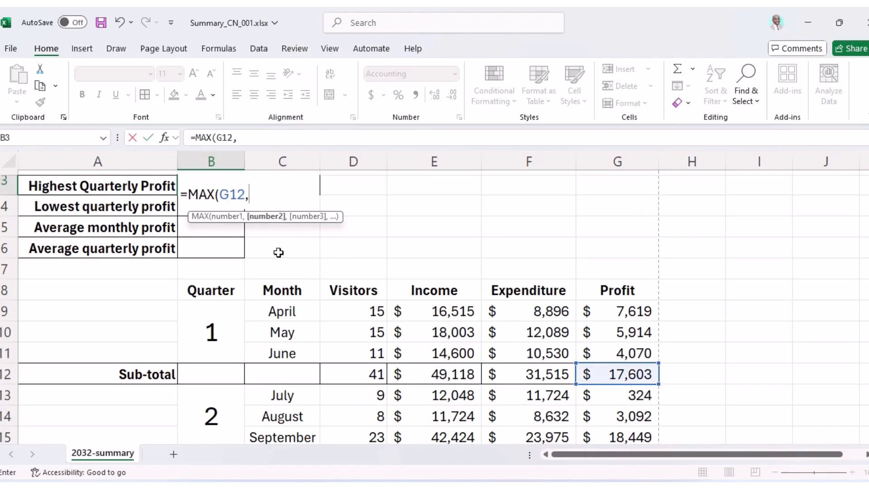
pyautogui.scroll(-1, 667, 374)
pyautogui.click(632, 398)
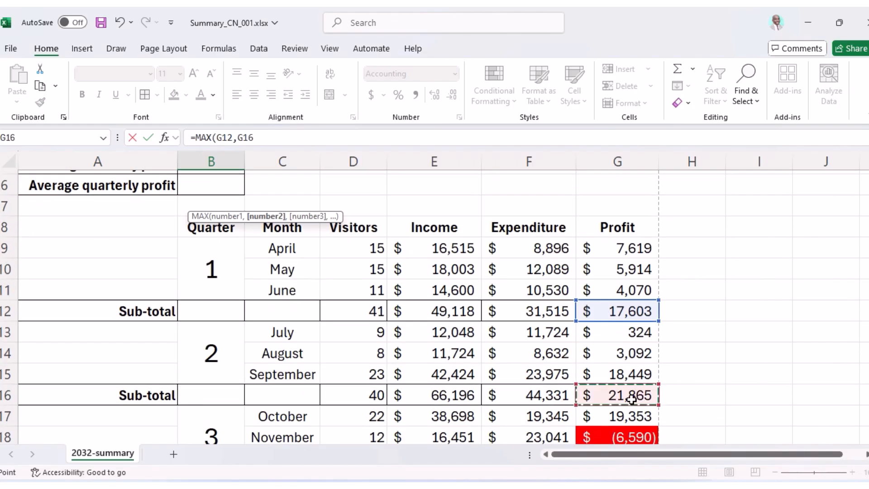
pyautogui.write(',')
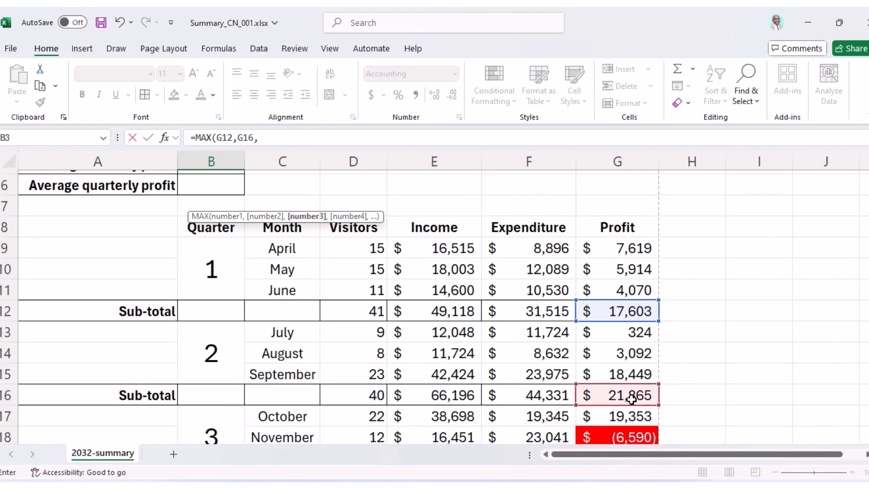
pyautogui.scroll(-2, 631, 399)
pyautogui.click(631, 357)
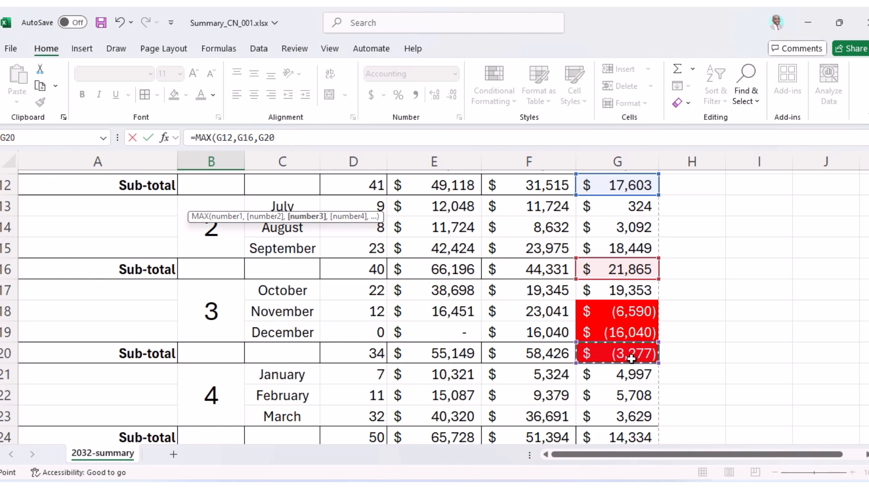
pyautogui.write(',')
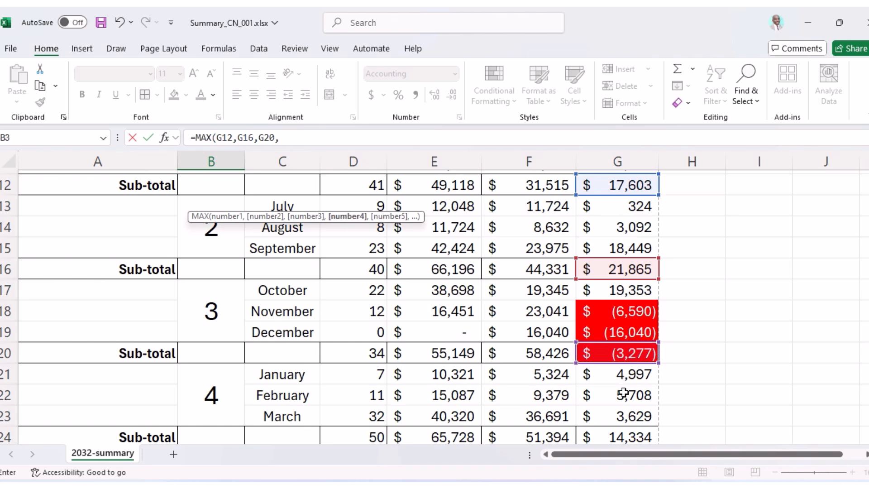
pyautogui.scroll(-1, 627, 394)
pyautogui.click(626, 377)
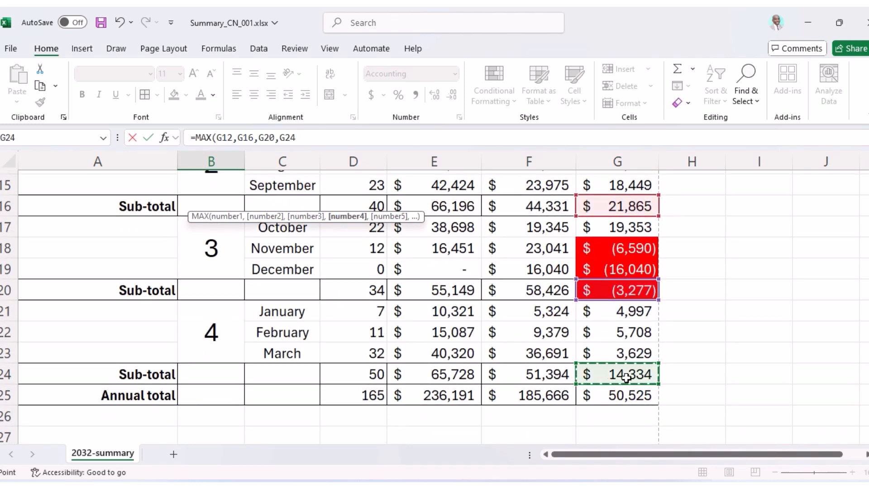
pyautogui.press('Escape')
# Centre the B3 result horizontally.
pyautogui.scroll(4, 634, 271)
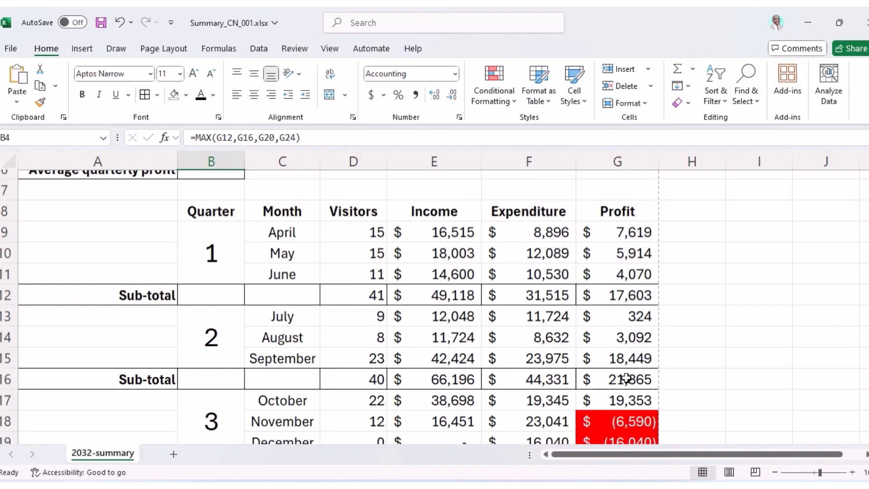
pyautogui.scroll(1, 425, 317)
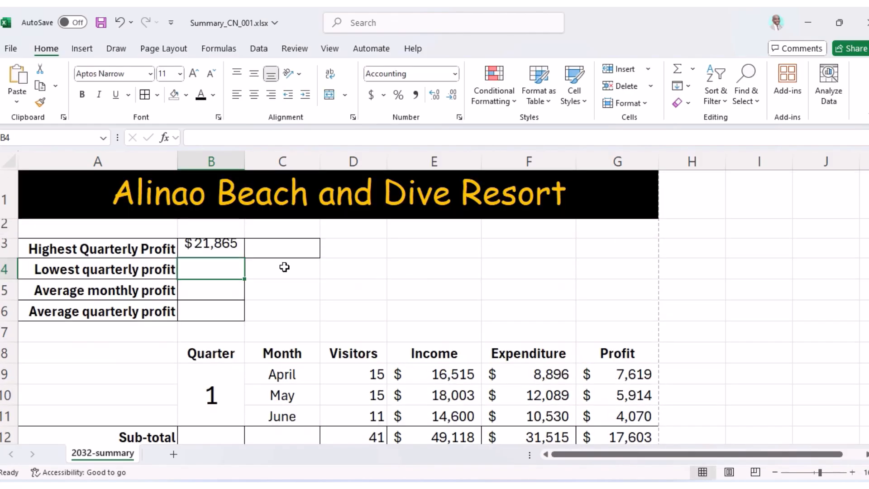
pyautogui.click(218, 243)
pyautogui.click(270, 95)
pyautogui.click(254, 95)
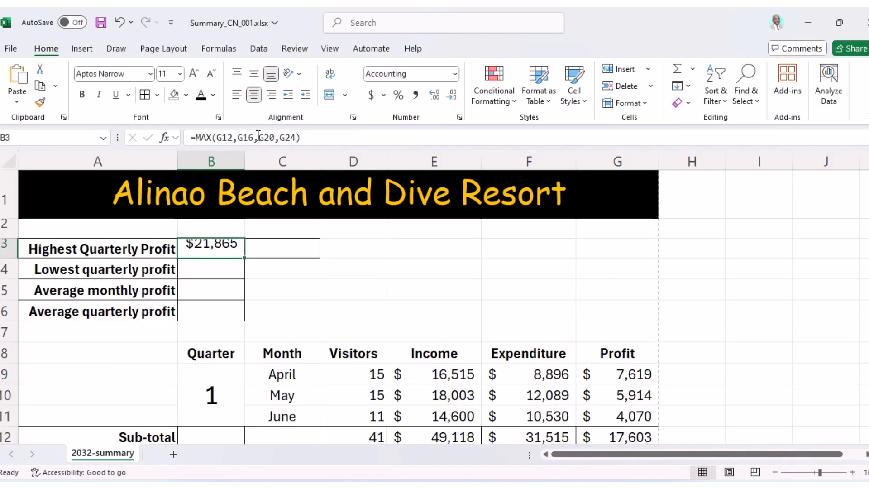
# Middle-align B3, recheck the quarter 2 subtotal, and bring up question 23 in the paper.
pyautogui.click(254, 74)
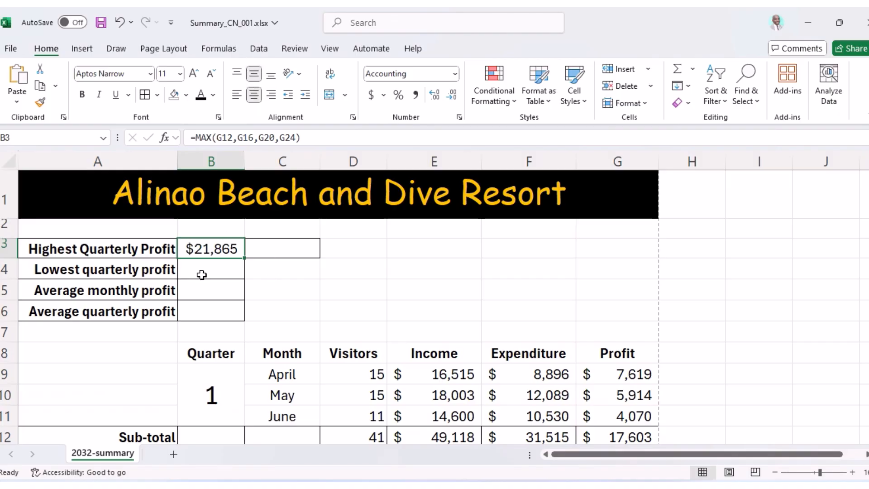
pyautogui.scroll(-2, 562, 362)
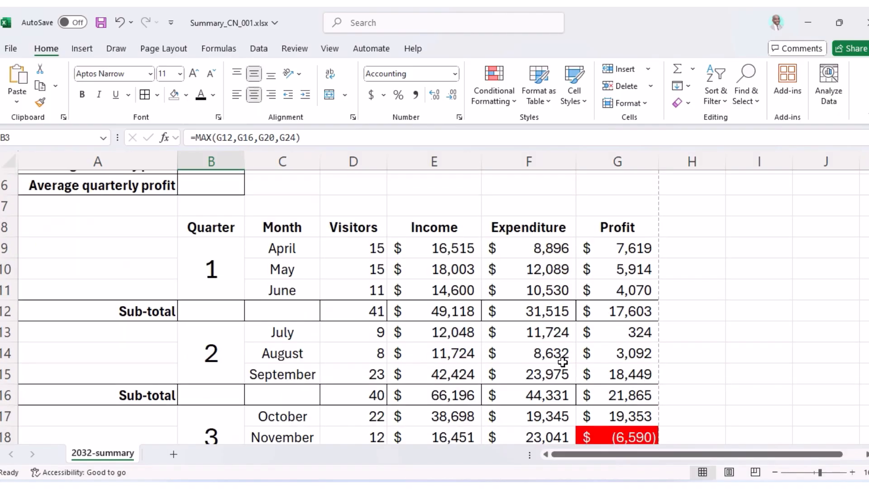
pyautogui.scroll(-1, 588, 353)
pyautogui.scroll(2, 611, 358)
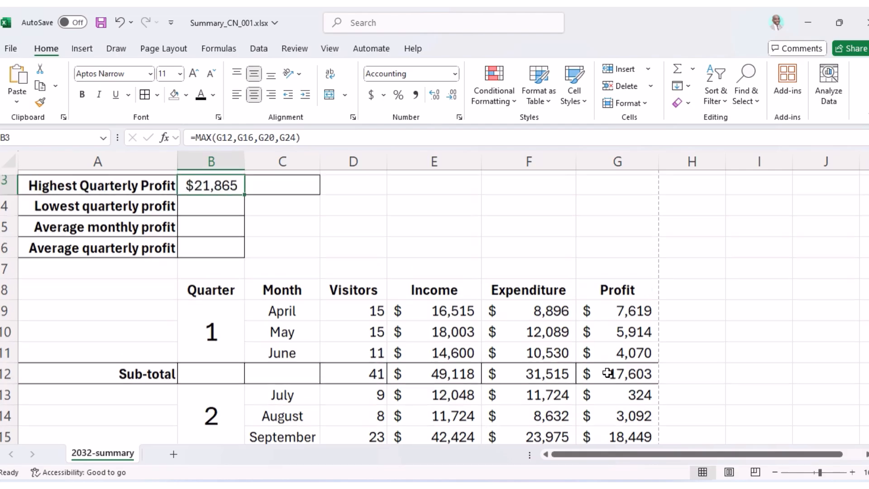
pyautogui.scroll(-1, 584, 380)
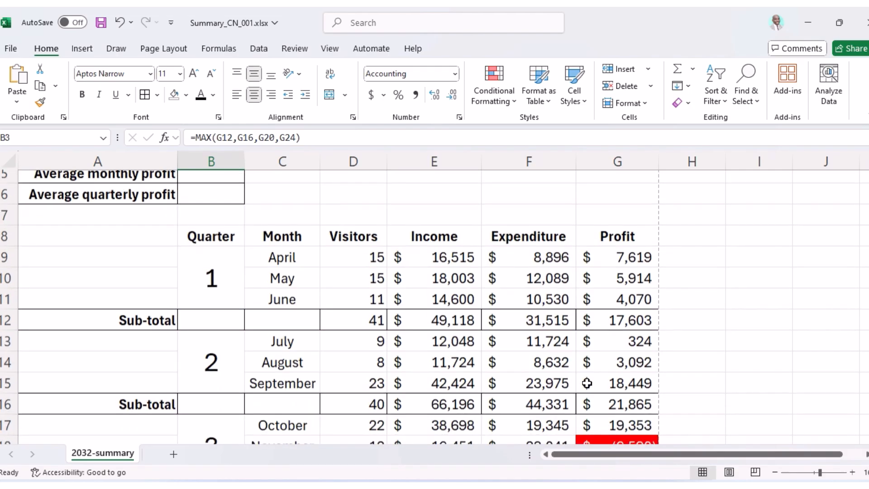
pyautogui.scroll(-3, 618, 411)
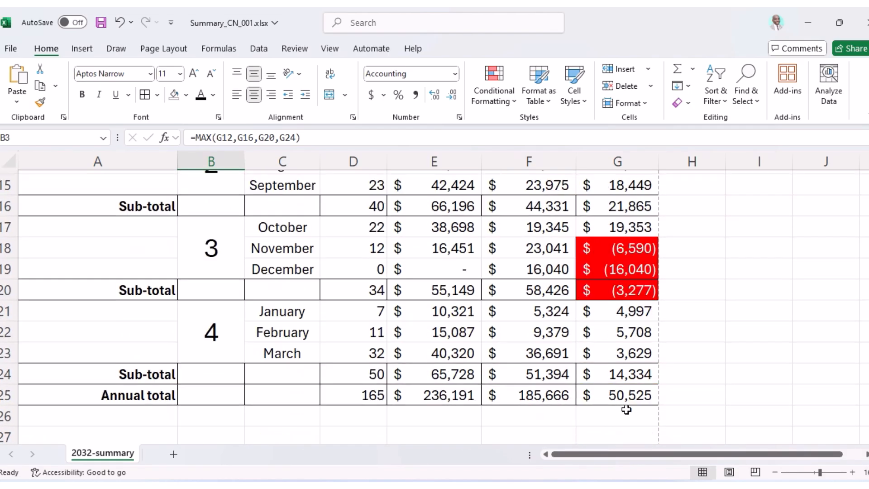
pyautogui.scroll(5, 627, 399)
pyautogui.scroll(-2, 627, 392)
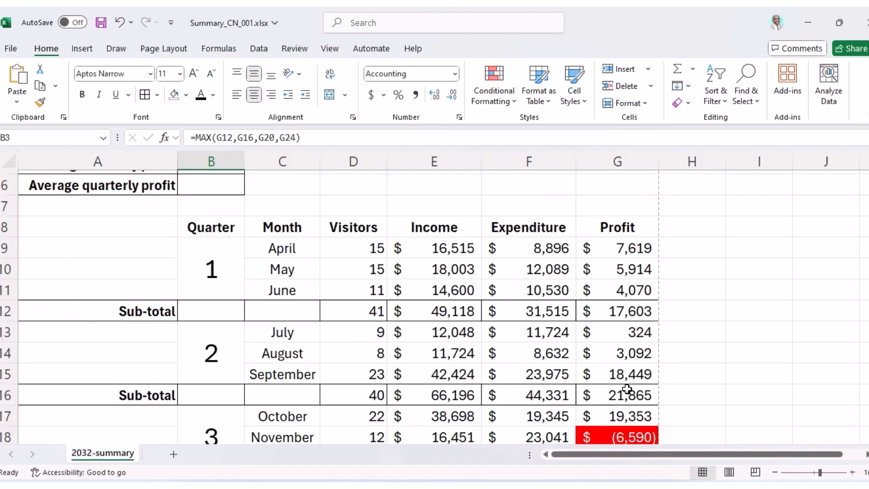
pyautogui.scroll(-1, 627, 390)
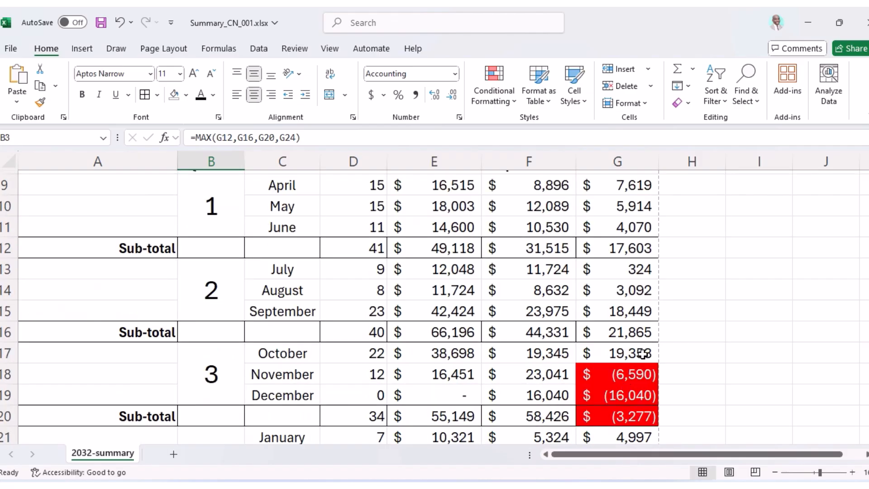
pyautogui.click(613, 330)
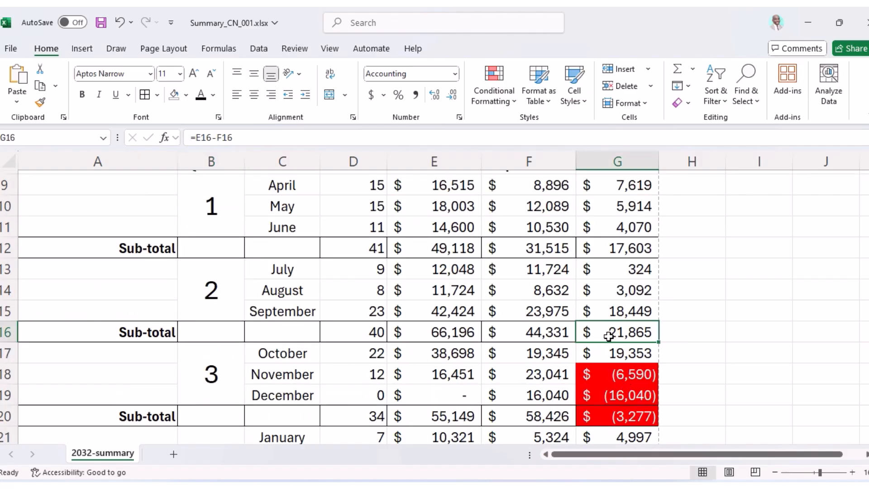
pyautogui.click(503, 487)
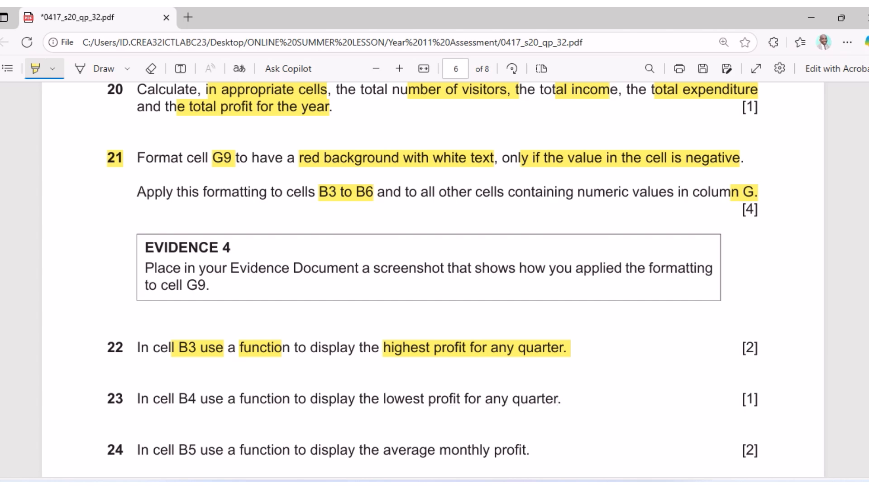
# Start a MIN formula in cell B4.
pyautogui.hotkey('alt', 'Tab')
pyautogui.scroll(3, 389, 339)
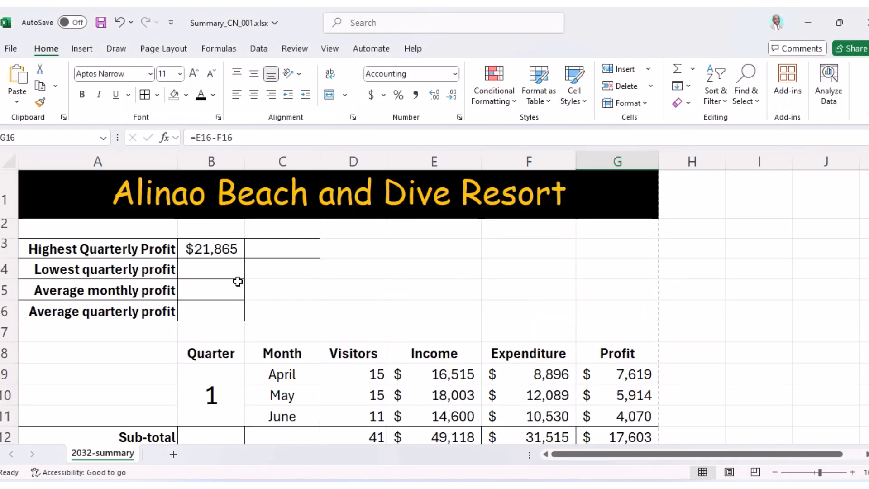
pyautogui.click(224, 273)
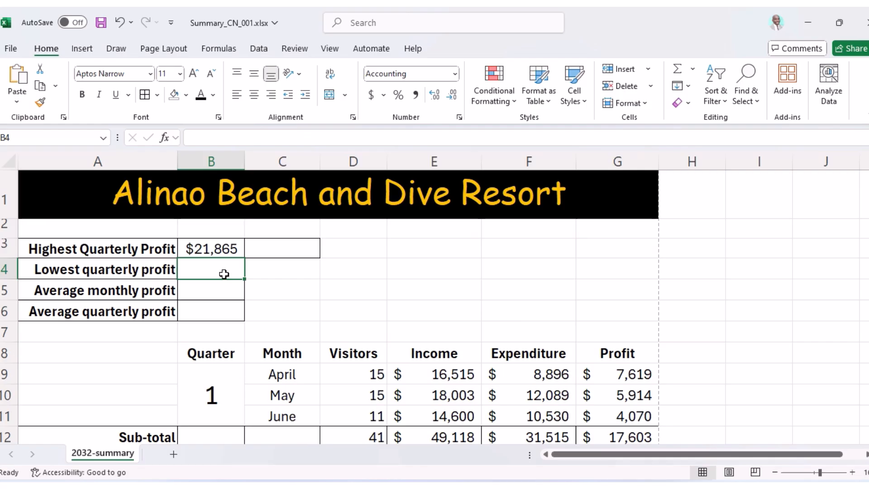
pyautogui.write('=')
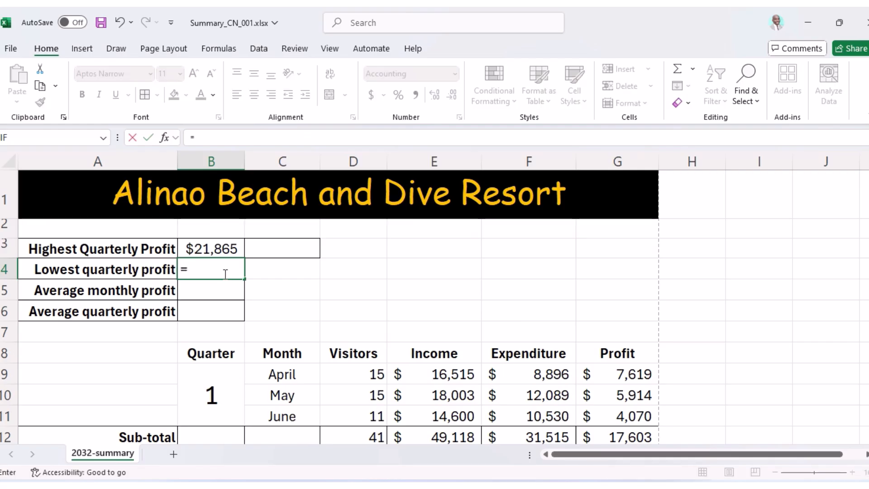
pyautogui.write('min')
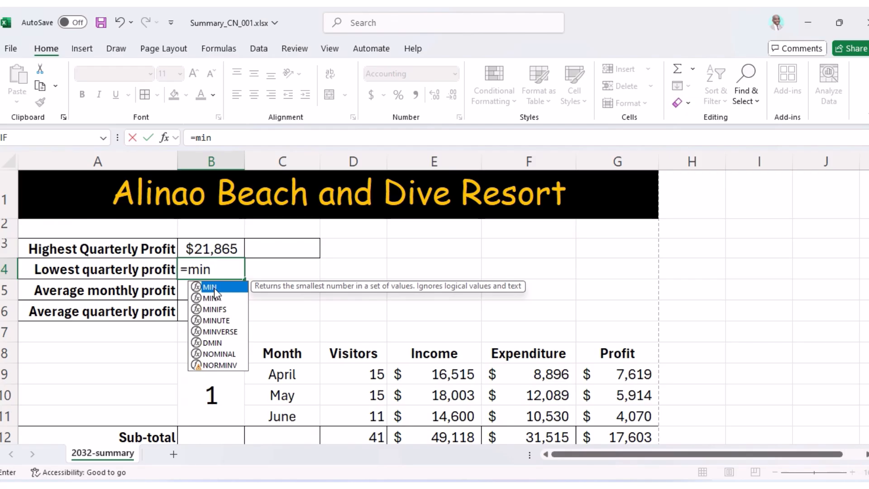
pyautogui.doubleClick(213, 288)
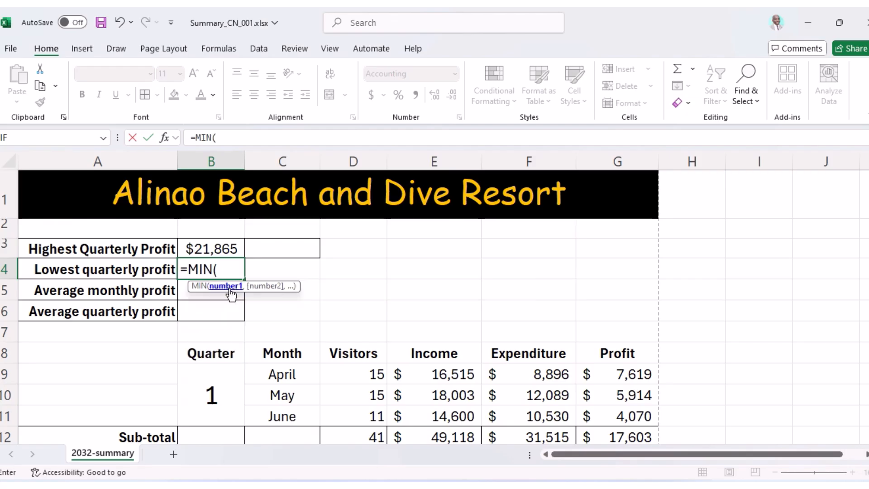
# Complete B4 as =MIN(G12,G16,G20,G24), giving the lowest quarterly profit $(3,277).
pyautogui.scroll(-2, 633, 390)
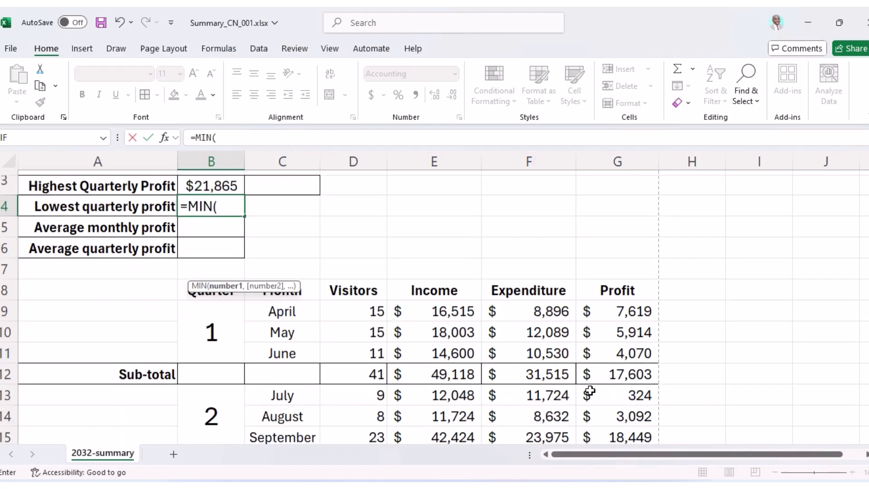
pyautogui.click(627, 375)
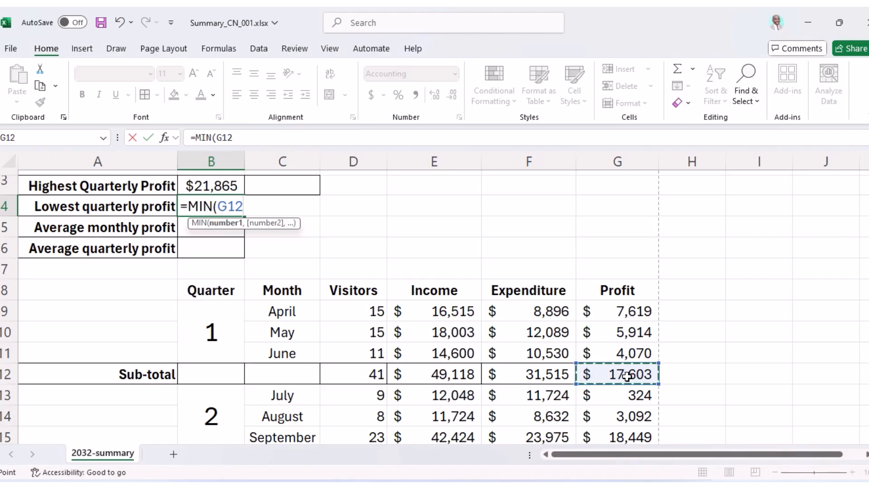
pyautogui.write(',')
pyautogui.scroll(-3, 626, 376)
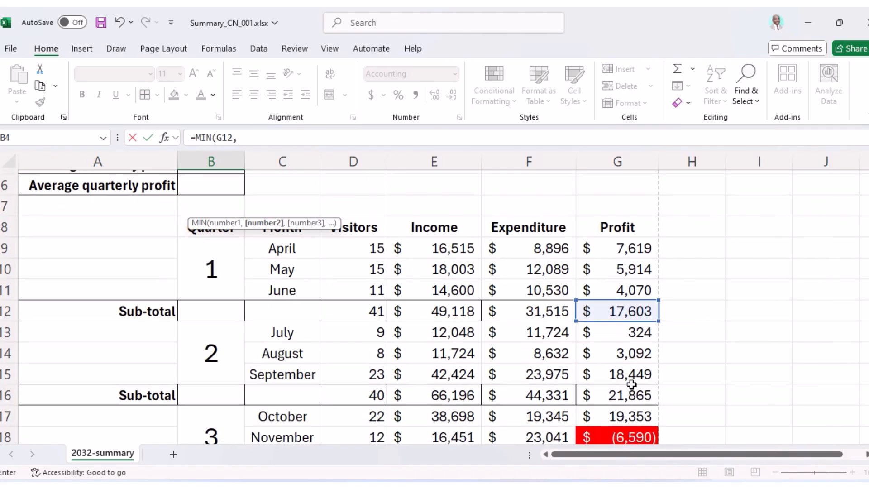
pyautogui.click(631, 389)
pyautogui.write(',')
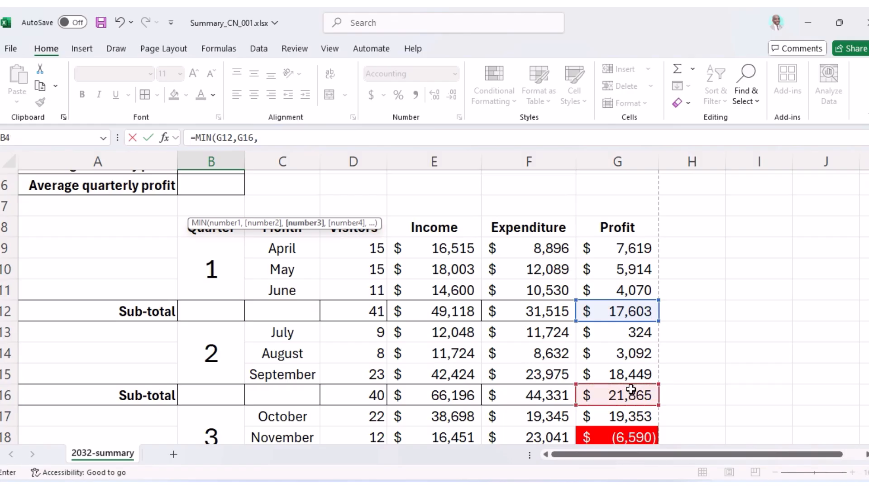
pyautogui.scroll(-2, 633, 384)
pyautogui.click(621, 354)
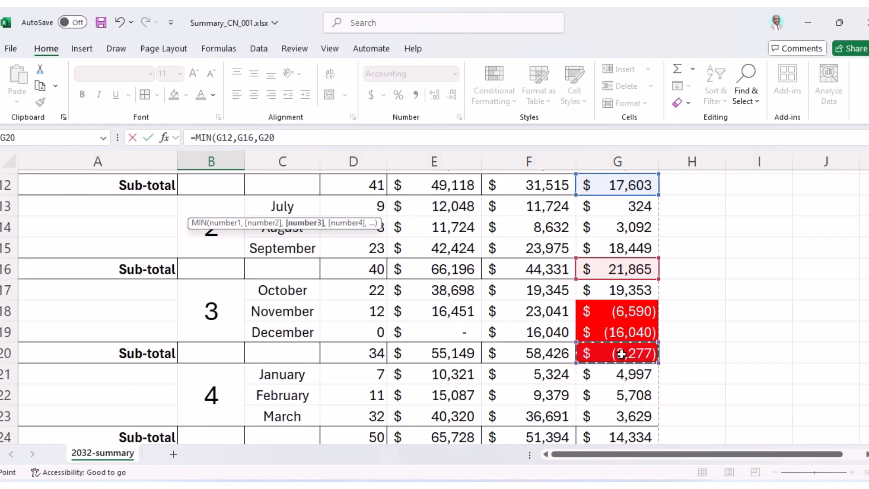
pyautogui.write(',')
pyautogui.scroll(-1, 621, 354)
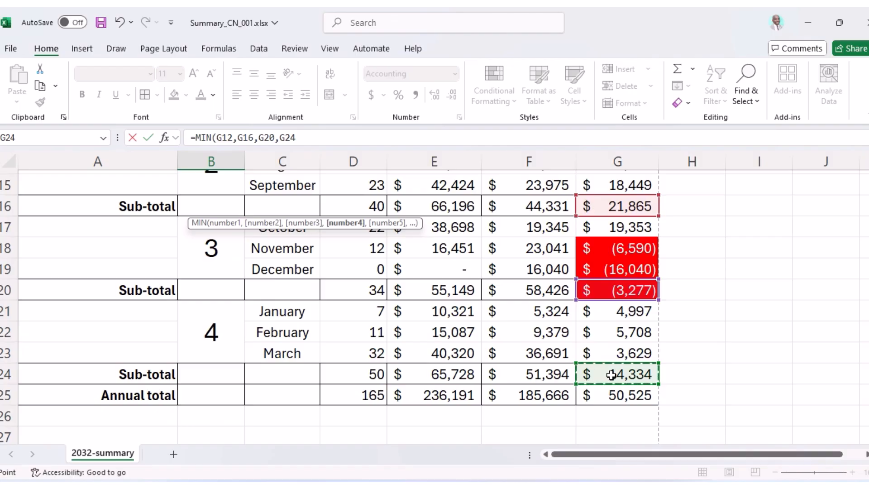
pyautogui.write(')')
pyautogui.press('Return')
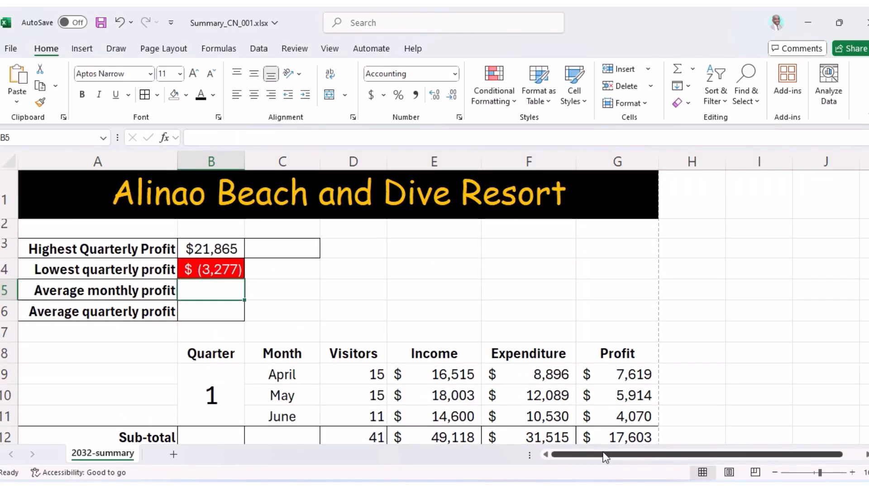
# Highlight questions 23 and 24 in the exam paper PDF, then return to the Excel workbook.
pyautogui.click(541, 486)
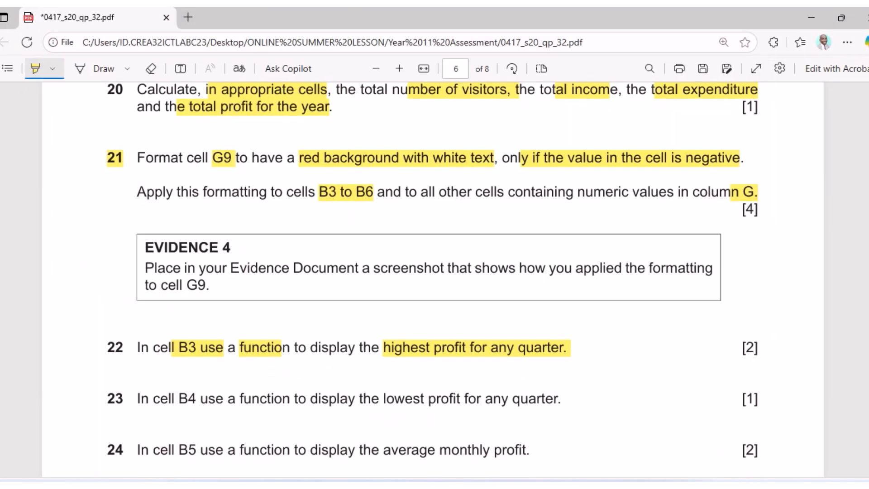
pyautogui.hotkey('alt', 'Tab')
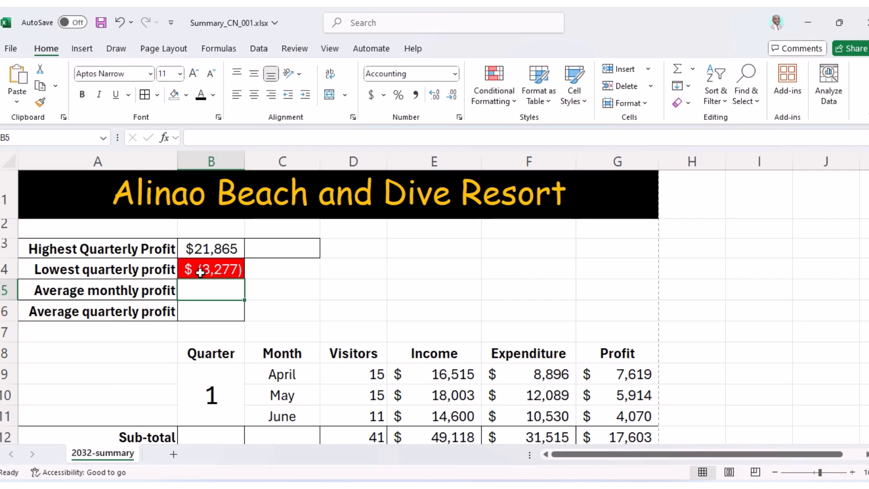
pyautogui.click(543, 486)
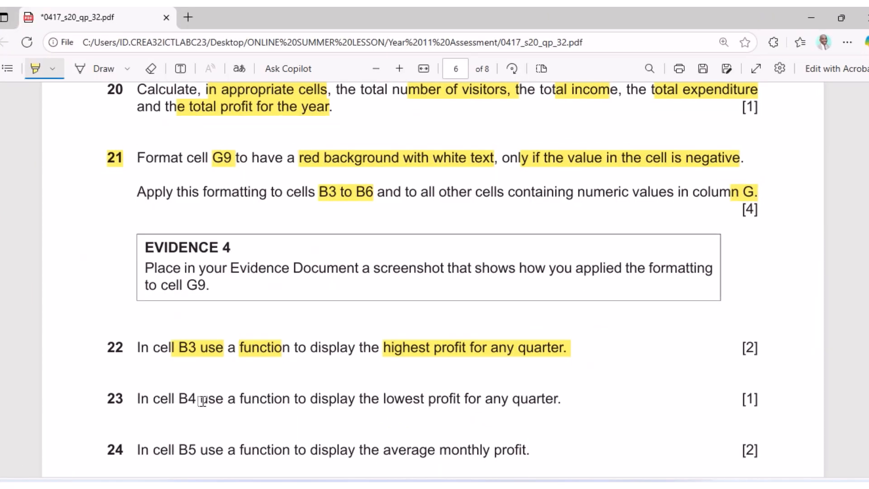
pyautogui.moveTo(154, 399); pyautogui.dragTo(558, 405)
pyautogui.scroll(-3, 559, 406)
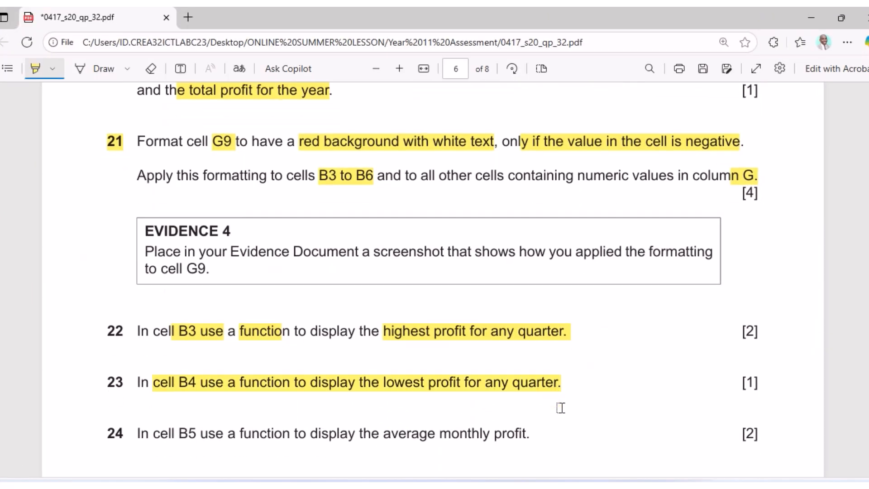
pyautogui.moveTo(252, 384)
pyautogui.mouseDown()
pyautogui.moveTo(442, 392)
pyautogui.moveTo(538, 385)
pyautogui.mouseUp()
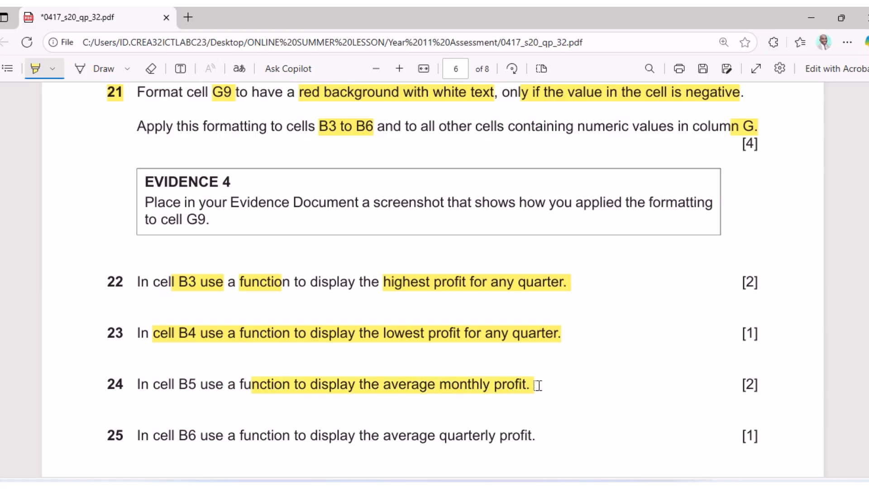
pyautogui.hotkey('alt', 'Tab')
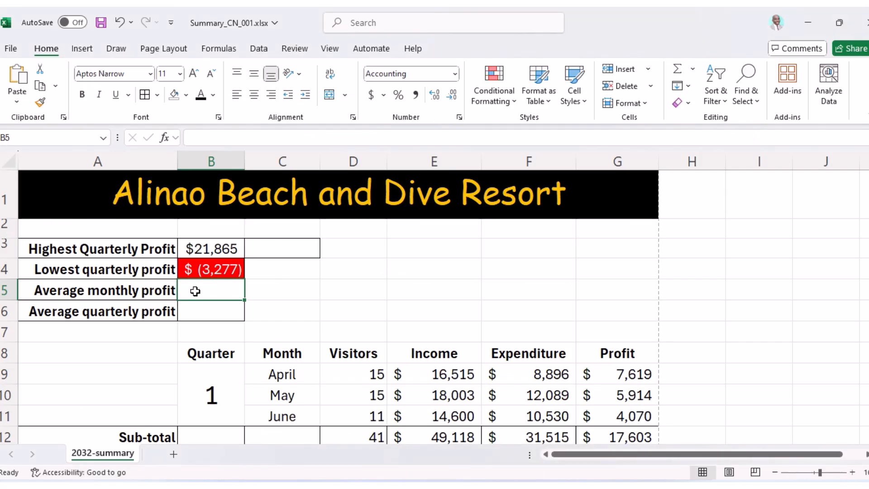
# Start an AVERAGE formula in B5 with the quarter 1 monthly profits G9:G11.
pyautogui.write('=av')
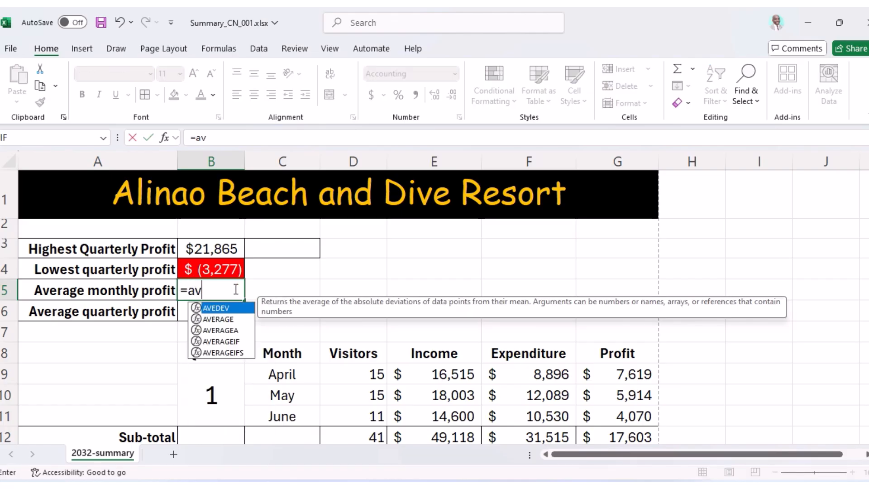
pyautogui.click(222, 321)
pyautogui.doubleClick(223, 320)
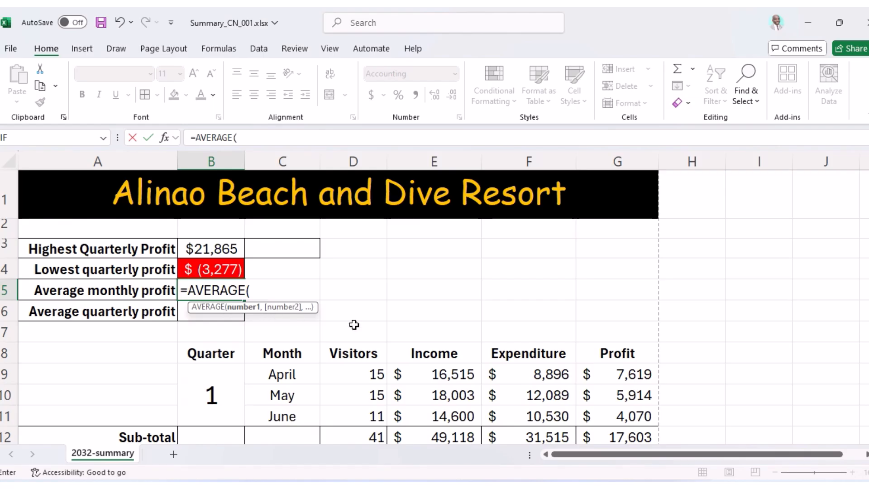
pyautogui.click(636, 442)
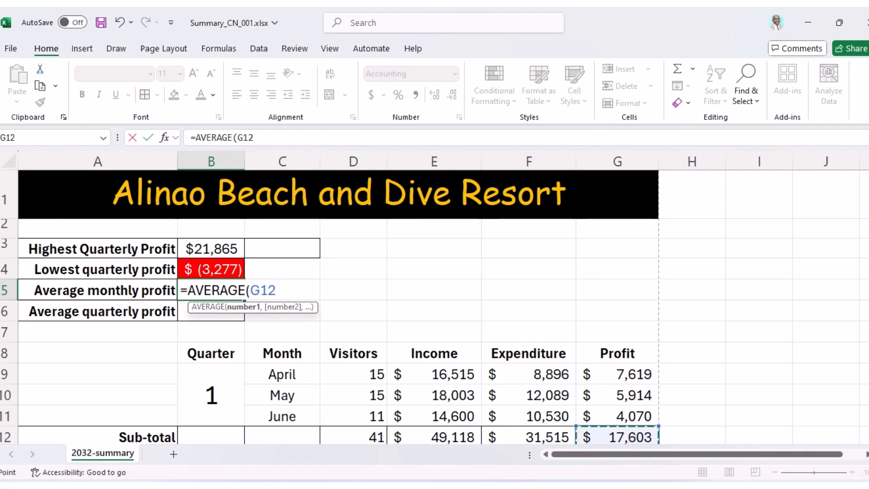
pyautogui.click(557, 486)
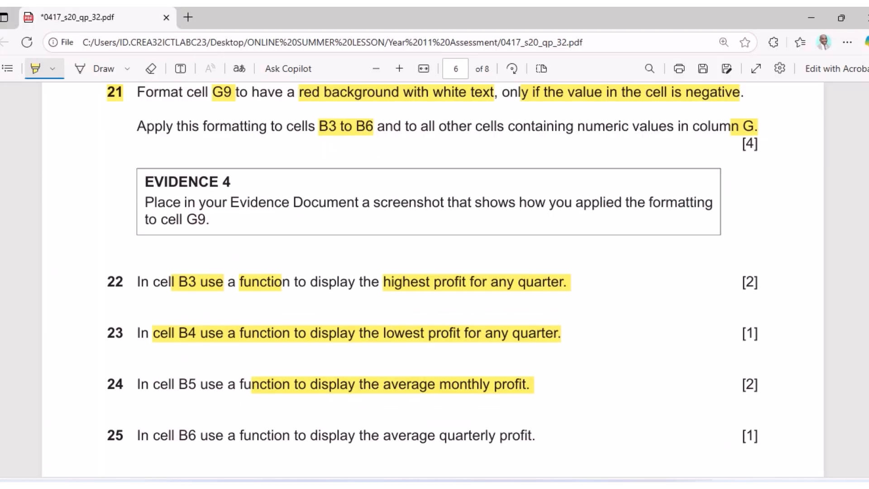
pyautogui.hotkey('alt', 'Tab')
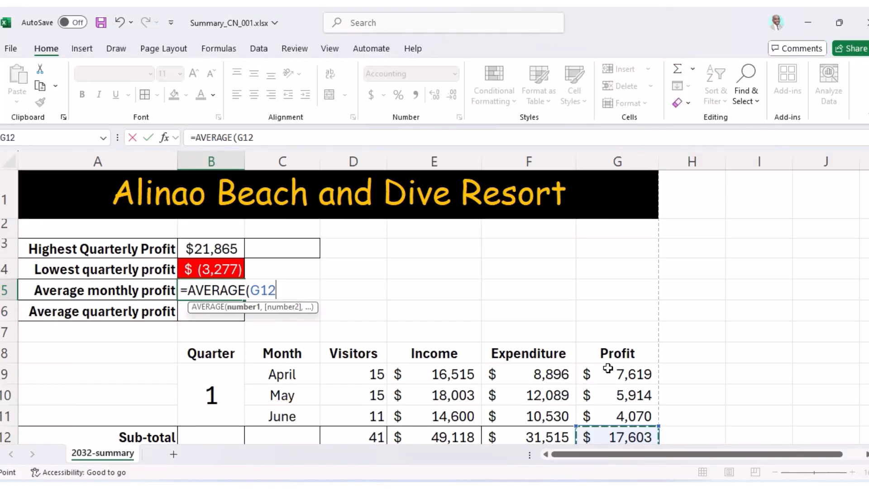
pyautogui.click(608, 373)
pyautogui.moveTo(609, 373); pyautogui.dragTo(610, 410)
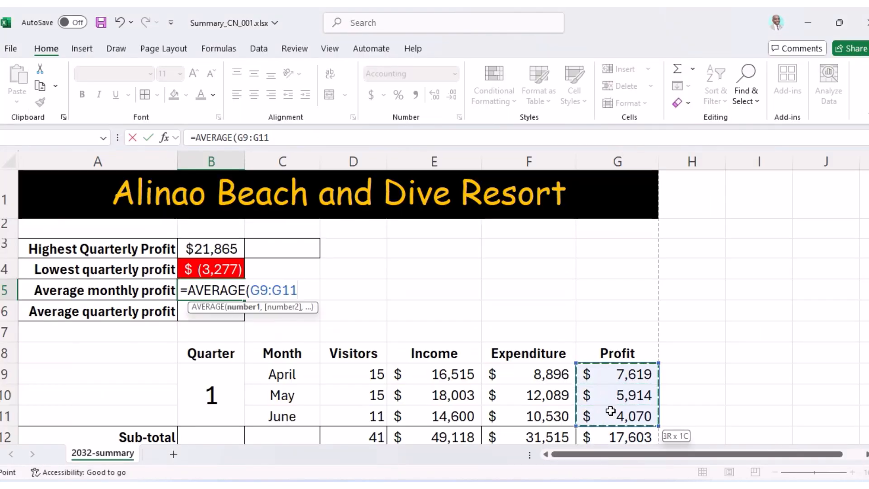
# Add ranges G13:G15, G17:G19 and G21:G23, then complete B5's formula.
pyautogui.scroll(-2, 616, 403)
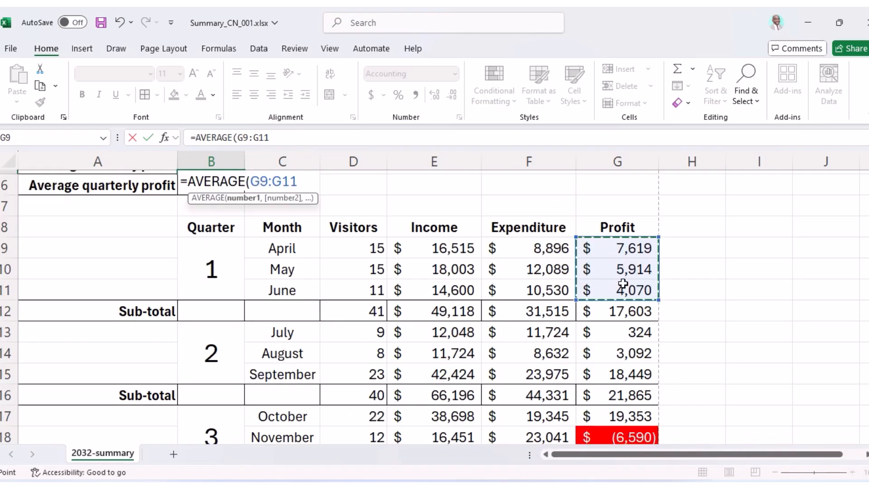
pyautogui.write(',')
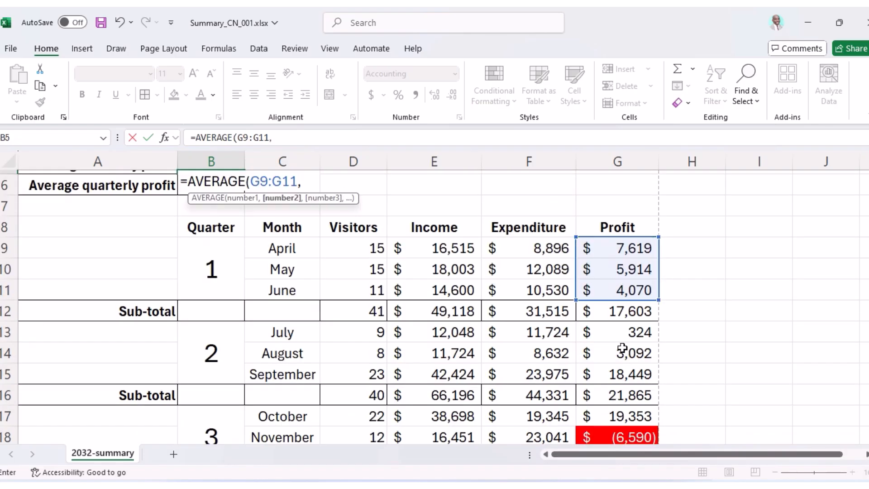
pyautogui.moveTo(624, 334); pyautogui.dragTo(632, 386)
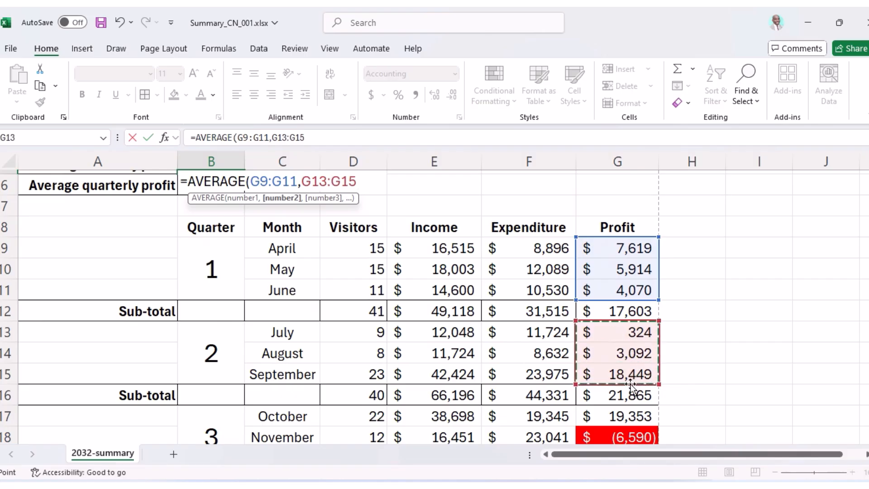
pyautogui.write(',')
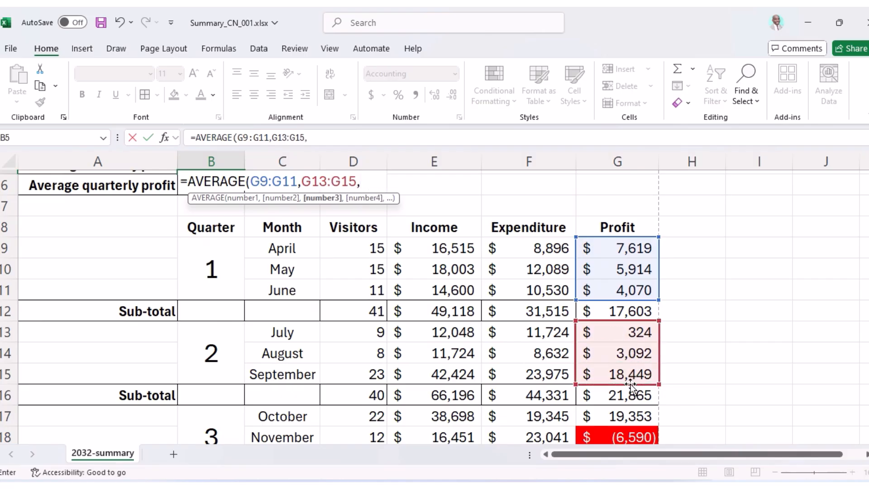
pyautogui.scroll(-2, 632, 385)
pyautogui.moveTo(619, 294); pyautogui.dragTo(628, 330)
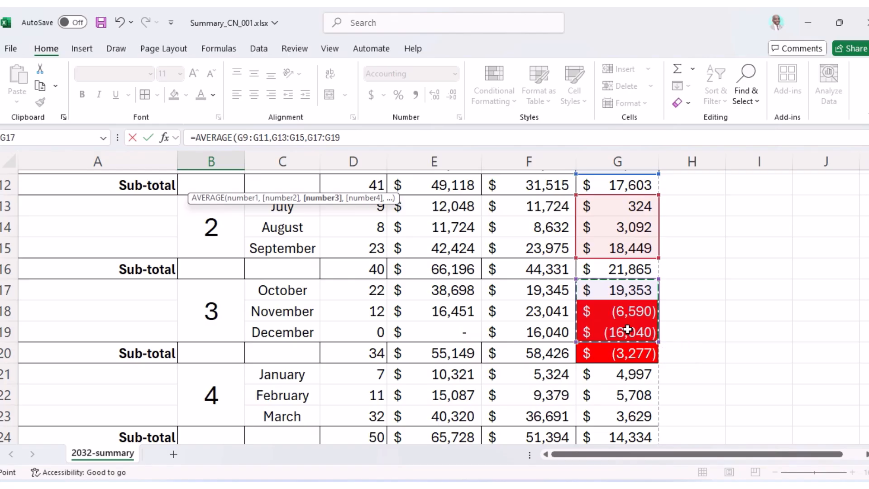
pyautogui.write(',')
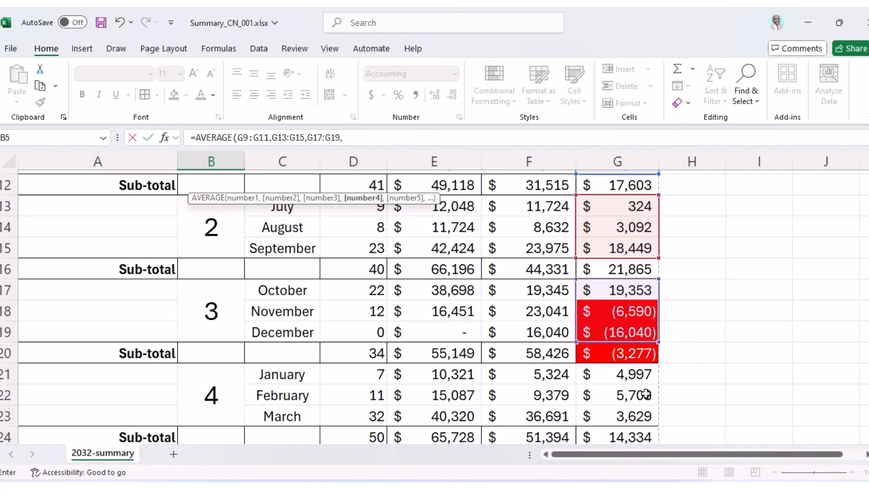
pyautogui.moveTo(619, 373); pyautogui.dragTo(622, 419)
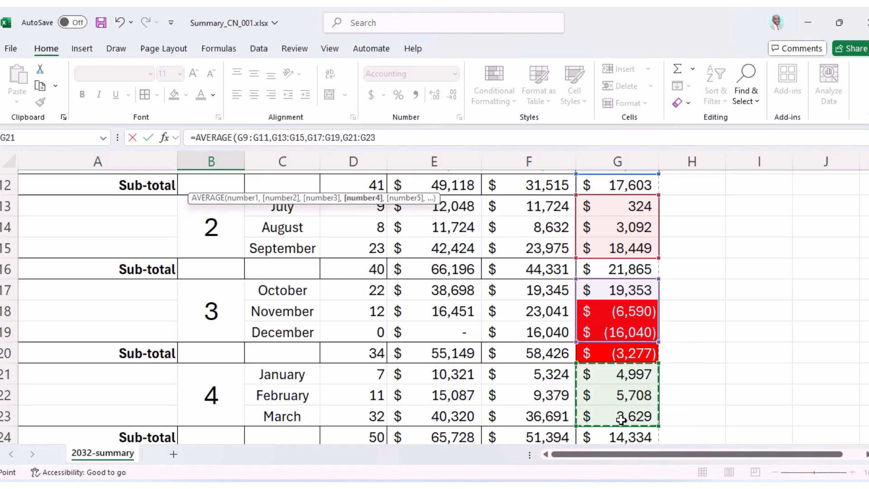
pyautogui.write(')')
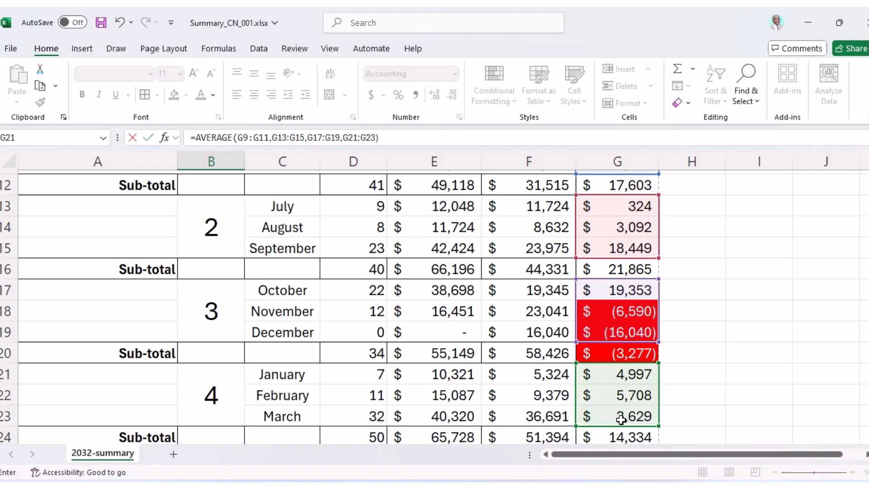
pyautogui.press('Return')
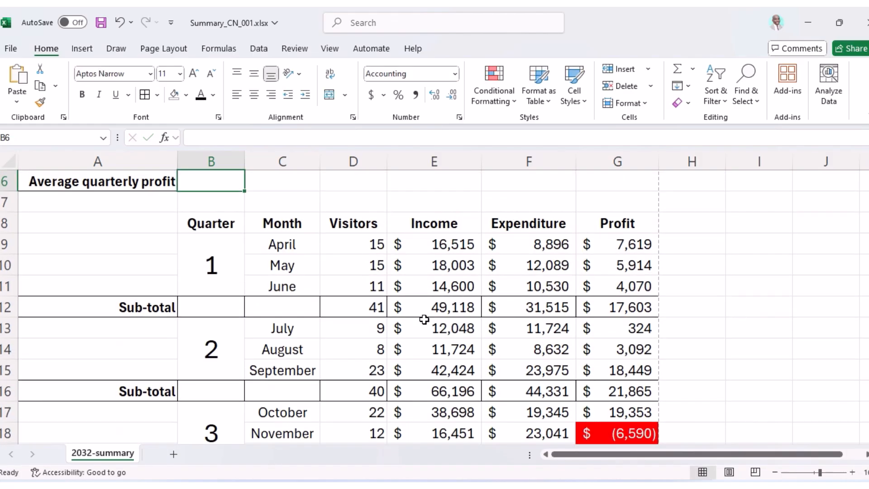
pyautogui.scroll(2, 398, 320)
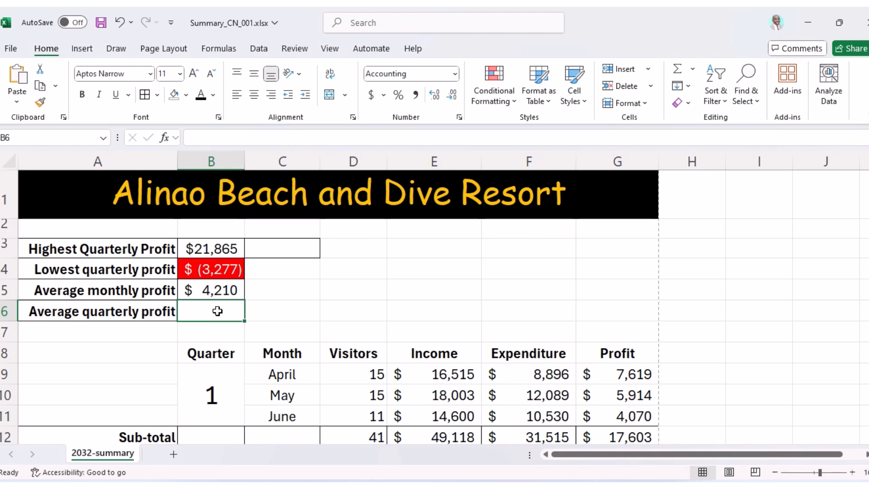
# Enter =AVERAGE(G12,G16,G20,G24) in B6 to show $12,631.
pyautogui.write('=av')
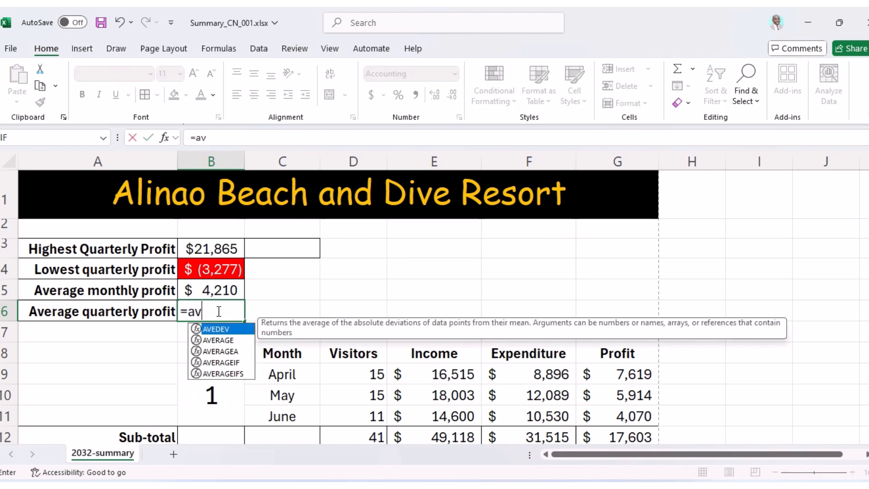
pyautogui.doubleClick(224, 340)
pyautogui.scroll(-1, 568, 396)
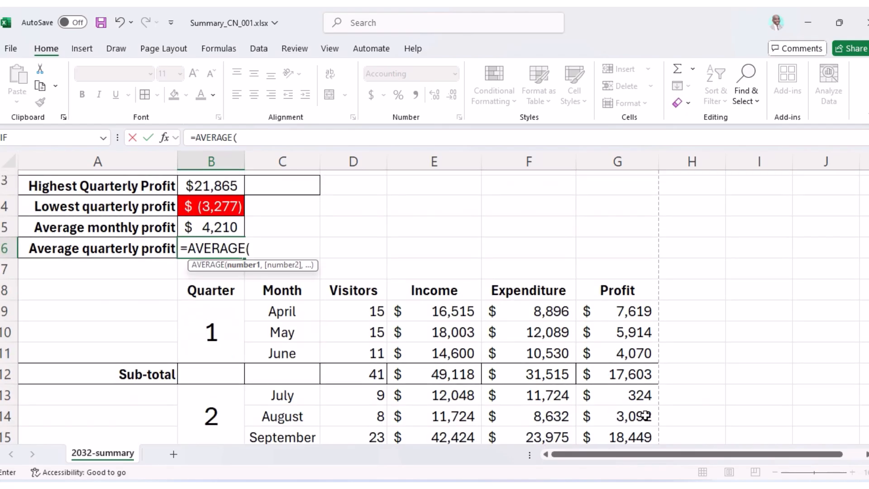
pyautogui.click(612, 379)
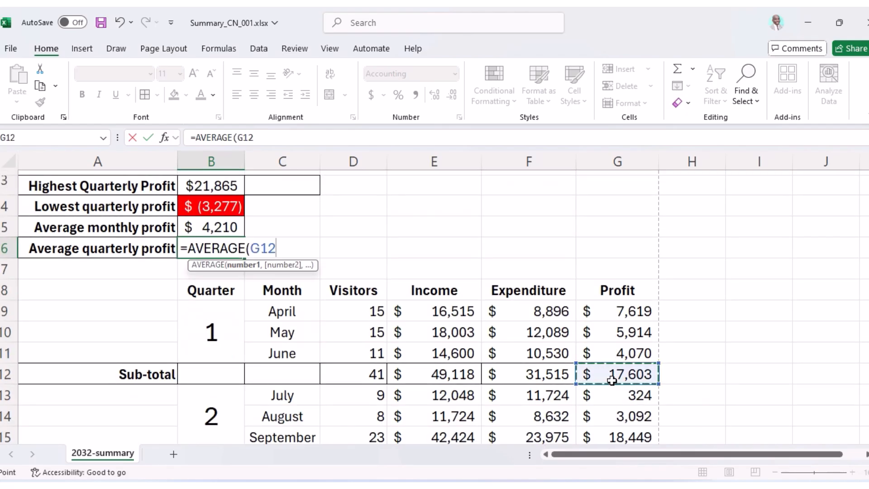
pyautogui.write(',')
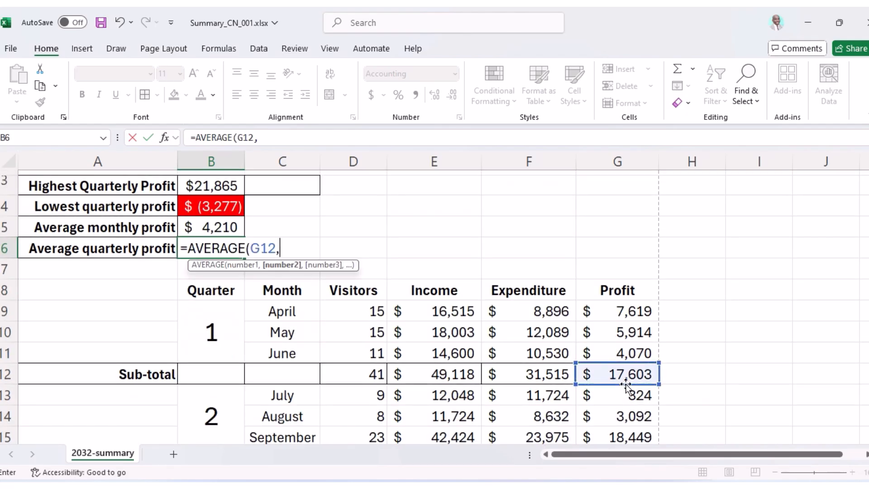
pyautogui.scroll(-2, 613, 379)
pyautogui.click(614, 334)
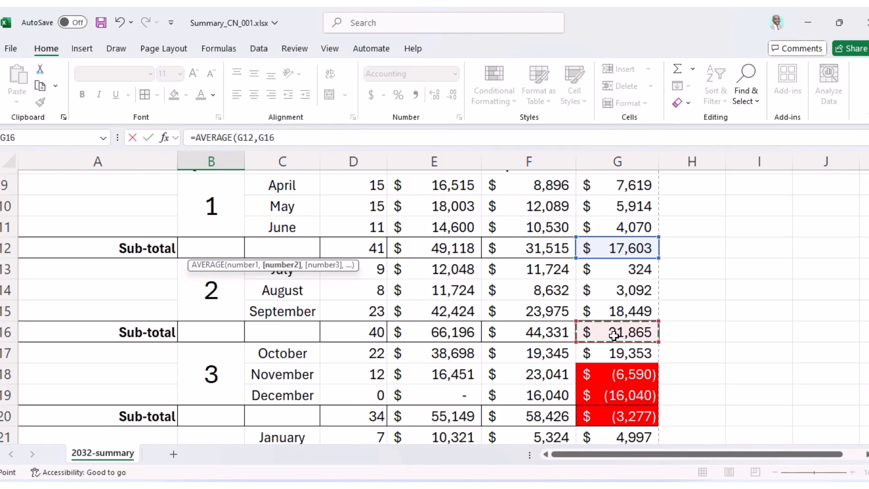
pyautogui.write(',')
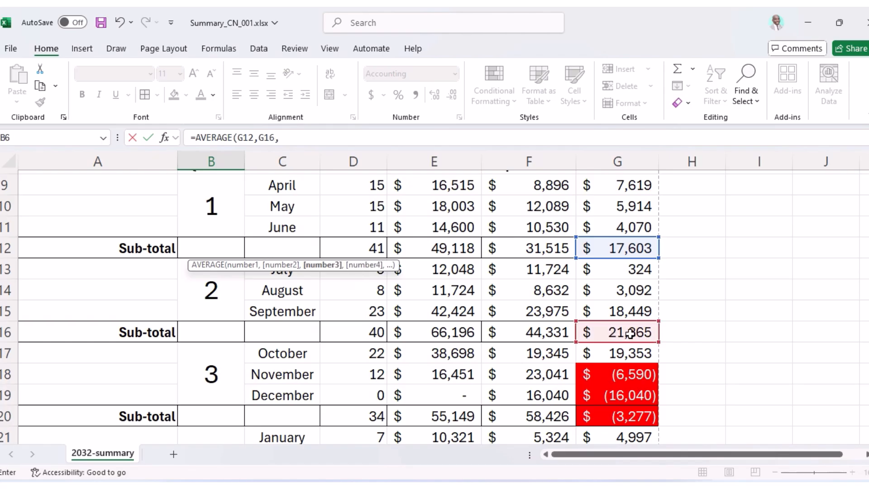
pyautogui.scroll(-2, 613, 335)
pyautogui.click(613, 292)
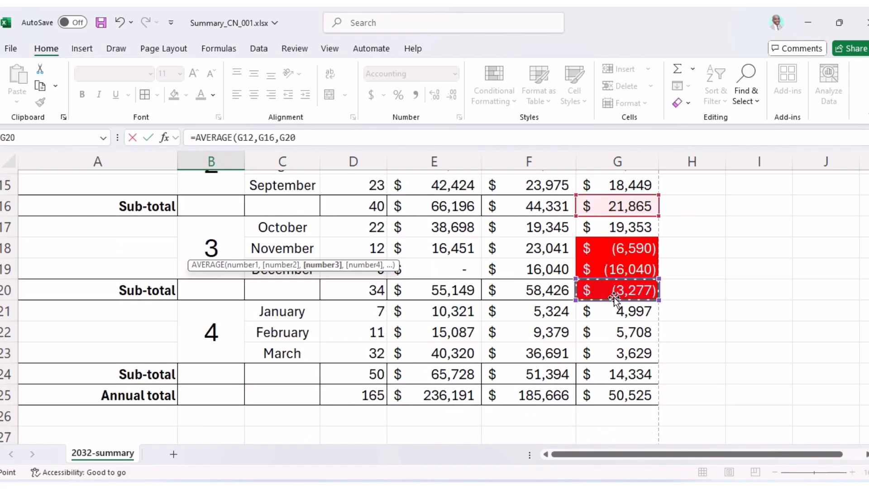
pyautogui.write(',')
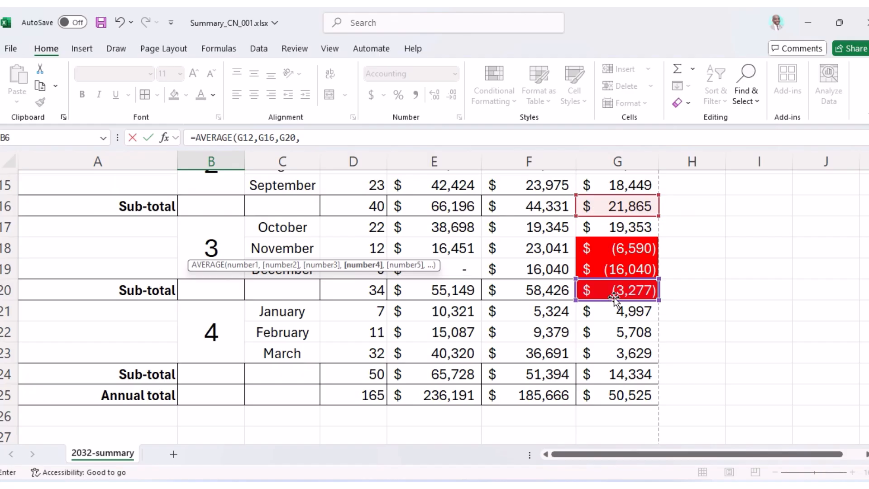
pyautogui.click(617, 375)
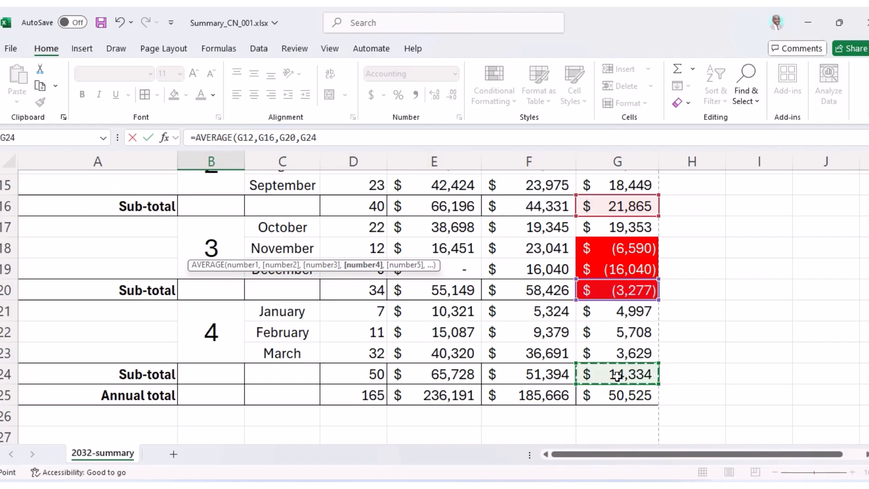
pyautogui.press('Return')
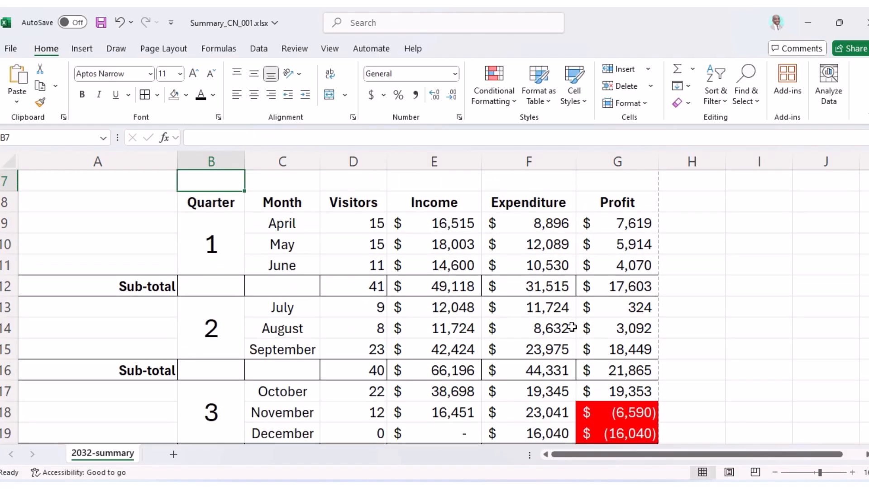
# Recheck B6's formula and go back to the question paper PDF.
pyautogui.scroll(3, 545, 316)
pyautogui.click(217, 288)
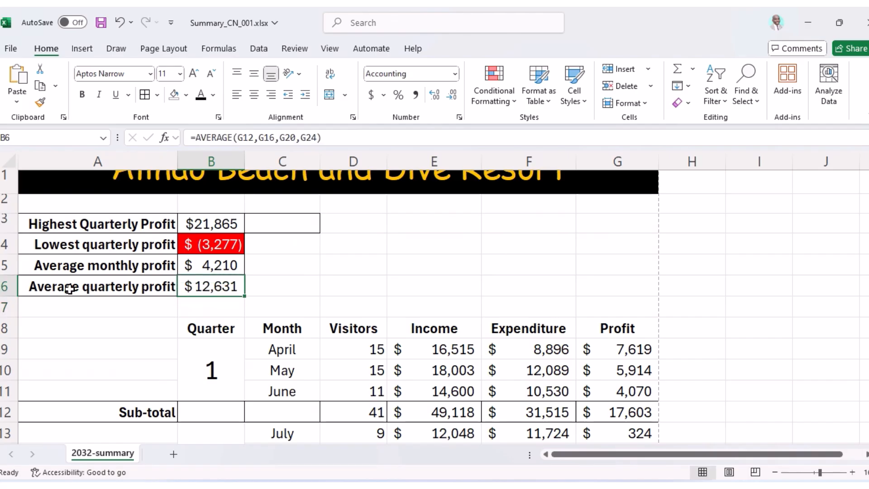
pyautogui.click(507, 486)
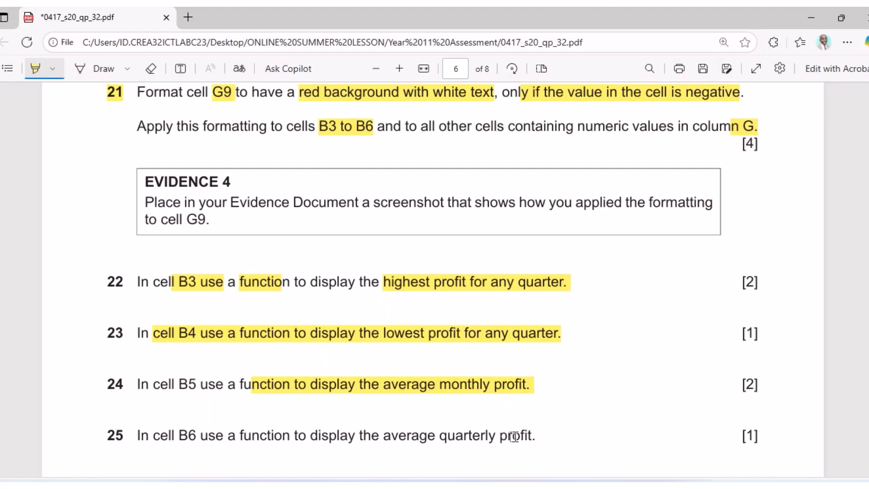
# Highlight question 25's wording and its [1] mark.
pyautogui.scroll(-1, 418, 364)
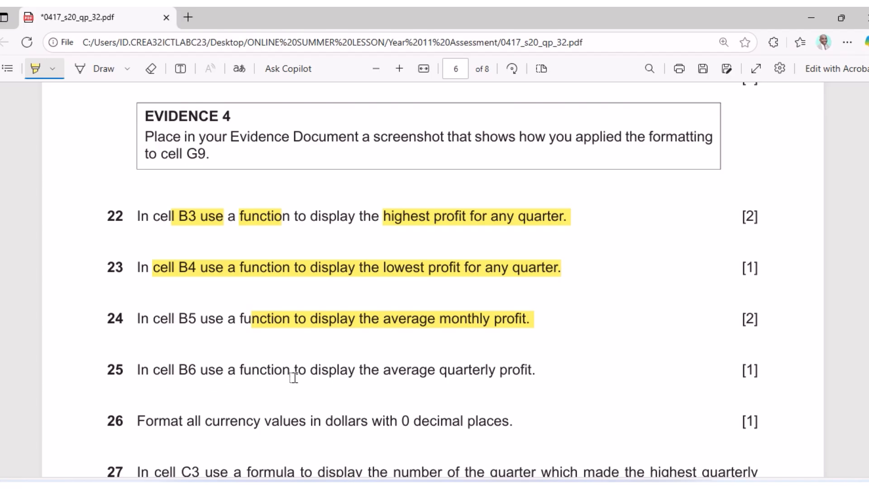
pyautogui.moveTo(252, 371)
pyautogui.mouseDown()
pyautogui.moveTo(292, 365)
pyautogui.moveTo(532, 380)
pyautogui.mouseUp()
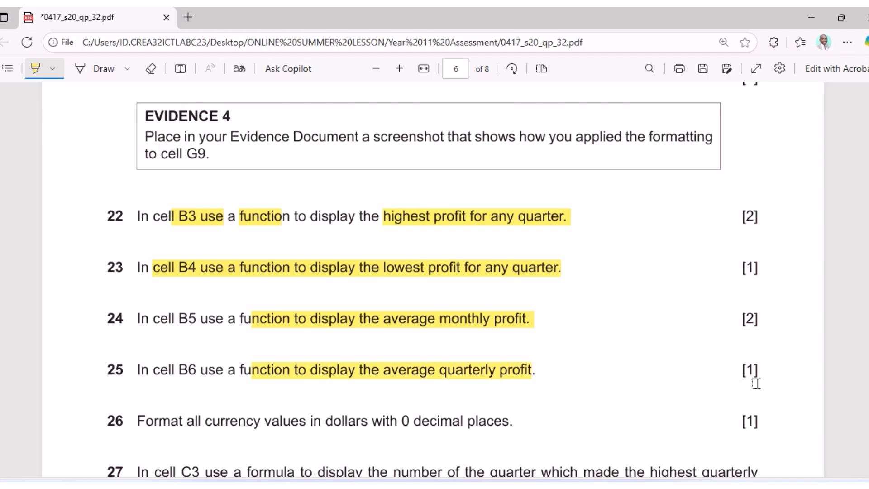
pyautogui.moveTo(731, 378); pyautogui.dragTo(758, 368)
# Highlight question 26's currency-formatting wording and its [1] mark.
pyautogui.scroll(-2, 220, 392)
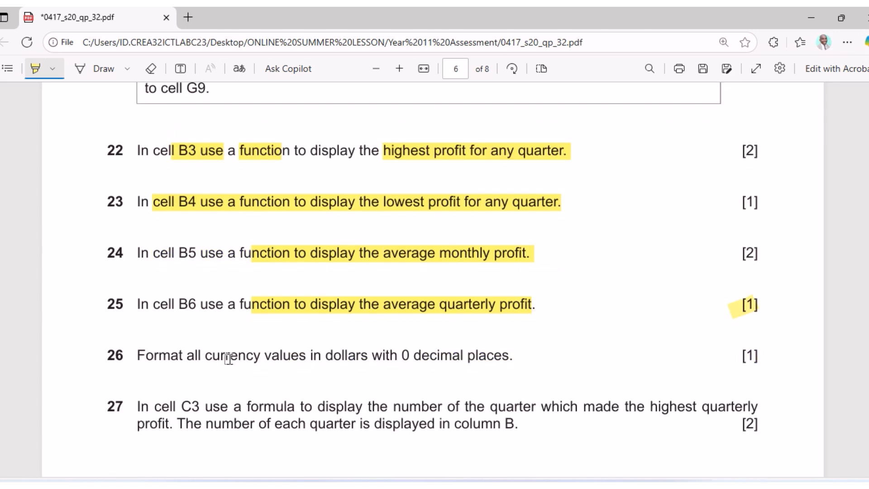
pyautogui.moveTo(206, 354); pyautogui.dragTo(516, 379)
pyautogui.moveTo(742, 355); pyautogui.dragTo(755, 356)
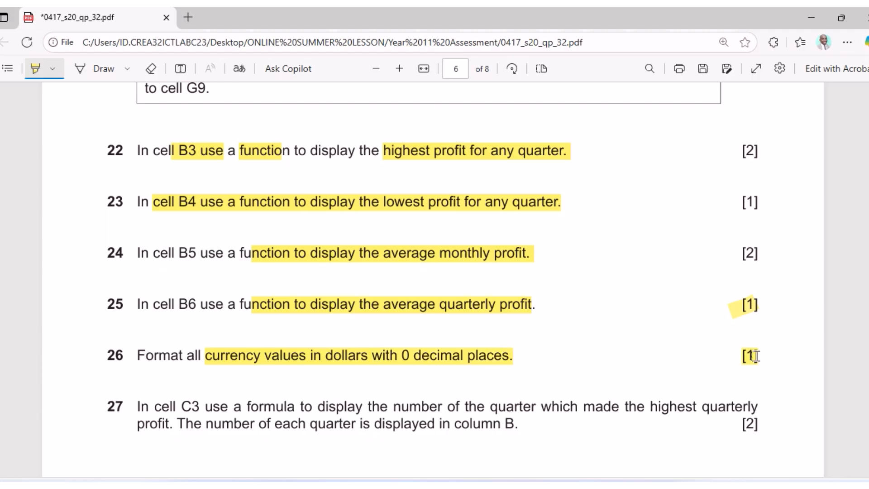
pyautogui.click(491, 484)
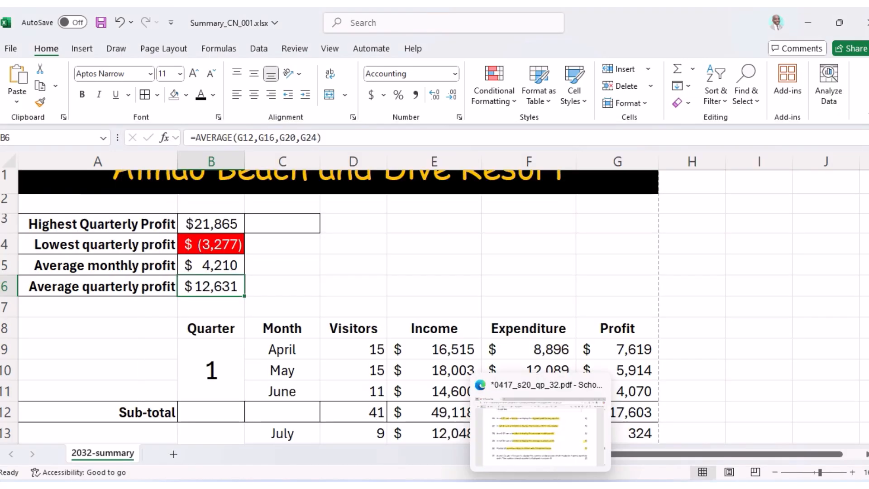
pyautogui.click(491, 484)
pyautogui.scroll(-2, 299, 353)
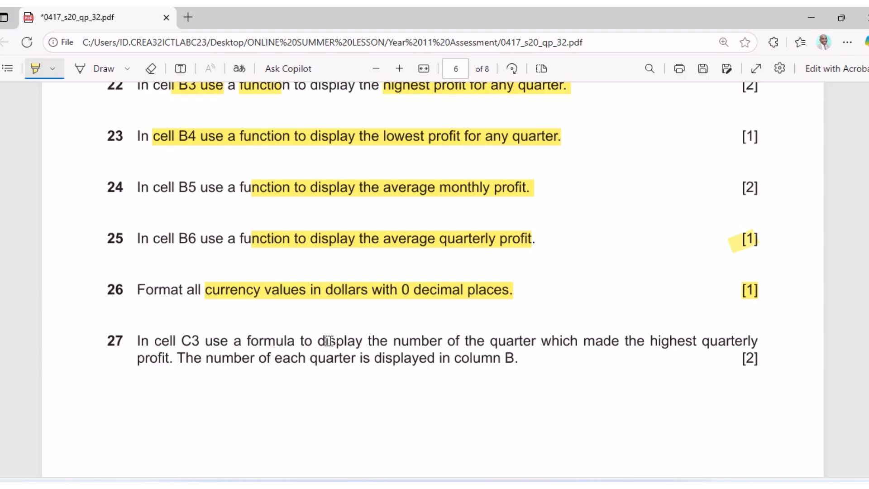
# Highlight question 27's phrases: use a formula to display, quarter number, highest quarterly profit, column B.
pyautogui.moveTo(206, 340); pyautogui.dragTo(361, 342)
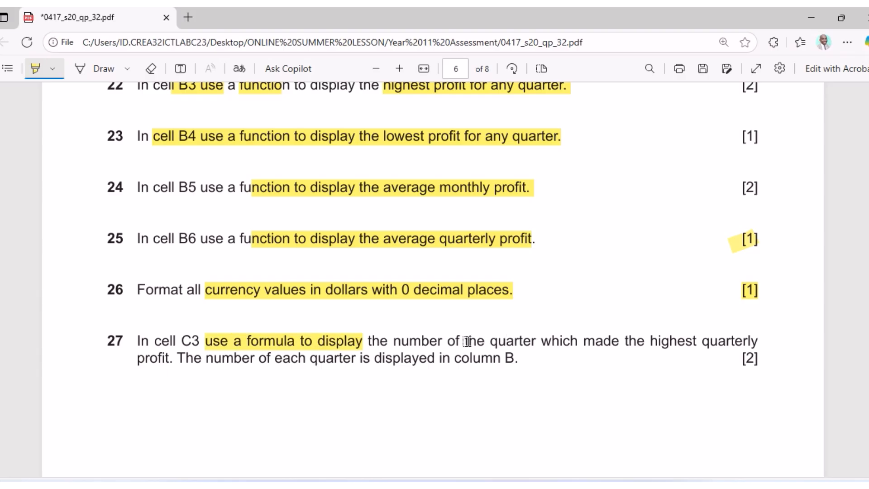
pyautogui.moveTo(394, 340); pyautogui.dragTo(523, 341)
pyautogui.moveTo(655, 340); pyautogui.dragTo(758, 340)
pyautogui.moveTo(140, 359); pyautogui.dragTo(169, 359)
pyautogui.moveTo(360, 360); pyautogui.dragTo(518, 365)
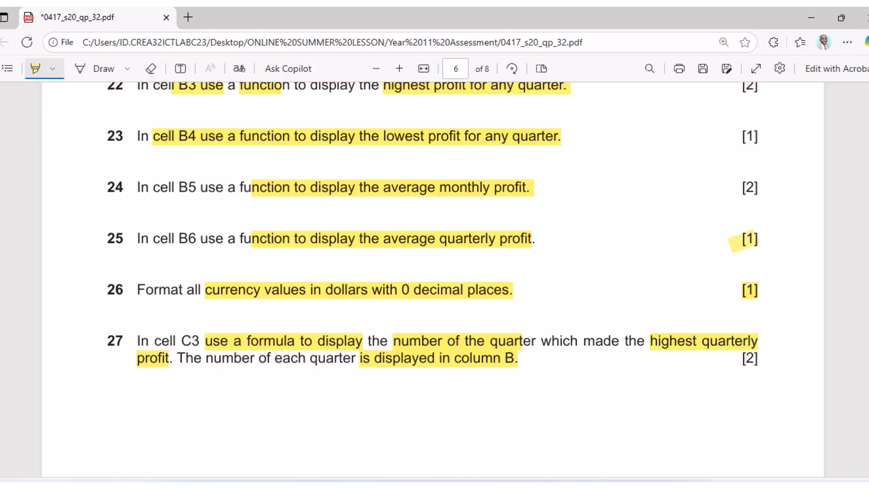
pyautogui.click(494, 480)
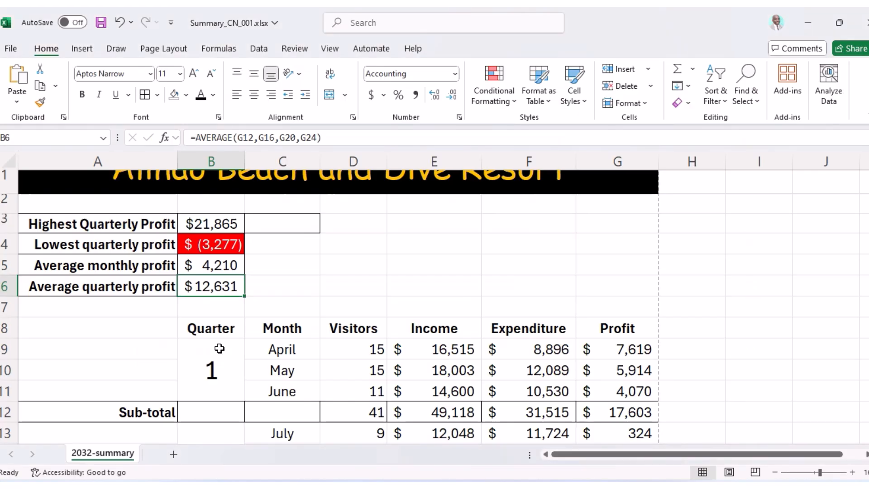
pyautogui.scroll(-1, 219, 349)
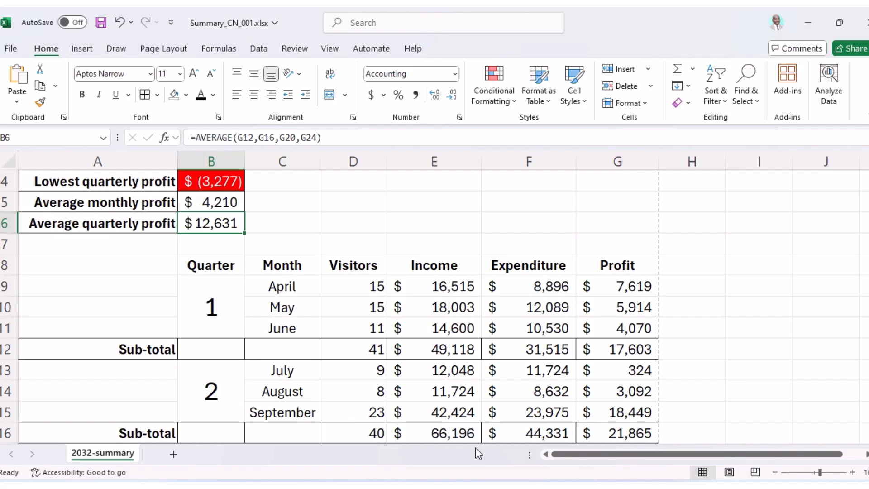
pyautogui.hotkey('alt', 'Tab')
pyautogui.scroll(15, 462, 326)
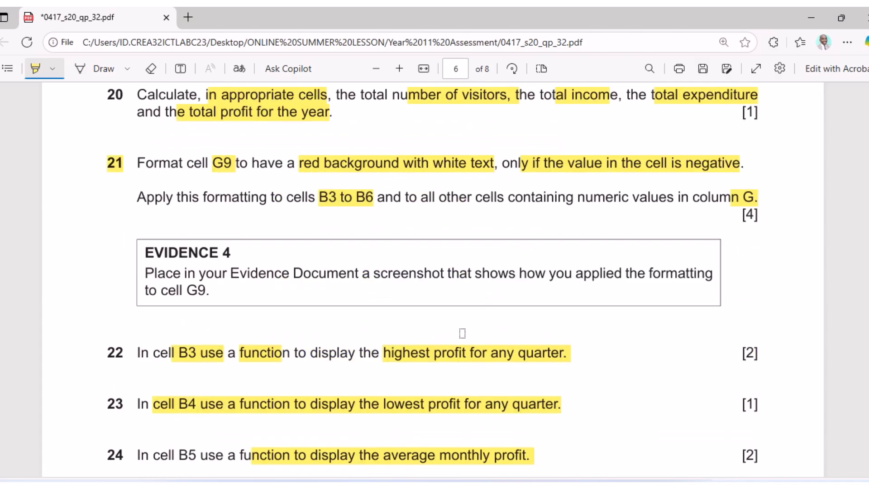
pyautogui.scroll(1, 462, 322)
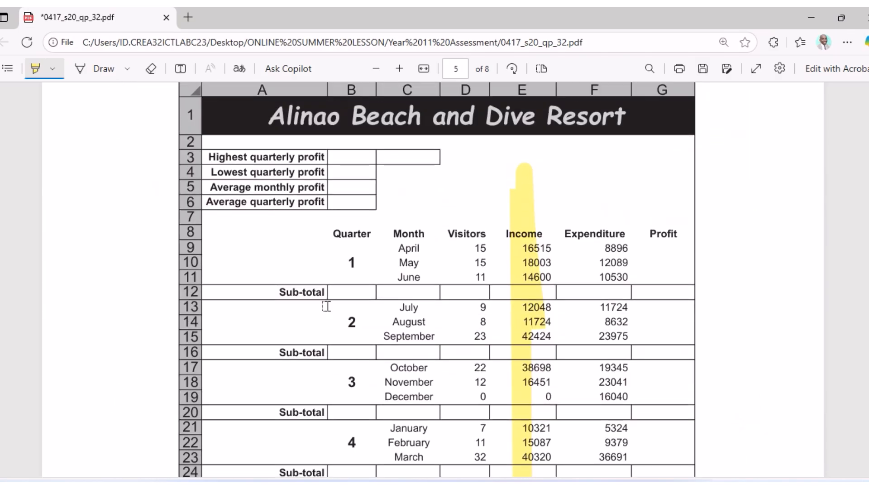
pyautogui.hotkey('alt', 'Tab')
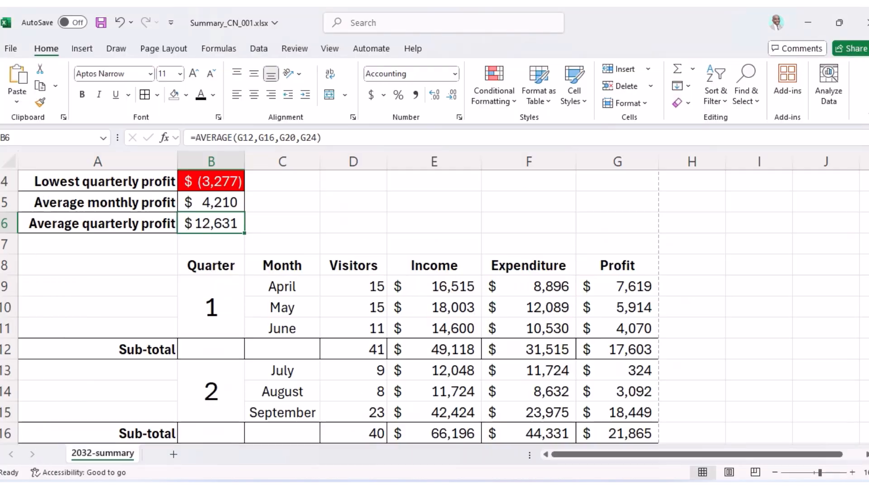
pyautogui.scroll(1, 275, 366)
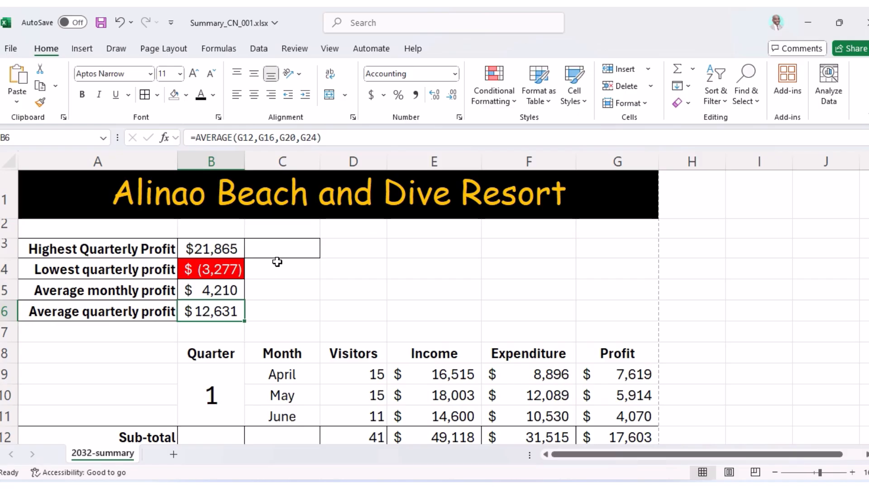
# Start an entry in C3, cancel it, and check B6's average formula before reselecting C3.
pyautogui.click(272, 247)
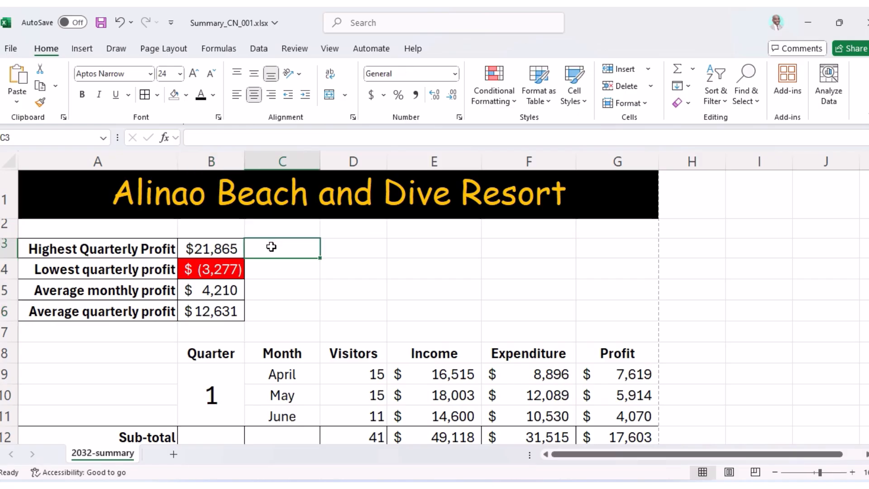
pyautogui.write('=')
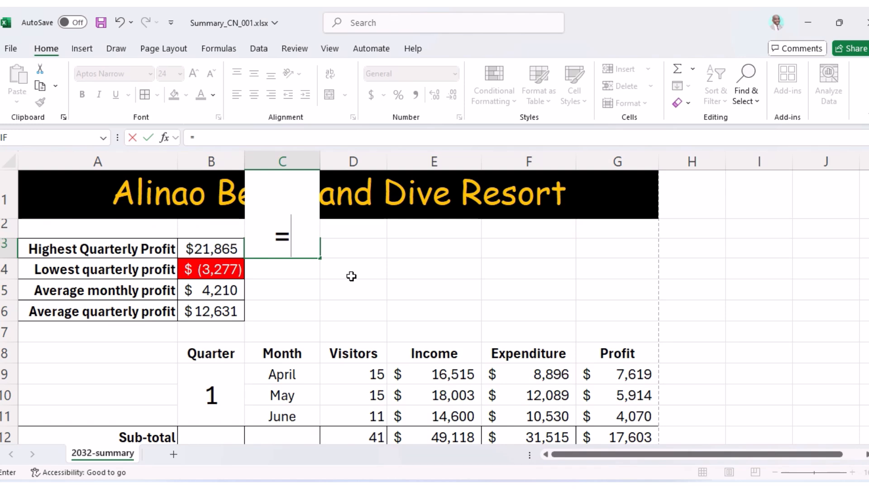
pyautogui.press('Escape')
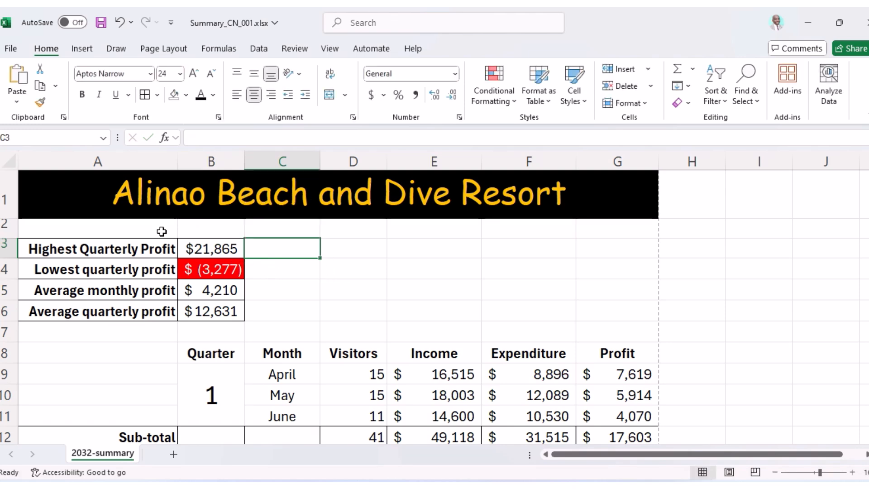
pyautogui.moveTo(285, 250)
pyautogui.mouseDown()
pyautogui.moveTo(382, 243)
pyautogui.moveTo(487, 253)
pyautogui.moveTo(363, 257)
pyautogui.moveTo(285, 246)
pyautogui.mouseUp()
pyautogui.click(211, 313)
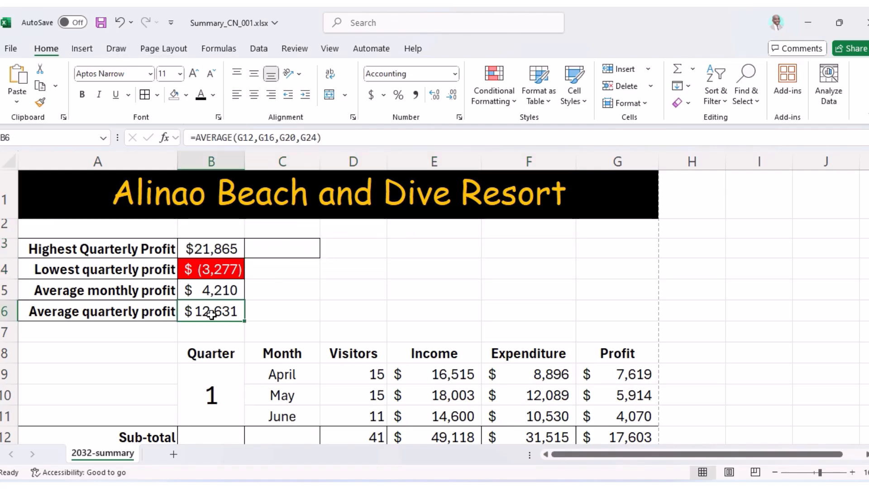
pyautogui.click(285, 250)
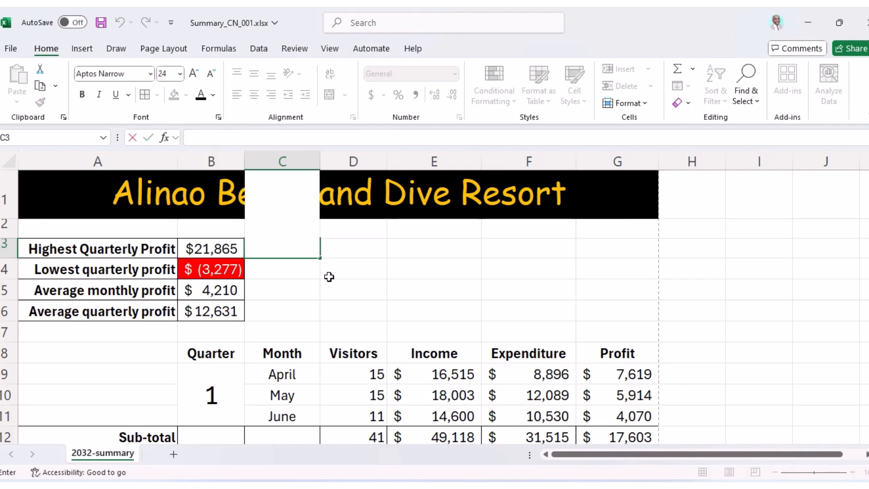
pyautogui.click(328, 274)
pyautogui.click(287, 249)
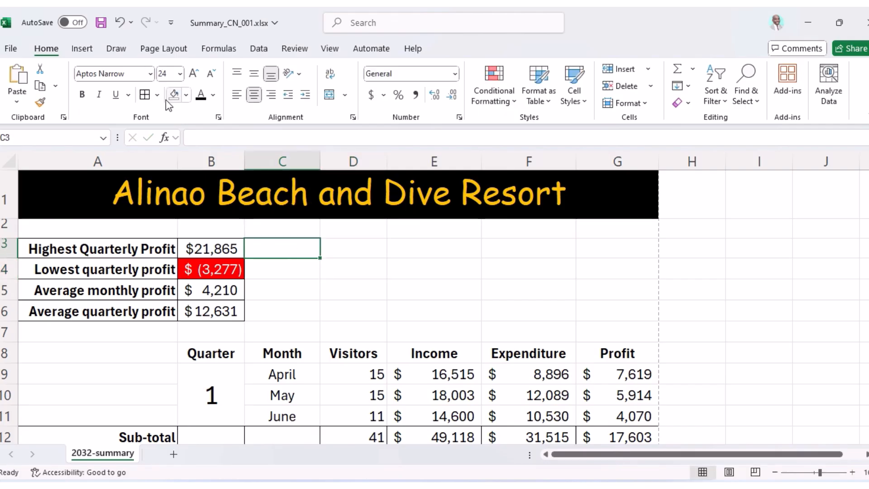
# Give C3 no fill, Automatic font colour and 11-point text.
pyautogui.click(187, 96)
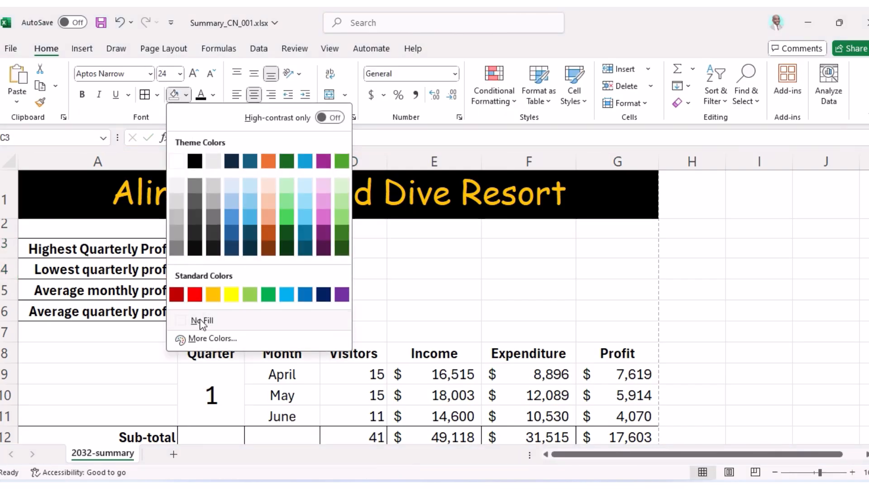
pyautogui.click(200, 323)
pyautogui.click(214, 94)
pyautogui.click(214, 144)
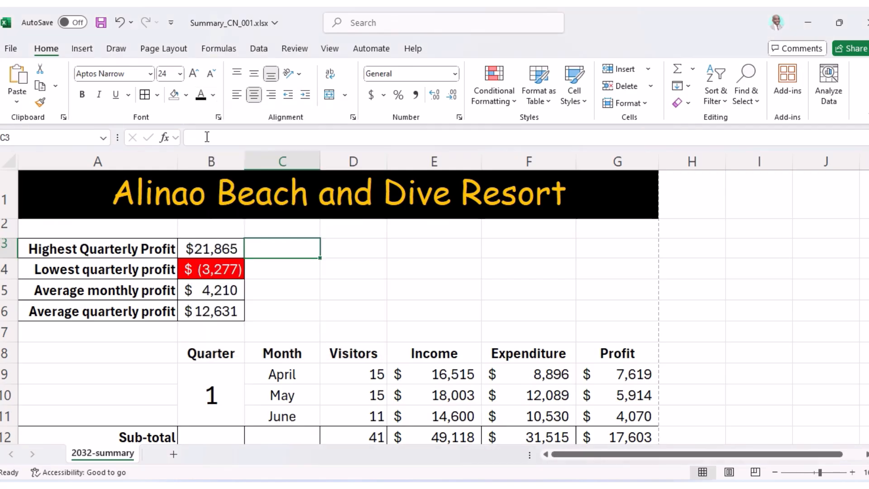
pyautogui.click(180, 73)
pyautogui.click(172, 135)
# Enter an equals sign in C3 and centre it both vertically and horizontally.
pyautogui.write('=')
pyautogui.press('Return')
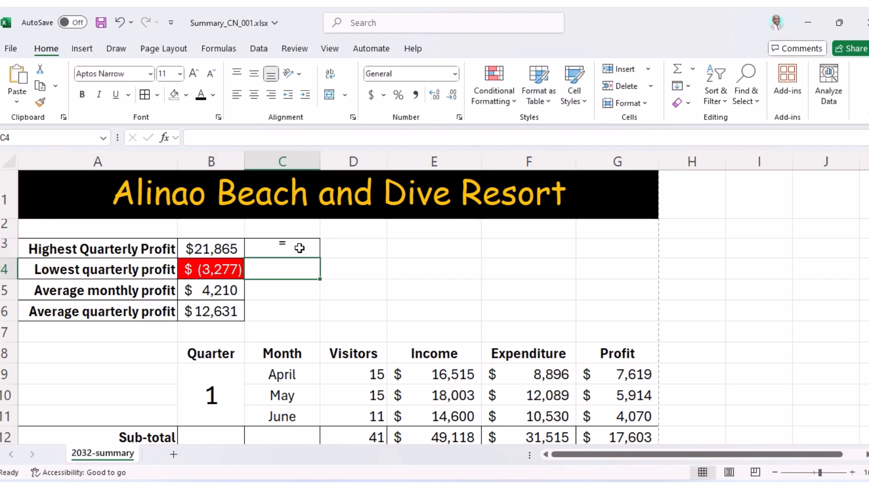
pyautogui.click(299, 248)
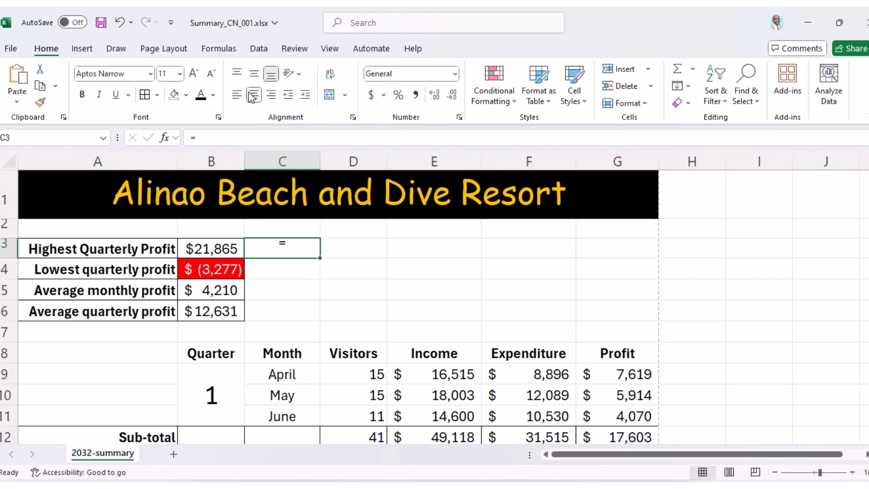
pyautogui.click(271, 96)
pyautogui.click(253, 72)
pyautogui.click(255, 95)
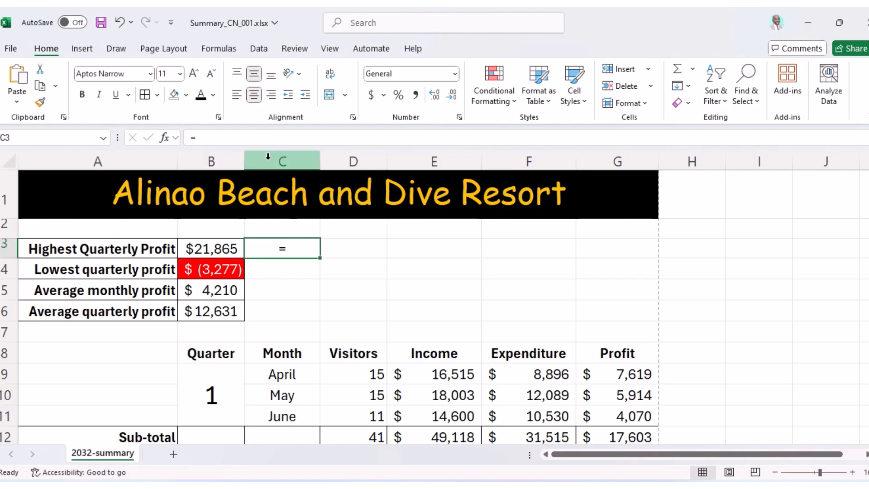
# Begin C3's formula as =if( and, after rereading question 27, add B3 as the condition.
pyautogui.write('if')
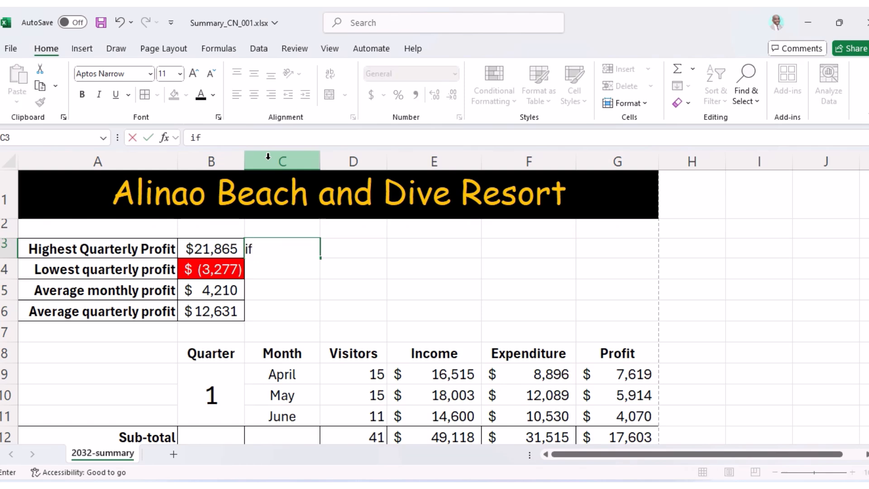
pyautogui.write('=i')
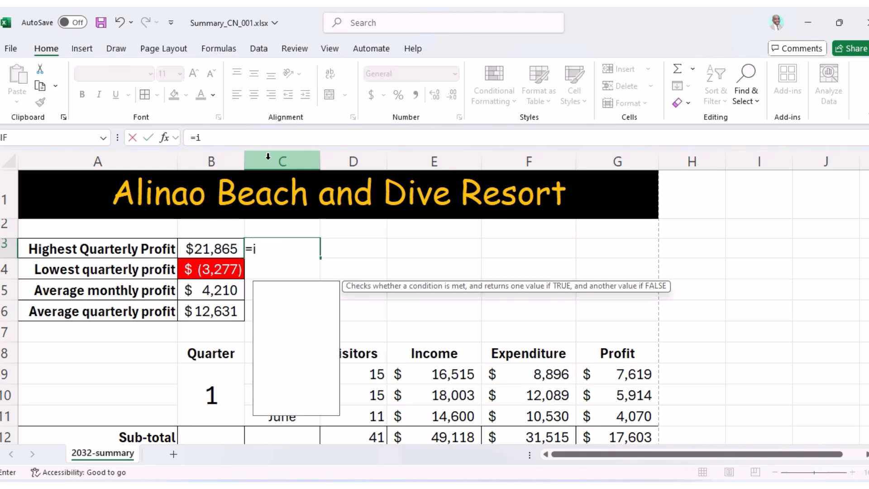
pyautogui.write('f(')
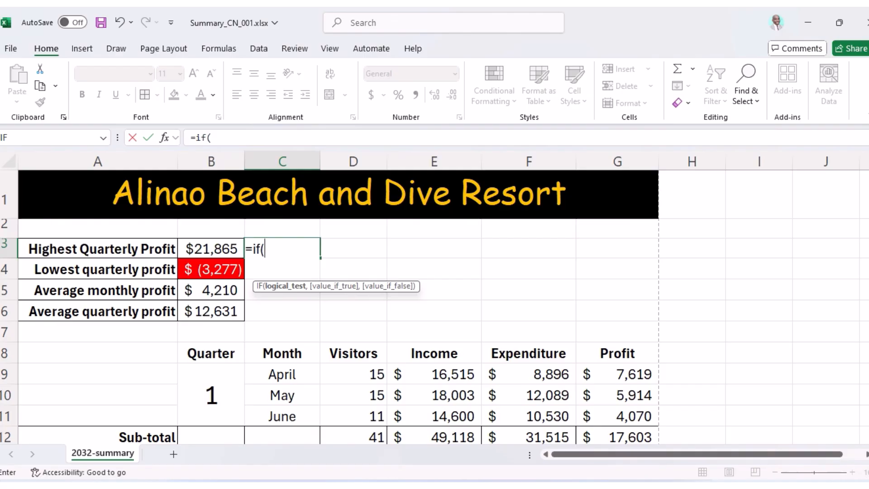
pyautogui.hotkey('alt', 'Tab')
pyautogui.scroll(-10, 413, 398)
pyautogui.scroll(-3, 412, 398)
pyautogui.scroll(6, 413, 396)
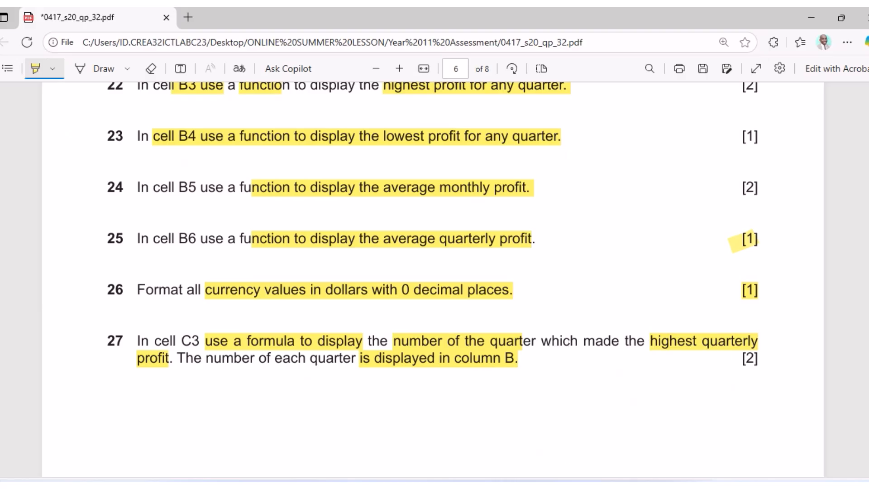
pyautogui.click(541, 486)
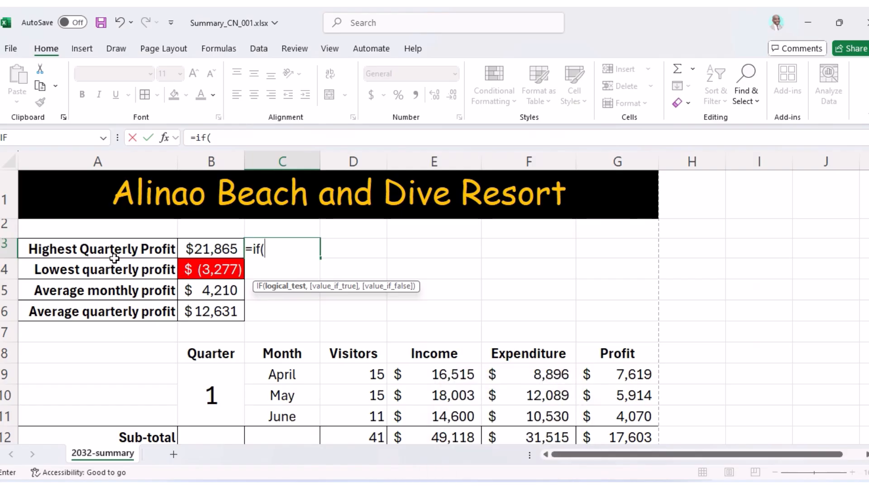
pyautogui.click(212, 253)
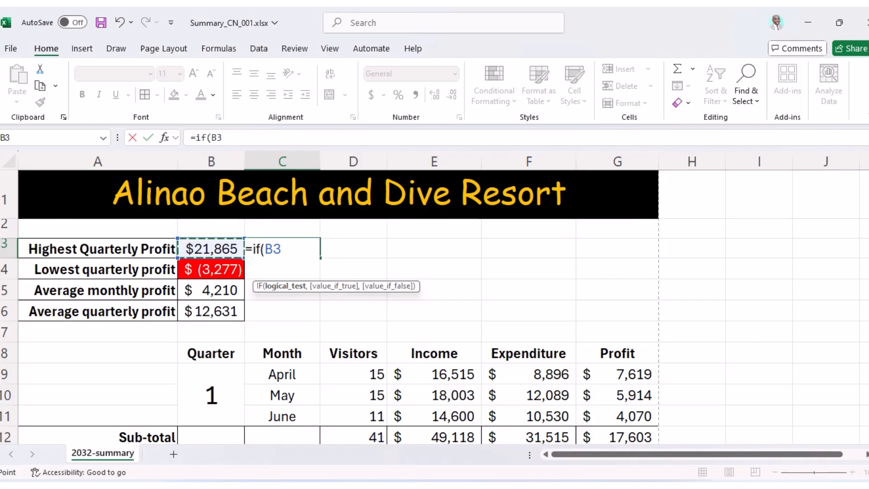
pyautogui.click(348, 486)
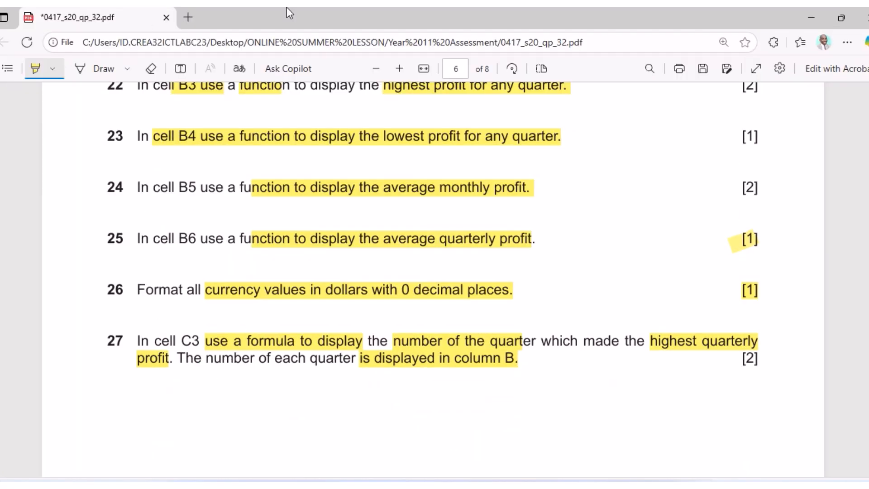
# Leave the PDF and return to the workbook with C3's =if(B3 still unfinished.
pyautogui.moveTo(412, 20)
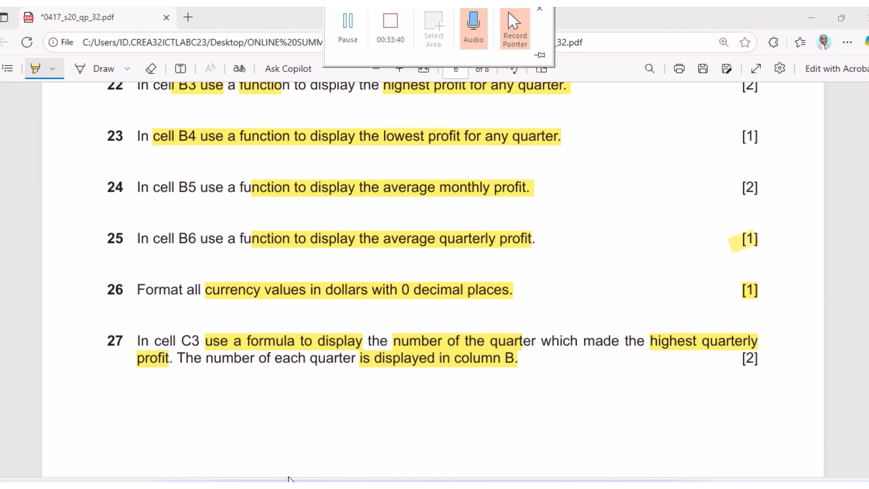
pyautogui.click(350, 42)
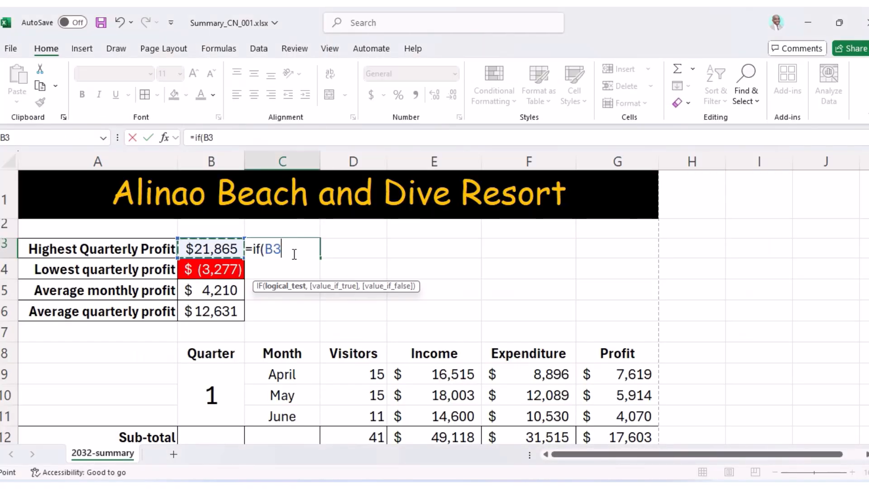
# Build the first two IF tests: B3=G12 returns B9, and B3=G16 returns B13.
pyautogui.write('=')
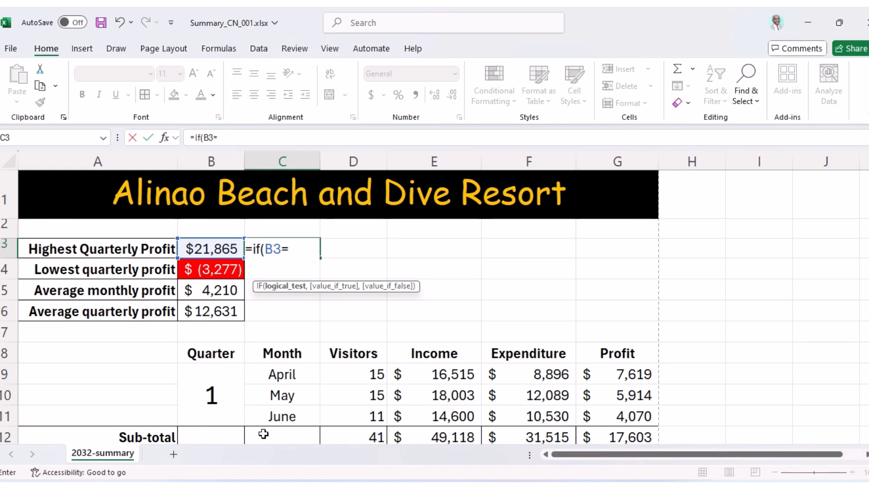
pyautogui.click(622, 438)
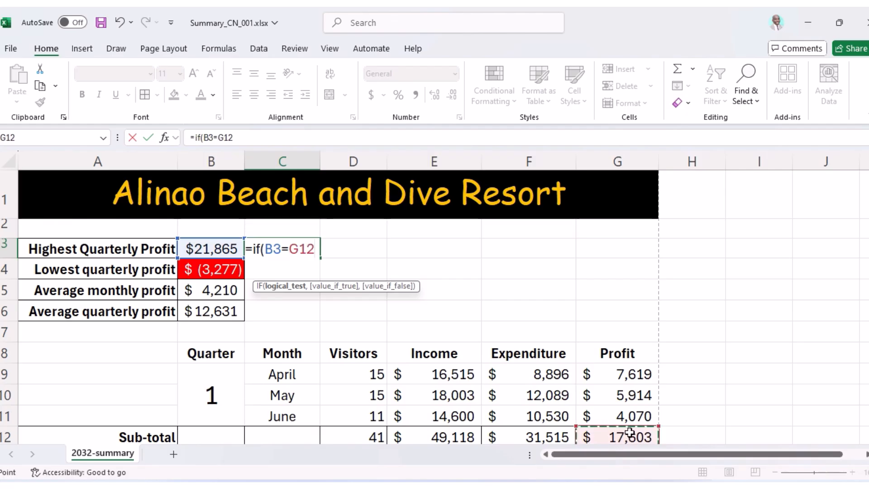
pyautogui.write(',')
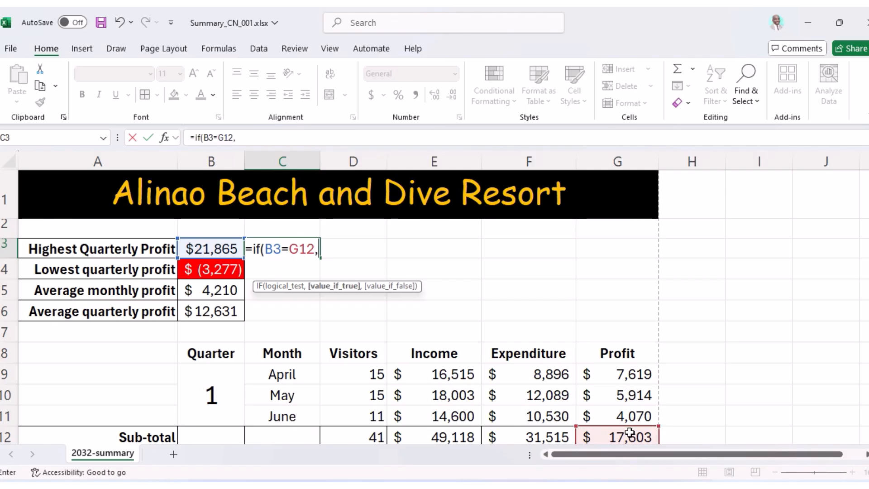
pyautogui.click(213, 394)
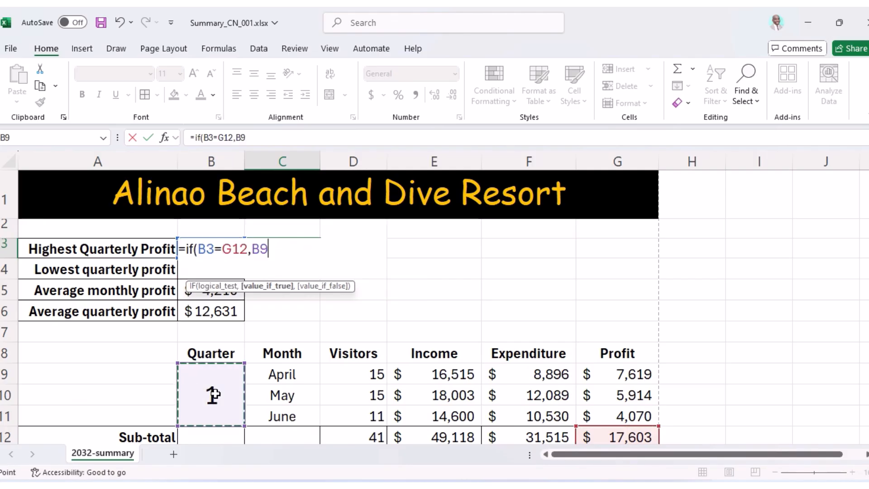
pyautogui.write(',if')
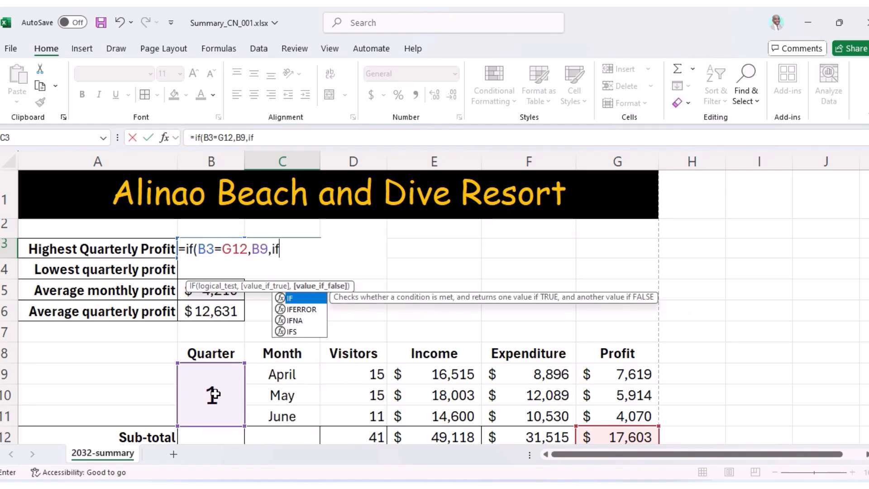
pyautogui.write('(')
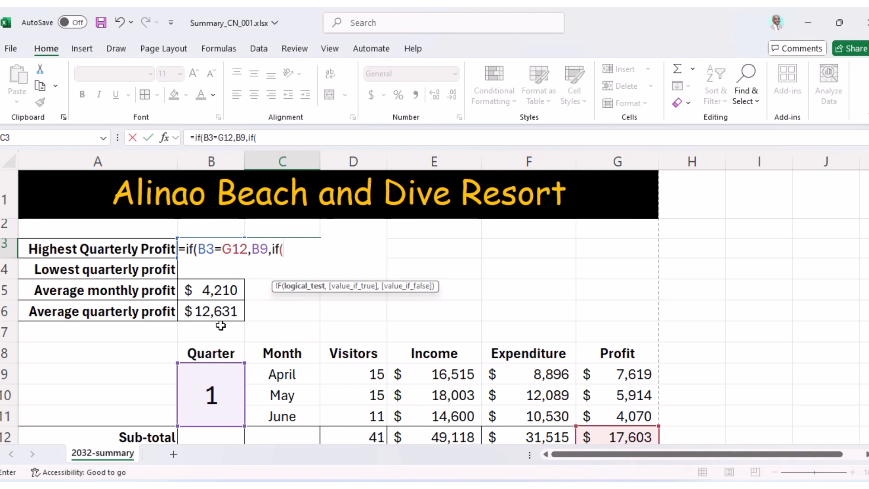
pyautogui.write('n')
pyautogui.press('BackSpace')
pyautogui.write('b3=')
pyautogui.scroll(-2, 220, 325)
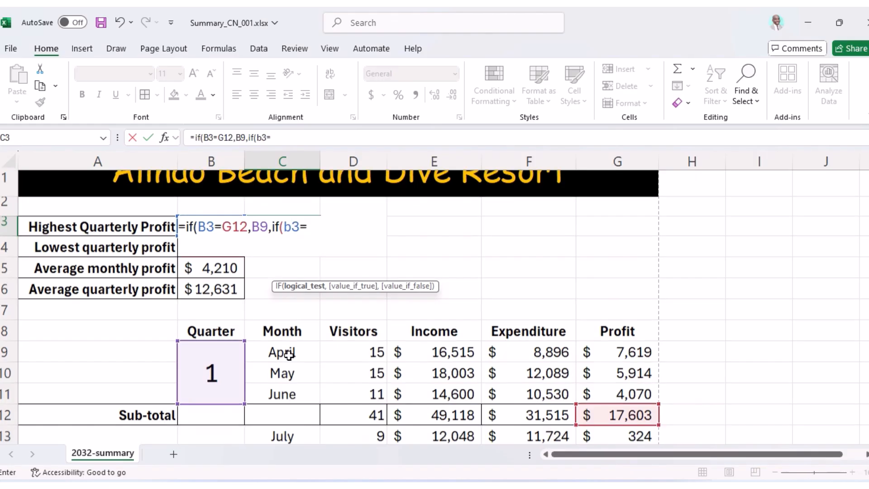
pyautogui.write('=')
pyautogui.click(599, 397)
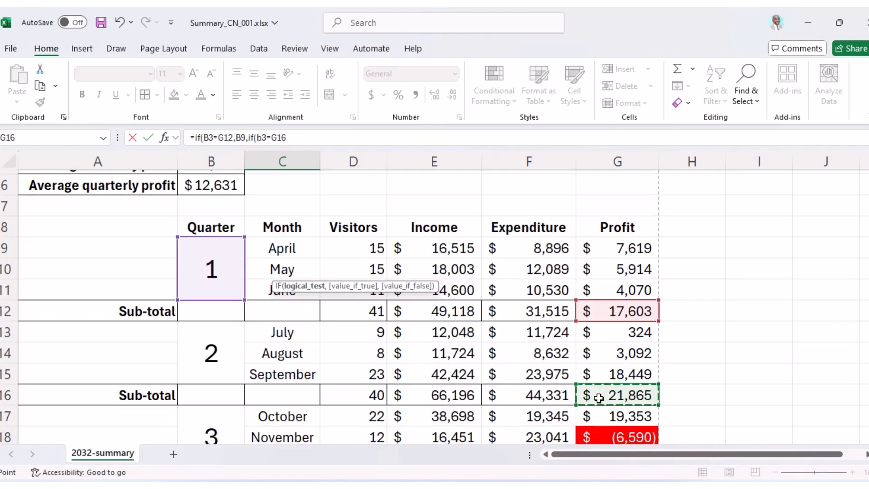
pyautogui.write(',')
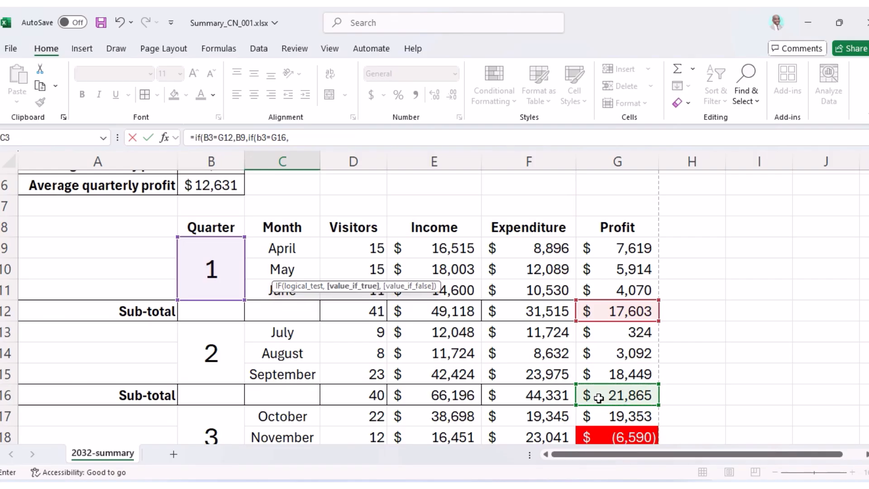
pyautogui.click(218, 358)
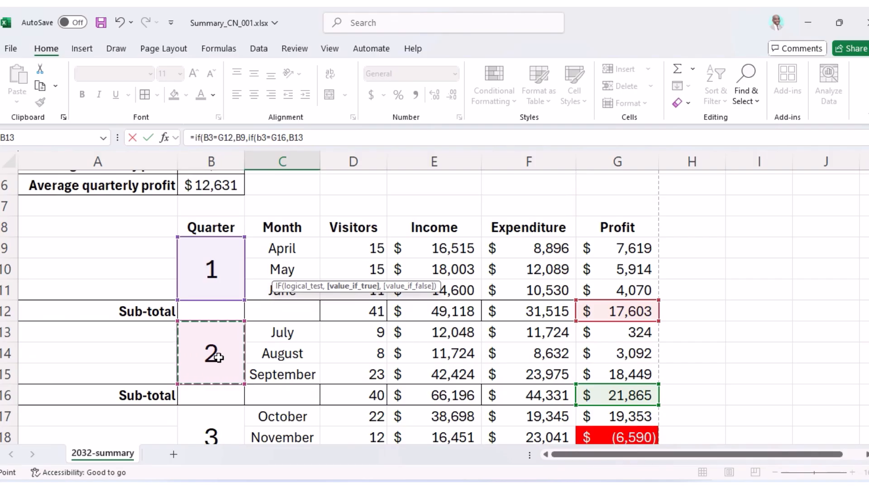
# Add the third test B3=G20 returning B17, with B21 as fallback, and close the formula.
pyautogui.write(',')
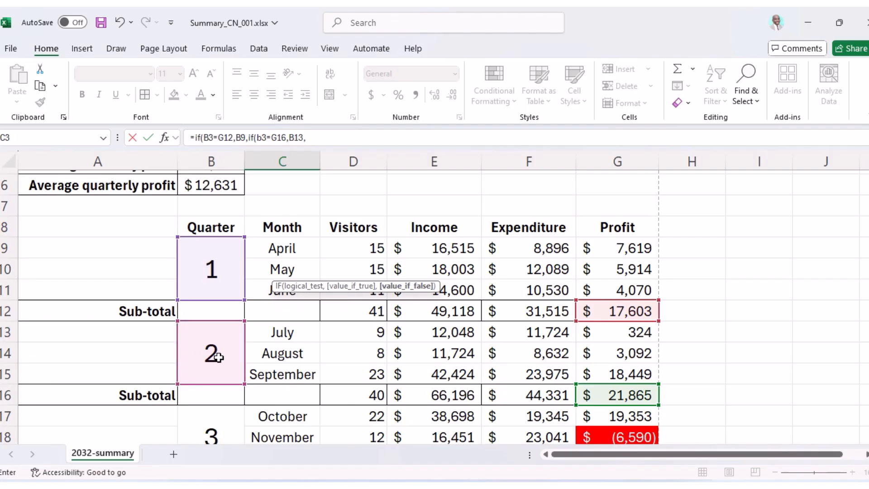
pyautogui.write('if(')
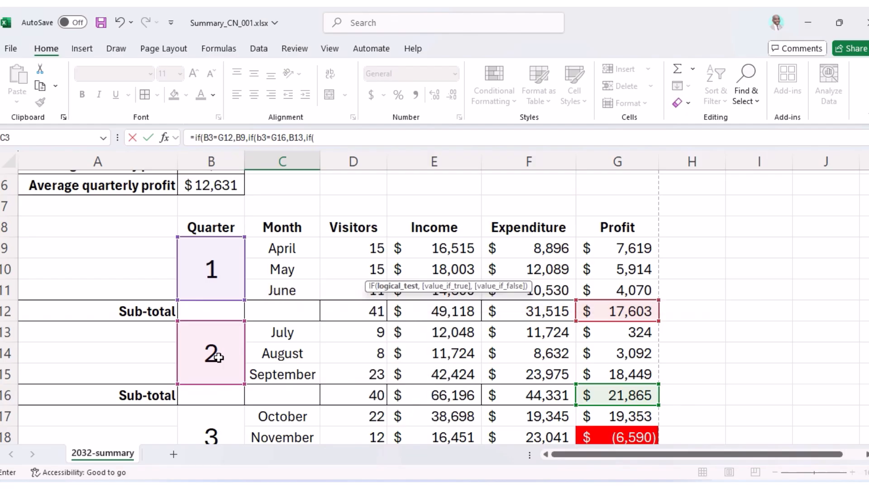
pyautogui.write('b')
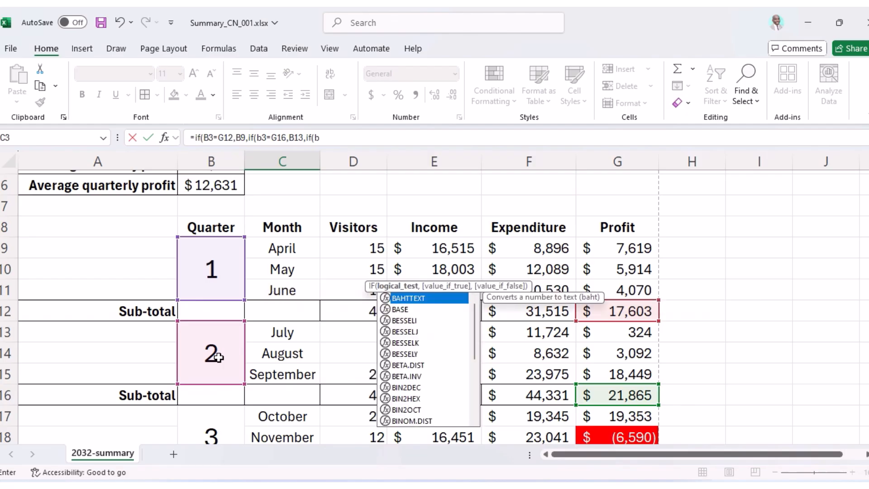
pyautogui.write('3=')
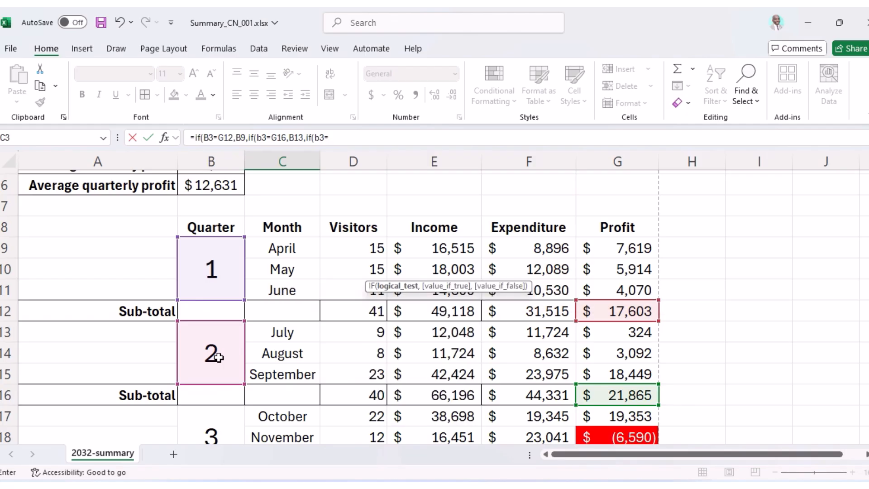
pyautogui.scroll(-1, 475, 316)
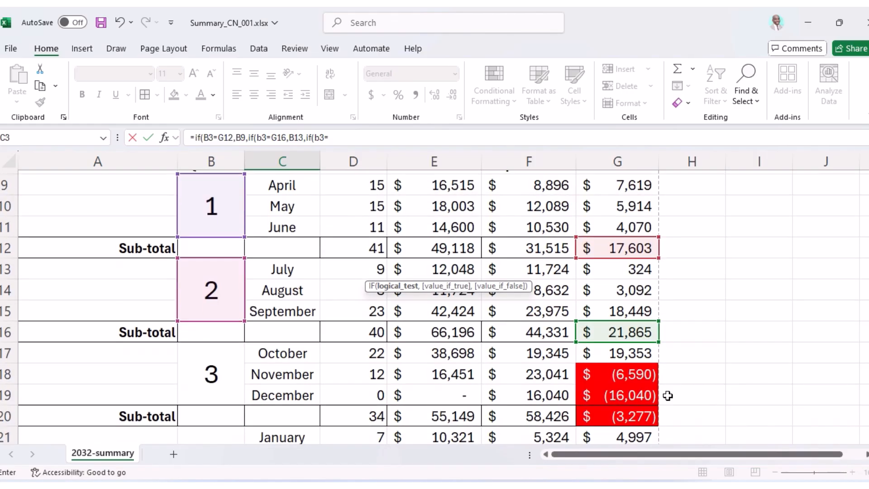
pyautogui.click(638, 419)
pyautogui.write(',')
pyautogui.click(213, 379)
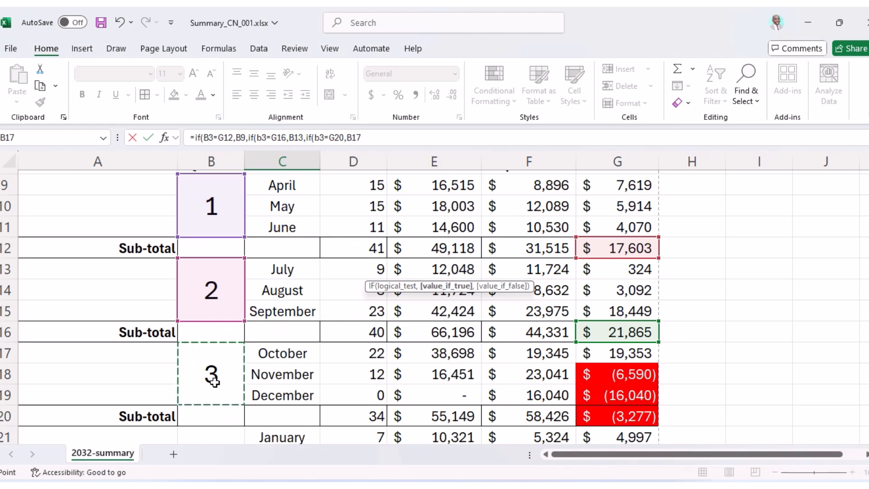
pyautogui.write(',')
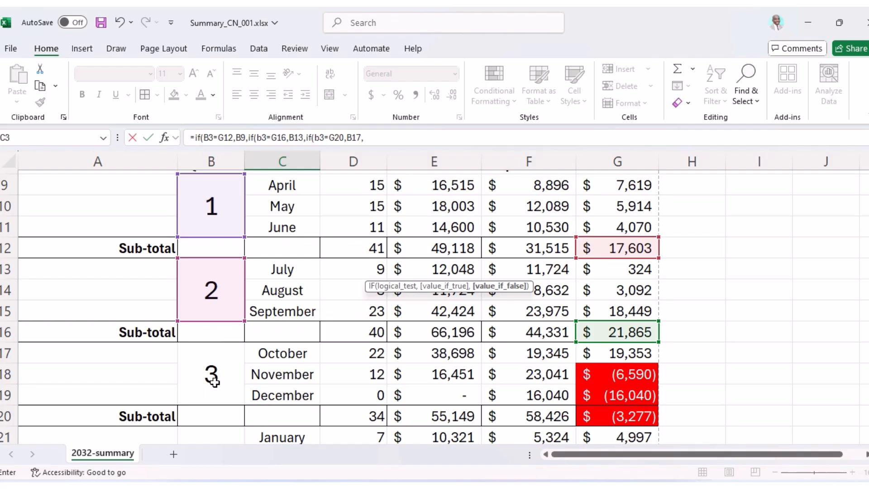
pyautogui.scroll(-1, 291, 362)
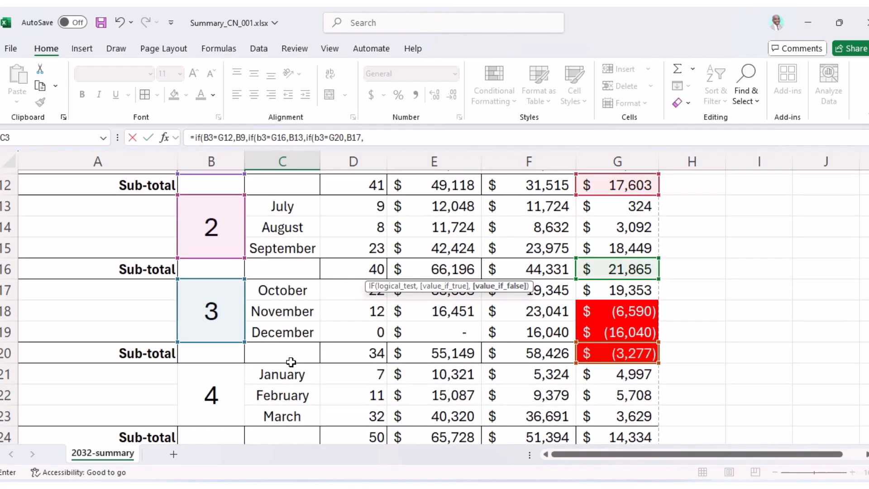
pyautogui.click(220, 402)
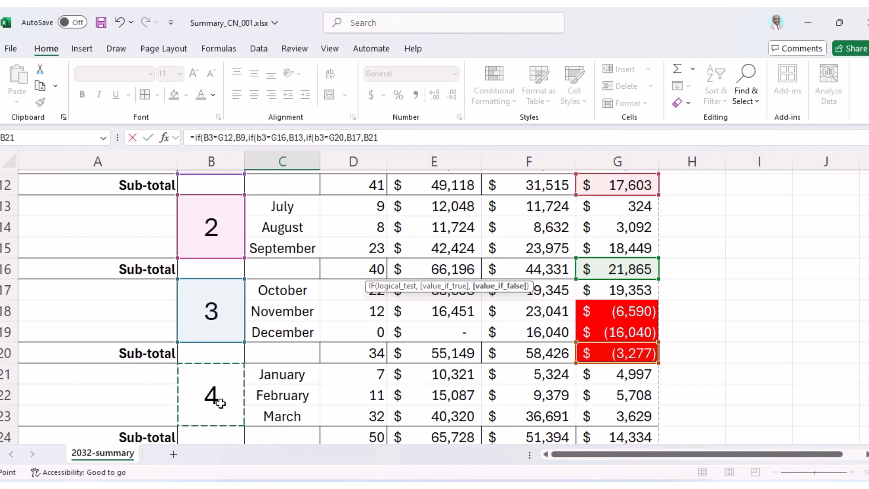
pyautogui.write(')')
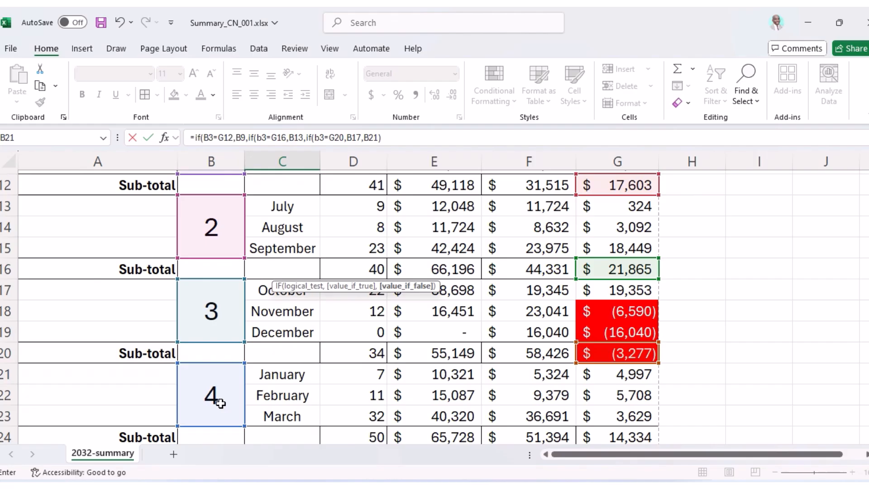
pyautogui.write(')')
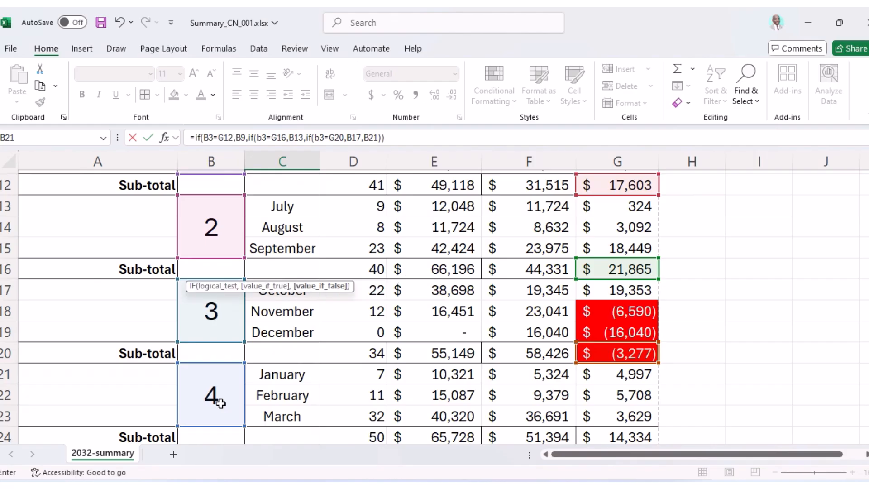
pyautogui.write(')')
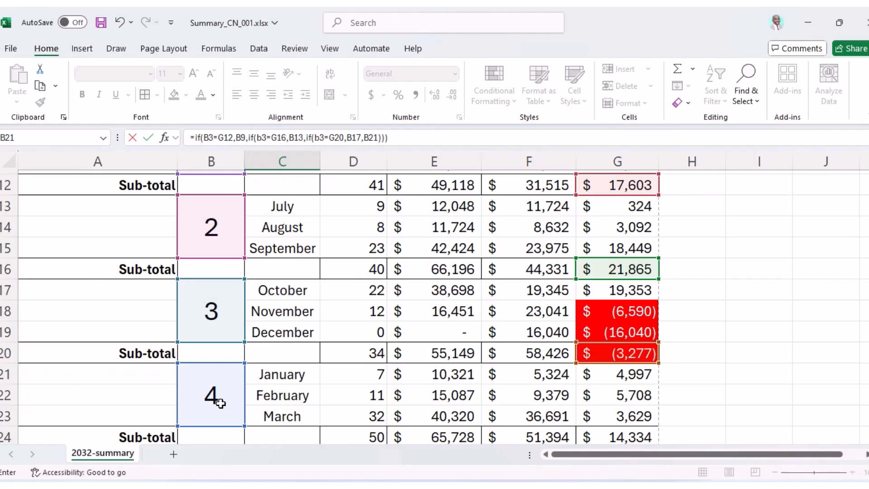
pyautogui.press('Escape')
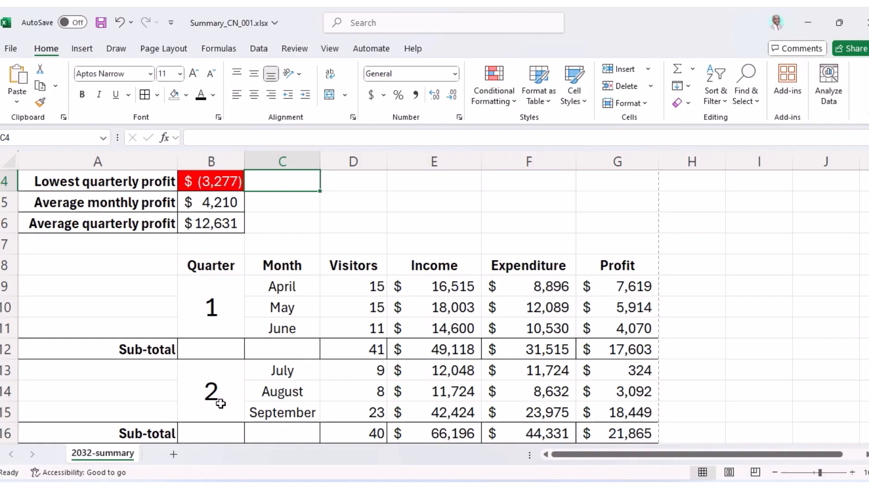
# Confirm C3 returns quarter 2 and check the formula behind the G16 subtotal.
pyautogui.scroll(2, 220, 403)
pyautogui.click(282, 248)
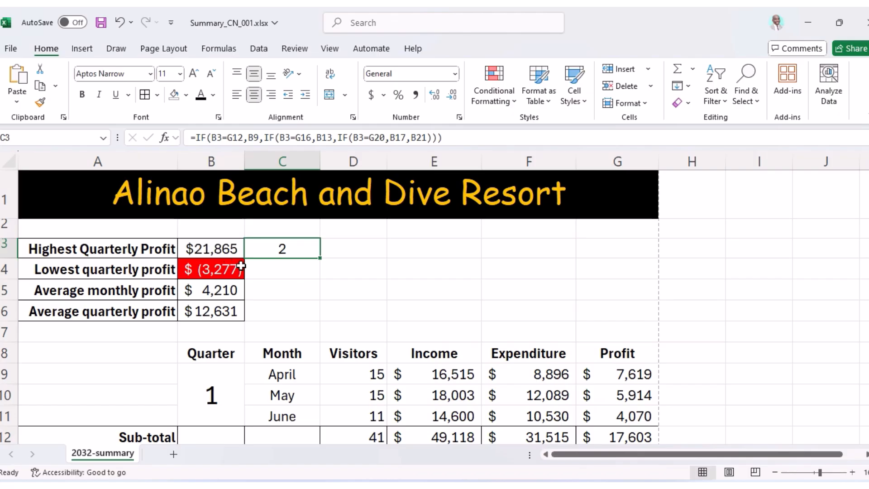
pyautogui.scroll(-3, 272, 276)
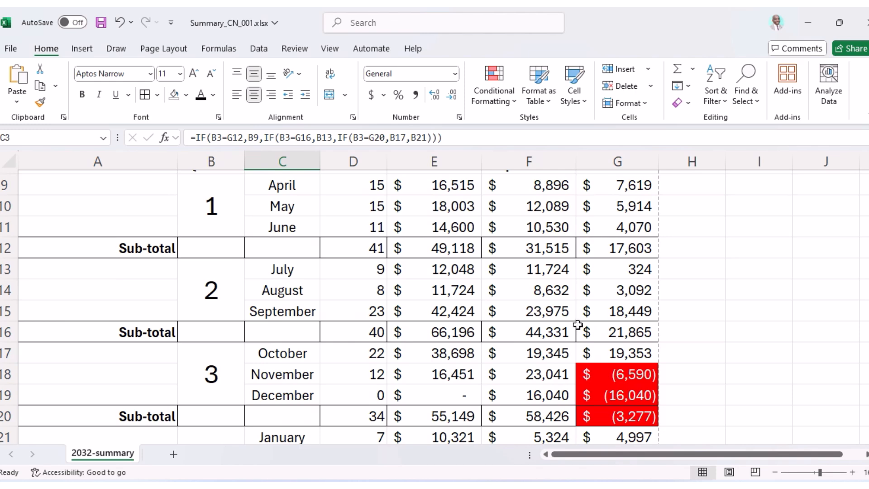
pyautogui.click(611, 334)
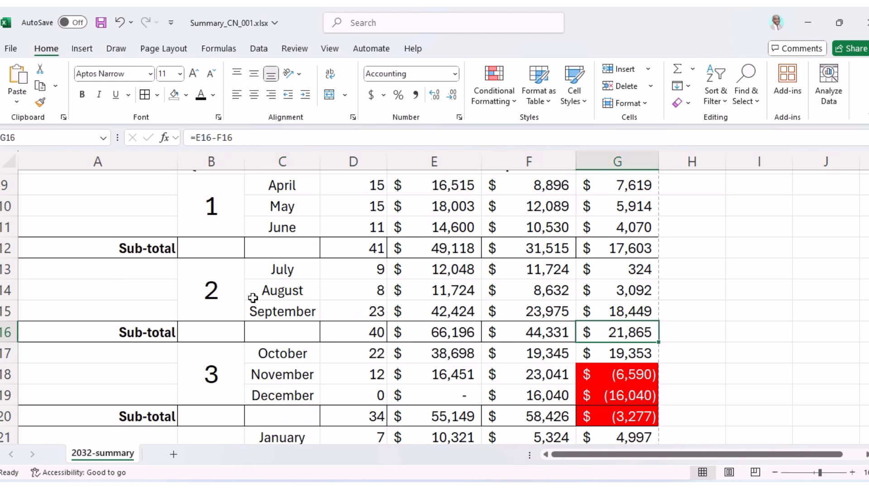
pyautogui.click(540, 485)
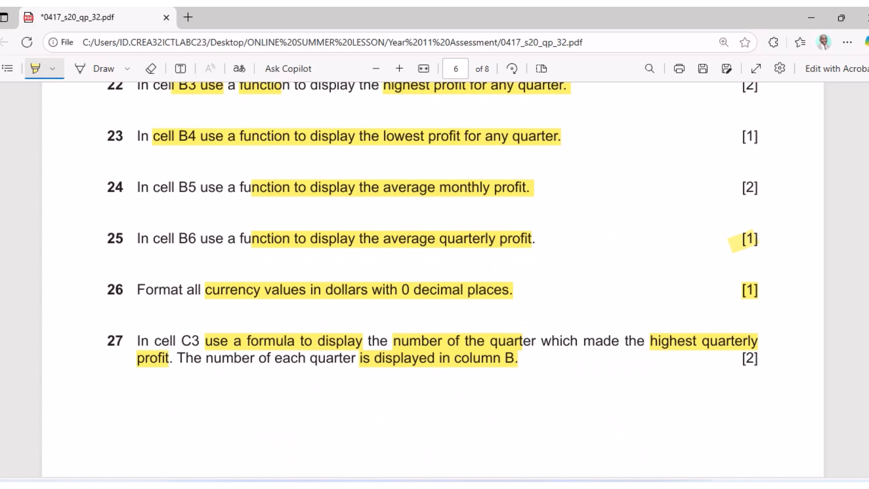
# Scroll to question 28 on page 7 and highlight the words 'the formulae'.
pyautogui.scroll(-10, 450, 349)
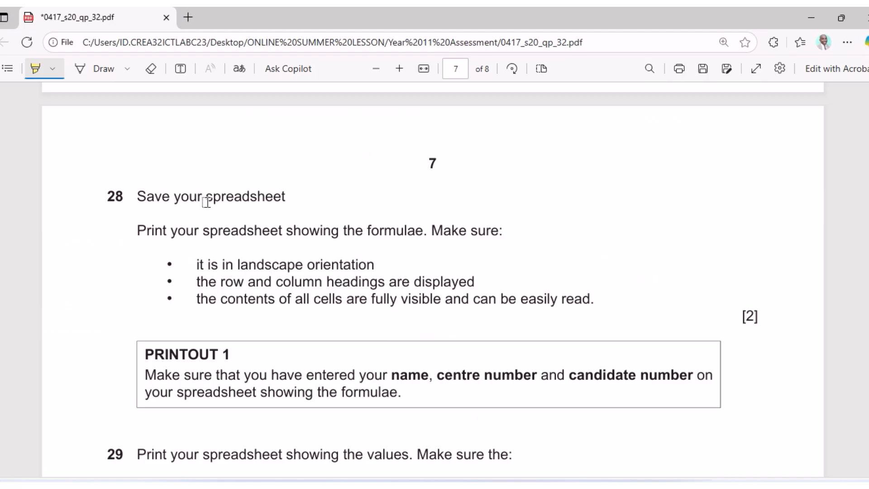
pyautogui.moveTo(340, 232); pyautogui.dragTo(424, 232)
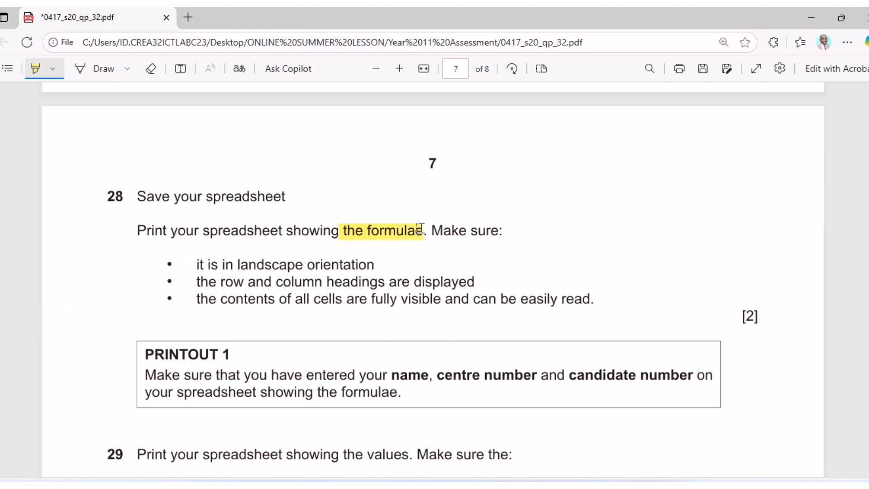
pyautogui.click(480, 486)
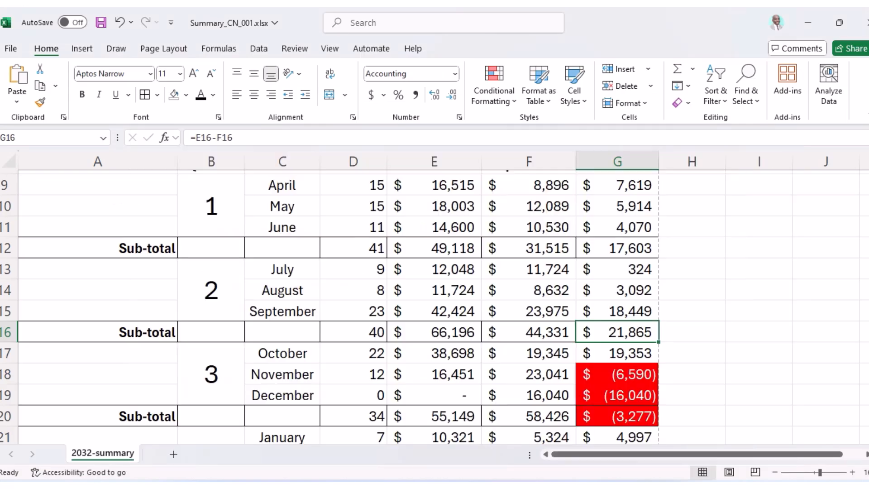
# Save the workbook, show formulas, and AutoFit all column widths so each formula reads in full.
pyautogui.click(101, 22)
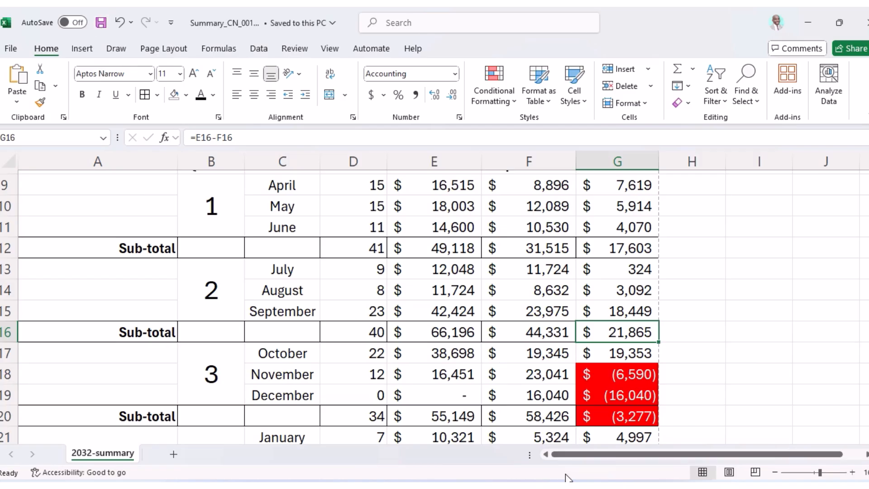
pyautogui.scroll(3, 312, 181)
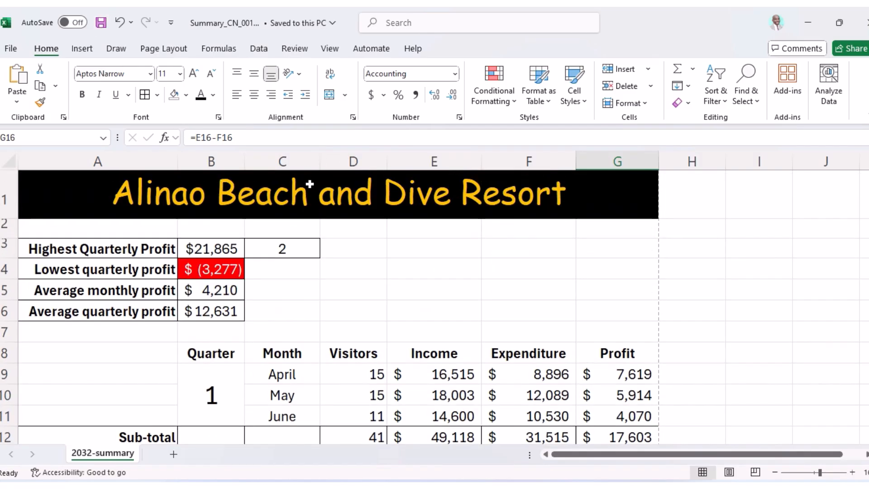
pyautogui.click(217, 50)
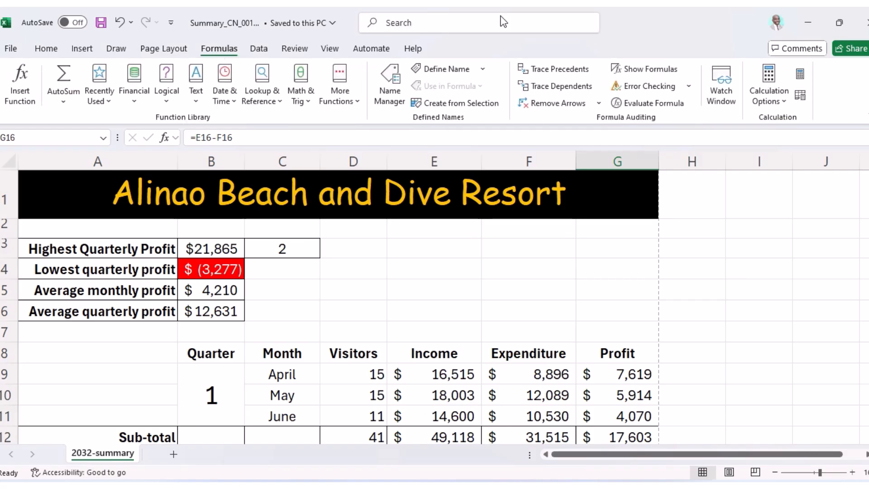
pyautogui.click(644, 69)
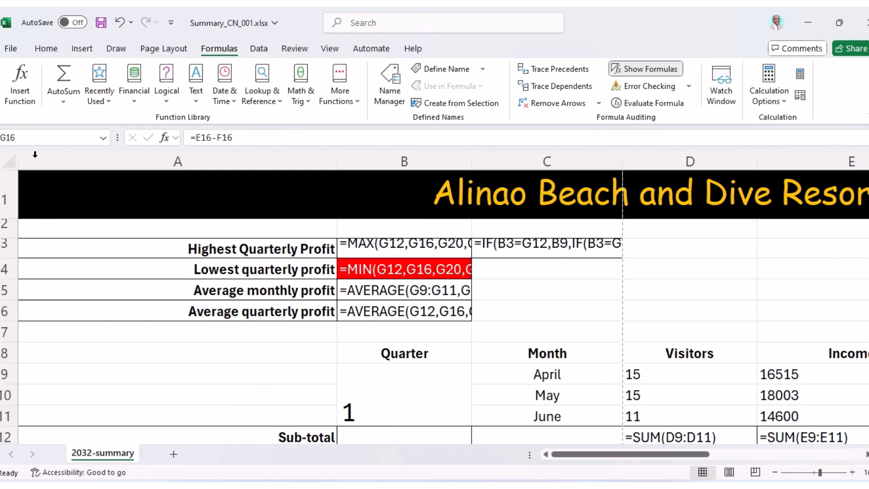
pyautogui.click(10, 163)
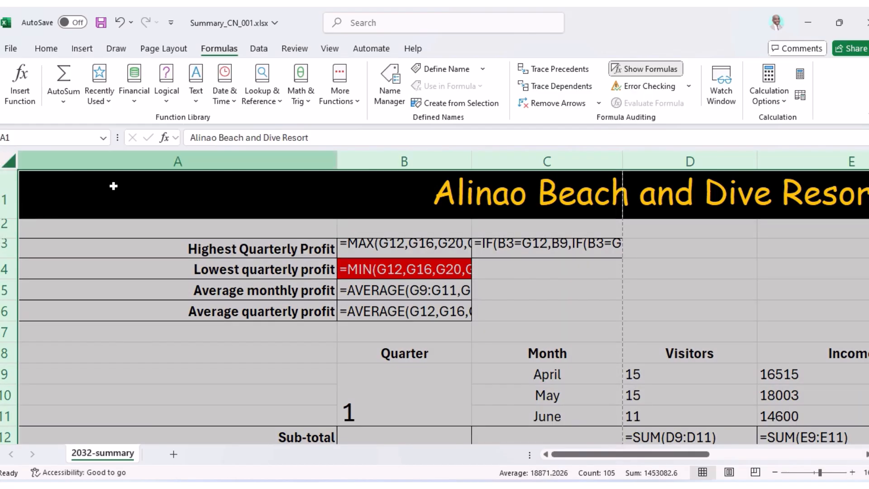
pyautogui.doubleClick(337, 161)
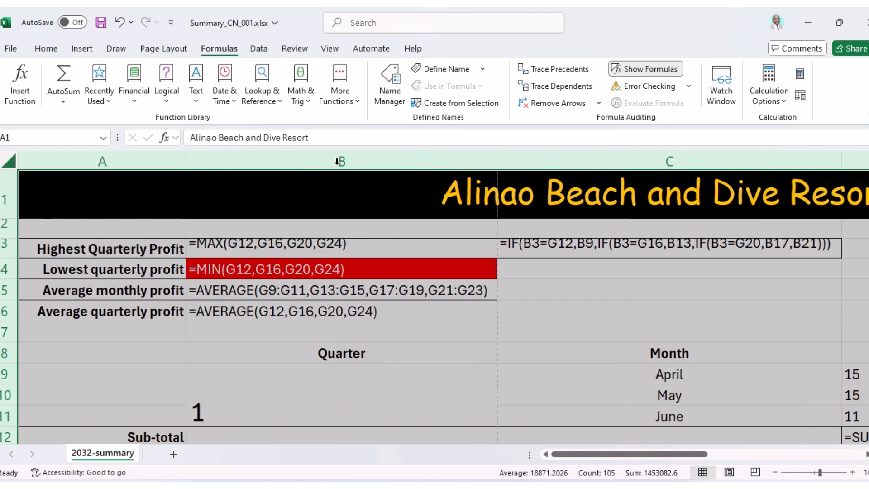
pyautogui.click(492, 161)
pyautogui.click(536, 487)
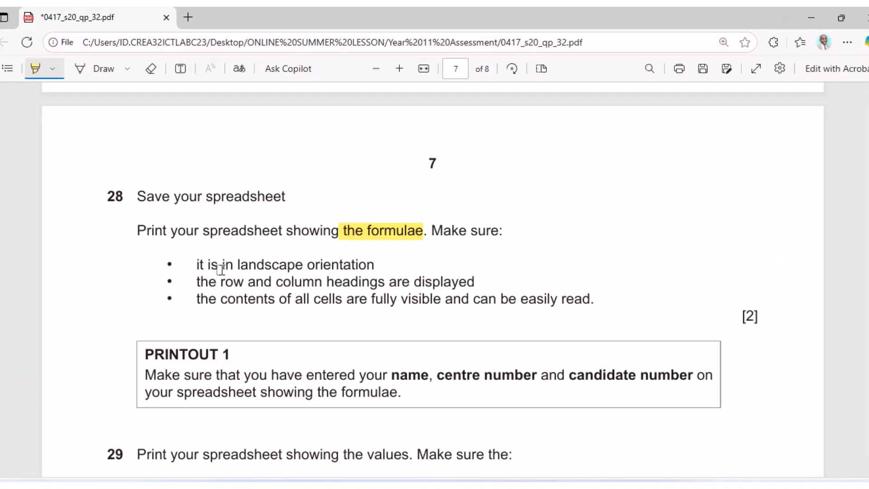
# Highlight question 28's landscape, row and column headings, and fully visible contents requirements.
pyautogui.moveTo(230, 263); pyautogui.dragTo(366, 264)
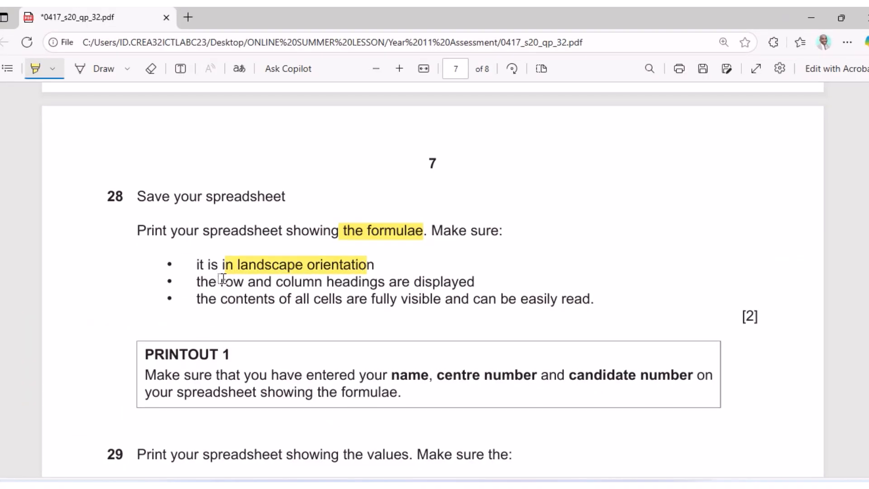
pyautogui.moveTo(213, 284); pyautogui.dragTo(482, 282)
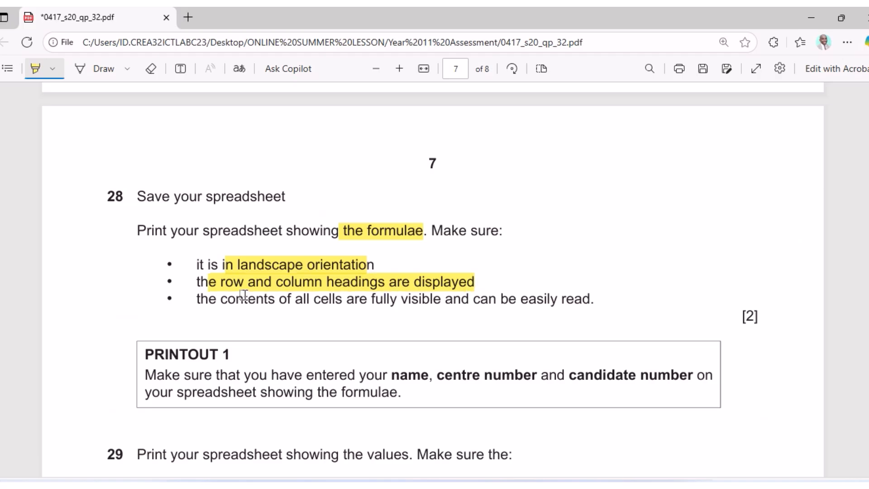
pyautogui.moveTo(183, 299); pyautogui.dragTo(593, 310)
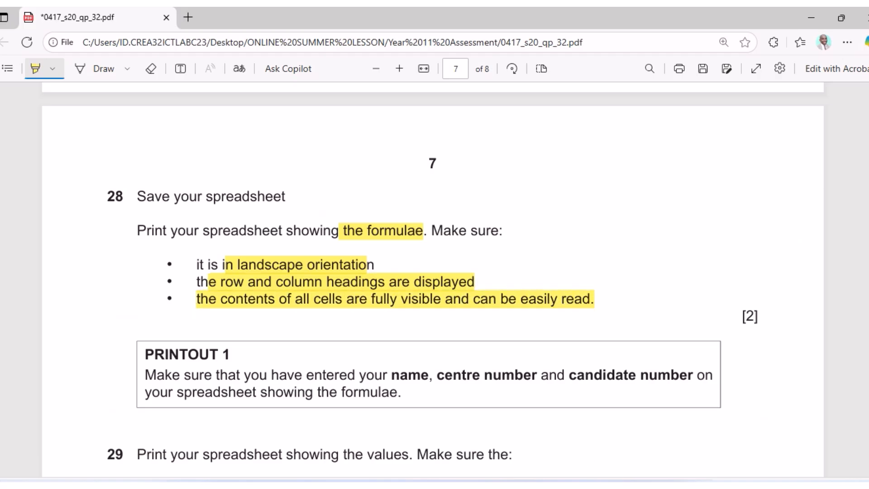
pyautogui.click(542, 486)
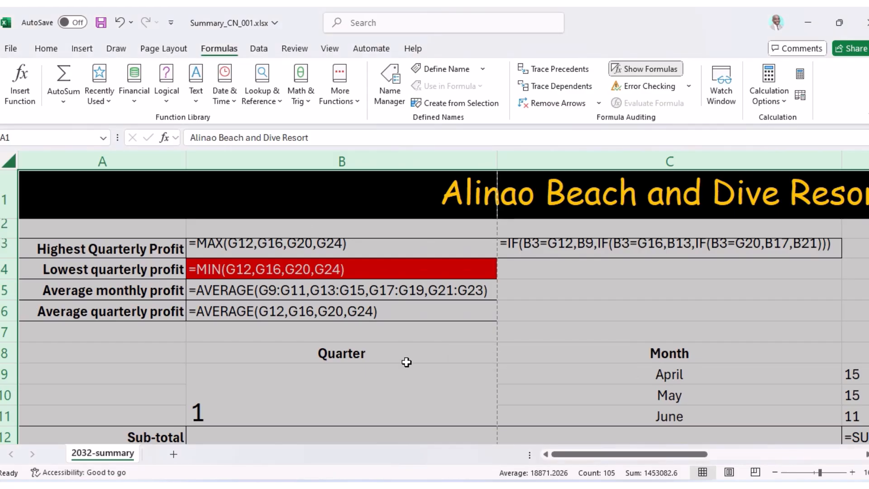
# Set the page orientation to Landscape and the paper size to A4.
pyautogui.click(167, 49)
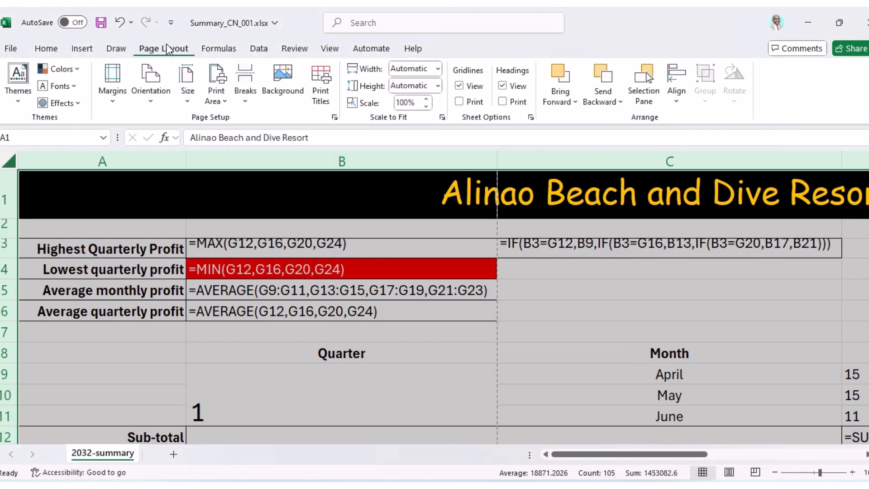
pyautogui.click(157, 101)
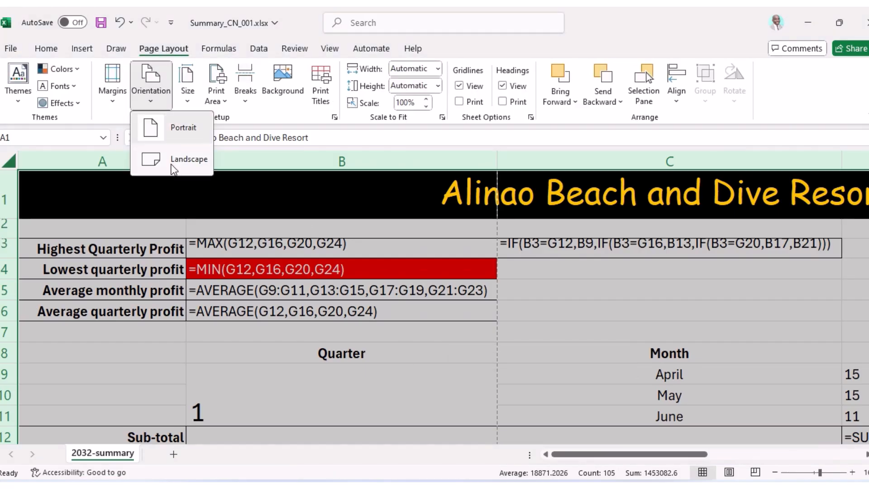
pyautogui.click(172, 166)
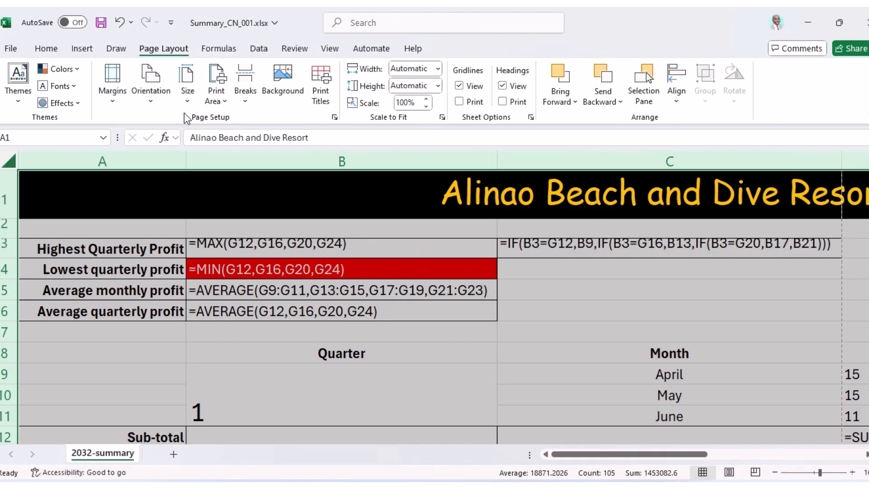
pyautogui.click(196, 96)
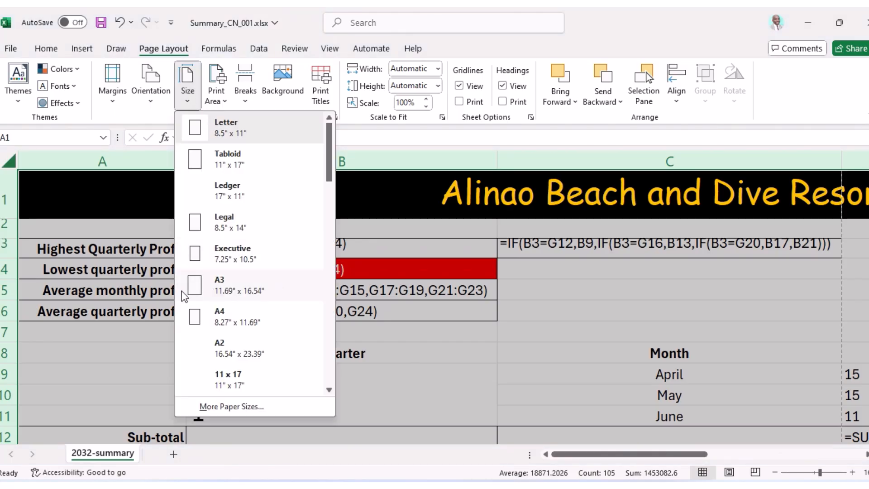
pyautogui.click(217, 319)
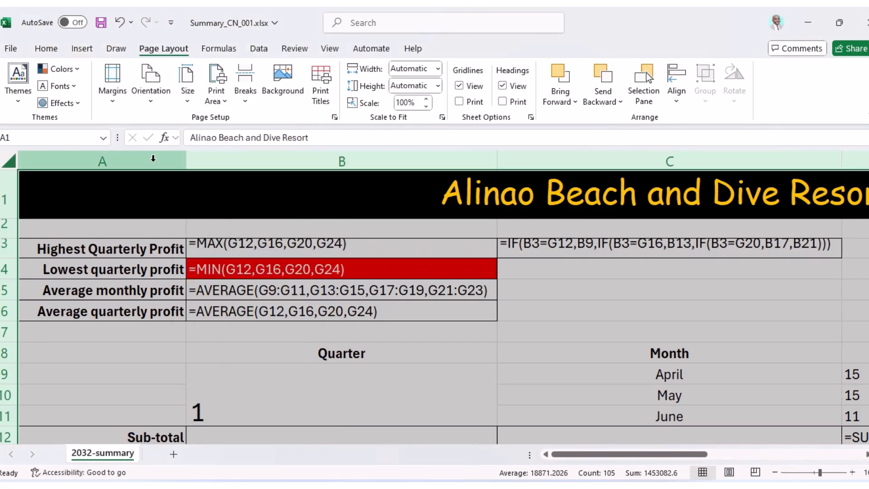
pyautogui.click(186, 163)
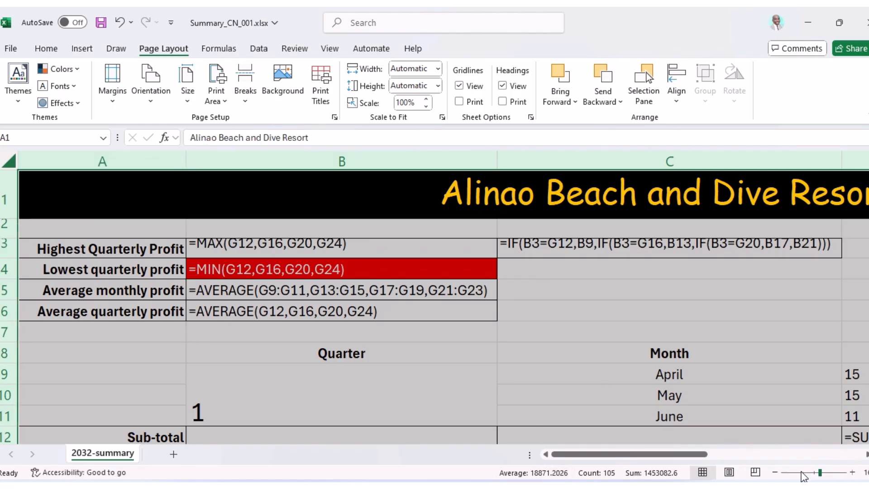
# Zoom out and scroll the sheet to check the landscape page layout.
pyautogui.click(774, 473)
pyautogui.click(774, 473)
pyautogui.click(774, 473)
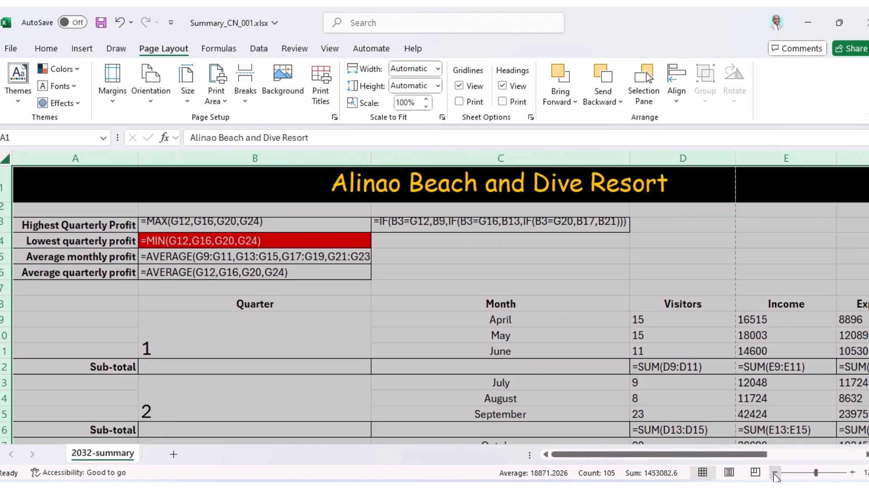
pyautogui.click(775, 473)
pyautogui.click(774, 472)
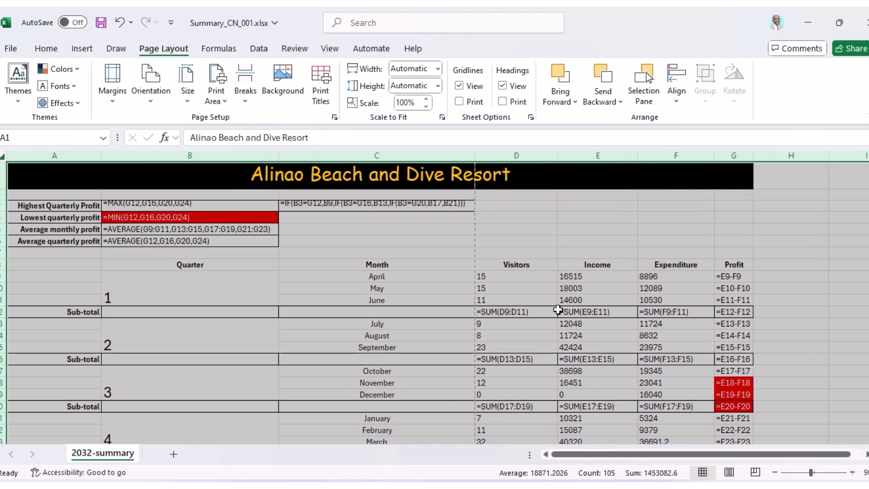
pyautogui.scroll(-5, 426, 331)
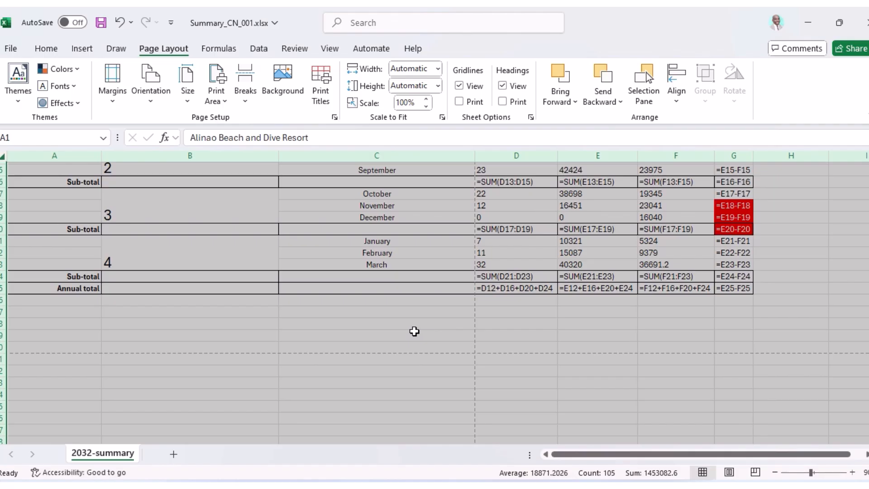
pyautogui.moveTo(511, 486)
pyautogui.click(541, 486)
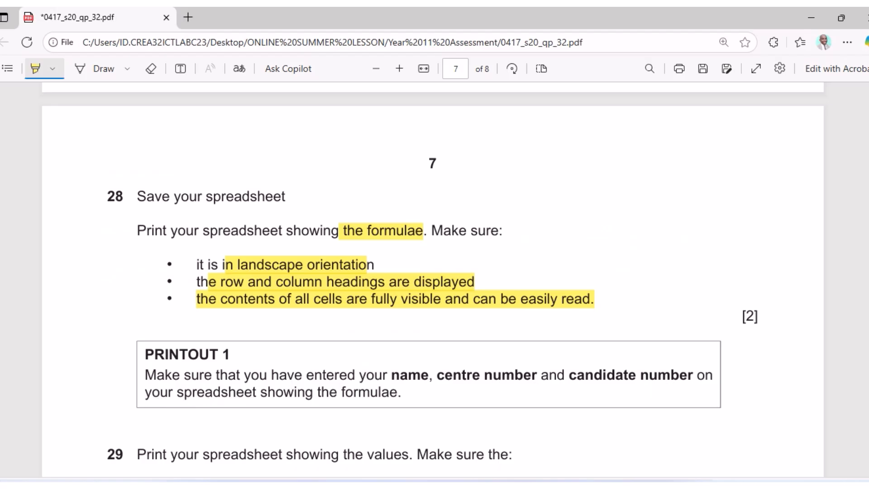
# Bring the Summary_CN_001.xlsx formula sheet back and scroll up to its resort title.
pyautogui.click(571, 486)
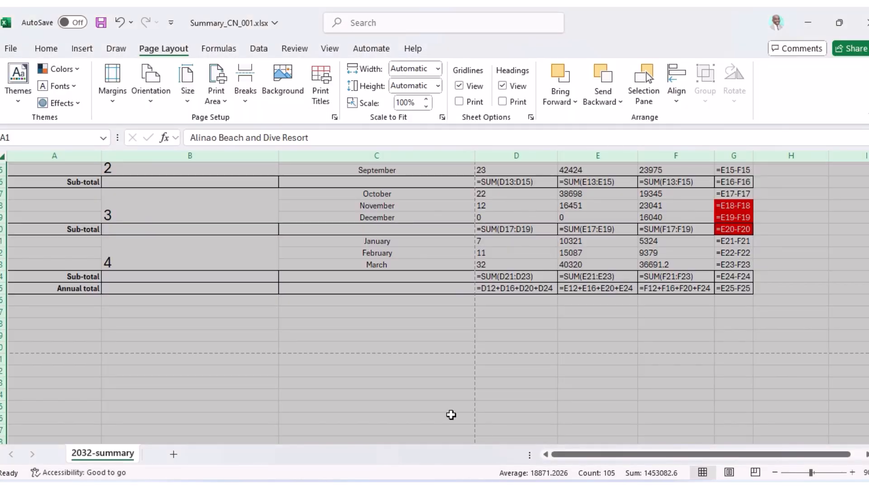
pyautogui.scroll(2, 299, 347)
pyautogui.scroll(3, 299, 347)
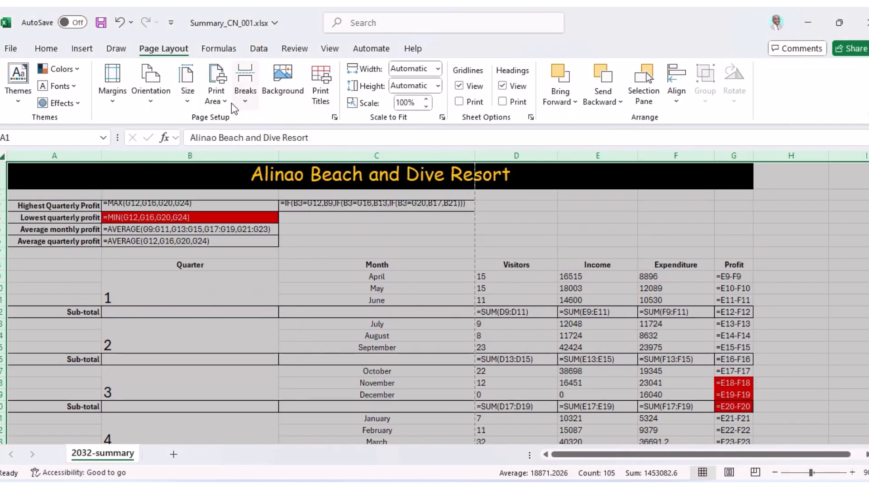
pyautogui.click(13, 52)
# Check both pages of the landscape A4 formula print preview against the exam question.
pyautogui.click(33, 281)
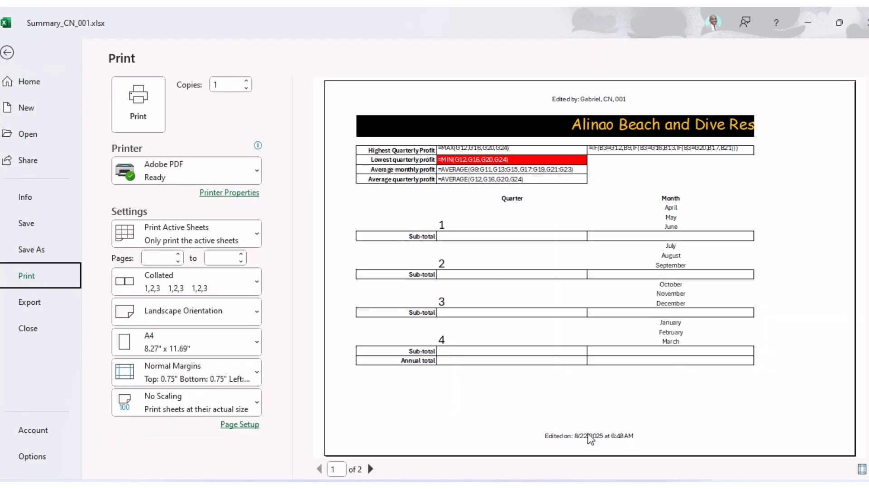
pyautogui.click(371, 469)
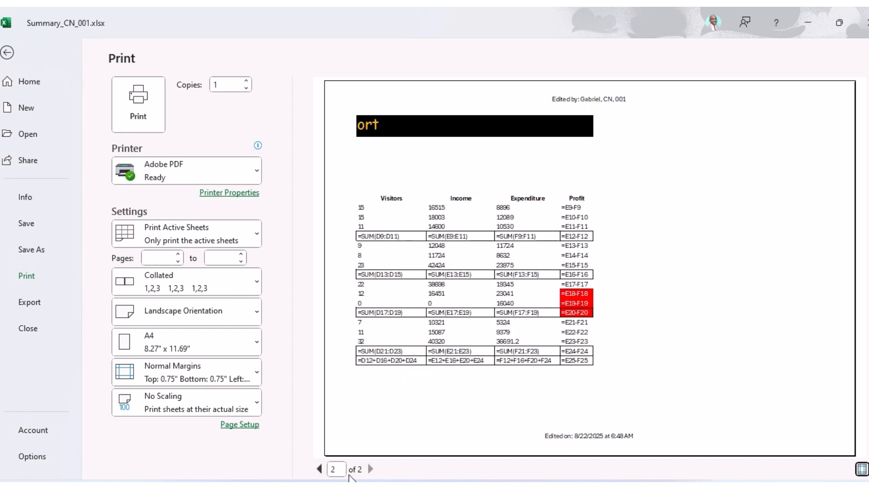
pyautogui.click(319, 470)
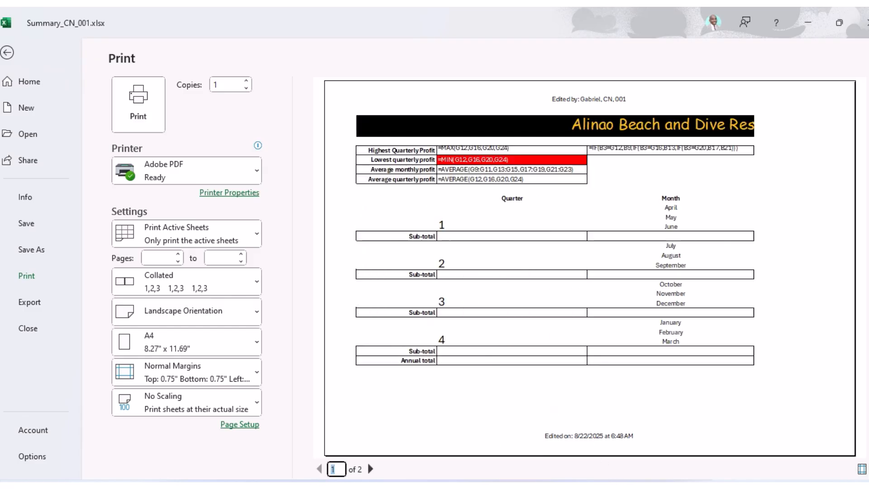
pyautogui.click(552, 486)
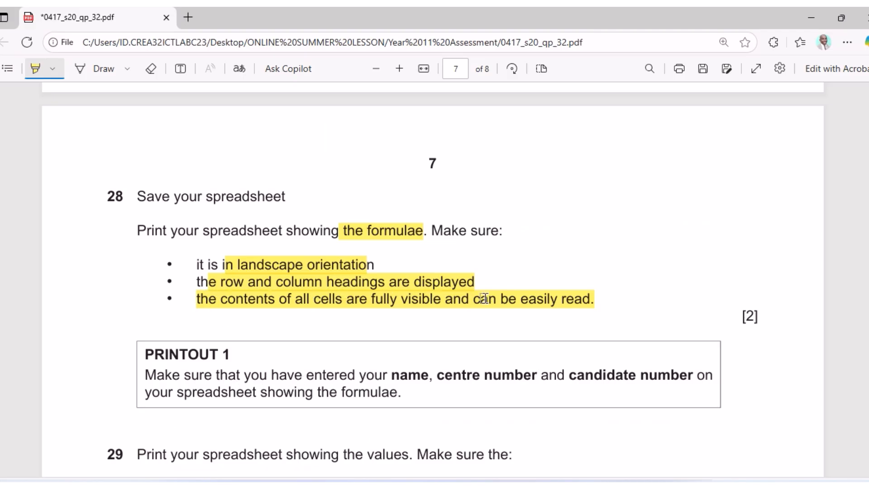
pyautogui.click(521, 486)
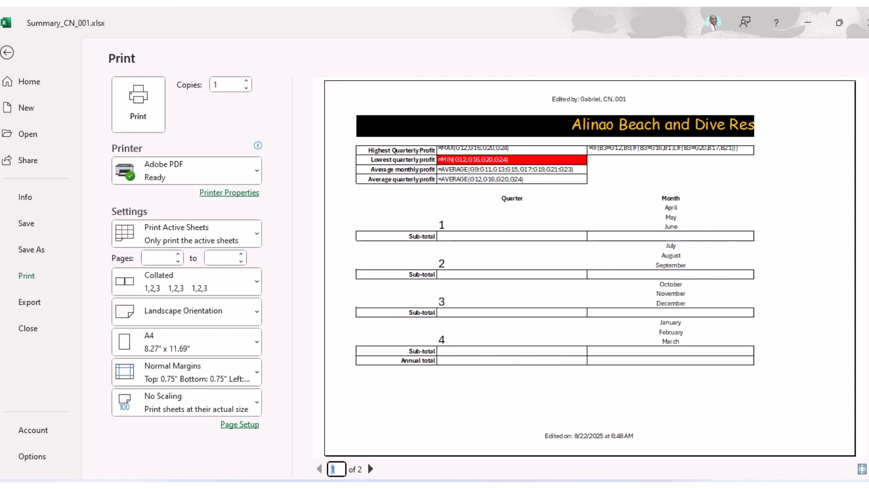
# Tick Row and column headings on the Page Setup Sheet tab for the formula printout.
pyautogui.click(240, 425)
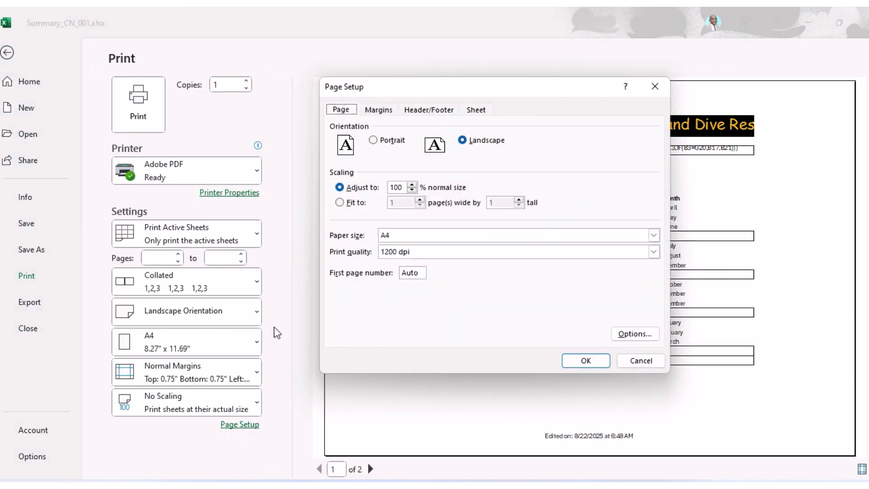
pyautogui.click(473, 114)
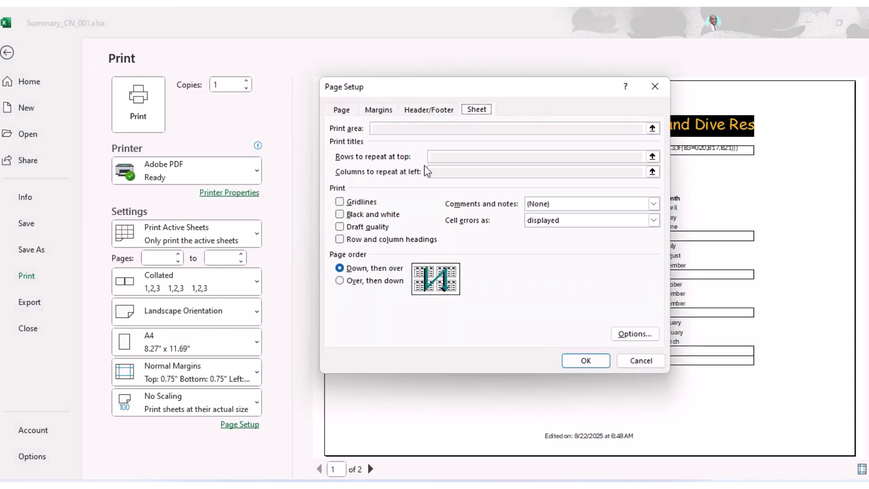
pyautogui.click(340, 239)
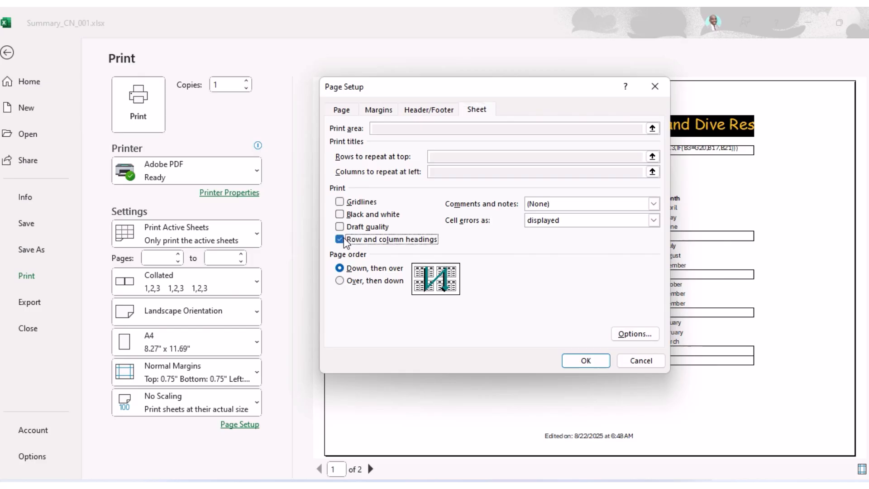
pyautogui.click(592, 361)
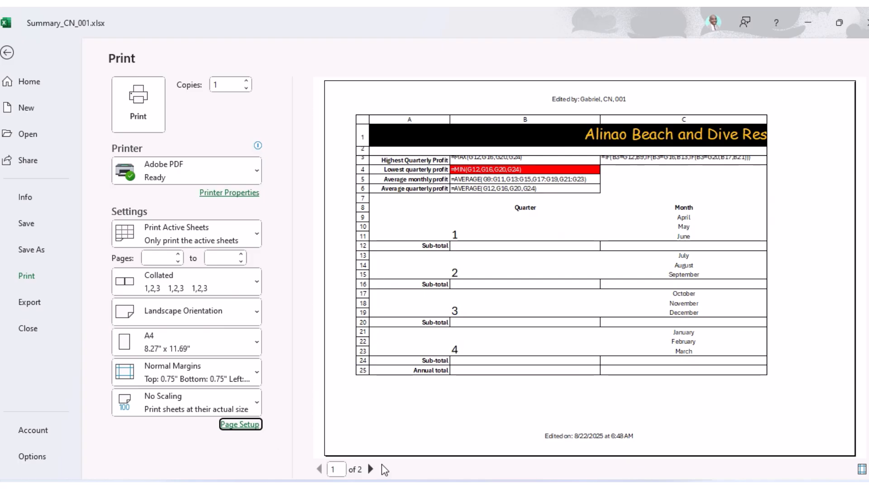
pyautogui.click(370, 469)
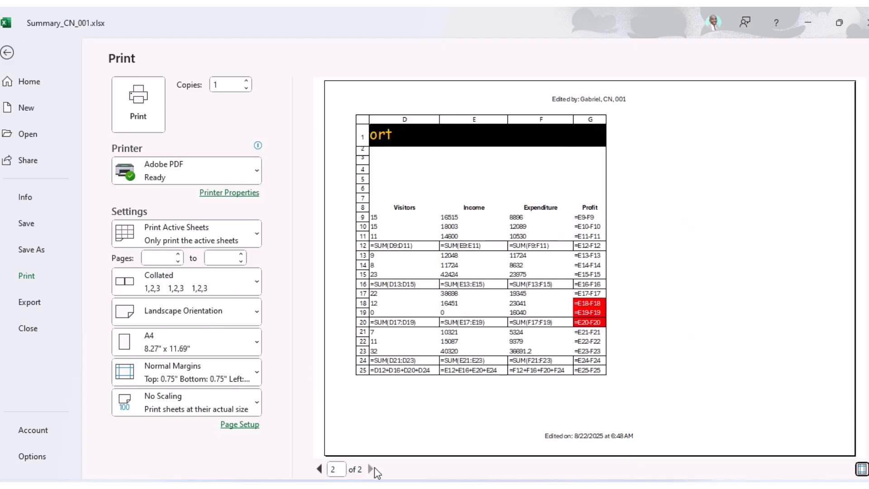
pyautogui.click(319, 469)
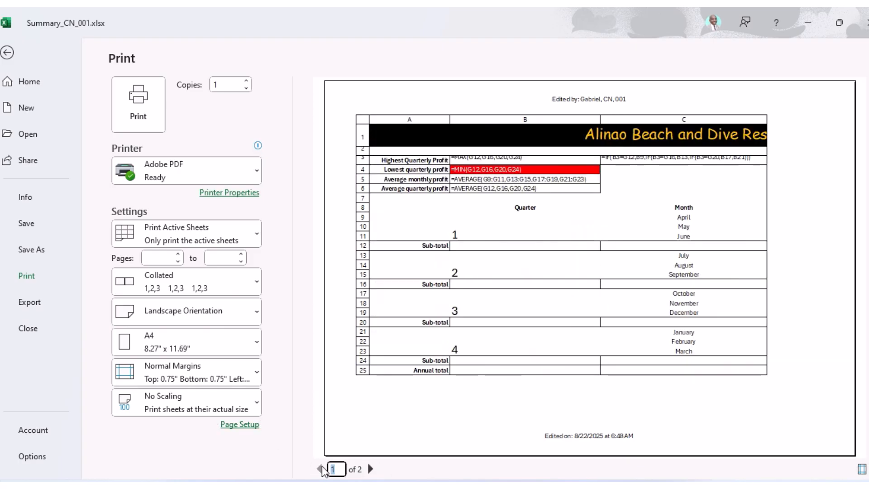
pyautogui.moveTo(569, 487)
pyautogui.click(540, 487)
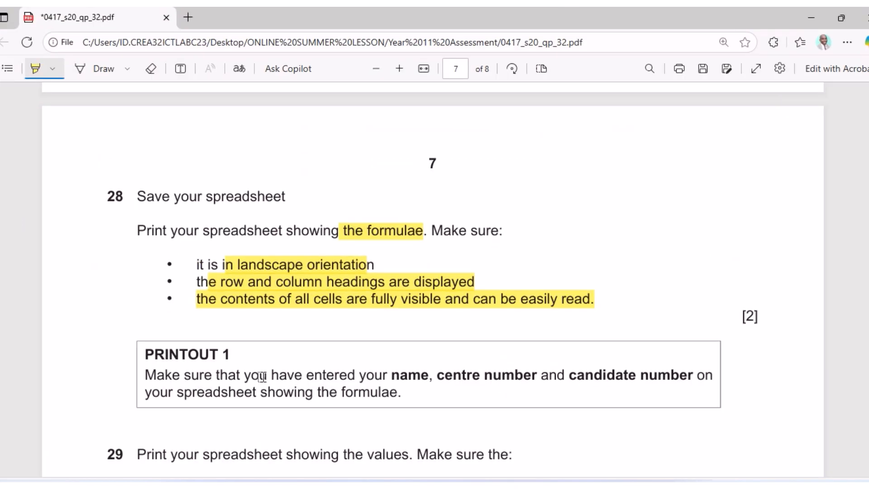
pyautogui.moveTo(734, 325); pyautogui.dragTo(767, 315)
pyautogui.click(519, 487)
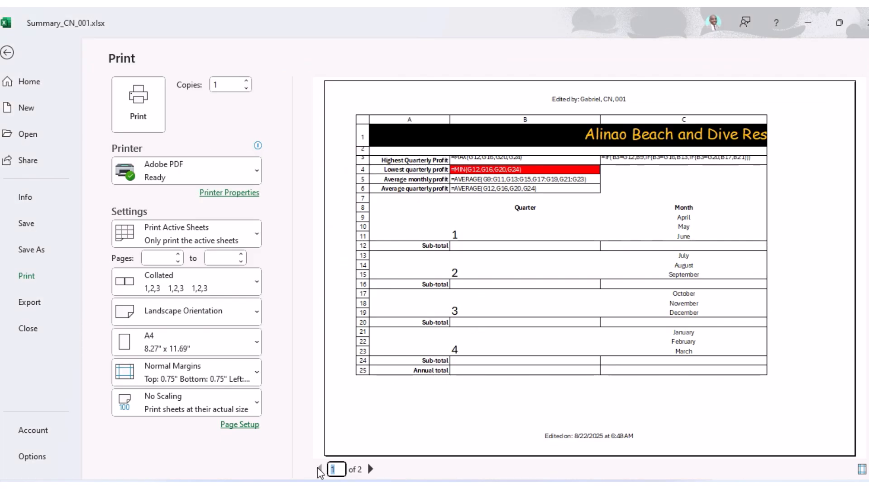
pyautogui.click(317, 467)
pyautogui.click(370, 469)
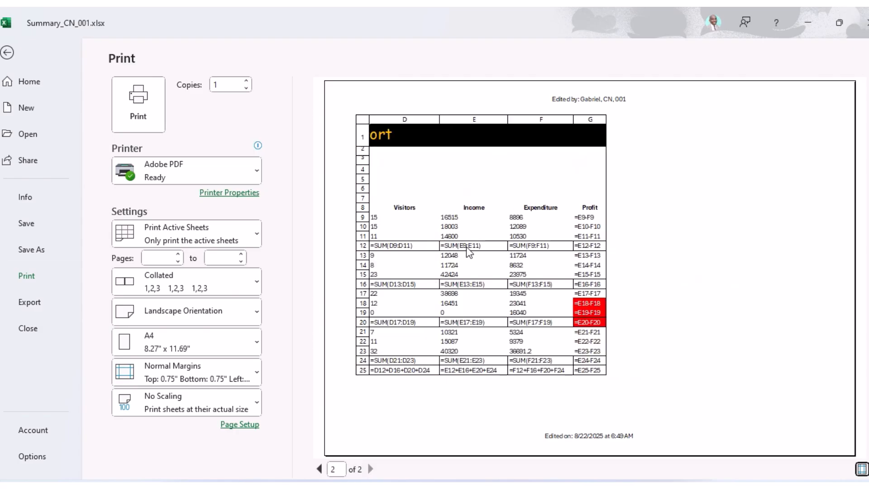
pyautogui.click(319, 470)
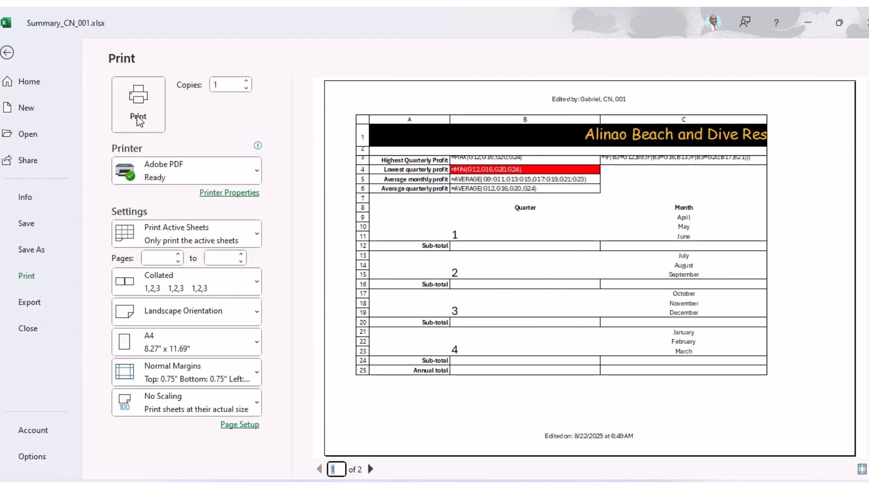
# Leave the print preview and highlight question 29's instruction line in the exam PDF.
pyautogui.click(7, 53)
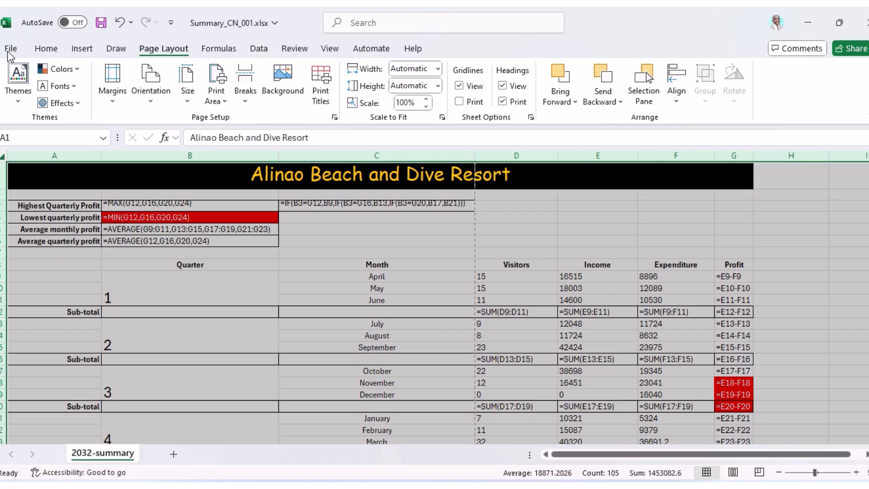
pyautogui.click(544, 297)
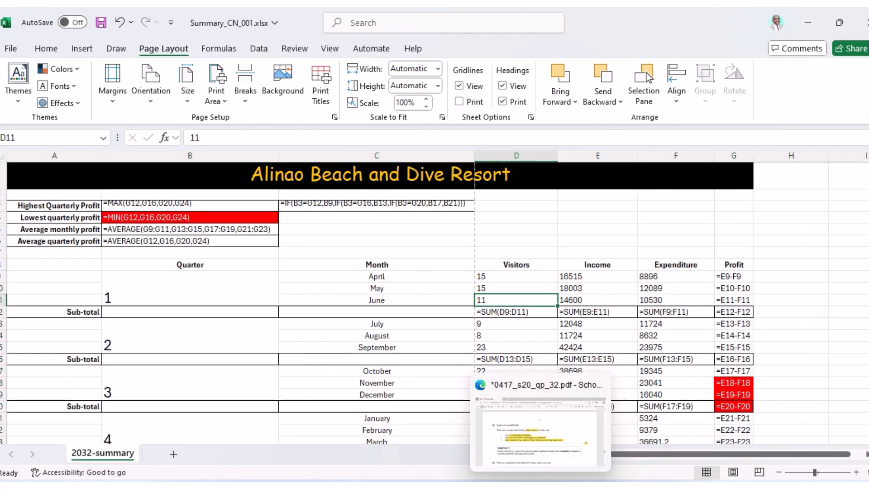
pyautogui.click(545, 485)
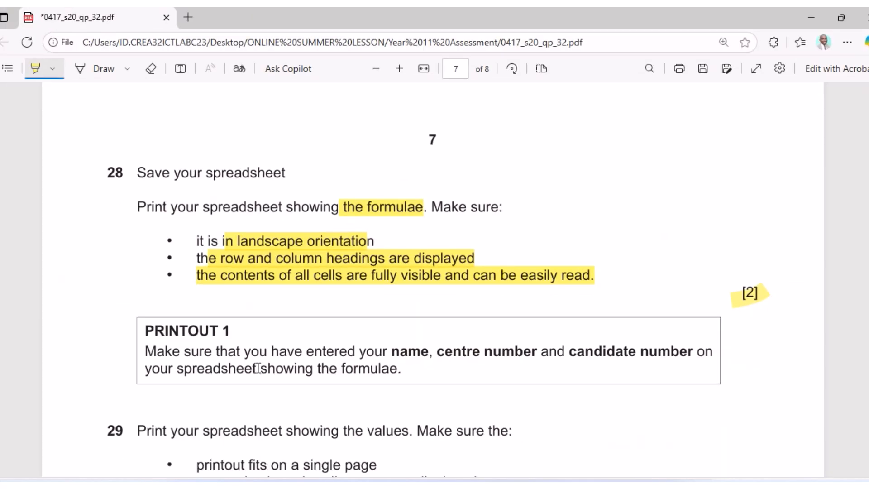
pyautogui.scroll(-1, 256, 367)
pyautogui.moveTo(134, 390)
pyautogui.mouseDown()
pyautogui.moveTo(481, 390)
pyautogui.moveTo(510, 399)
pyautogui.mouseUp()
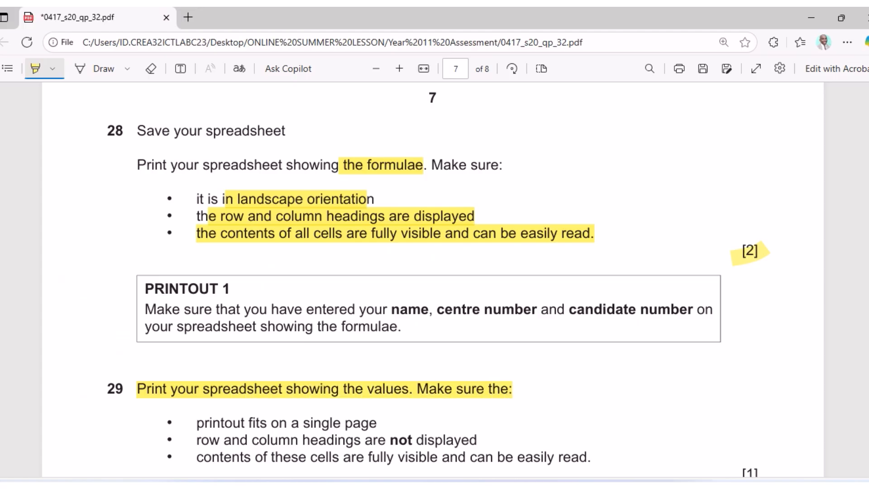
# Print the landscape formula sheet with headings to Adobe PDF.
pyautogui.hotkey('alt', 'Tab')
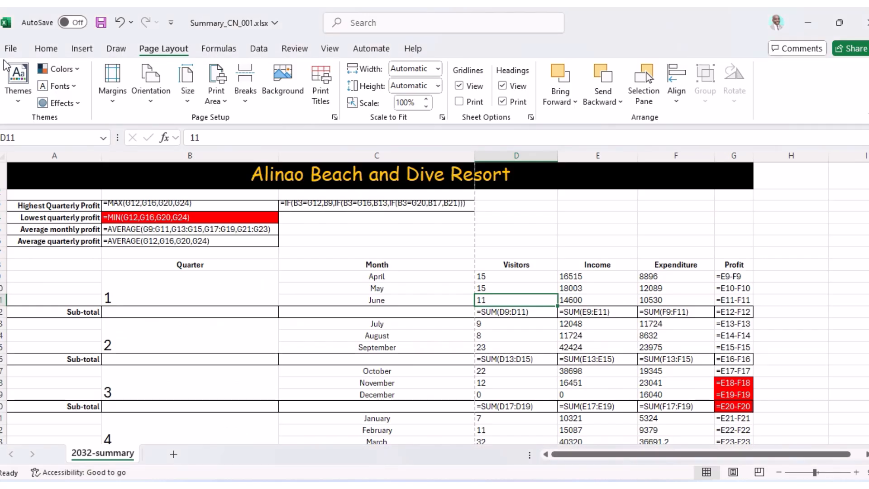
pyautogui.click(11, 48)
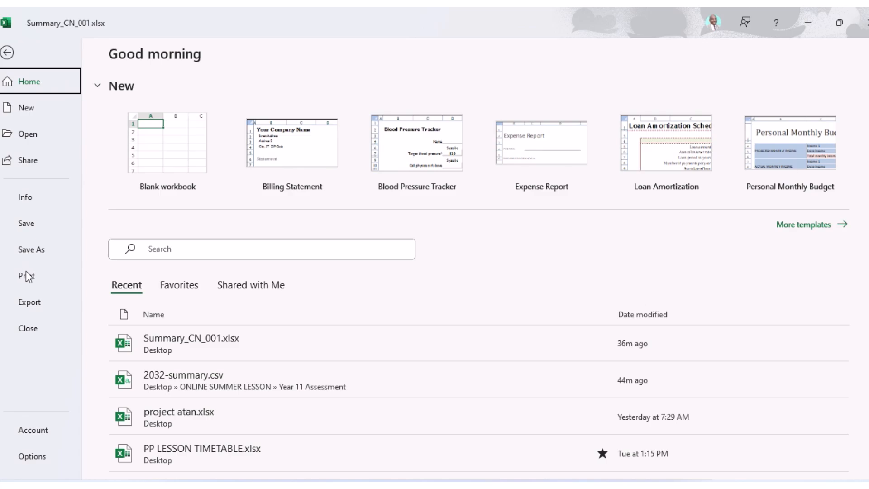
pyautogui.click(27, 275)
pyautogui.click(138, 106)
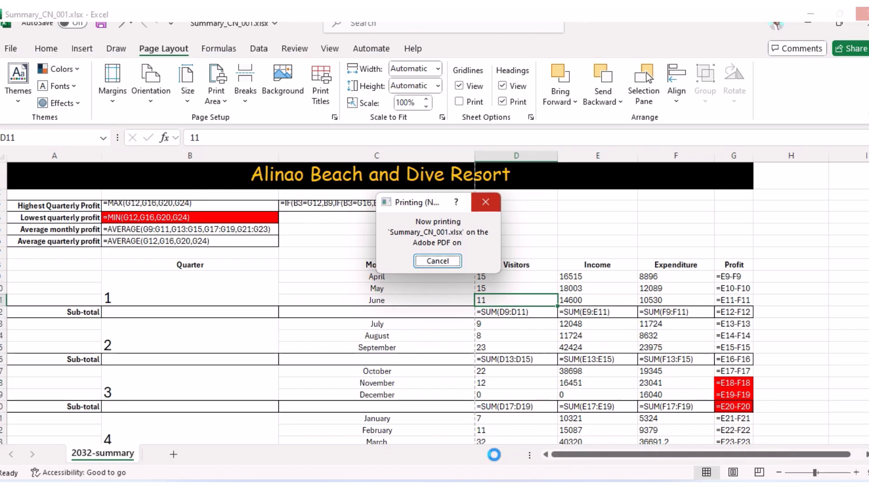
pyautogui.hotkey('alt', 'Tab')
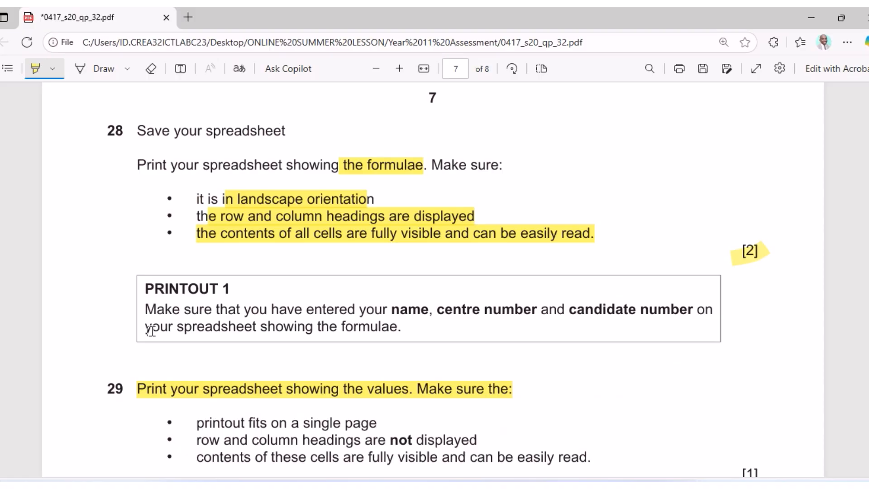
# Highlight 'printout fits on a single page' in question 29 of the exam PDF.
pyautogui.scroll(-2, 150, 330)
pyautogui.scroll(-2, 363, 327)
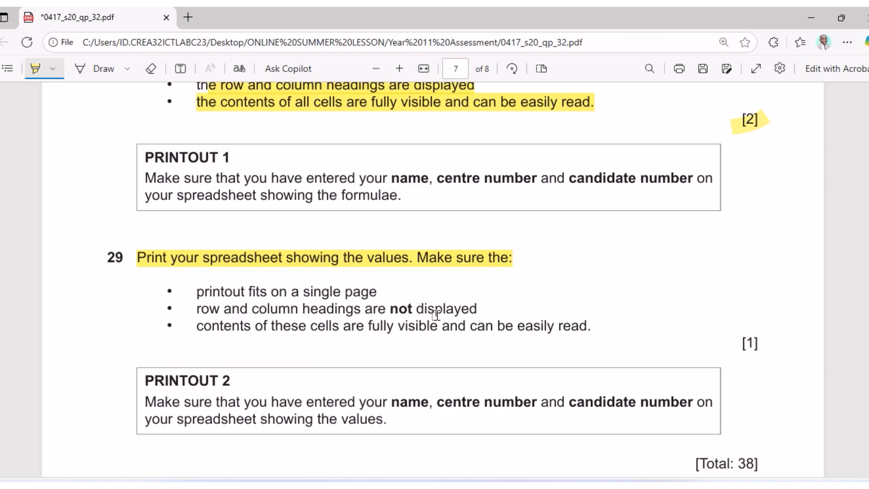
pyautogui.moveTo(208, 290)
pyautogui.mouseDown()
pyautogui.moveTo(377, 292)
pyautogui.moveTo(425, 308)
pyautogui.mouseUp()
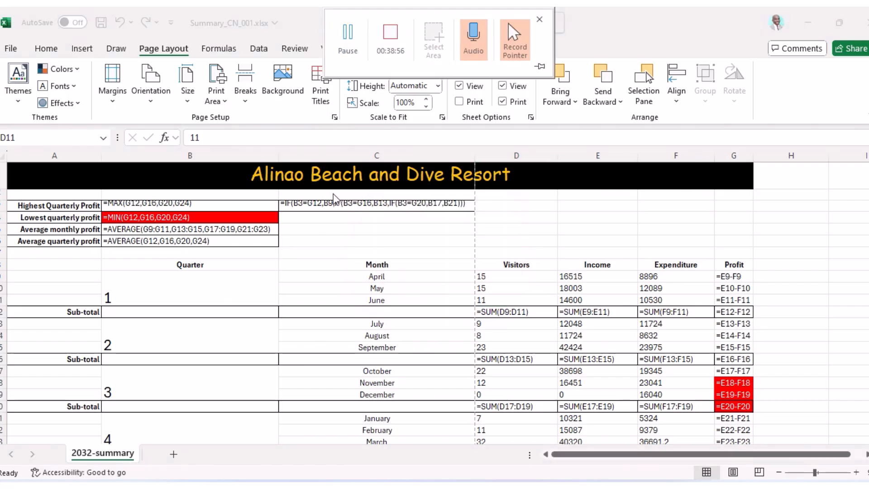
# Turn off Show Formulas and AutoFit all columns so every value, including C3, is readable.
pyautogui.click(219, 48)
pyautogui.click(640, 70)
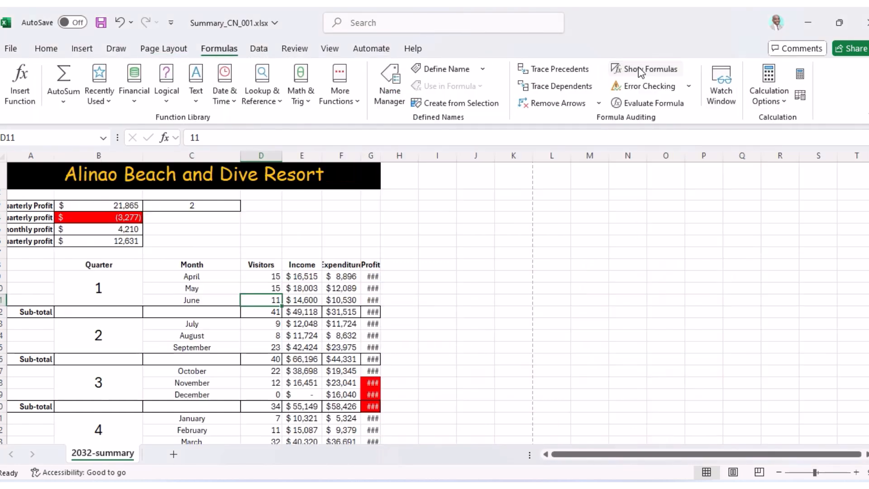
pyautogui.click(3, 157)
pyautogui.doubleClick(54, 154)
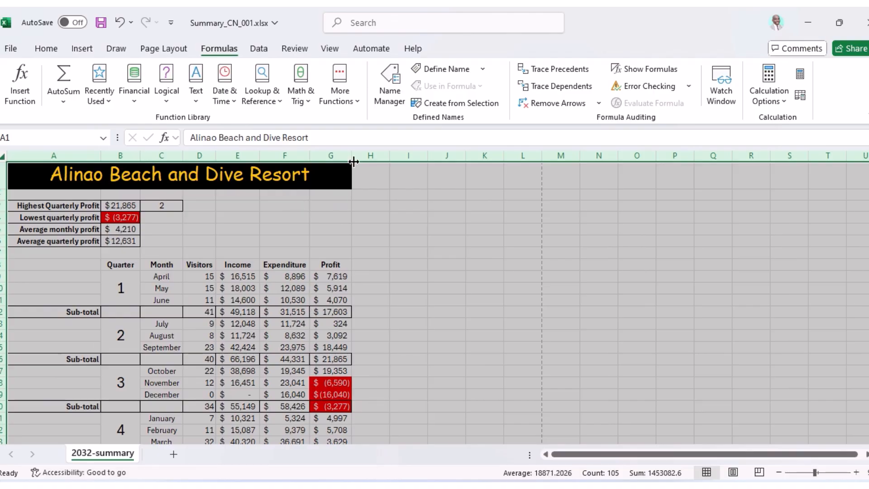
pyautogui.keyDown('ctrl'); pyautogui.scroll(2, 440, 425); pyautogui.keyUp('ctrl')
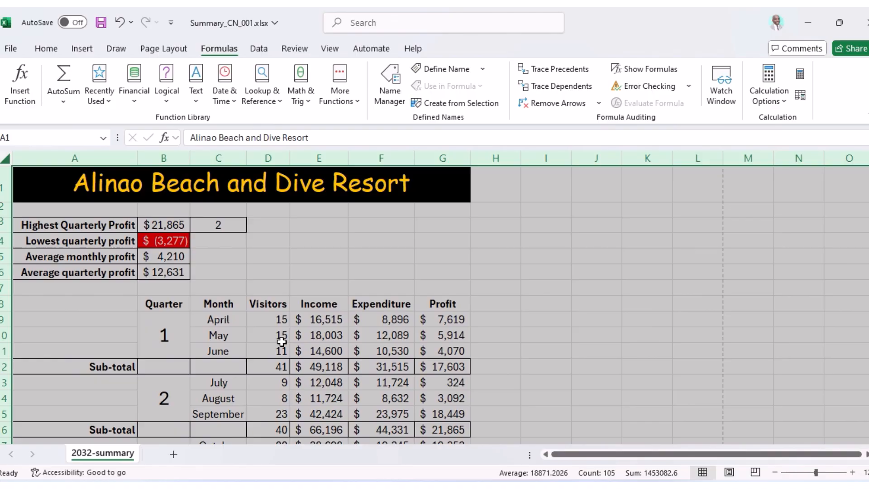
pyautogui.hotkey('alt', 'Tab')
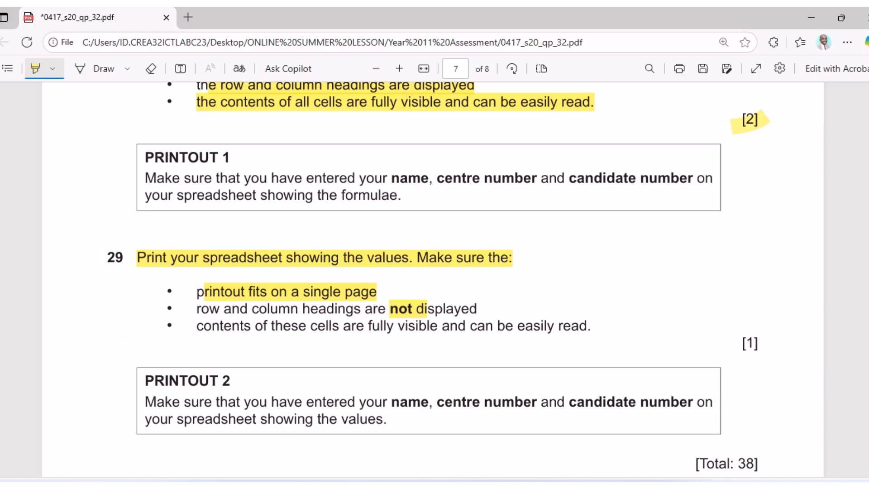
pyautogui.click(487, 486)
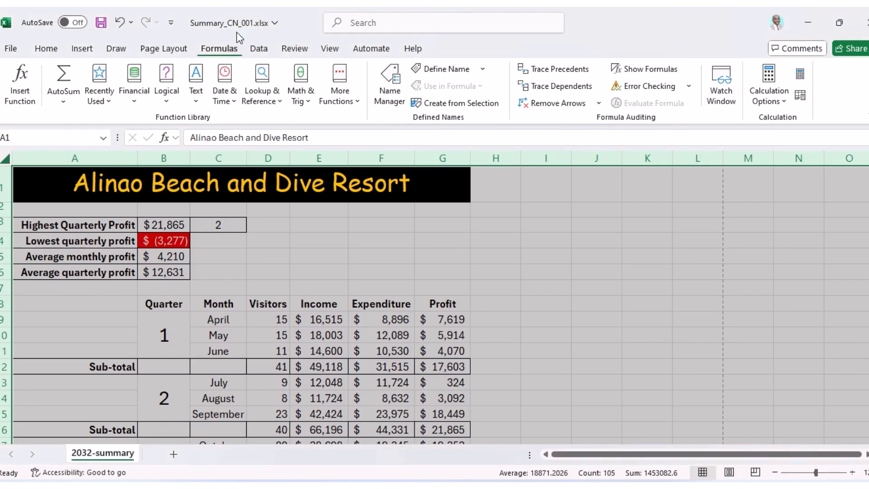
# Set the paper size to A4 and recheck question 29's printing requirements.
pyautogui.click(158, 48)
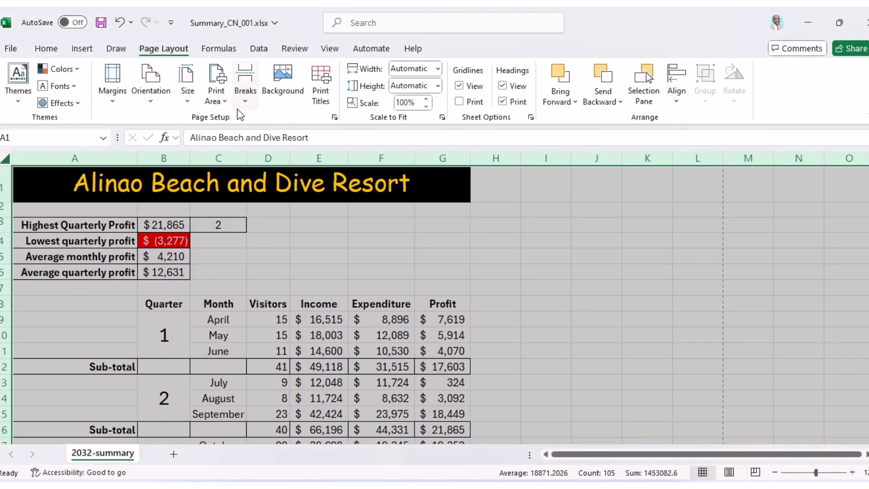
pyautogui.scroll(1, 295, 102)
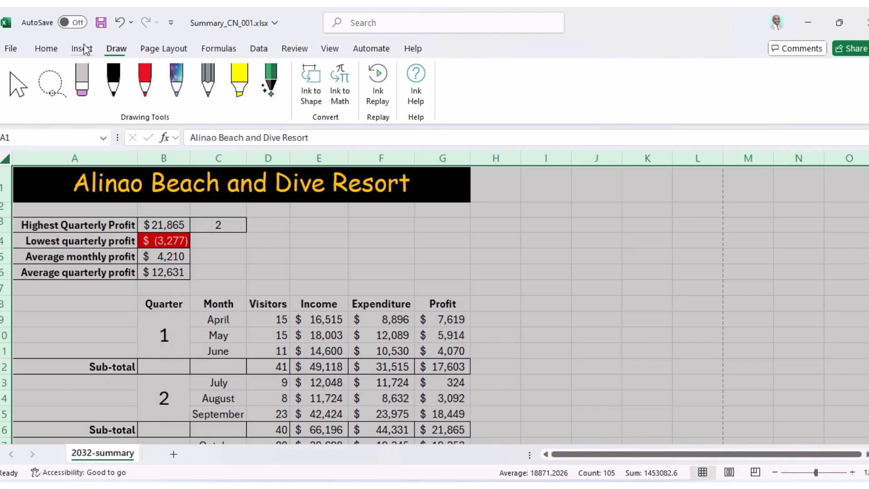
pyautogui.click(153, 49)
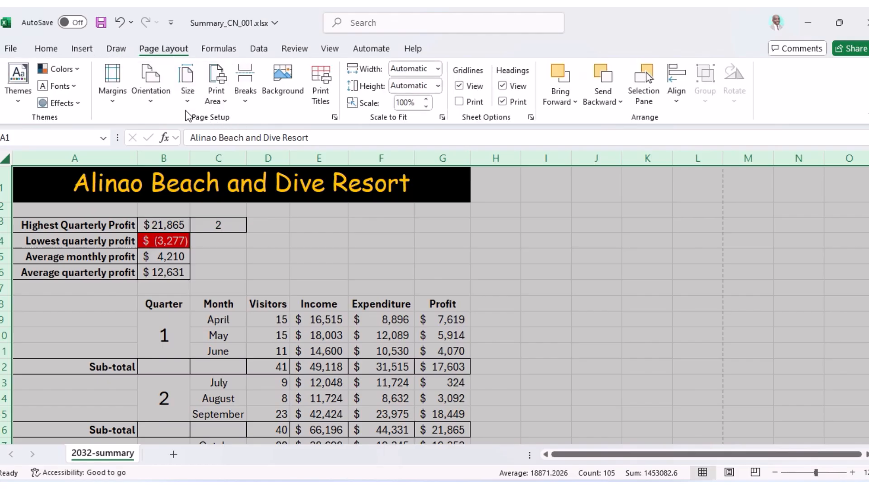
pyautogui.click(193, 100)
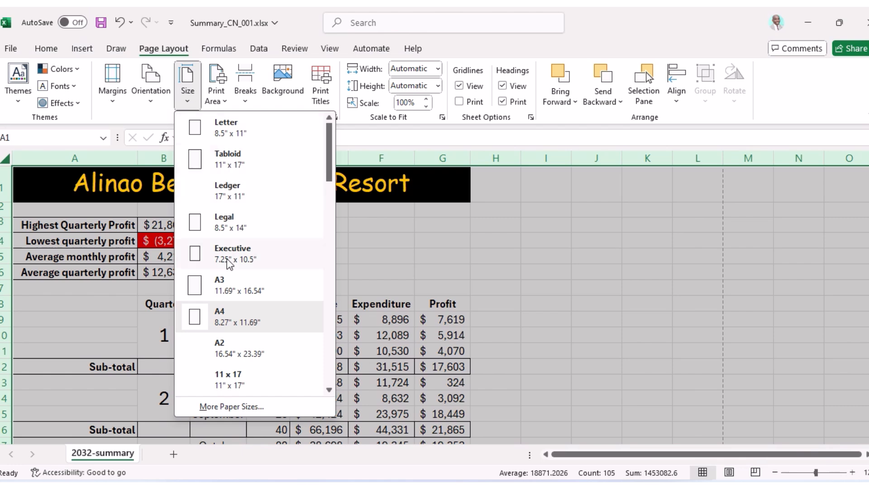
pyautogui.click(223, 316)
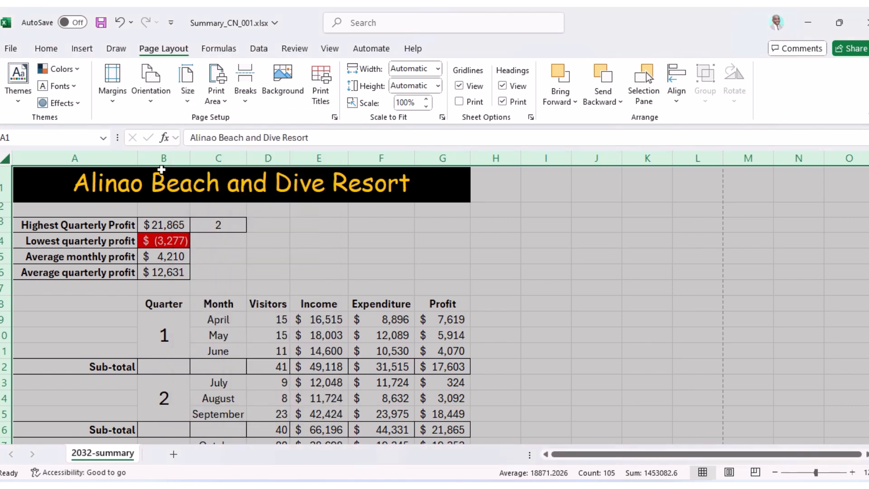
pyautogui.click(151, 105)
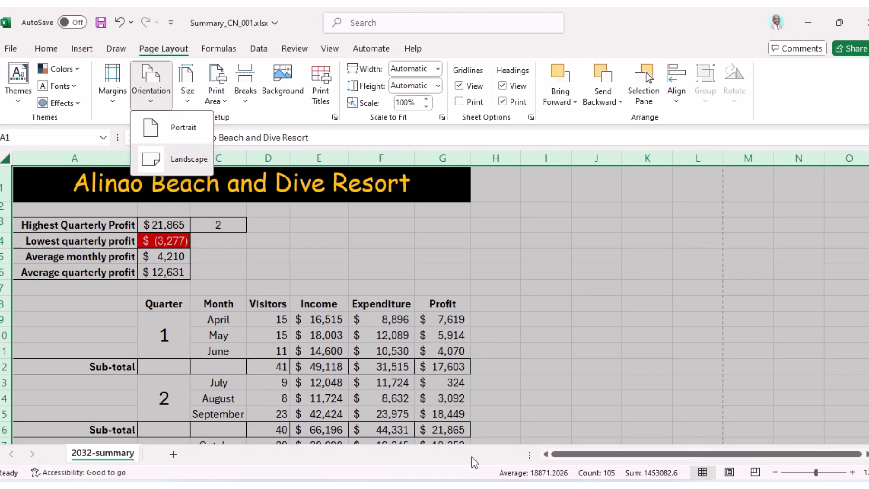
pyautogui.hotkey('alt', 'Tab')
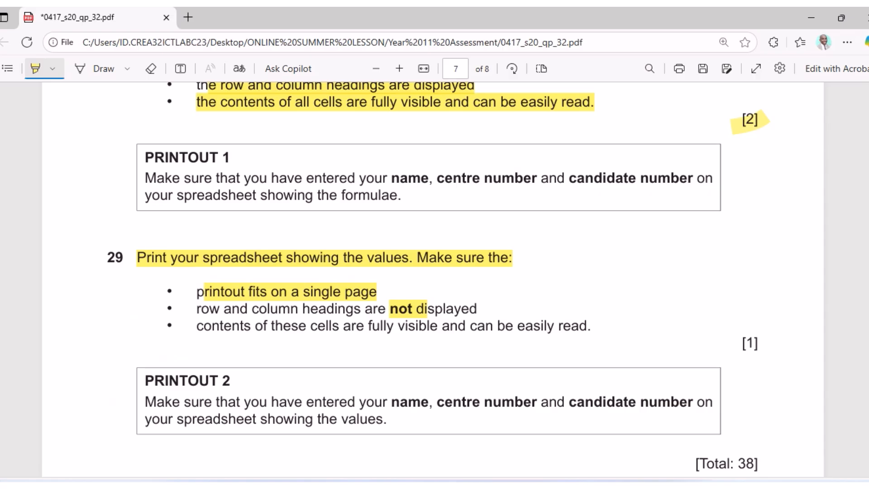
pyautogui.hotkey('alt', 'Tab')
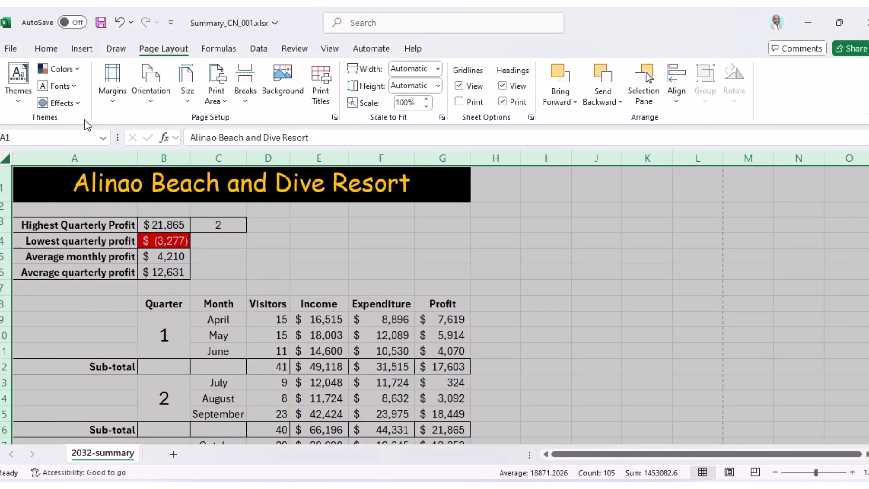
# Untick Row and column headings in Page Setup's Sheet tab and preview the values sheet.
pyautogui.click(222, 106)
pyautogui.click(334, 118)
pyautogui.click(475, 110)
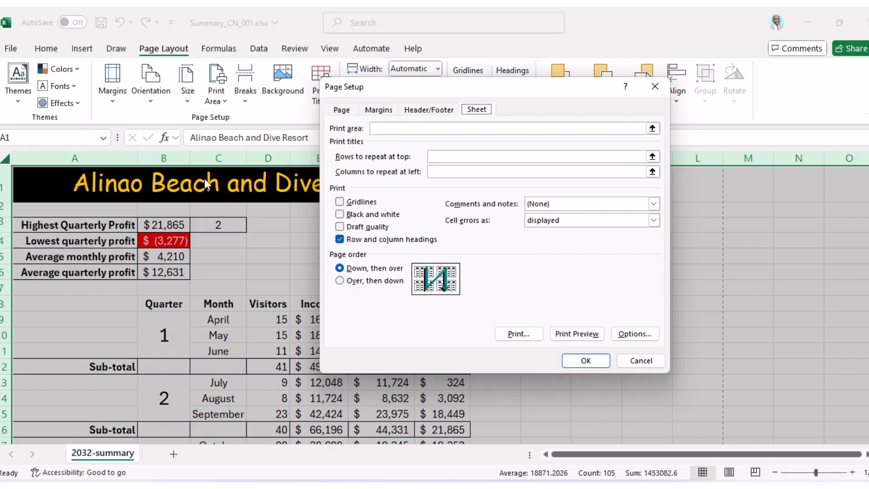
pyautogui.click(339, 239)
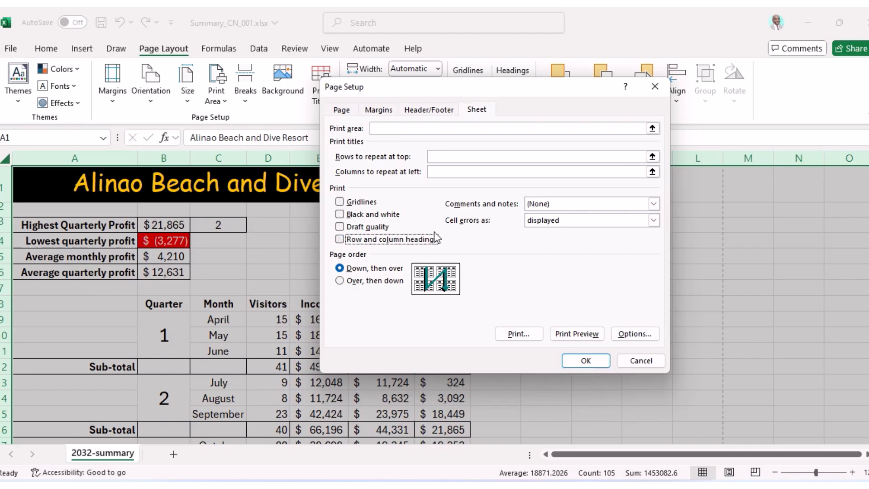
pyautogui.click(583, 334)
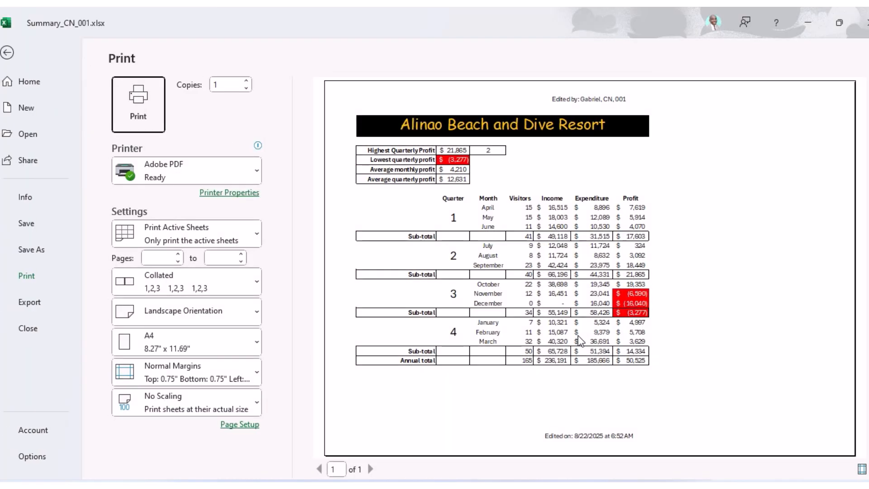
# Switch the printout to Portrait Orientation and zoom the preview to confirm one A4 page.
pyautogui.click(372, 469)
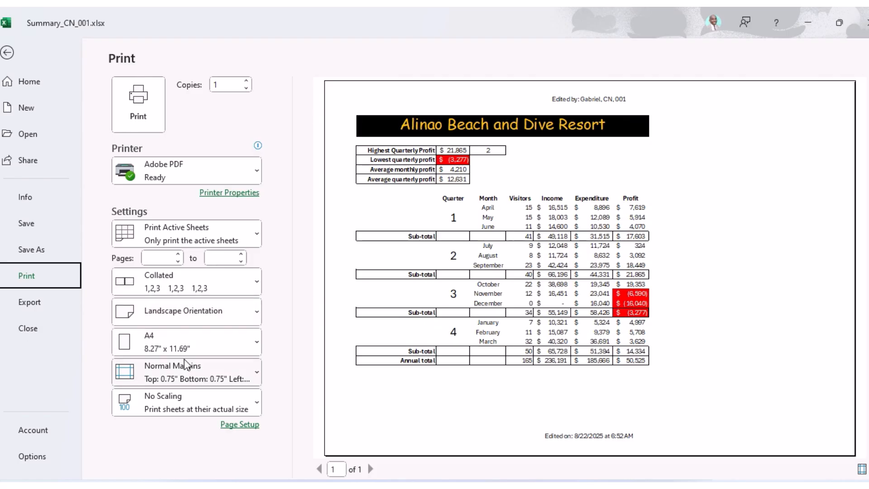
pyautogui.click(231, 311)
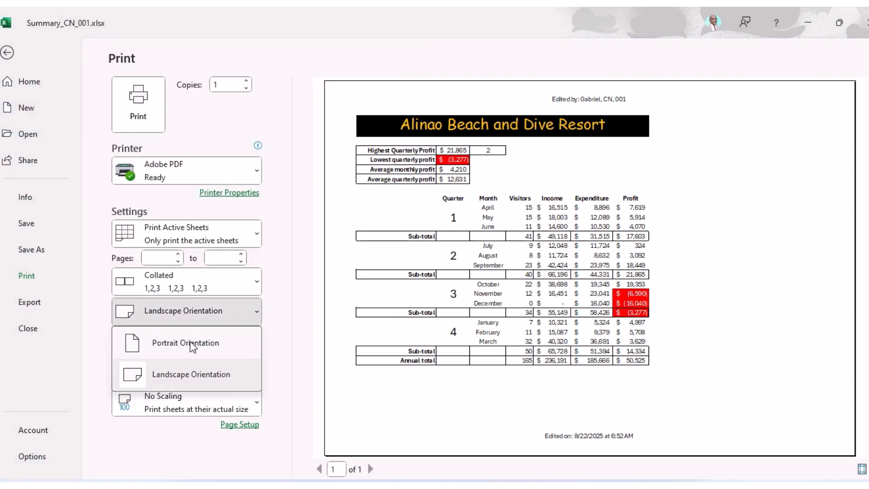
pyautogui.click(192, 285)
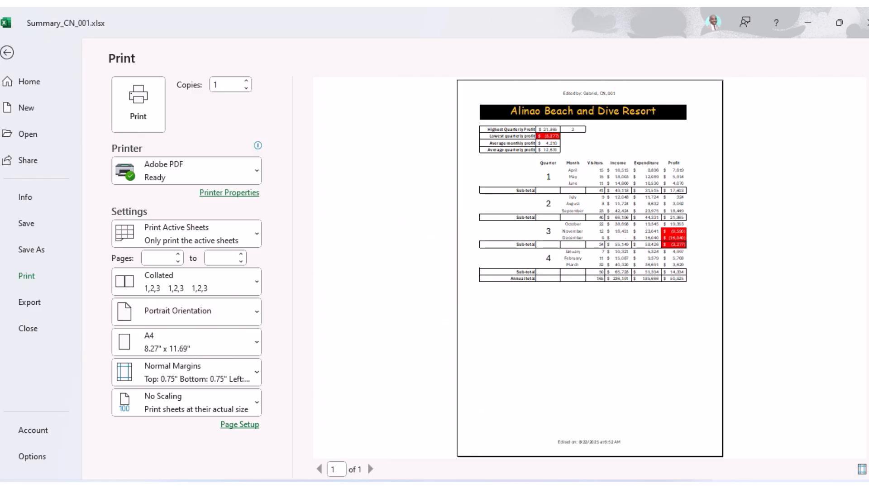
pyautogui.click(581, 250)
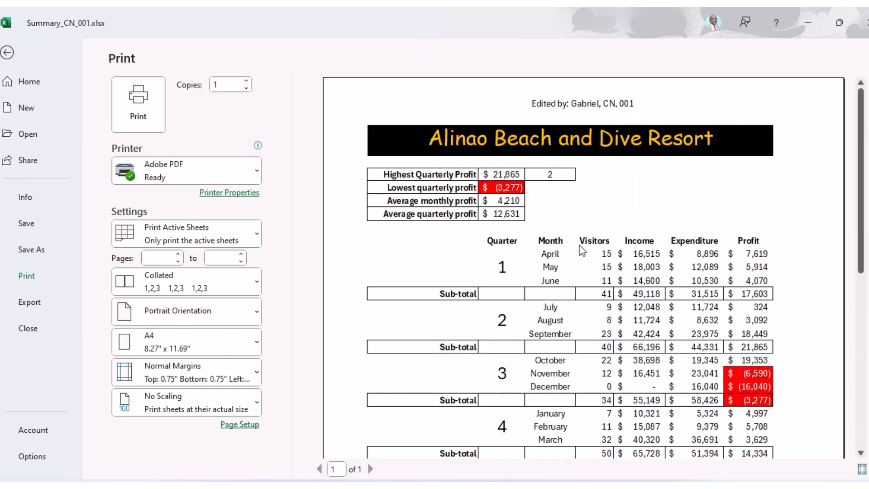
pyautogui.scroll(-7, 582, 250)
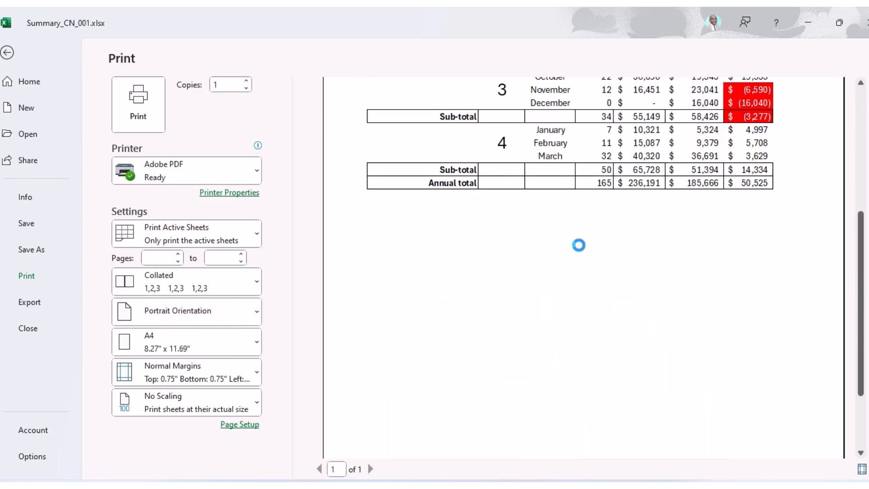
pyautogui.scroll(7, 582, 251)
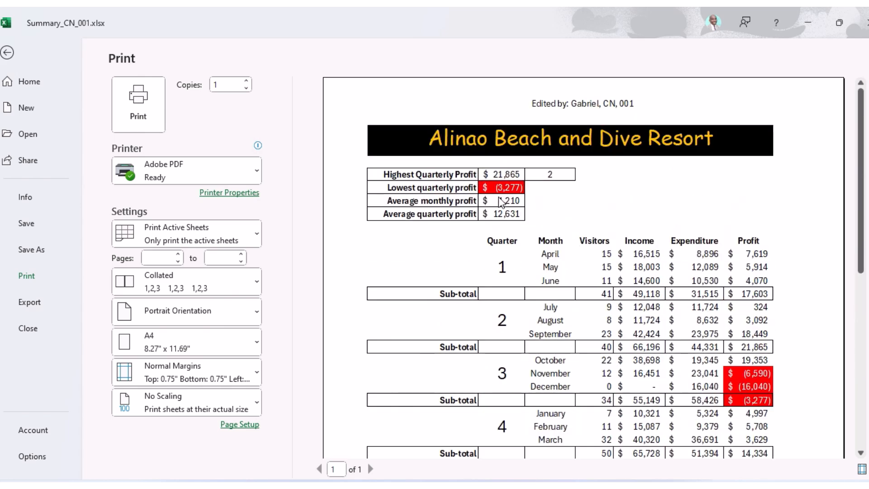
pyautogui.click(476, 487)
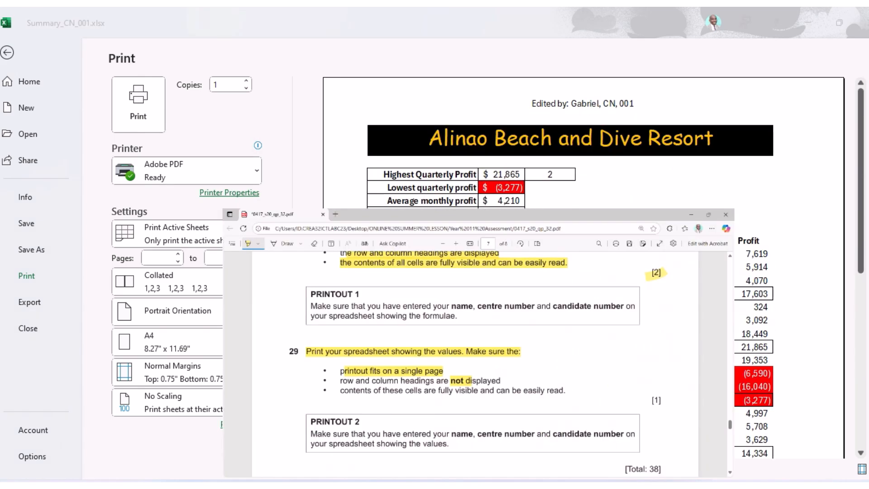
# Mark '[Total: 38]' and the PRINTOUT 2 values line, then return to the one-page preview.
pyautogui.scroll(-3, 319, 347)
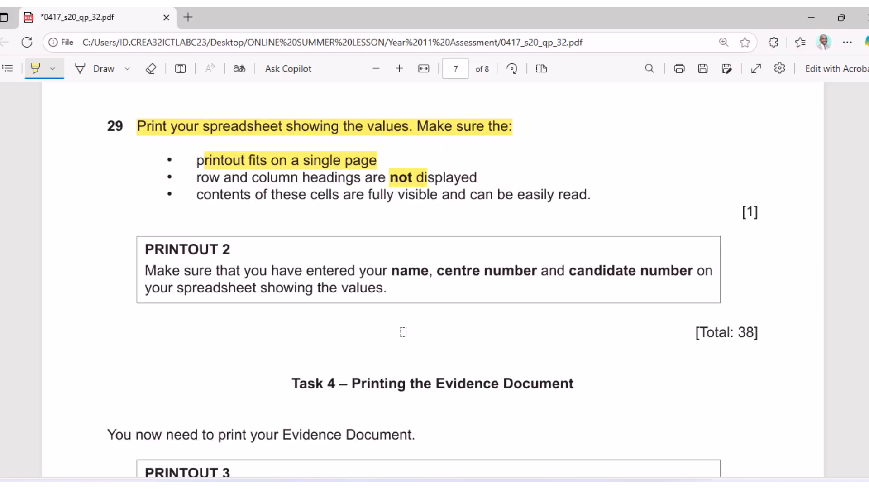
pyautogui.moveTo(689, 339); pyautogui.dragTo(769, 332)
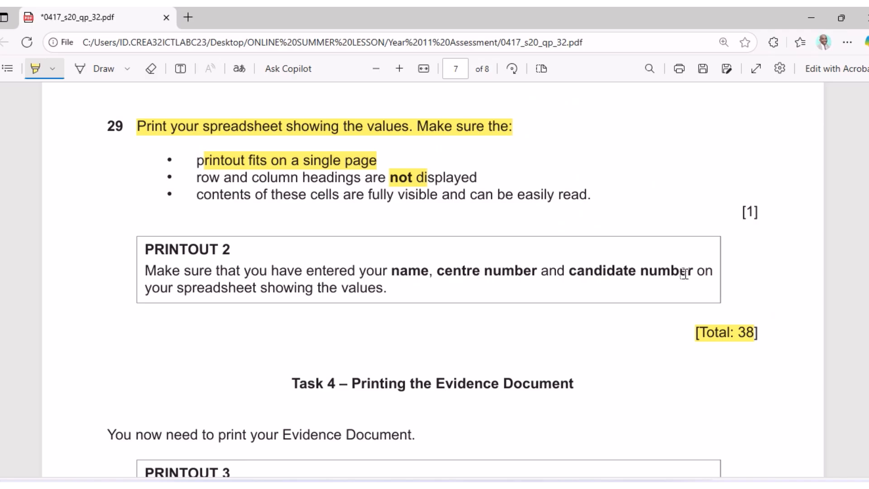
pyautogui.moveTo(144, 288); pyautogui.dragTo(391, 289)
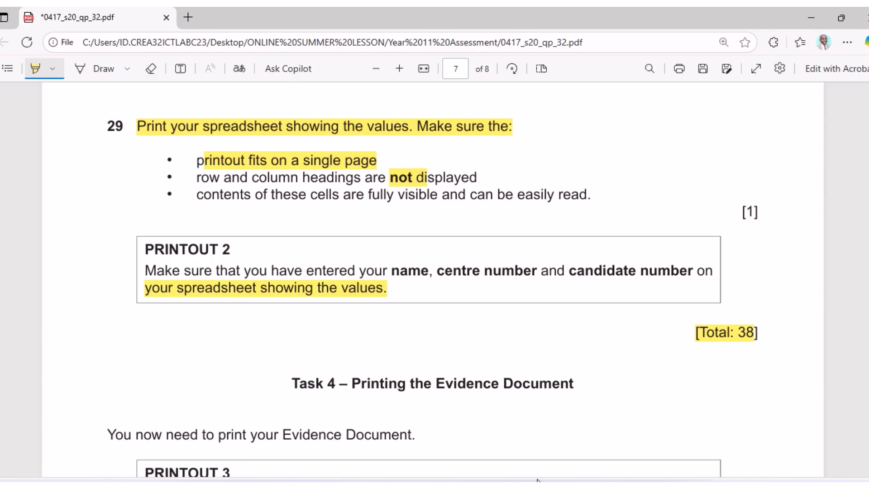
pyautogui.hotkey('alt', 'Tab')
pyautogui.scroll(-2, 488, 250)
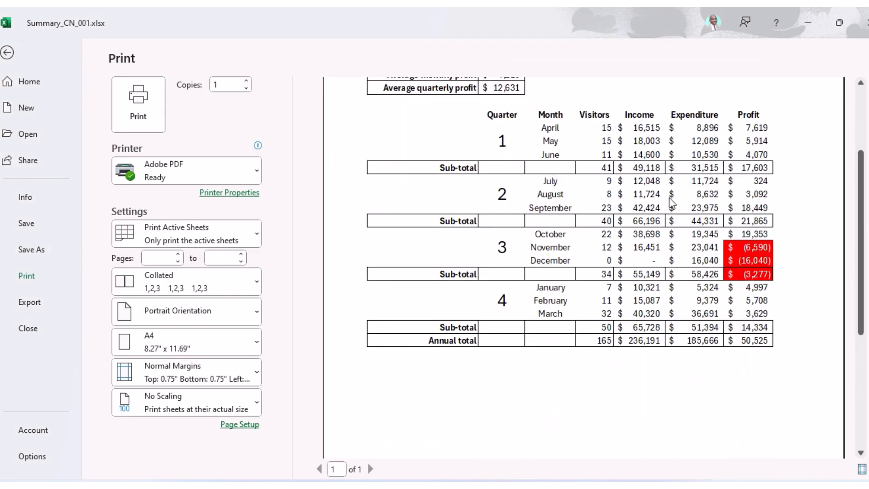
# Print the sheet to Adobe PDF, cancel the stalled job, dismiss the errors, and return to the File start page.
pyautogui.scroll(3, 661, 190)
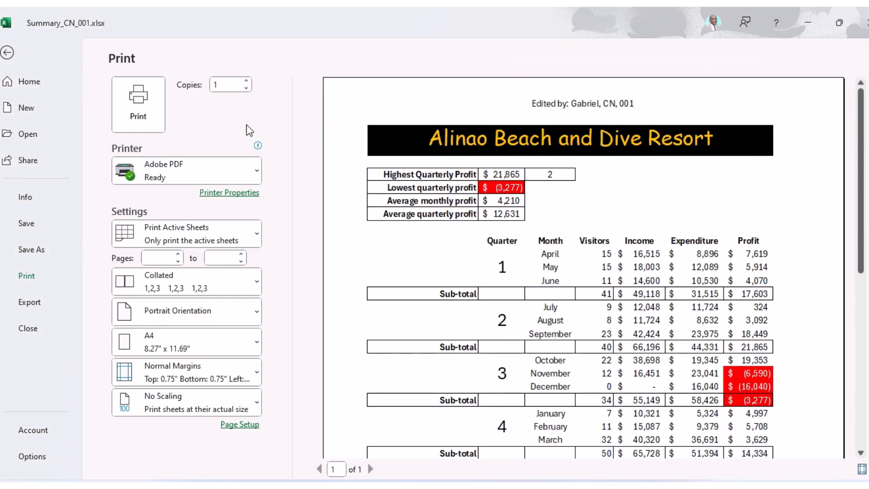
pyautogui.click(135, 117)
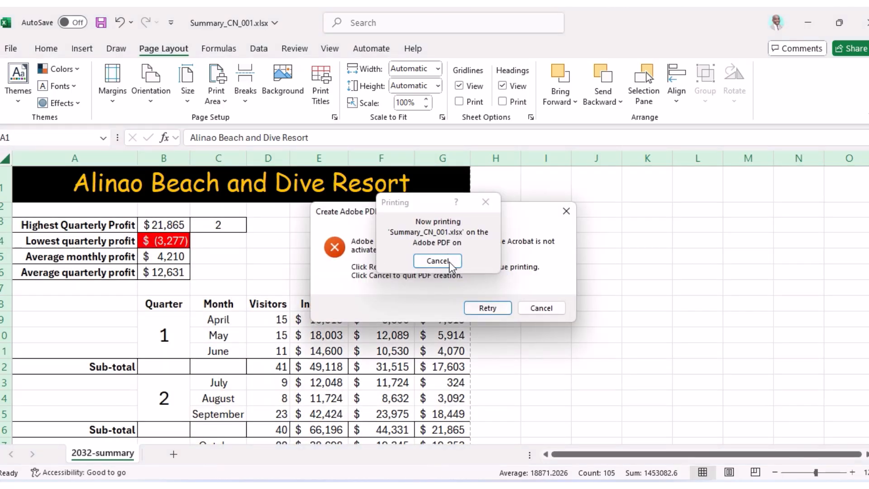
pyautogui.click(454, 264)
pyautogui.click(544, 308)
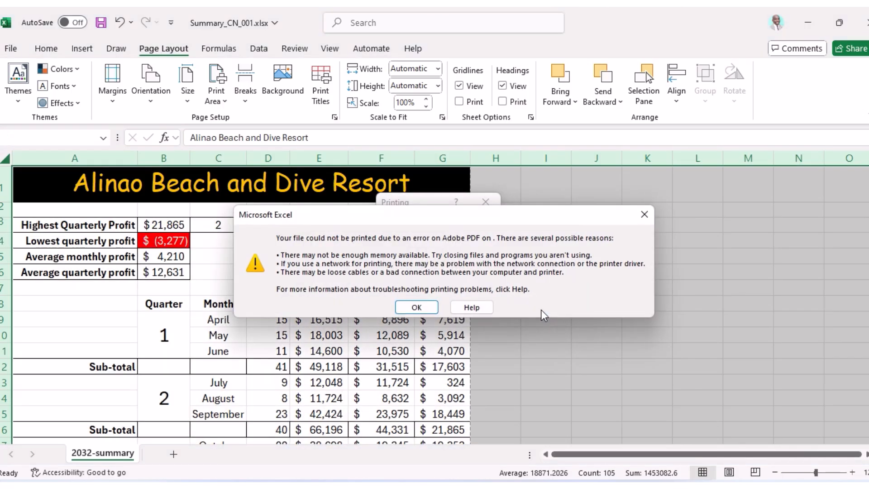
pyautogui.click(414, 309)
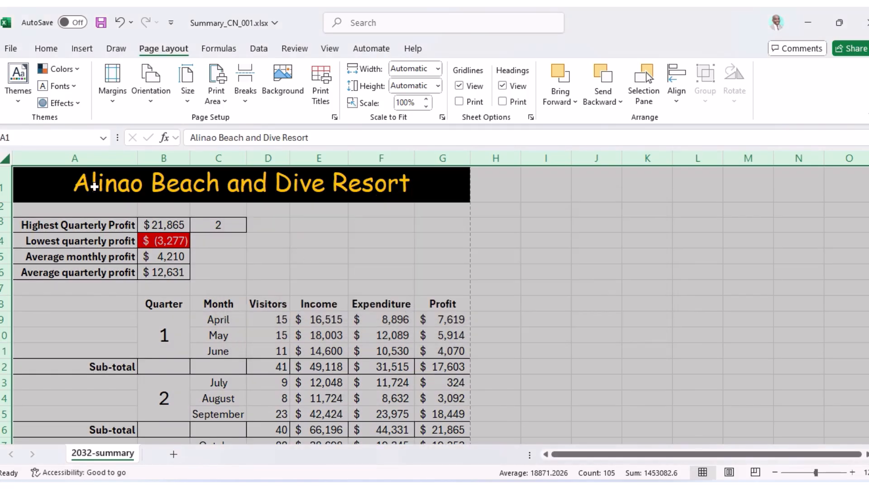
pyautogui.click(11, 48)
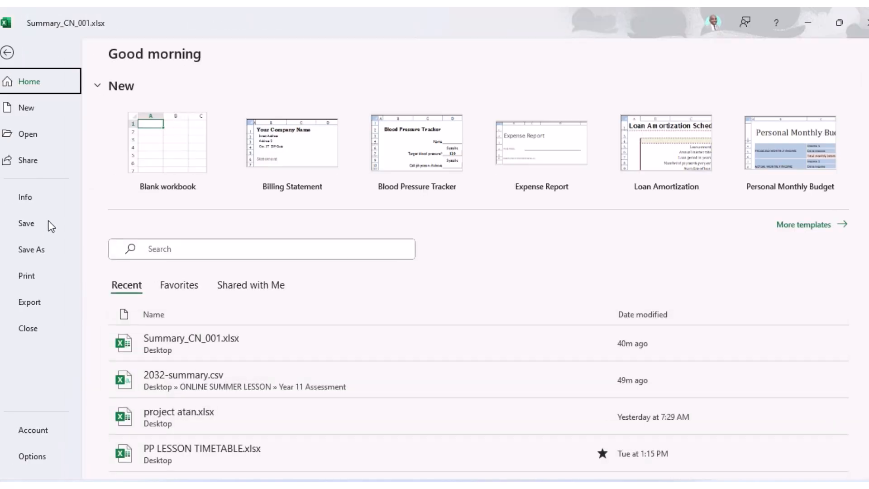
# Reopen the print preview and review the values sheet on one portrait A4 page for Adobe PDF.
pyautogui.click(30, 275)
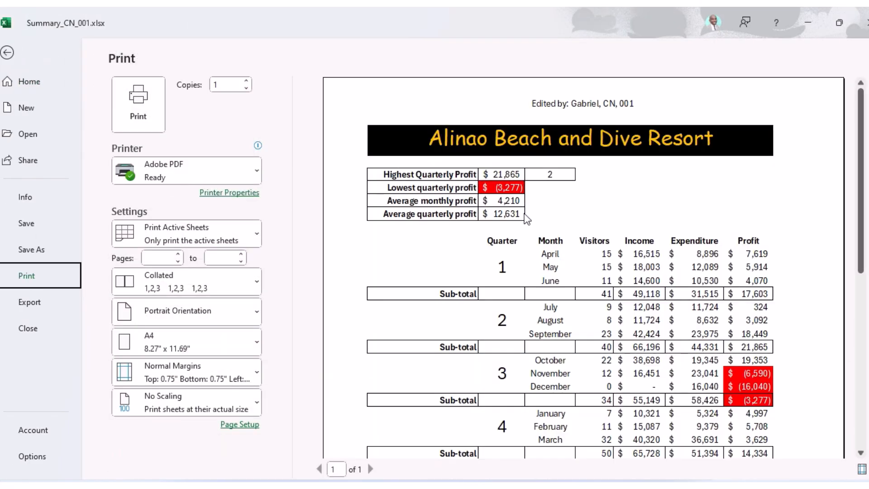
pyautogui.scroll(-4, 525, 222)
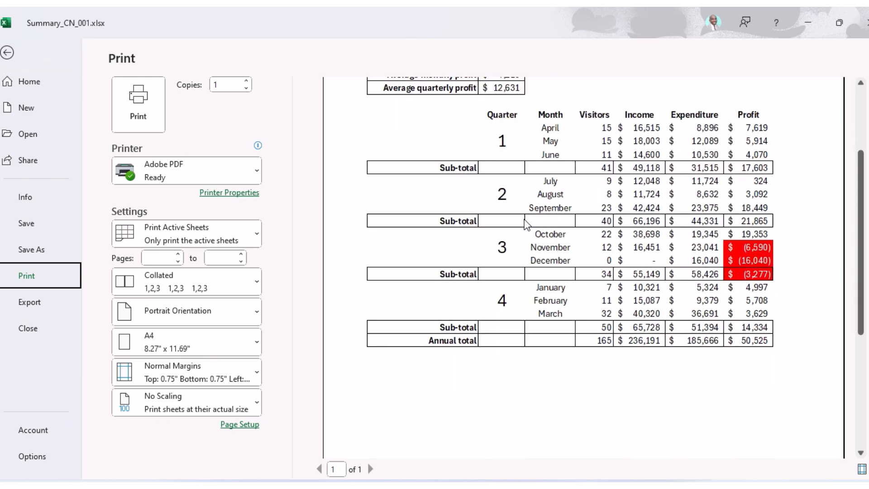
pyautogui.scroll(4, 634, 195)
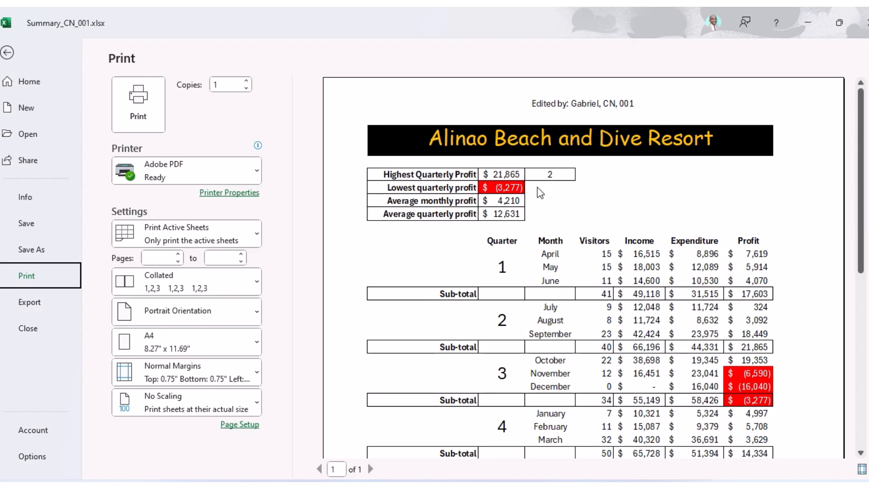
pyautogui.scroll(-3, 540, 194)
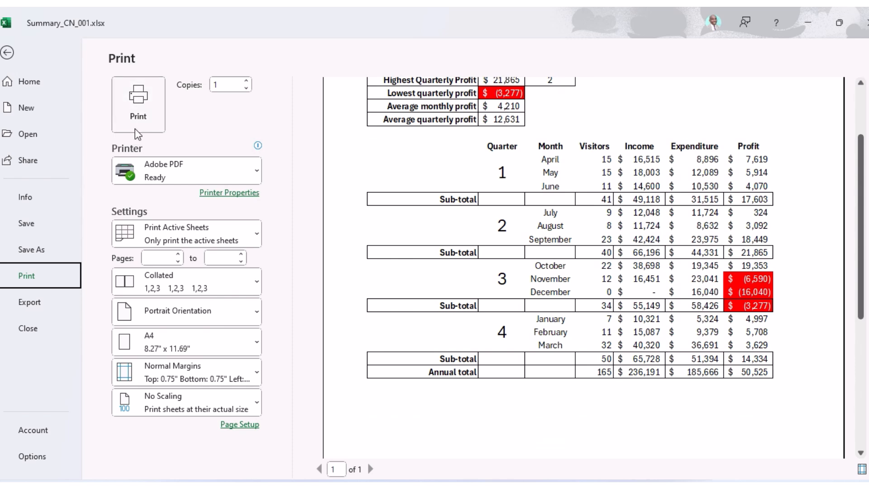
pyautogui.moveTo(425, 18)
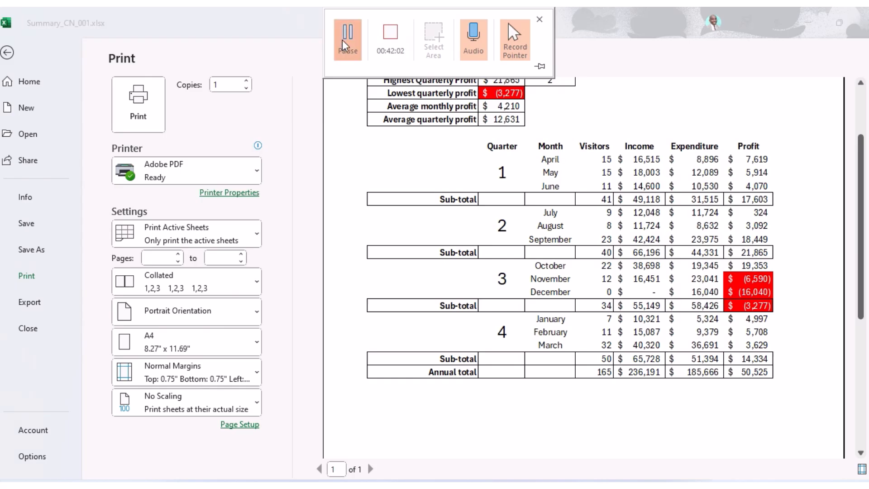